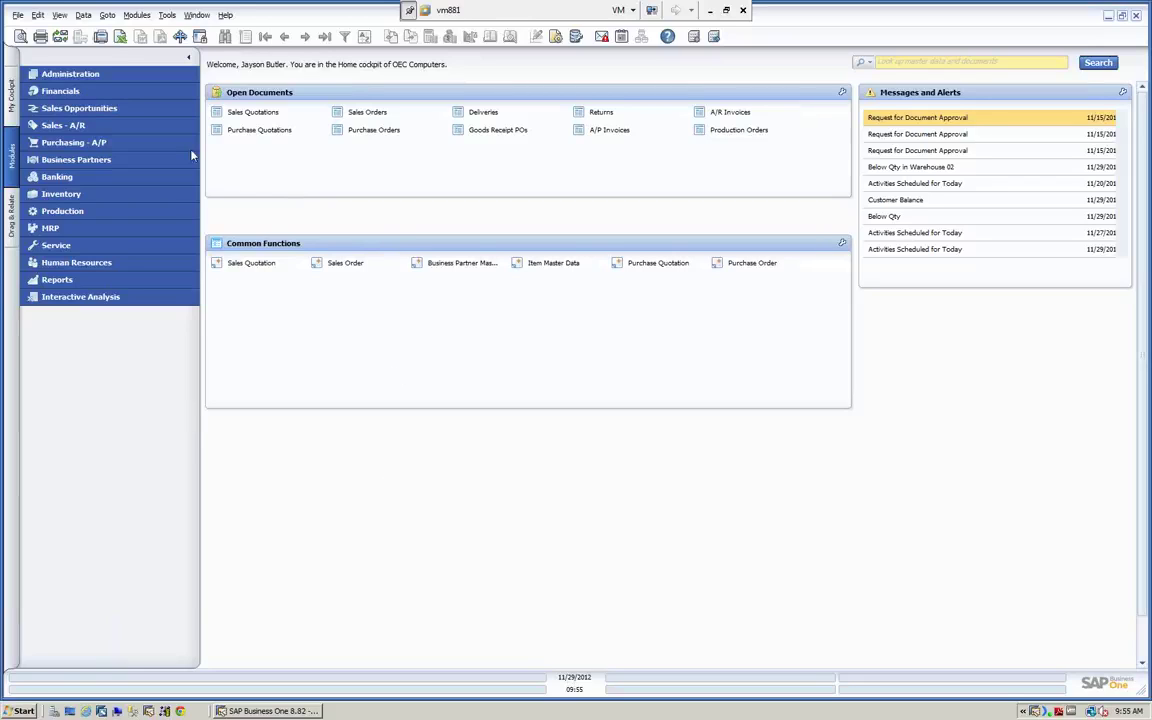
# Enable Budget Initialization in the company's General Settings and mark all P/L accounts as budget accounts.
pyautogui.click(111, 76)
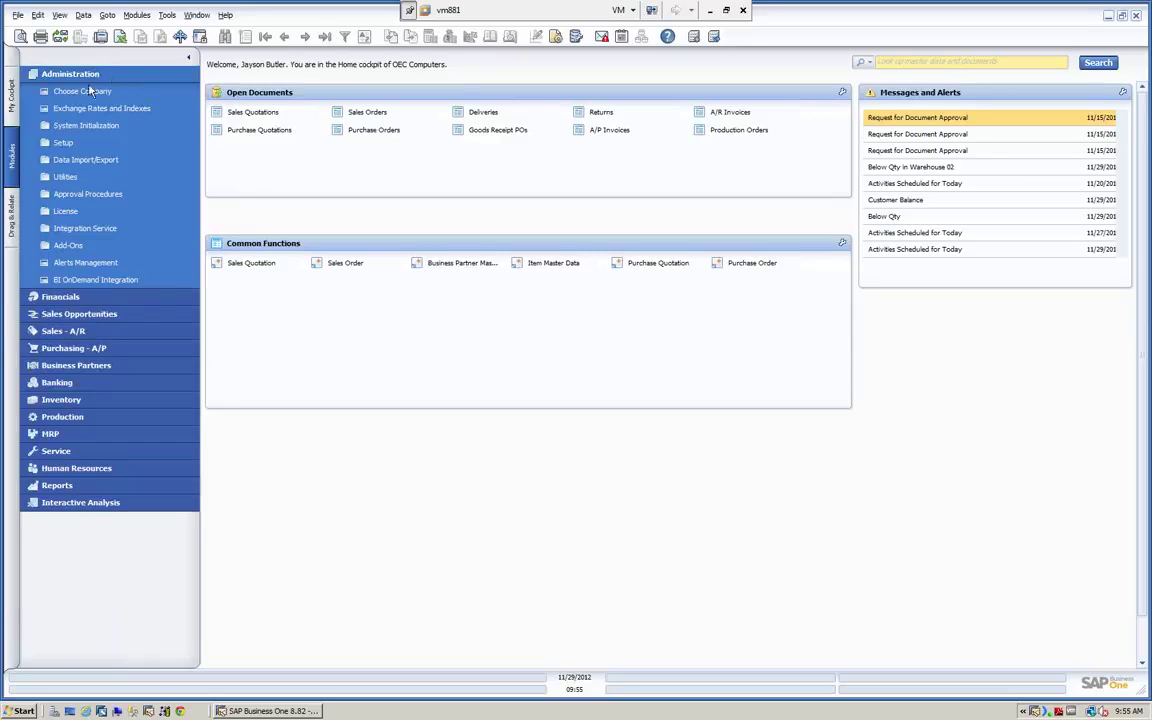
pyautogui.click(86, 127)
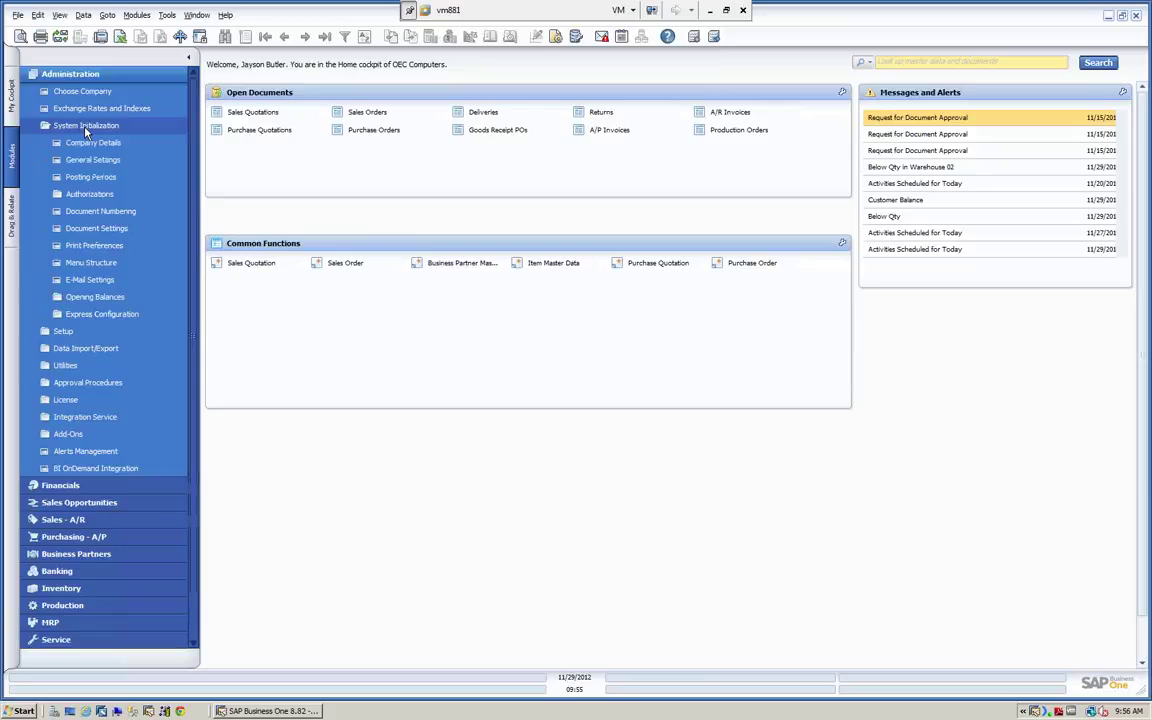
pyautogui.click(89, 163)
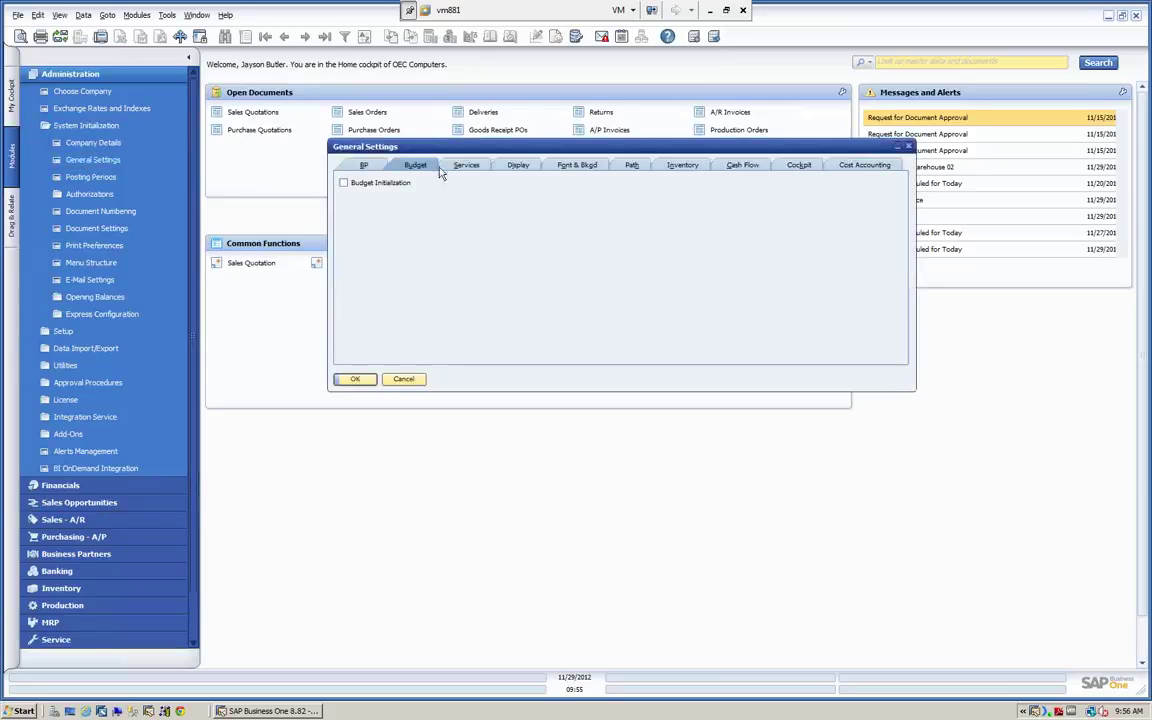
pyautogui.click(343, 184)
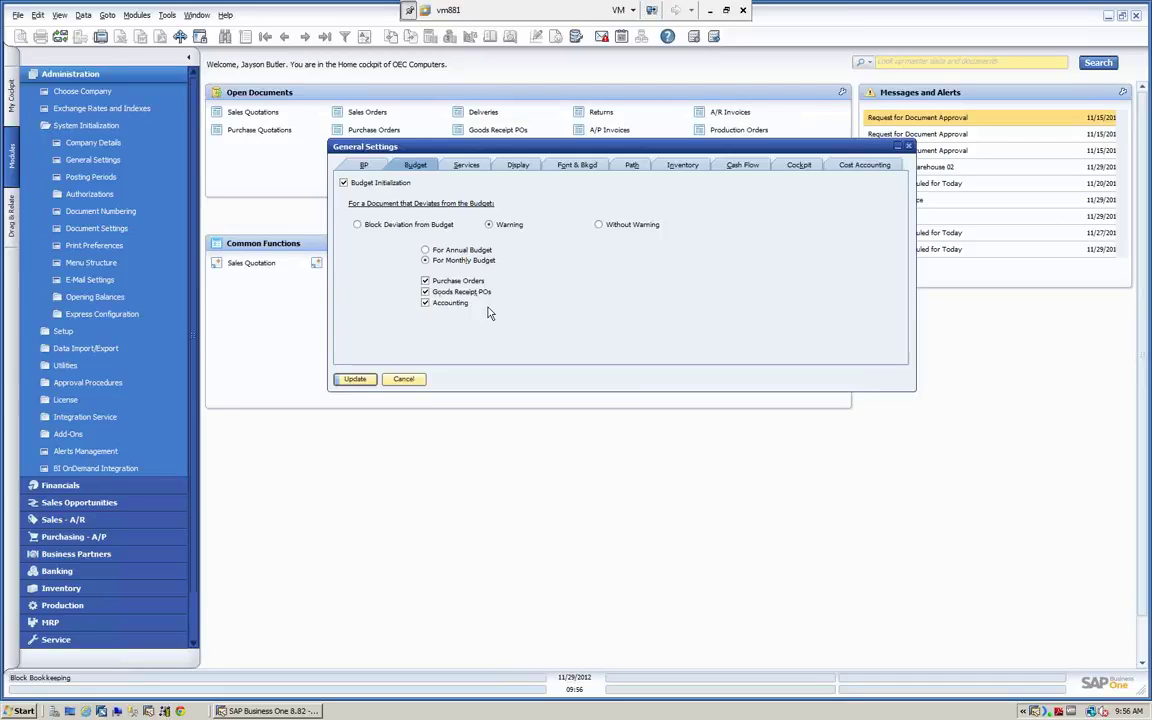
pyautogui.click(356, 379)
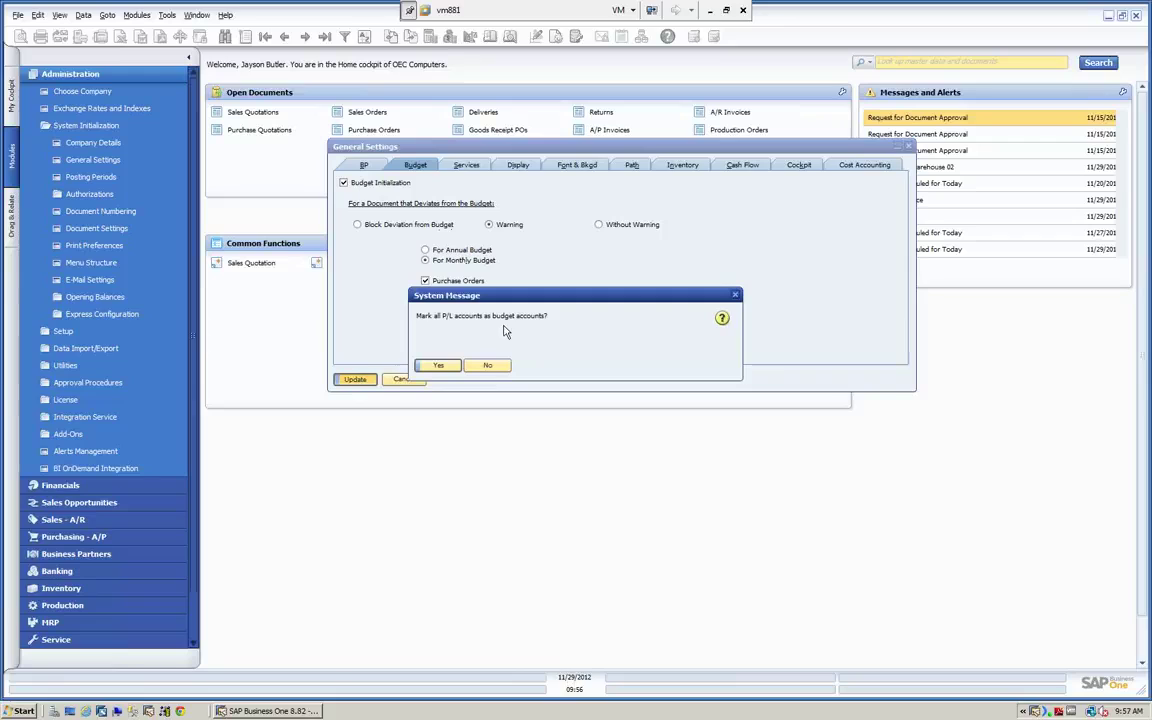
pyautogui.click(438, 365)
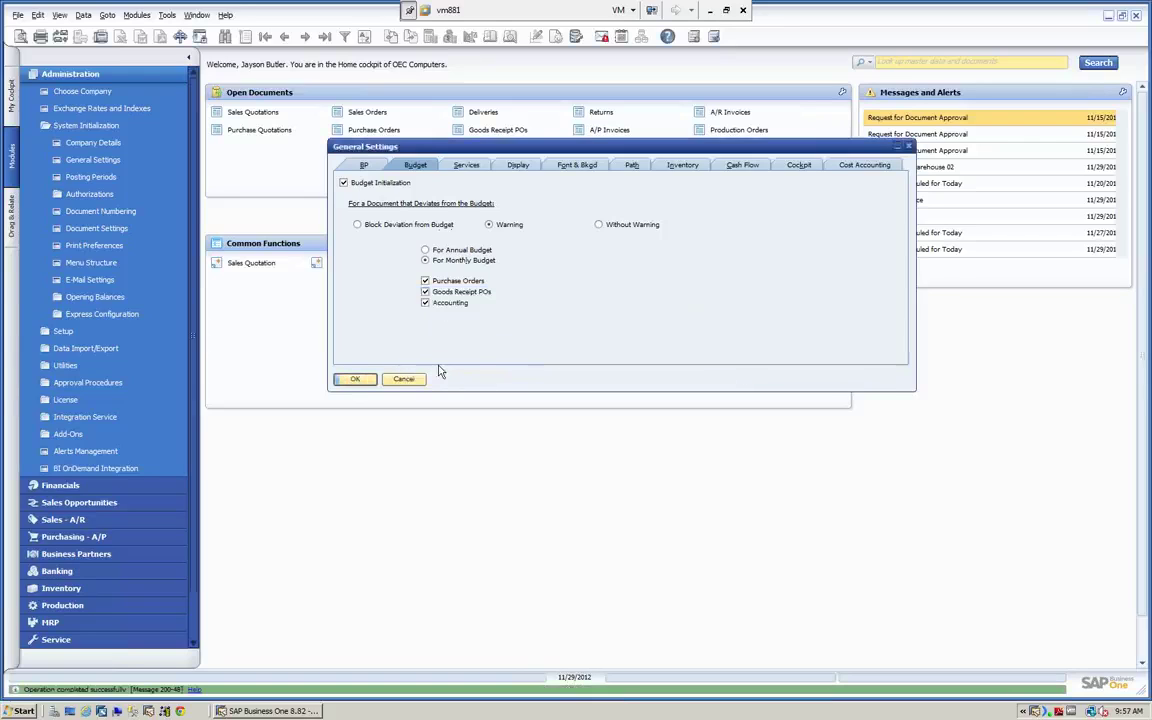
pyautogui.click(355, 379)
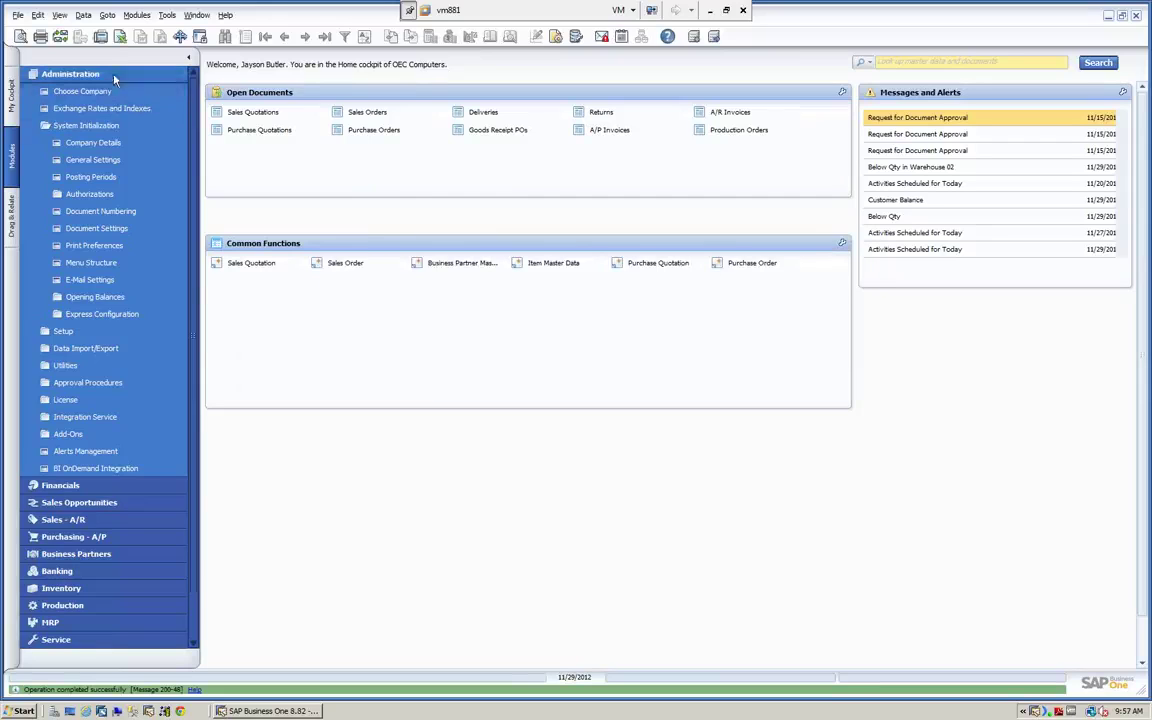
# View the account details of the Sales Revenues - Domestic revenue account in the Chart of Accounts.
pyautogui.click(117, 77)
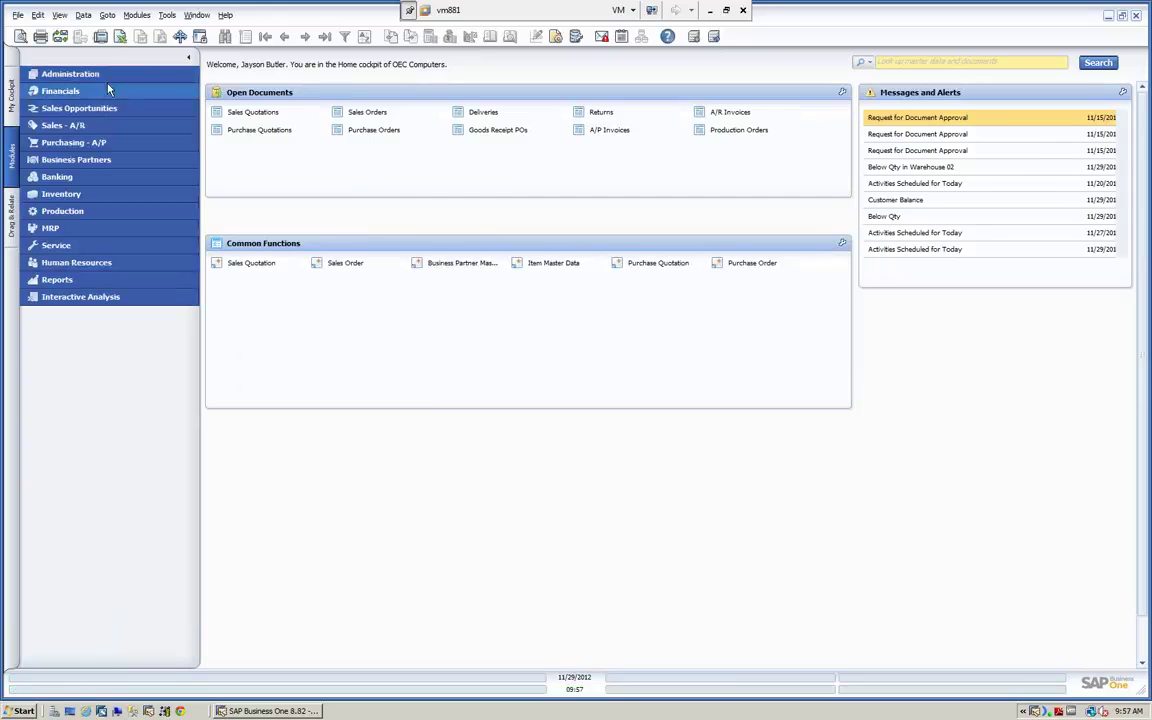
pyautogui.click(93, 92)
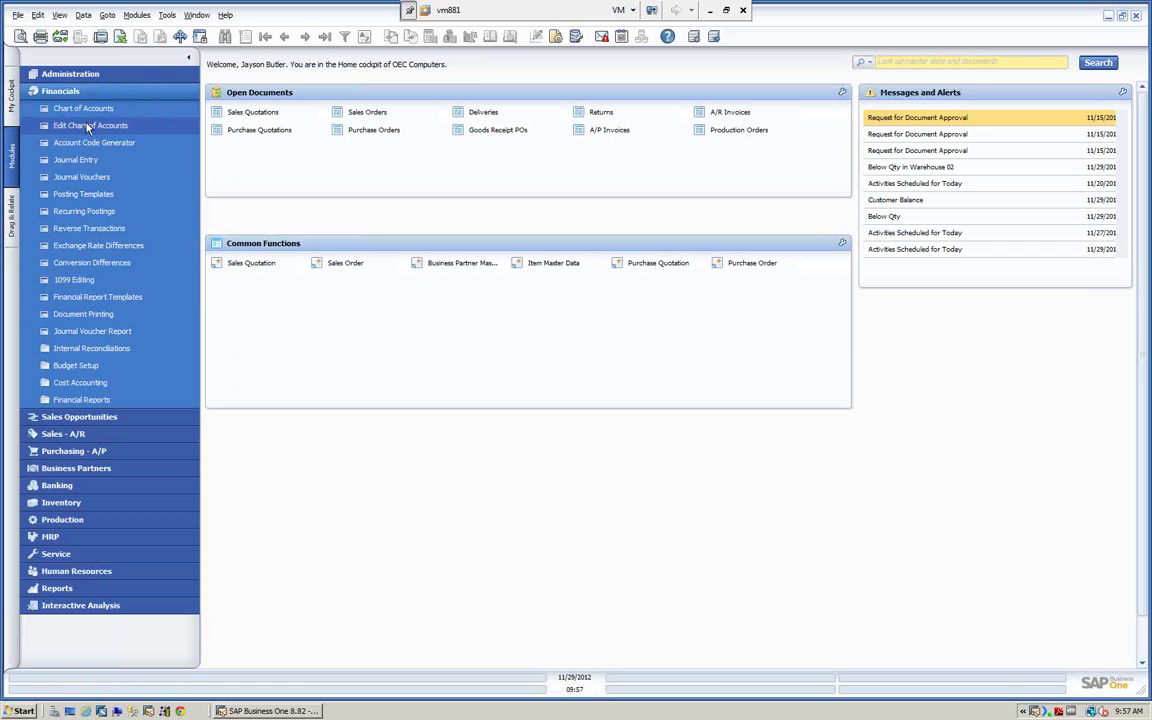
pyautogui.click(90, 110)
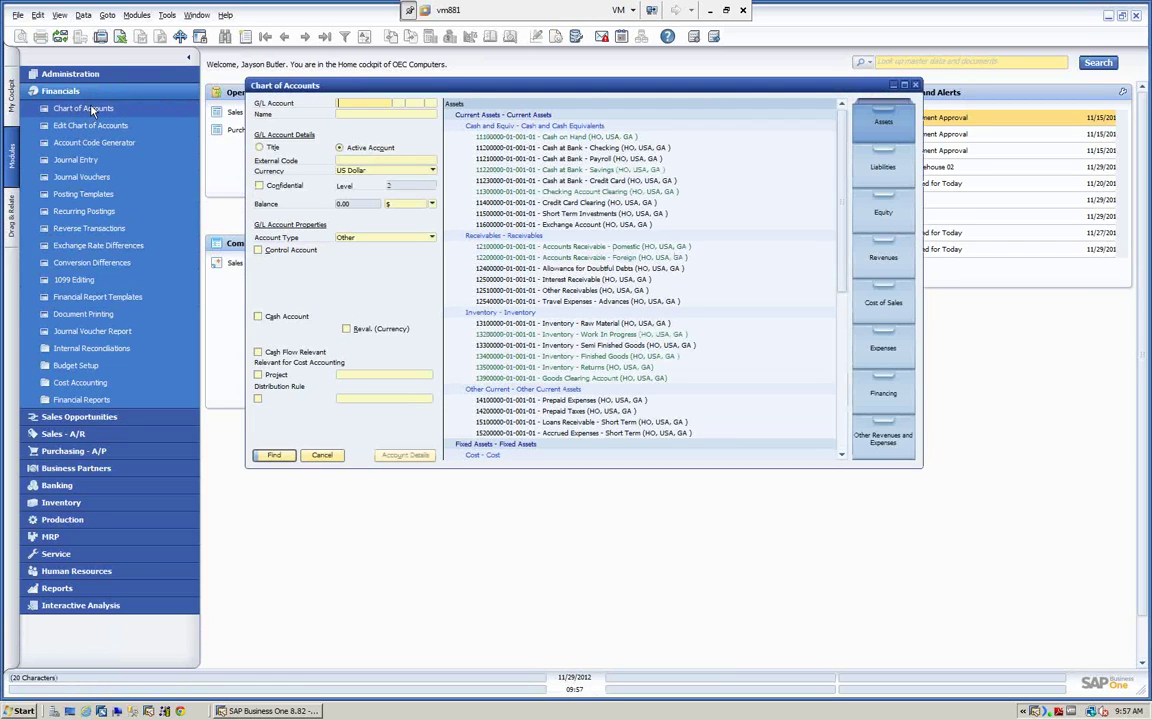
pyautogui.click(894, 262)
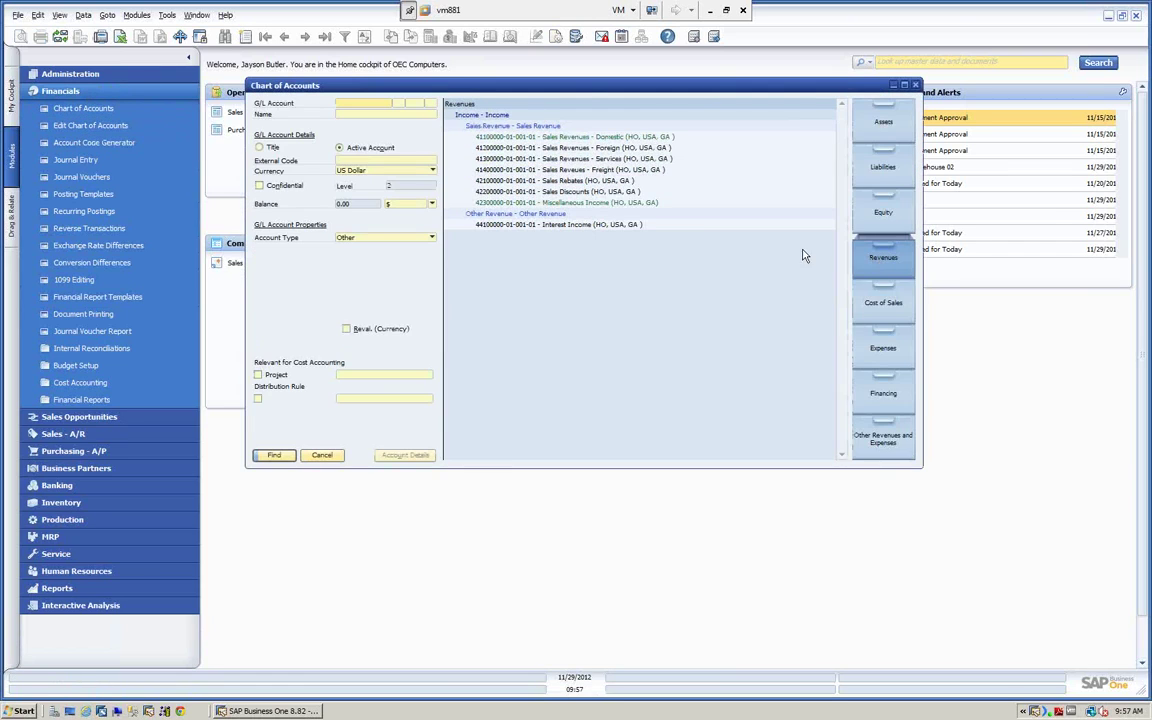
pyautogui.click(530, 144)
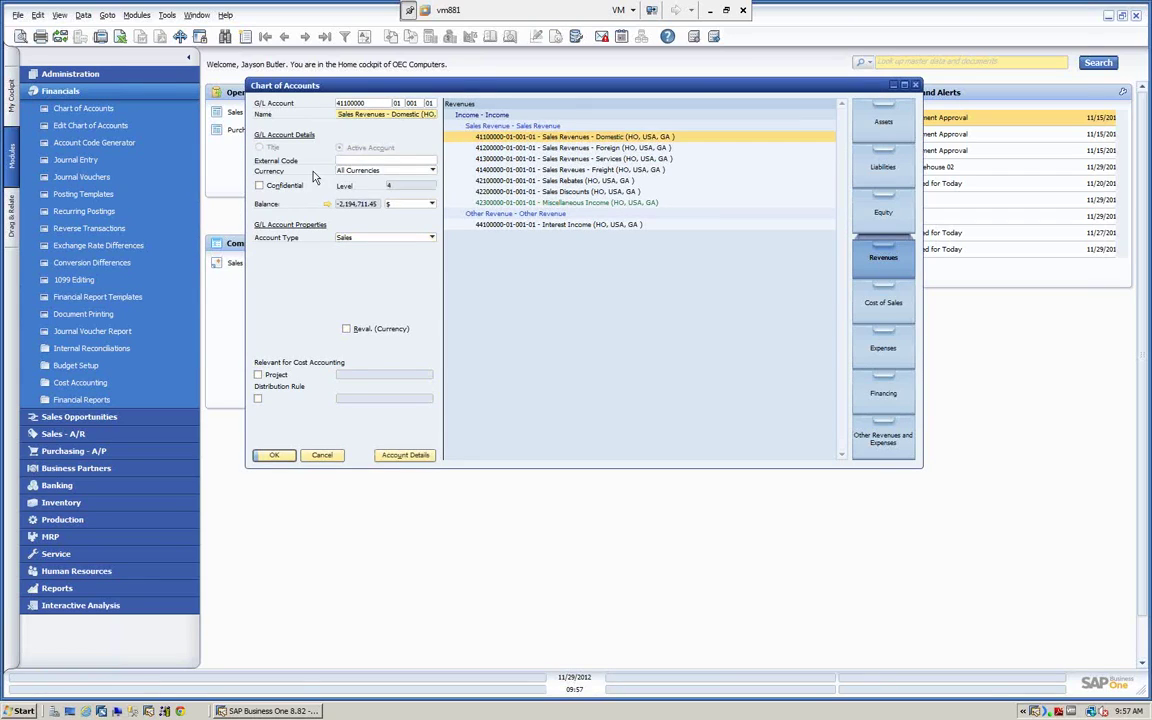
pyautogui.click(405, 455)
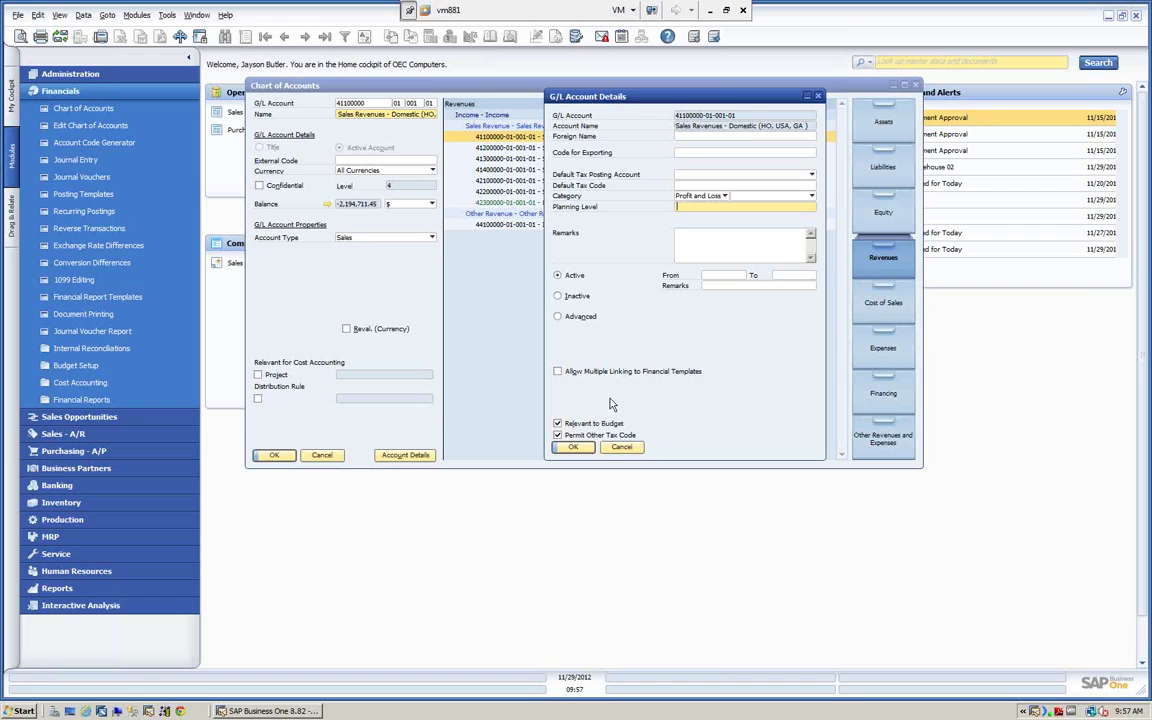
# Toggle Relevant to Budget off and back on for the domestic sales revenue account, save it and close the Chart of Accounts.
pyautogui.click(558, 424)
pyautogui.click(558, 424)
pyautogui.click(558, 436)
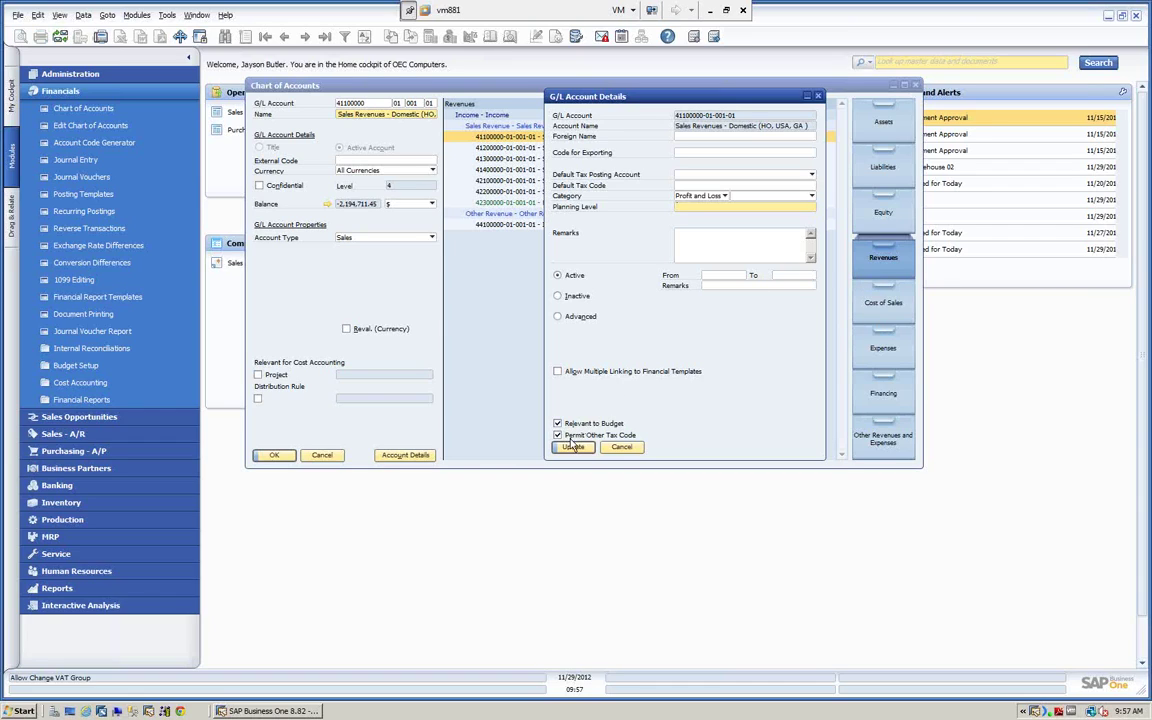
pyautogui.click(575, 447)
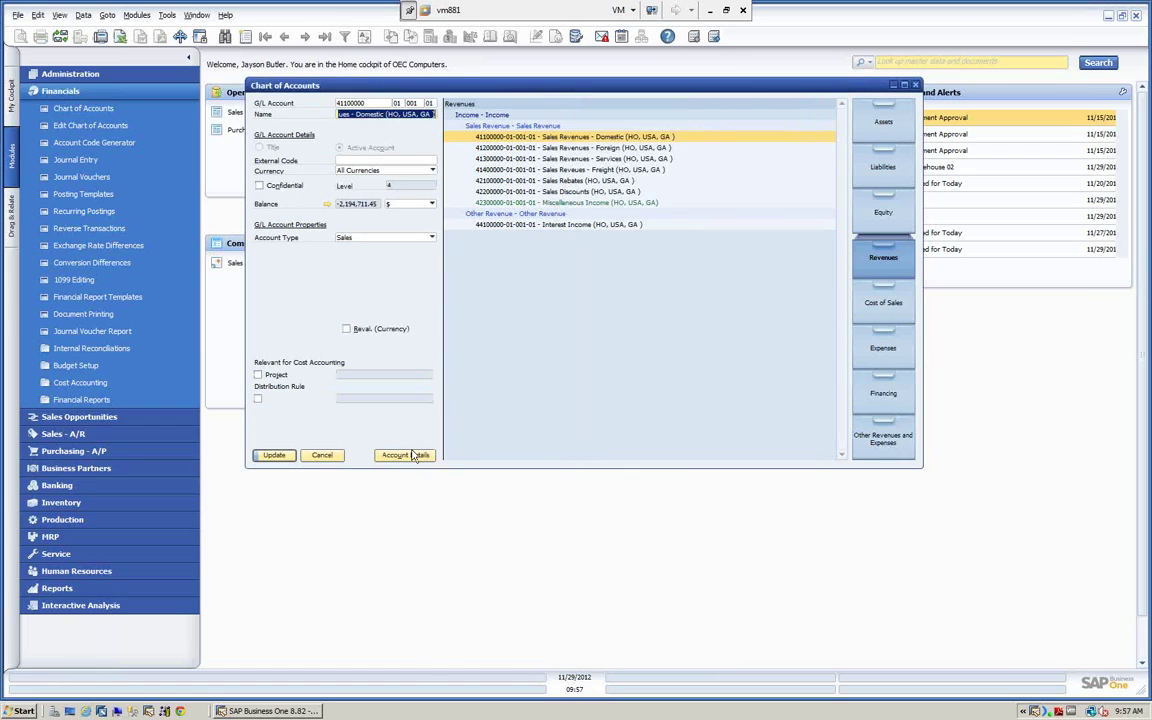
pyautogui.click(282, 458)
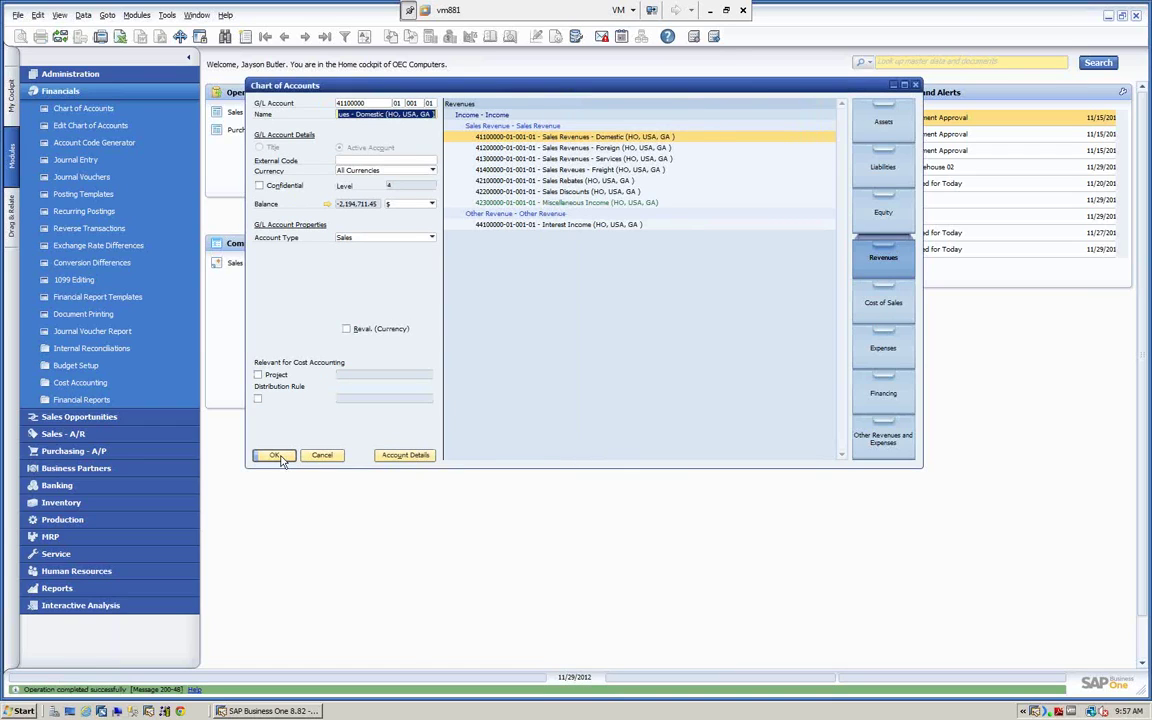
pyautogui.click(276, 456)
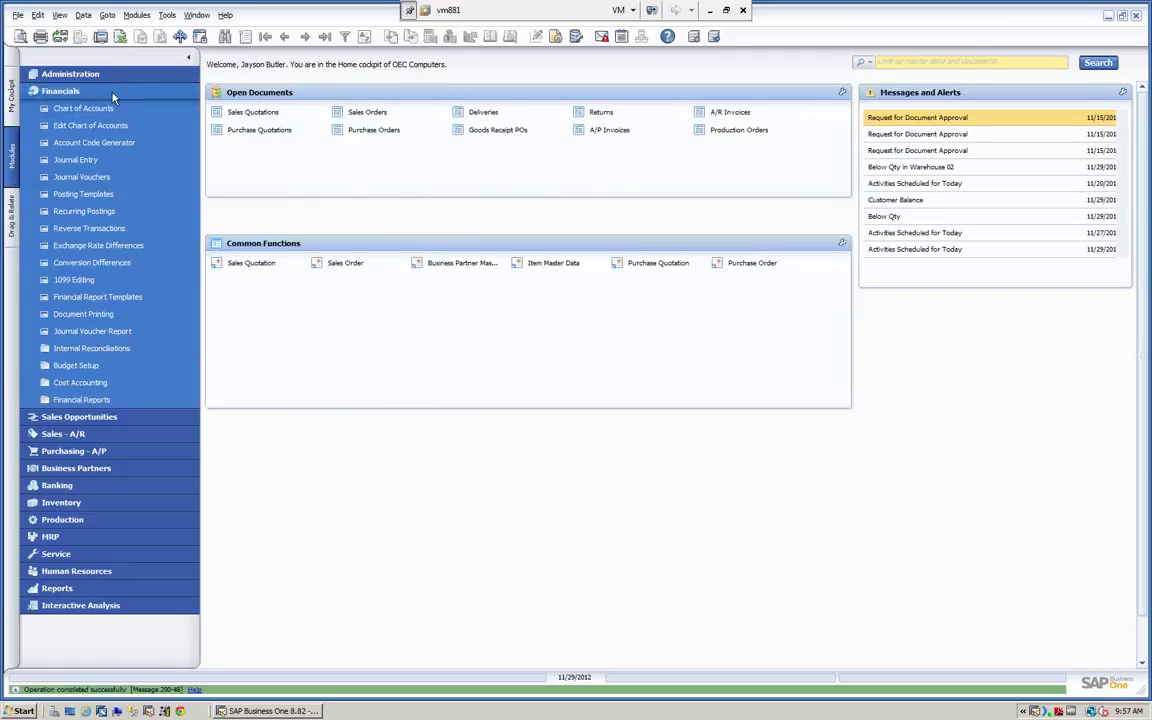
# Open the Budget Scenarios setup from Financials and reposition and enlarge its window to show more columns.
pyautogui.click(100, 91)
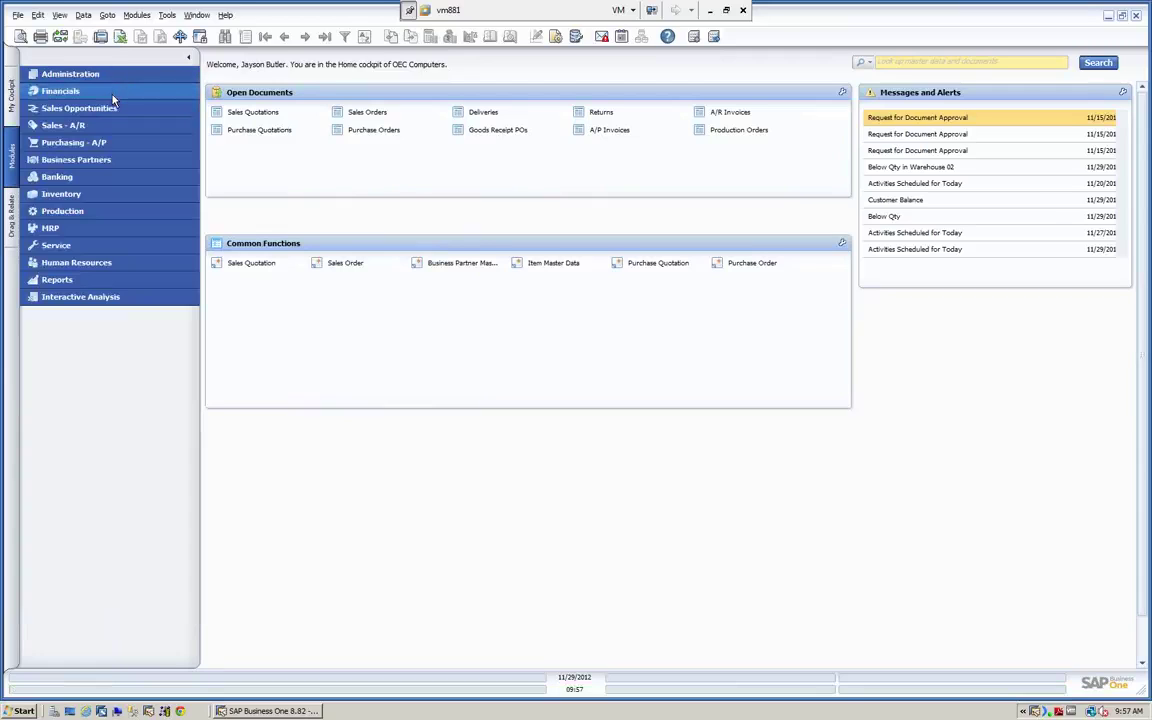
pyautogui.click(113, 96)
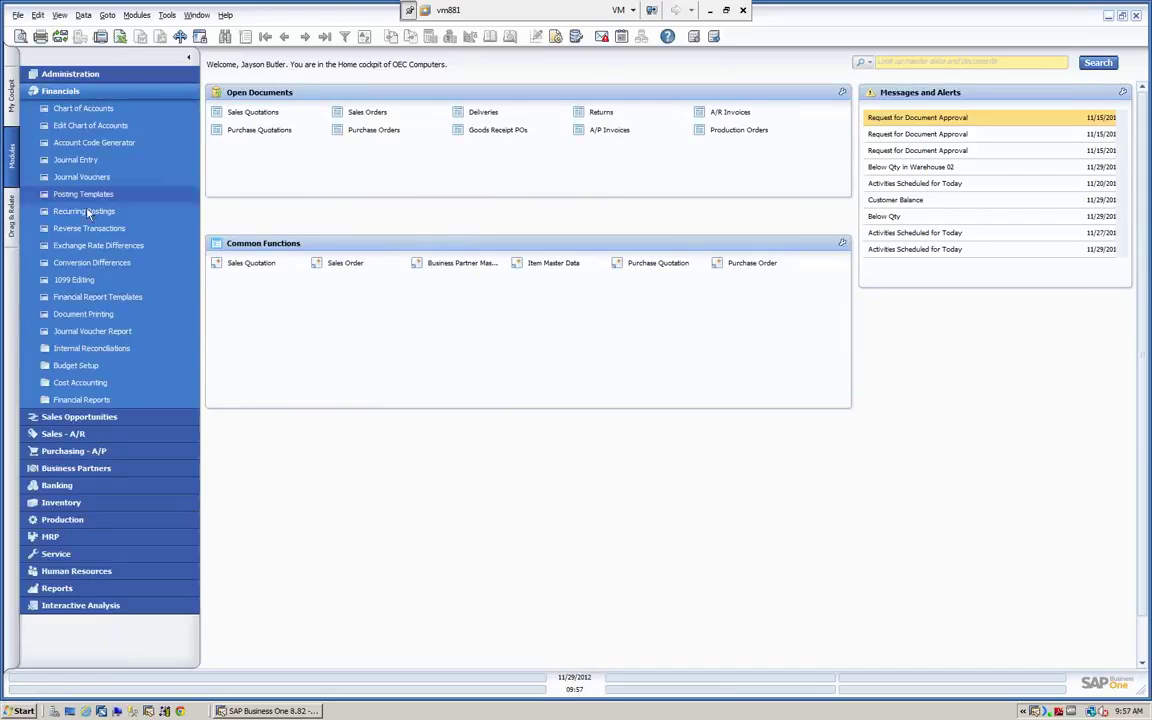
pyautogui.click(76, 366)
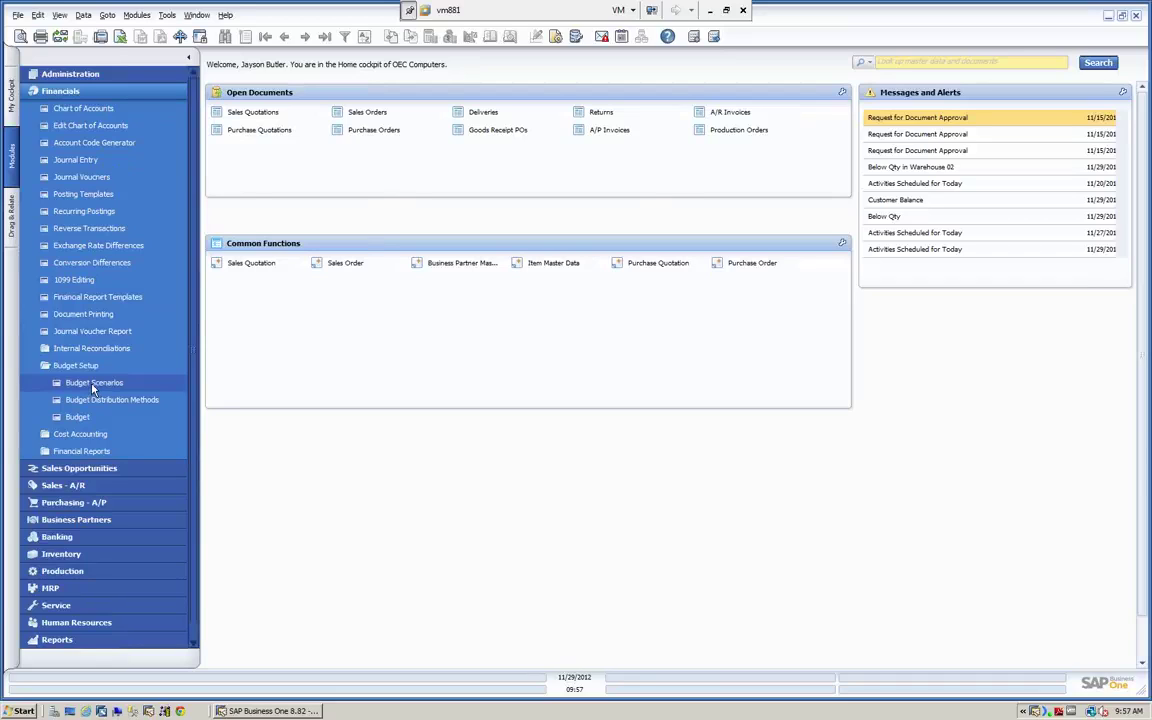
pyautogui.click(94, 384)
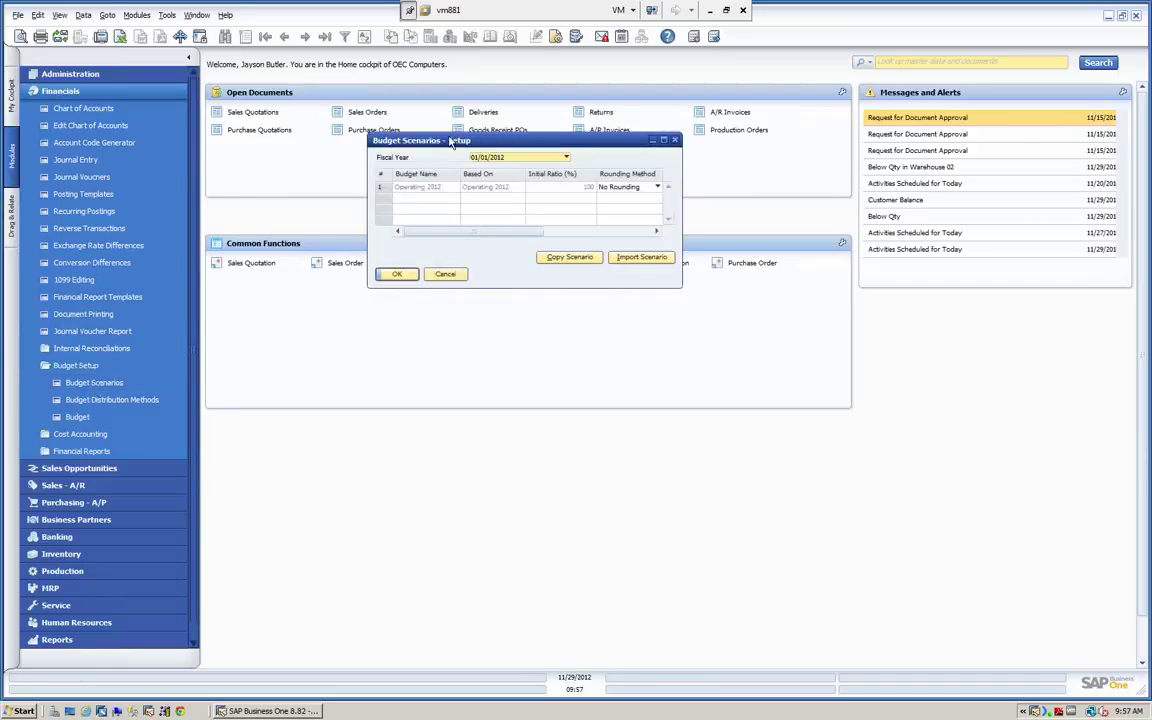
pyautogui.moveTo(451, 143); pyautogui.dragTo(451, 274)
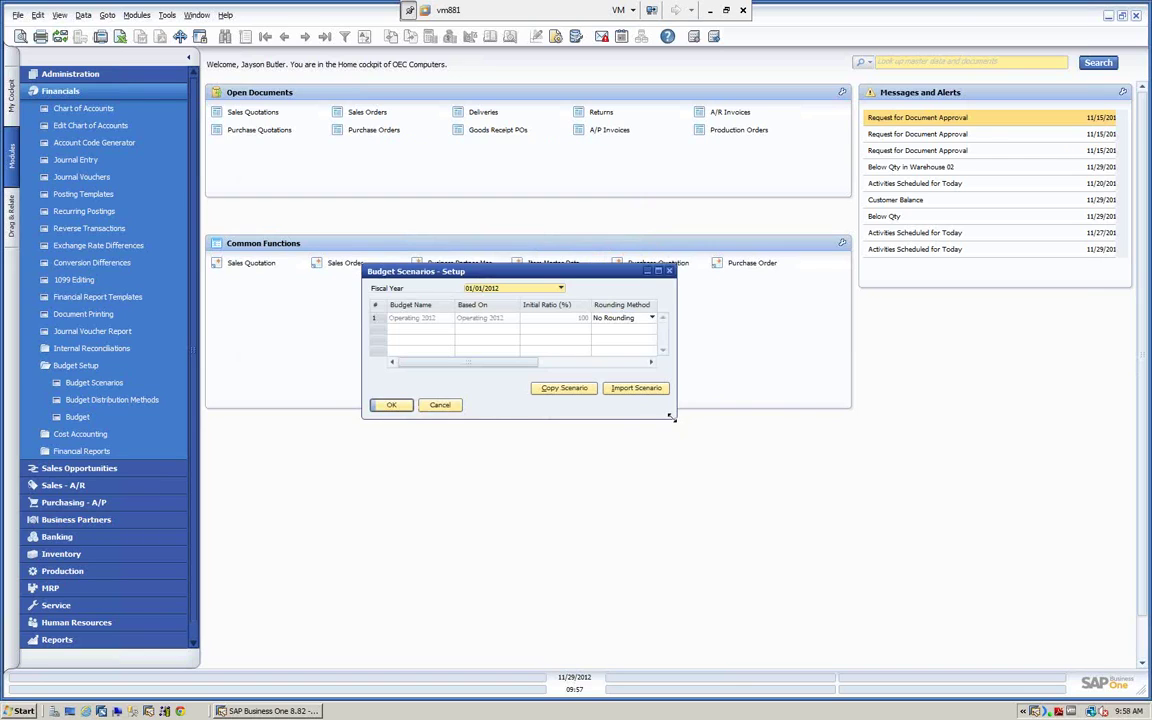
pyautogui.moveTo(673, 416); pyautogui.dragTo(832, 538)
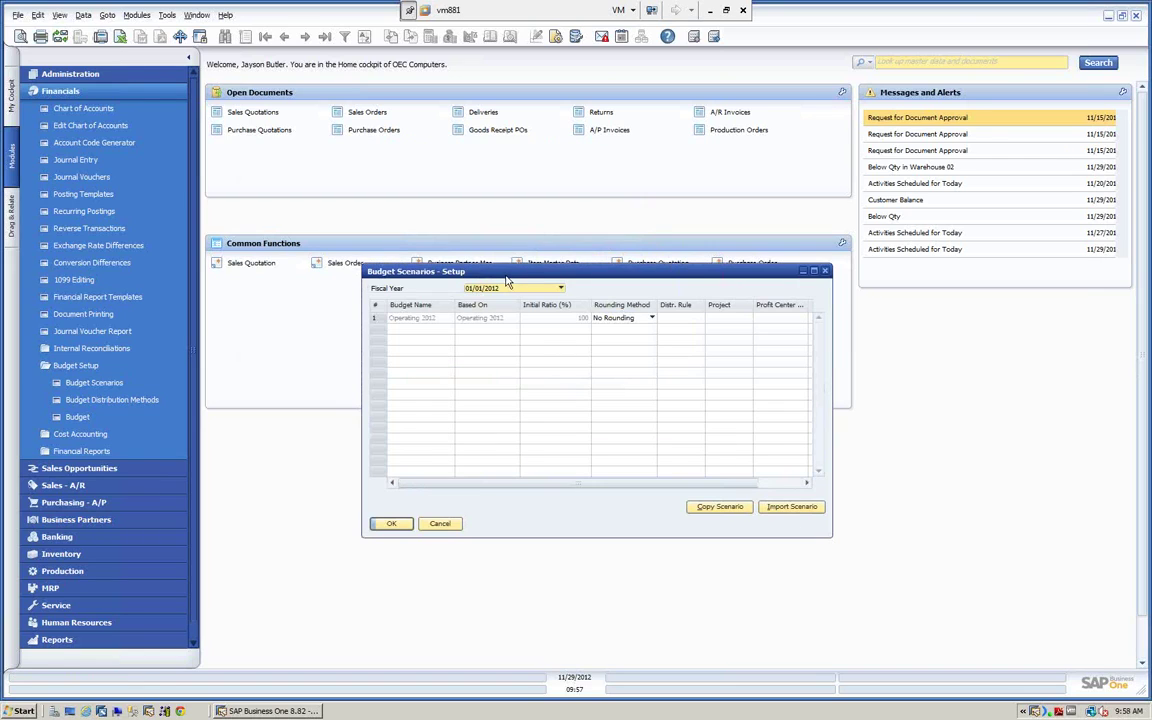
pyautogui.moveTo(458, 271); pyautogui.dragTo(403, 240)
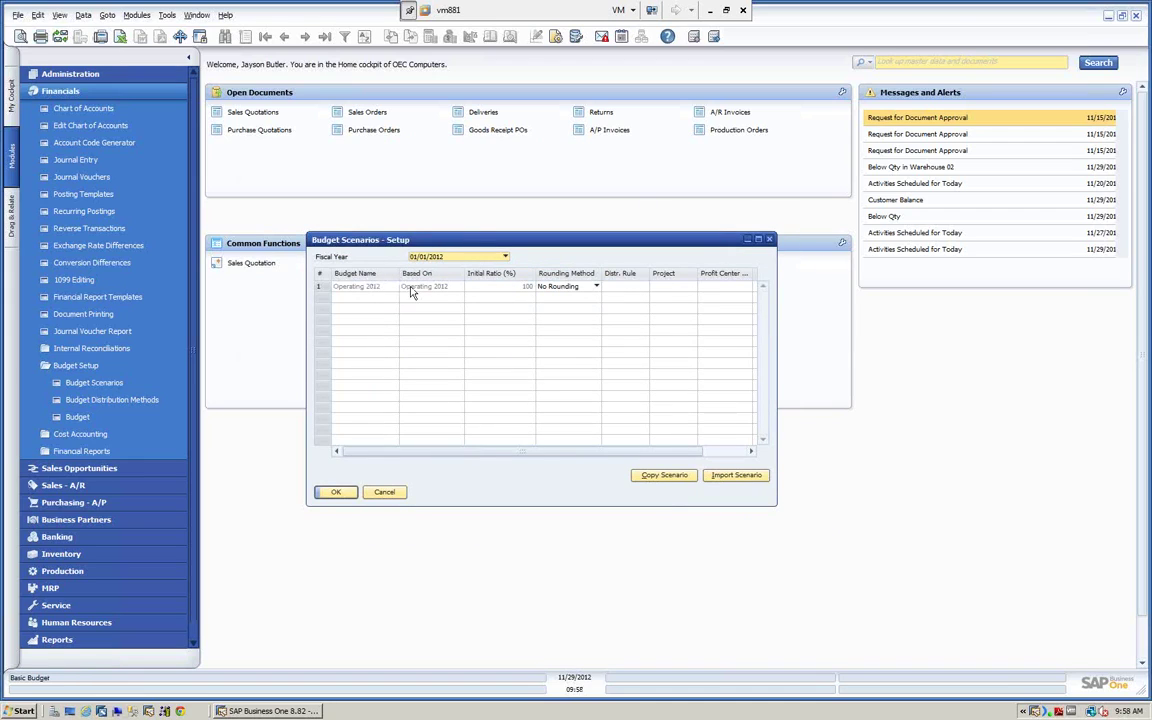
# Check the fiscal years offered for budget scenarios and examine the end of the company's Posting Periods list.
pyautogui.click(505, 258)
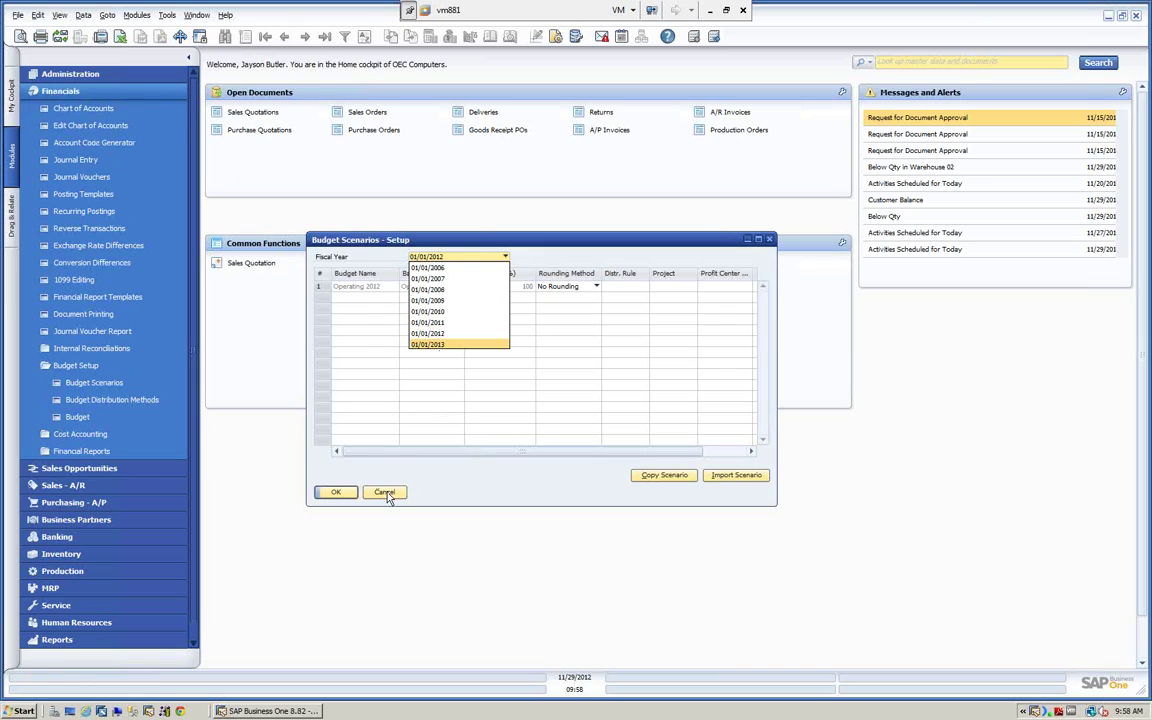
pyautogui.click(348, 443)
pyautogui.click(91, 68)
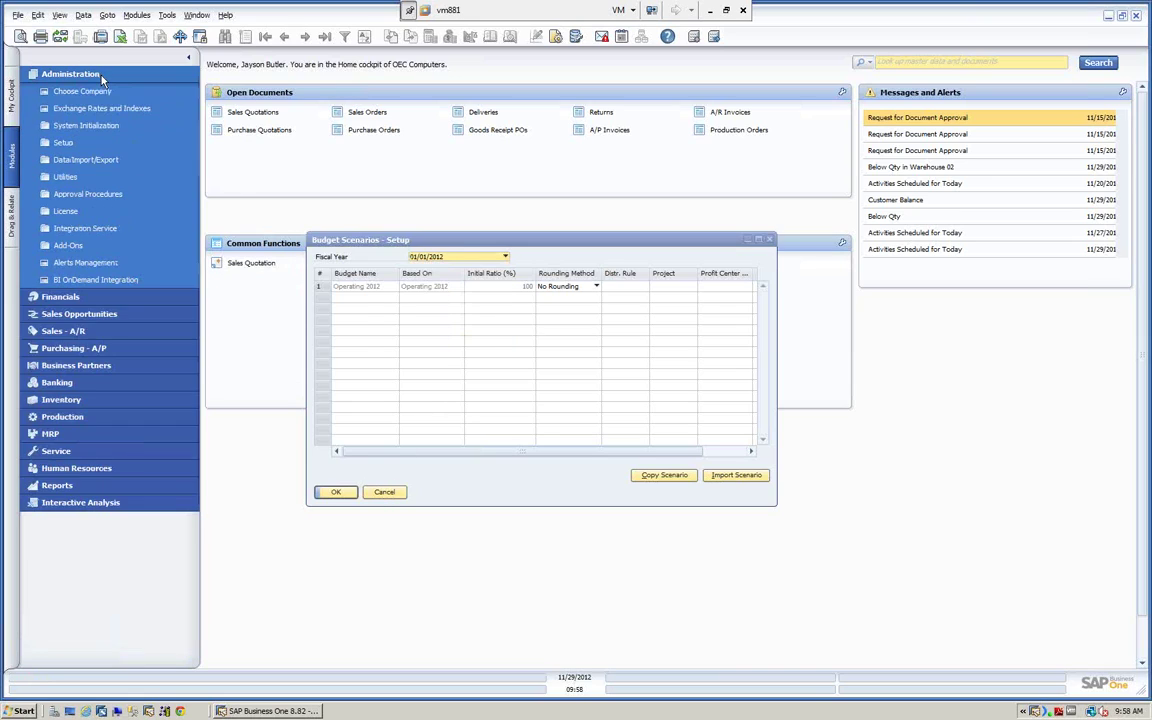
pyautogui.click(75, 126)
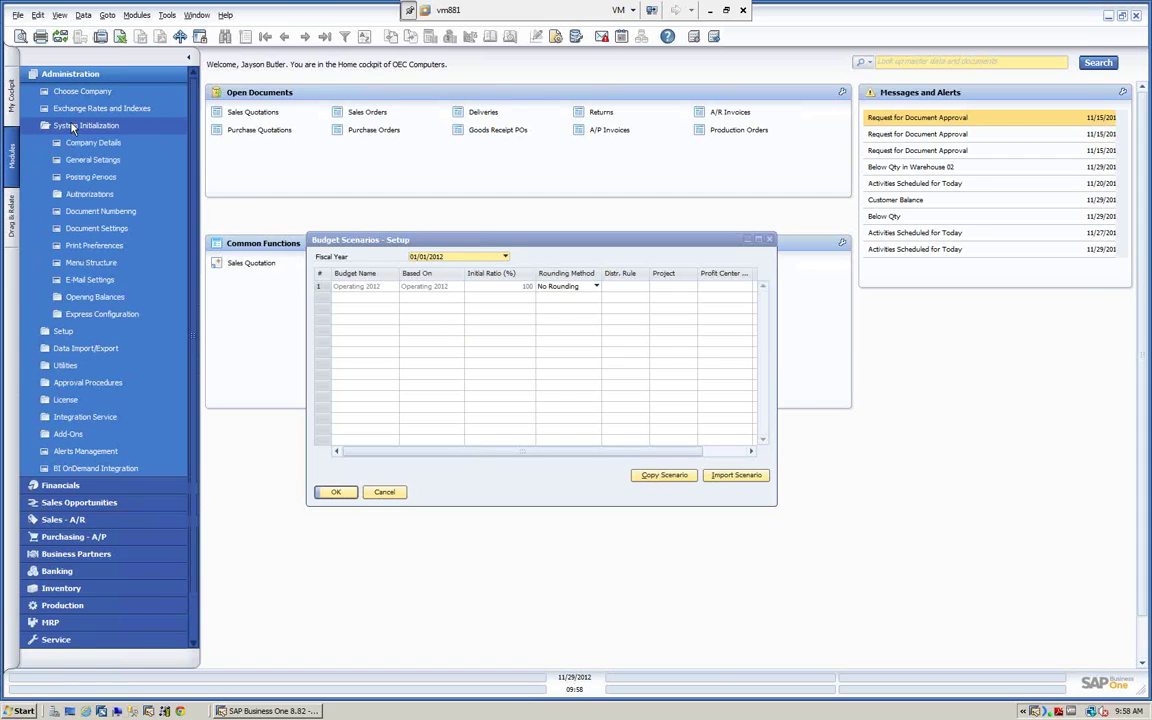
pyautogui.click(90, 176)
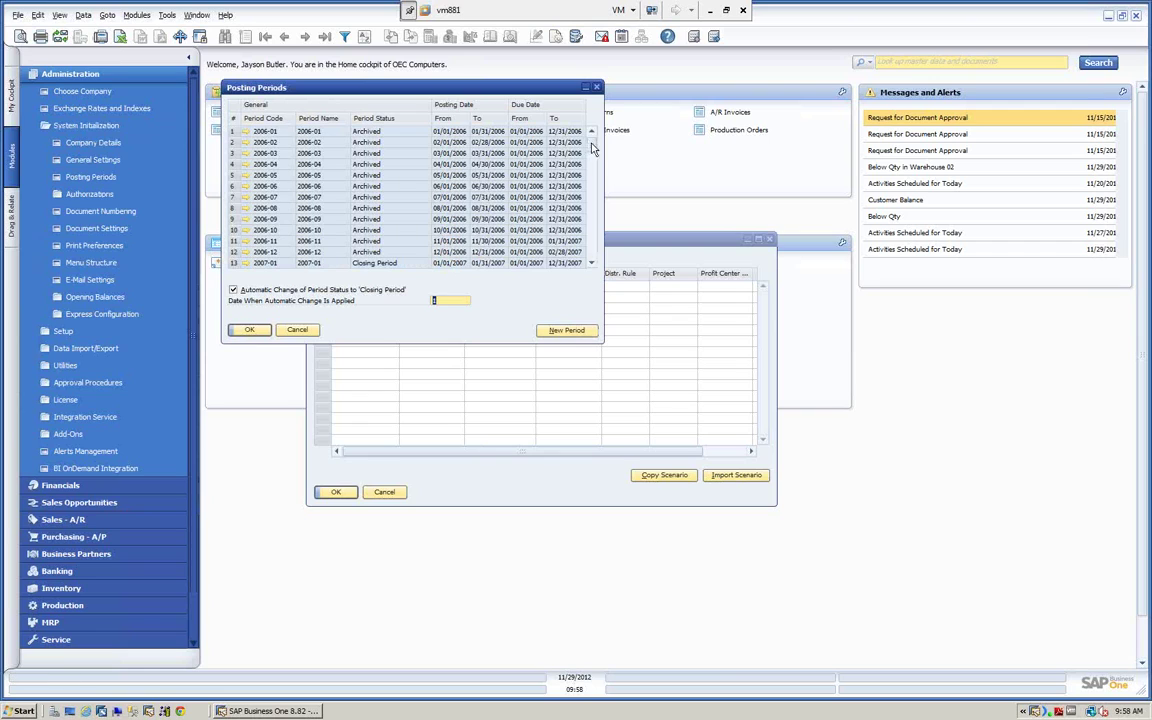
pyautogui.moveTo(592, 146); pyautogui.dragTo(619, 281)
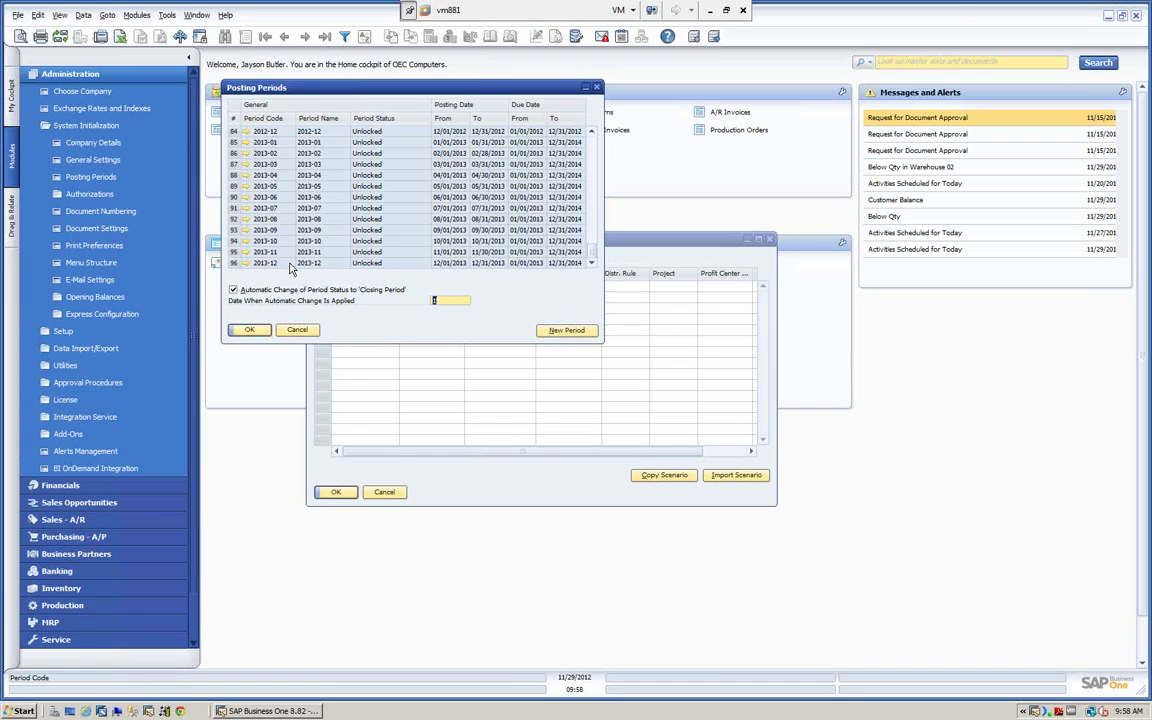
pyautogui.click(297, 330)
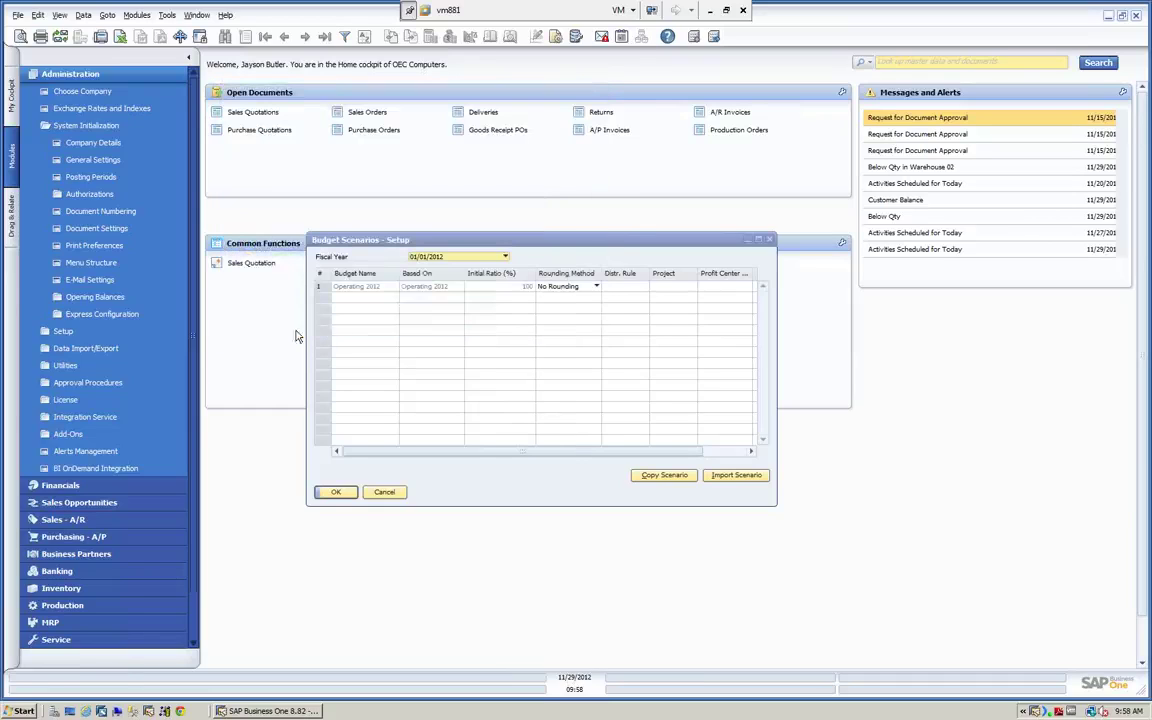
# Add a Main Budget scenario with no rounding for the fiscal year starting 01/01/2013 and save it.
pyautogui.click(506, 257)
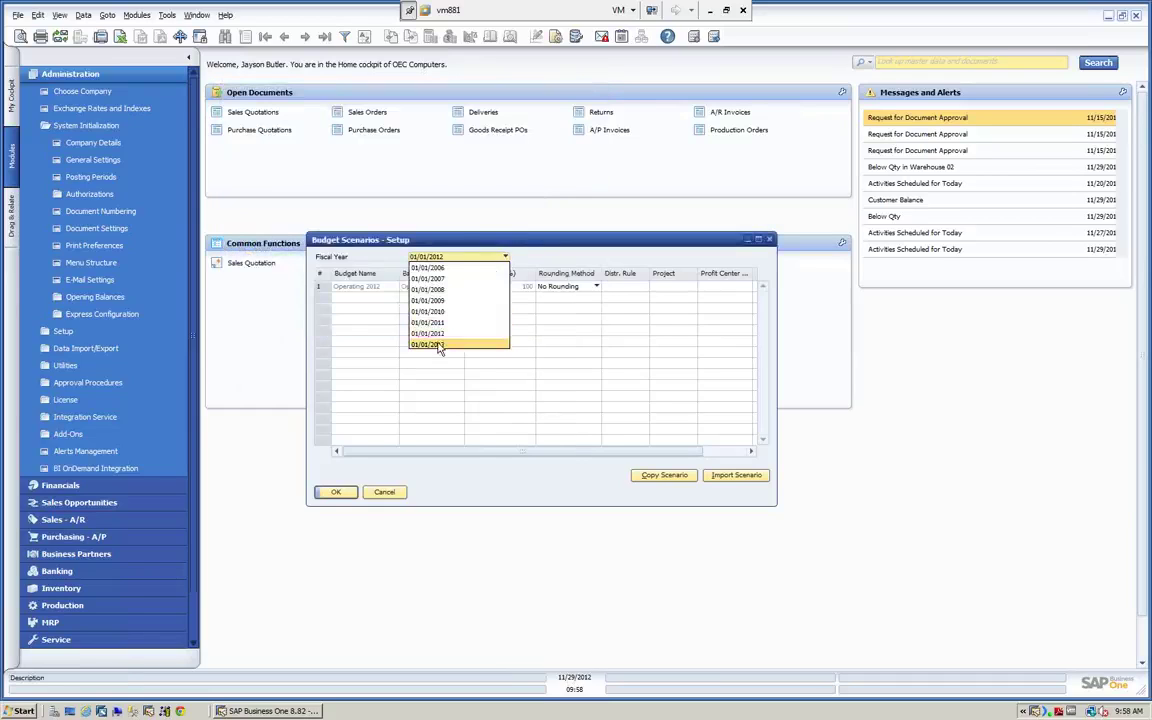
pyautogui.click(440, 342)
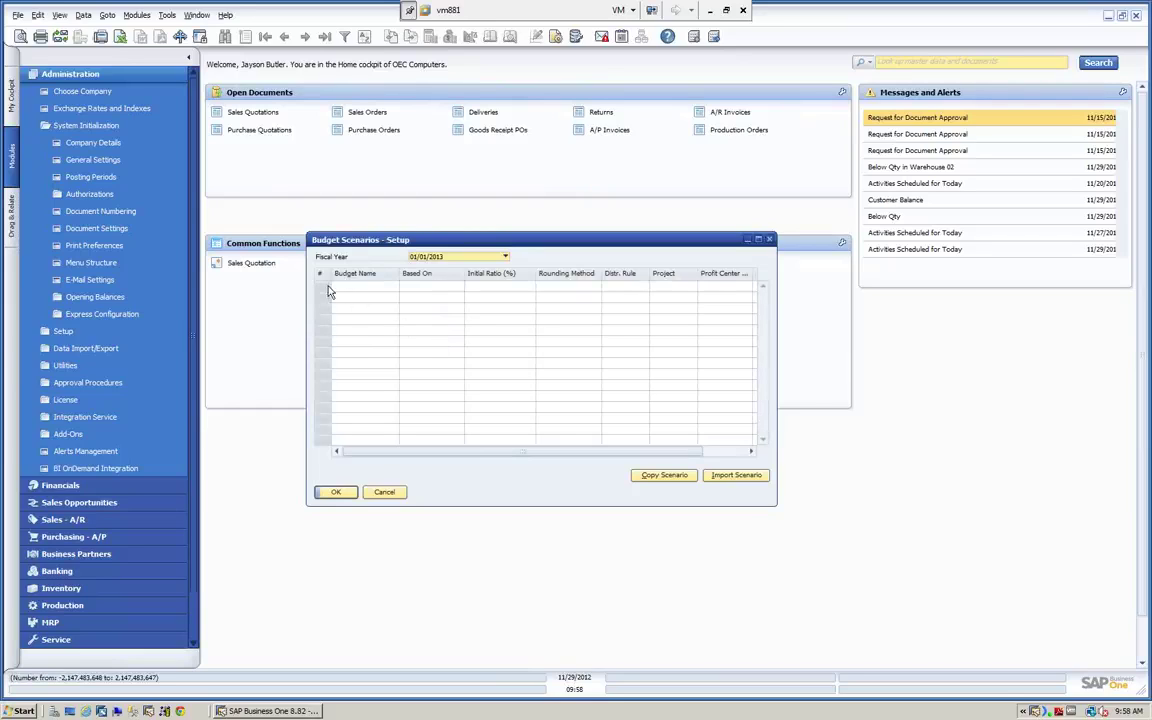
pyautogui.rightClick(325, 285)
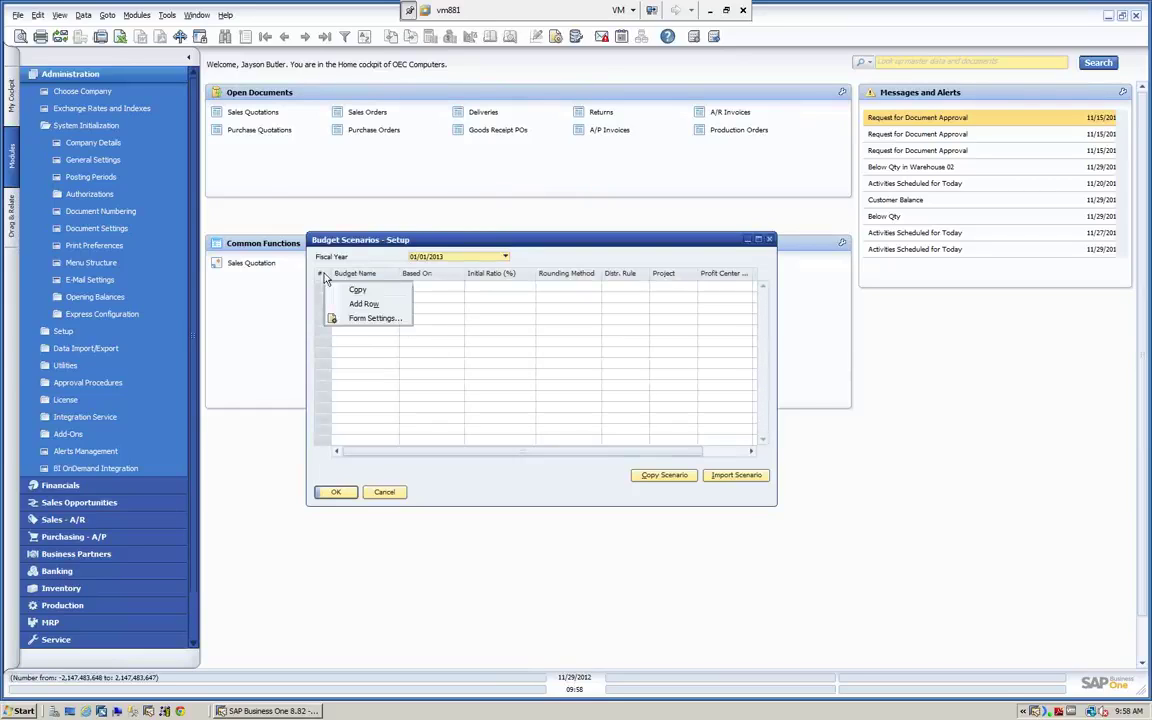
pyautogui.click(363, 305)
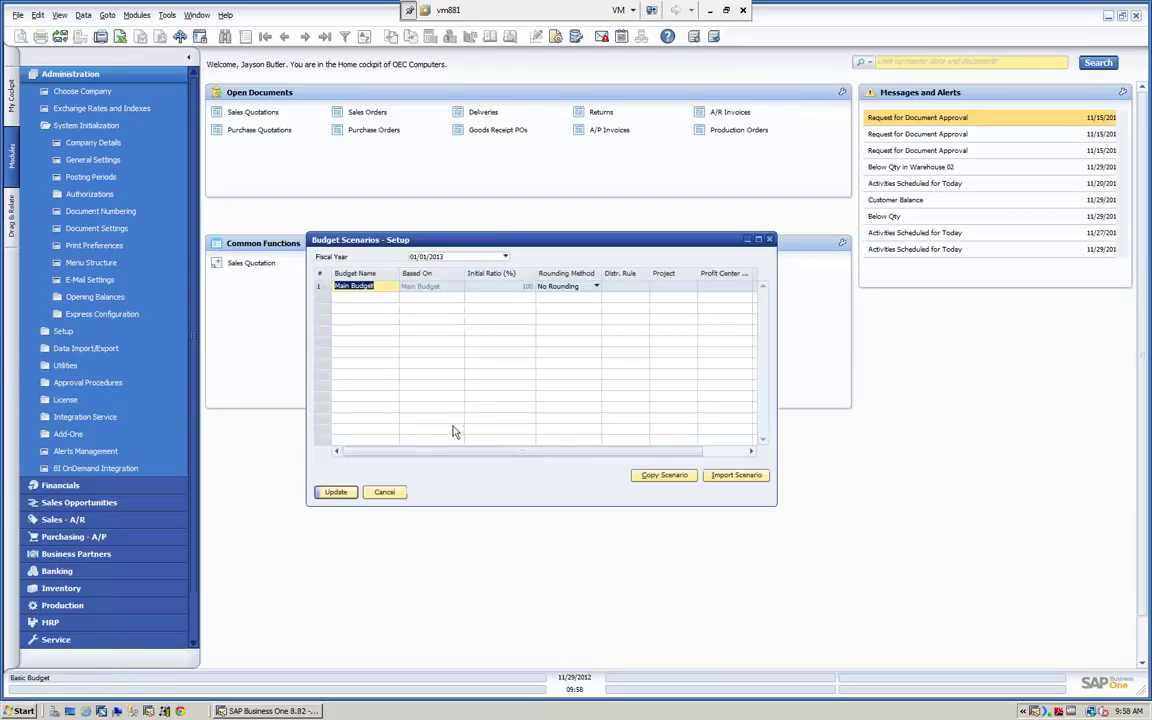
pyautogui.click(339, 495)
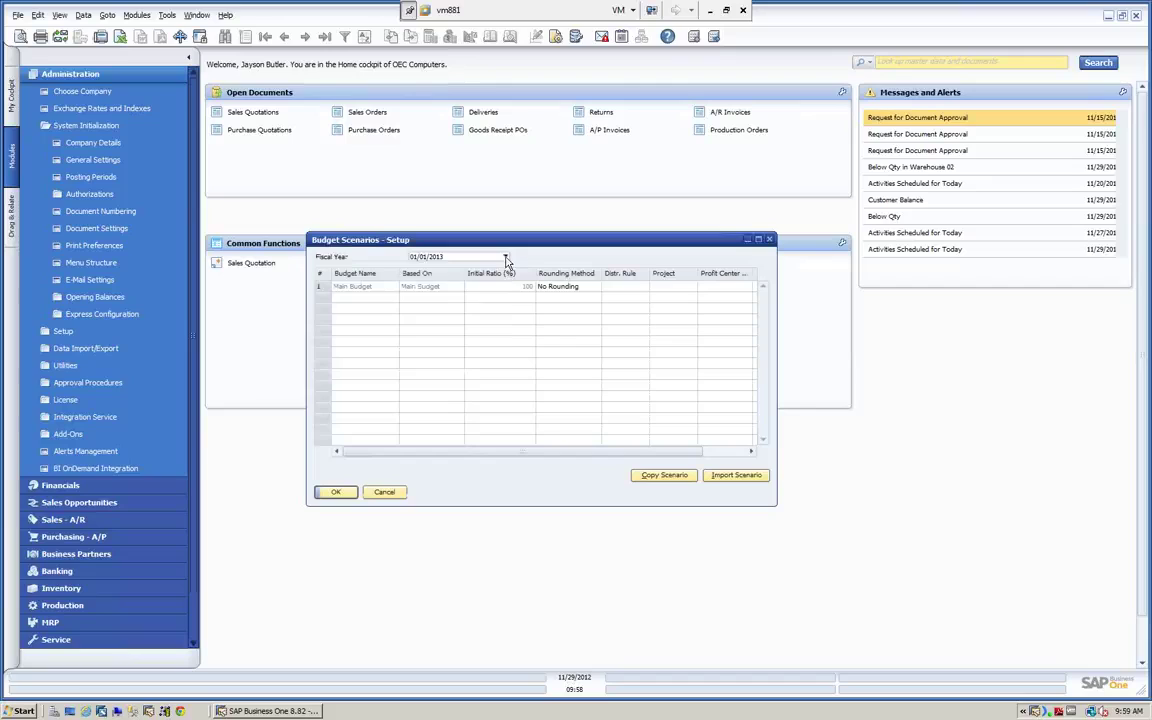
# Add a second budget scenario row for the fiscal year starting 01/01/2012 and base it on Operating 2012.
pyautogui.click(505, 257)
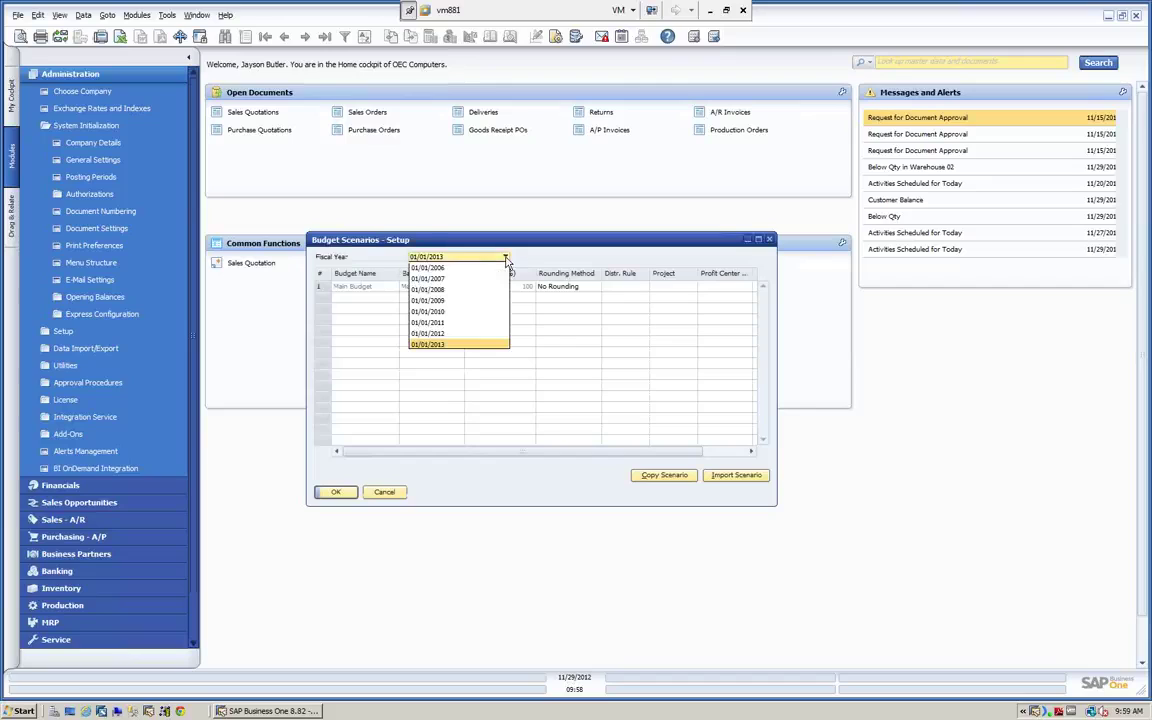
pyautogui.click(436, 334)
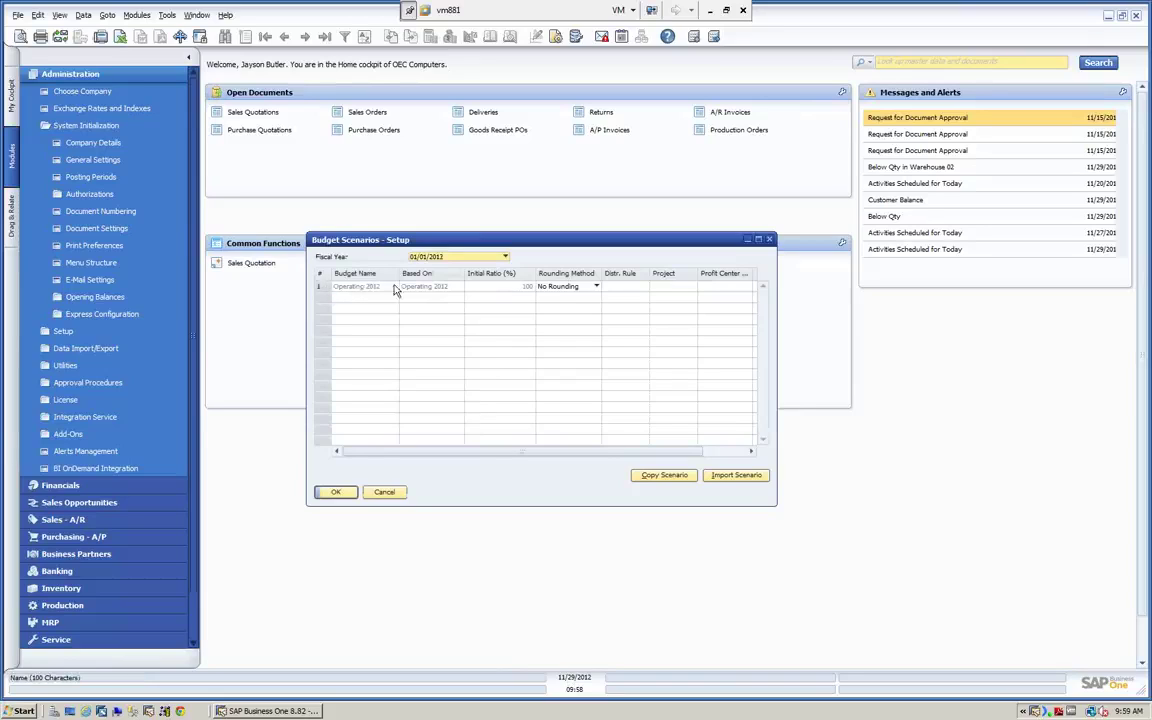
pyautogui.rightClick(321, 288)
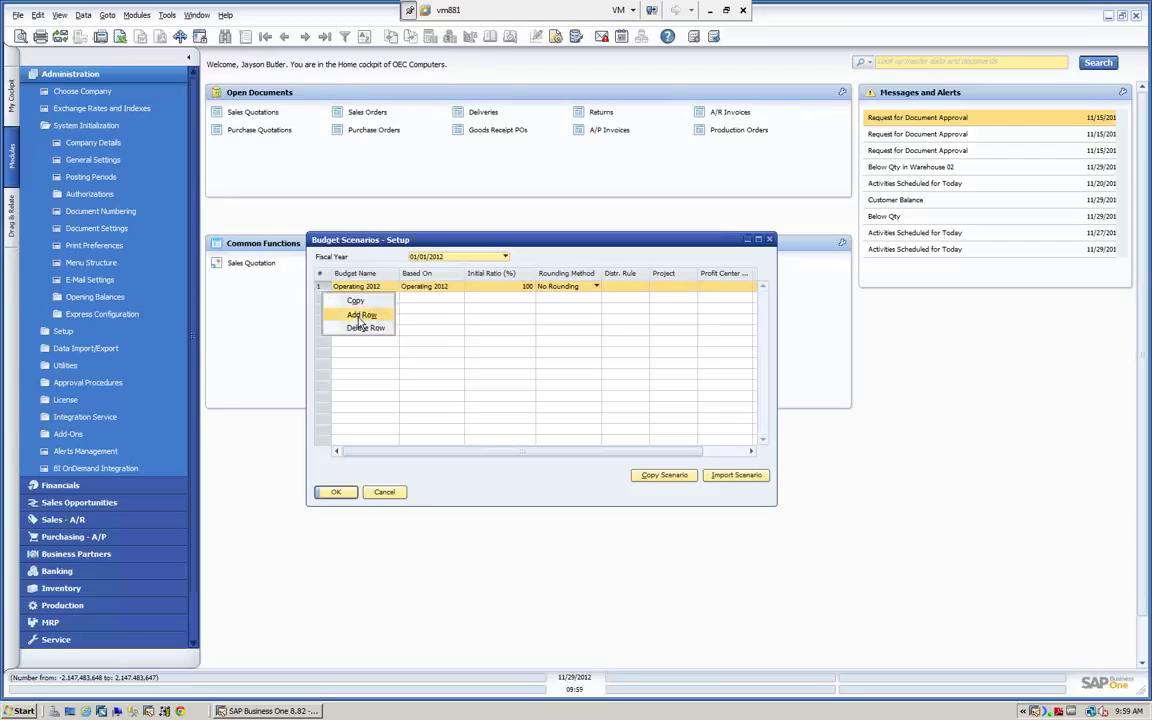
pyautogui.click(360, 315)
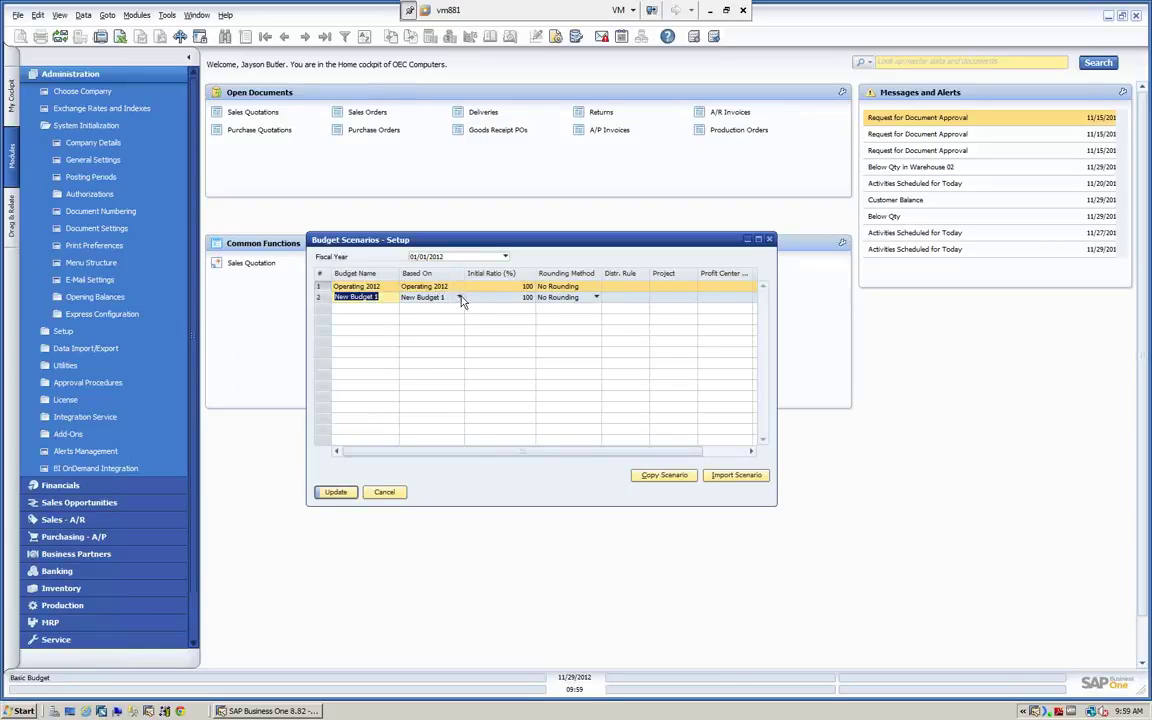
pyautogui.click(459, 299)
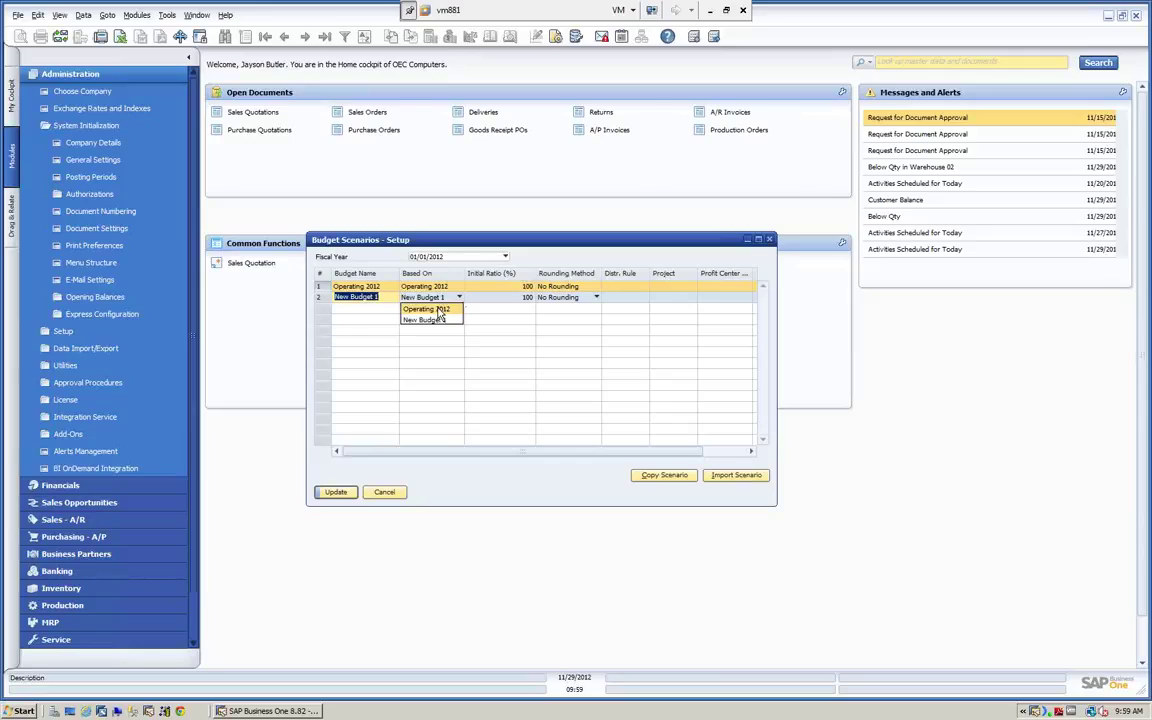
pyautogui.click(441, 312)
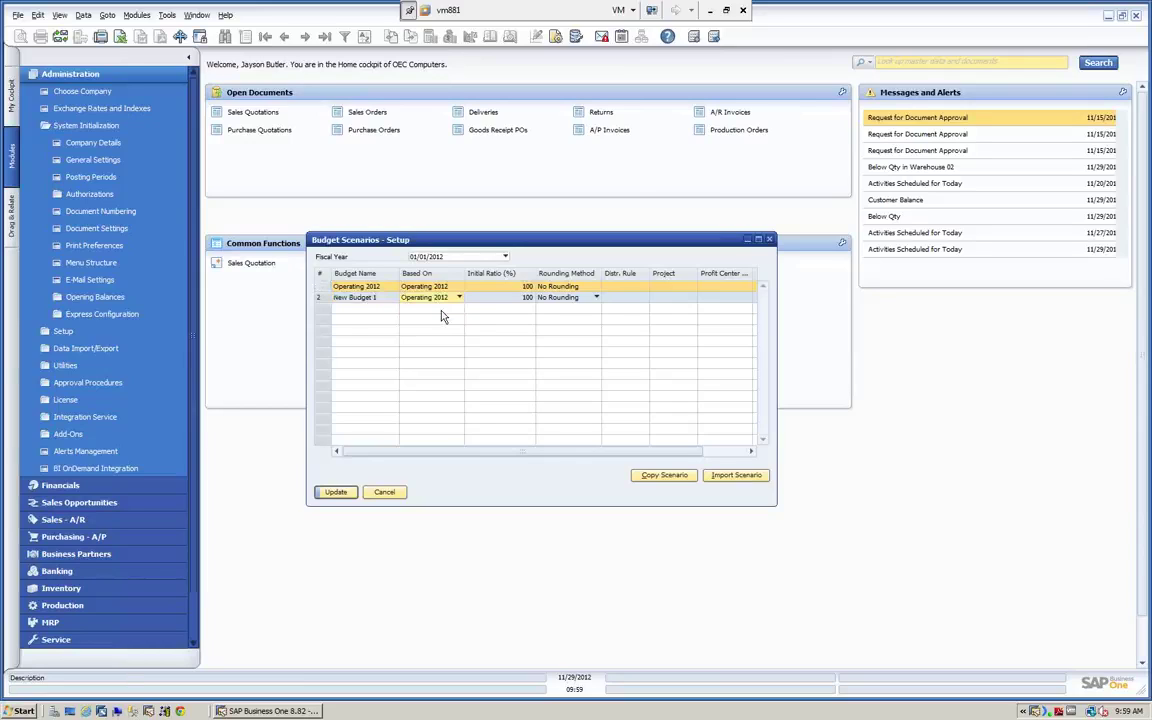
# Set the new scenario's initial ratio to 10 percent and discard the unsaved scenario by closing the setup.
pyautogui.click(509, 299)
pyautogui.click(509, 299)
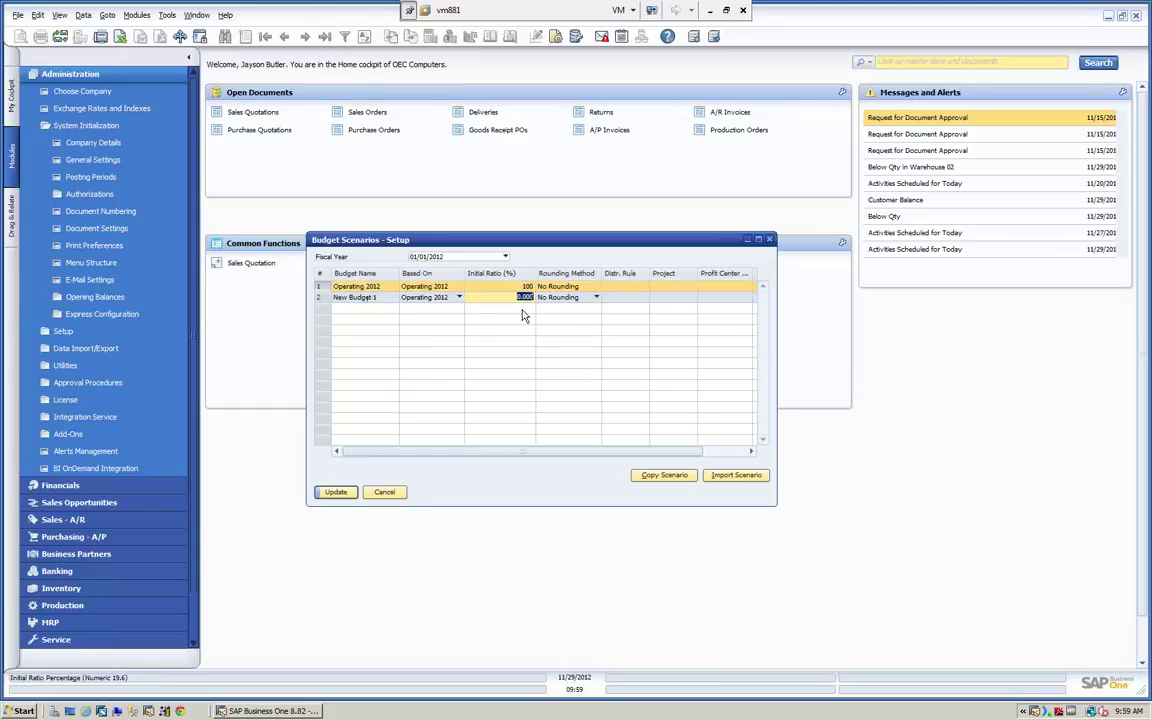
pyautogui.write('10')
pyautogui.click(321, 297)
pyautogui.rightClick(321, 297)
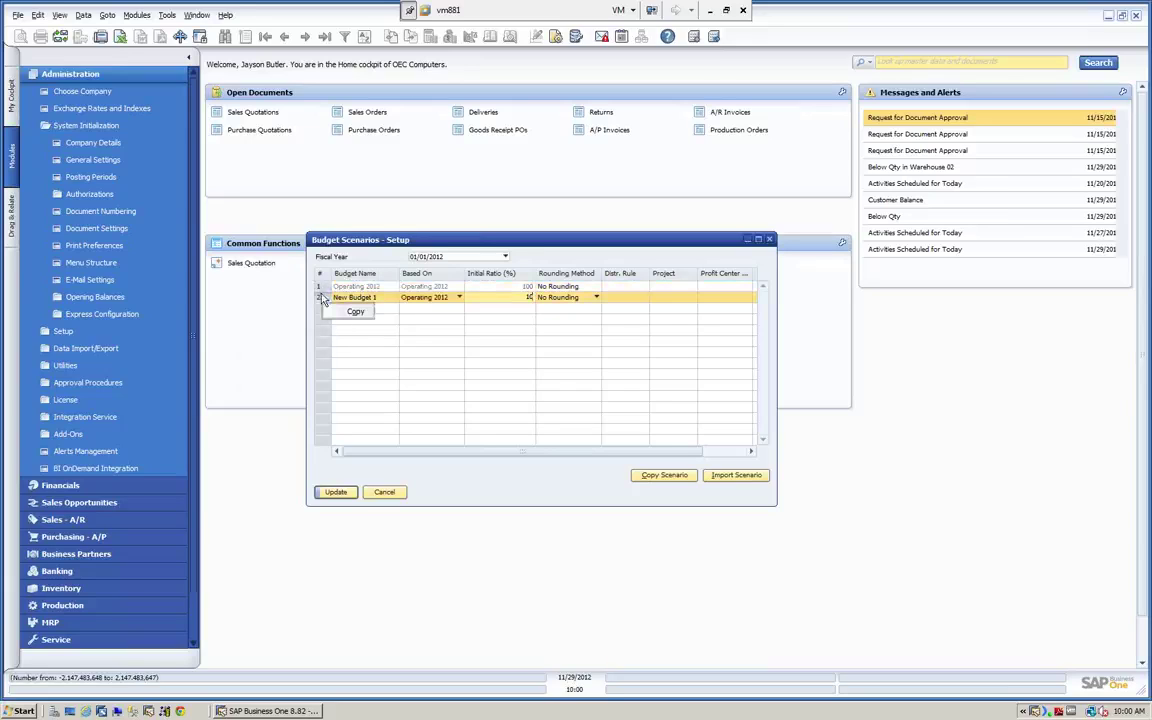
pyautogui.click(384, 492)
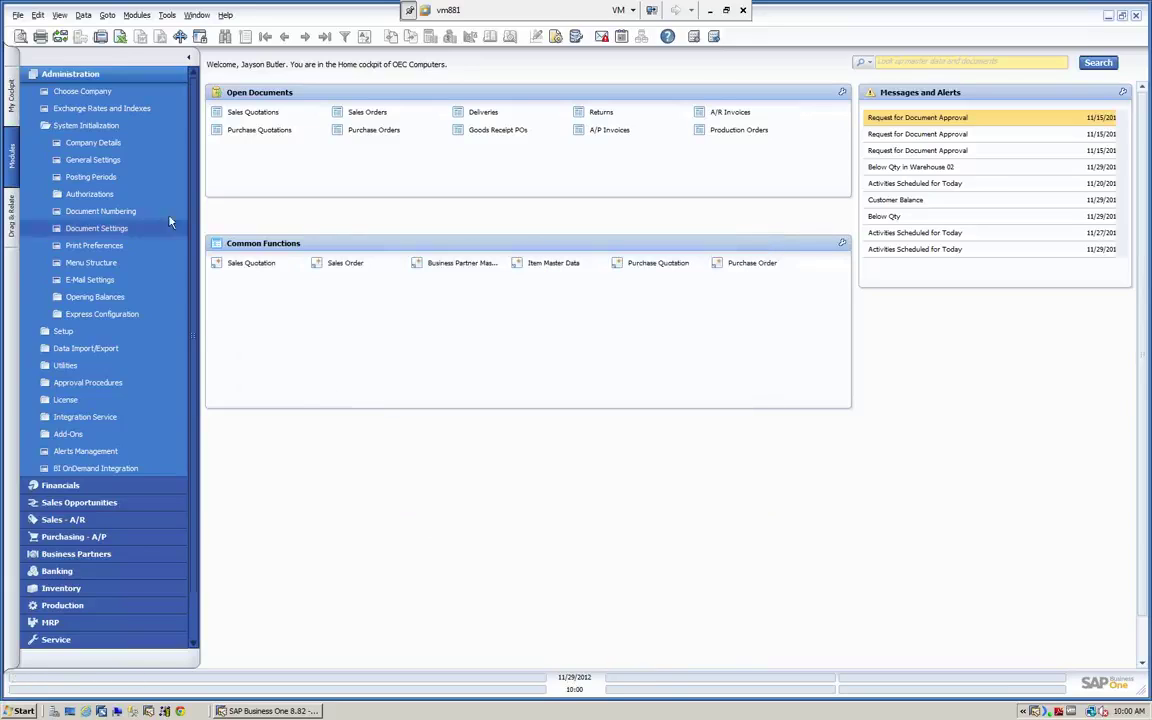
# Reopen the Budget Scenarios setup from the Financials budget setup and reposition its window.
pyautogui.click(116, 78)
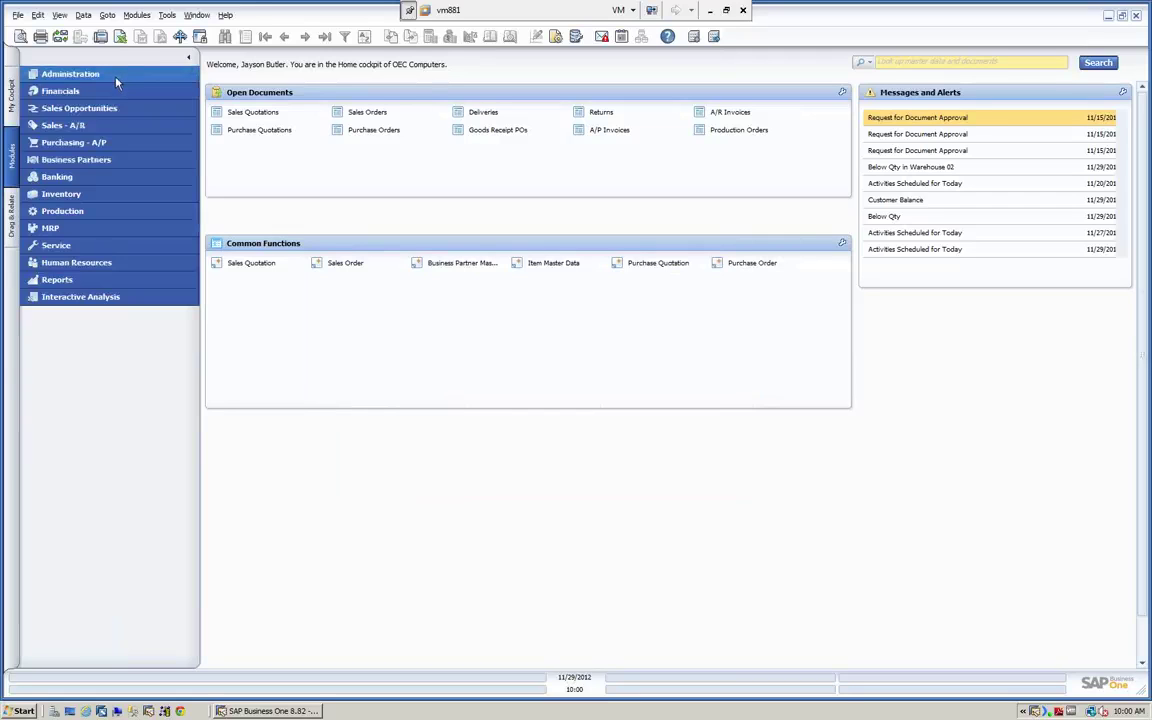
pyautogui.click(60, 91)
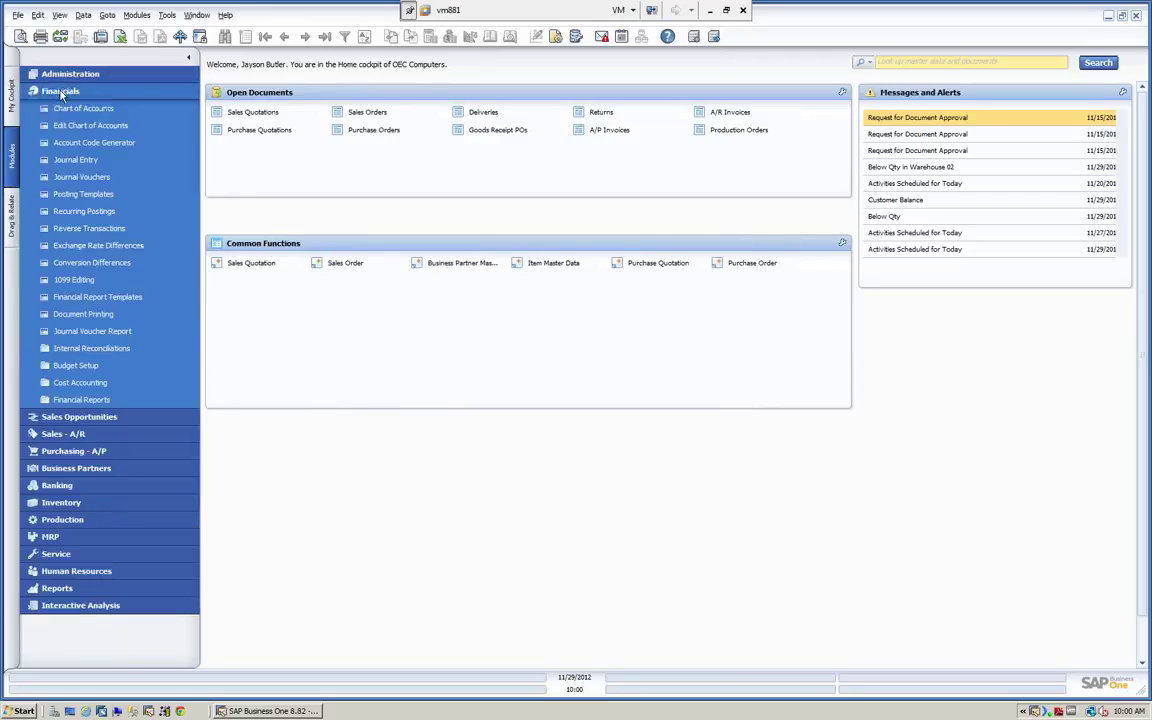
pyautogui.click(69, 368)
pyautogui.click(93, 384)
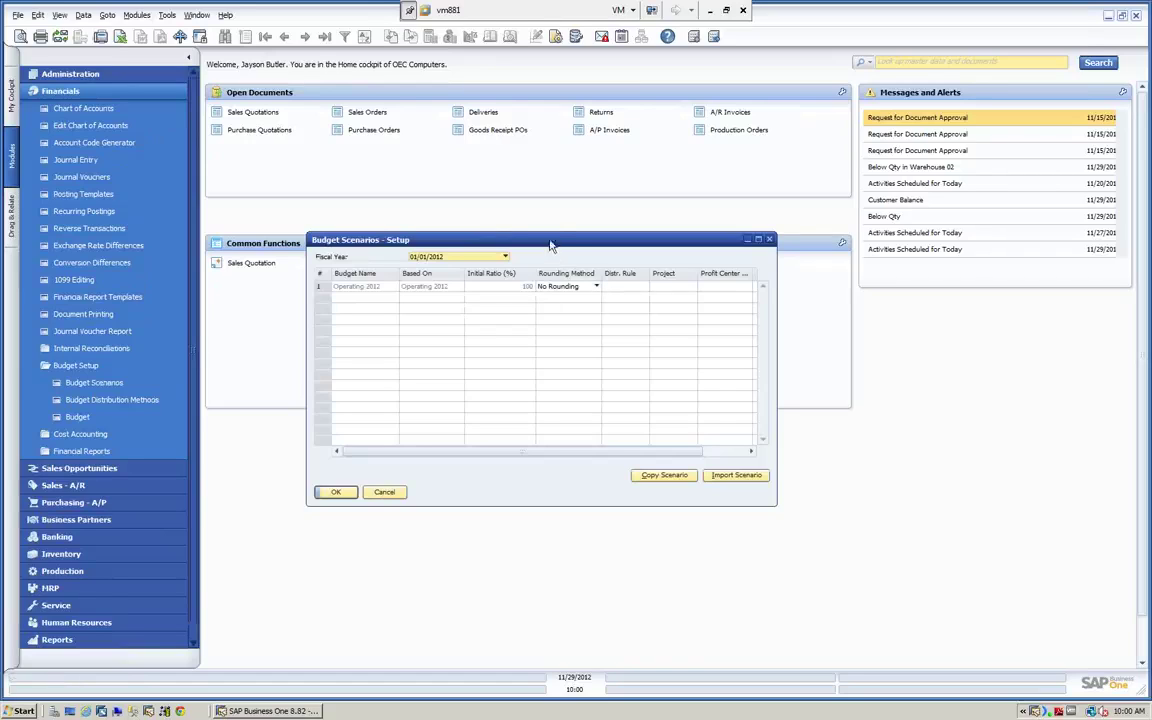
pyautogui.moveTo(549, 245); pyautogui.dragTo(548, 188)
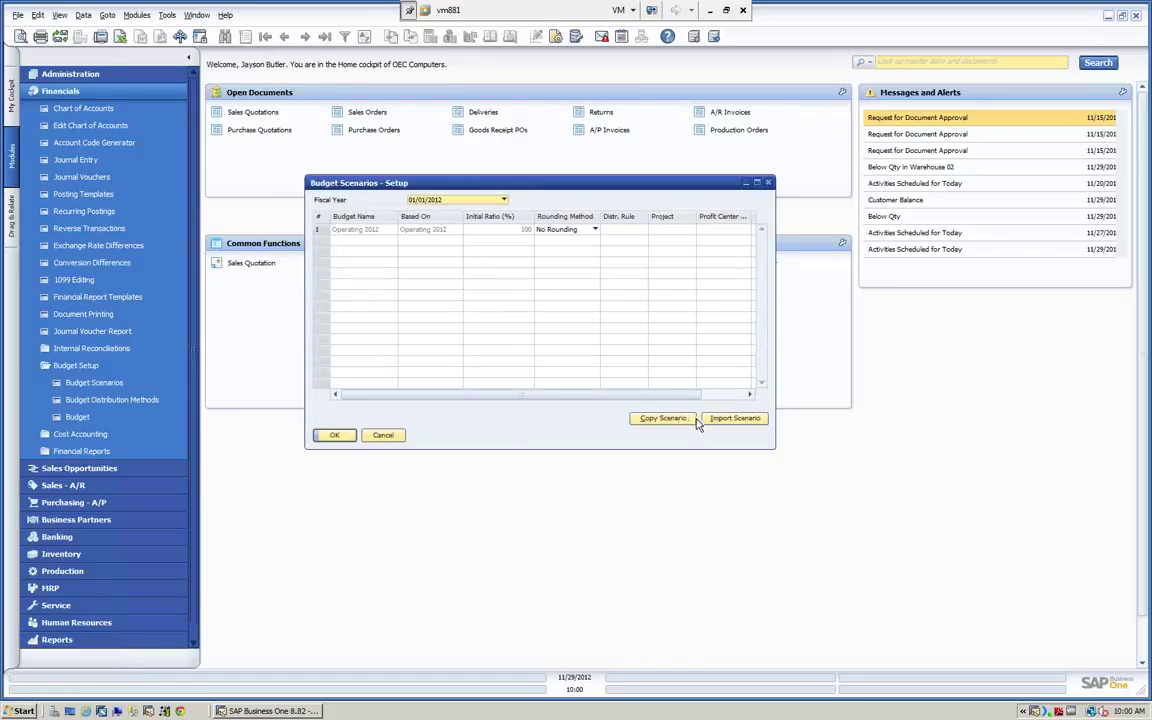
# Try out copying Actual Balance-01/01/2012 into Main Budget-01/01/2013 and cancel without executing the copy.
pyautogui.click(663, 418)
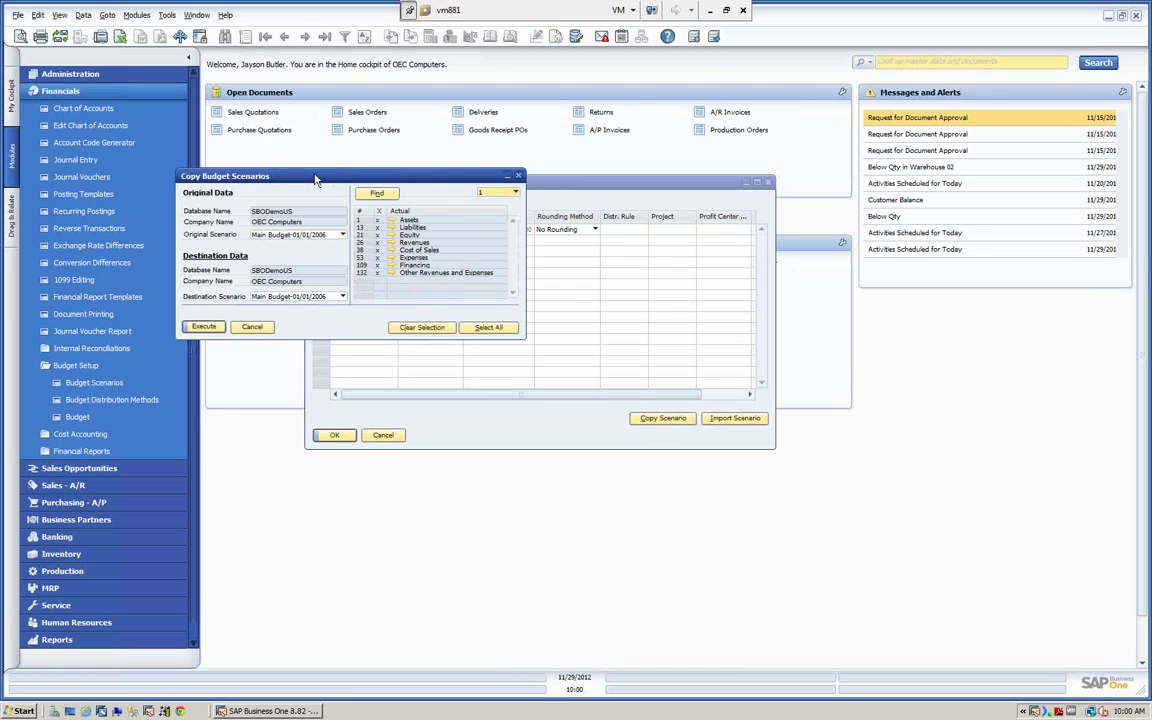
pyautogui.moveTo(311, 184); pyautogui.dragTo(341, 168)
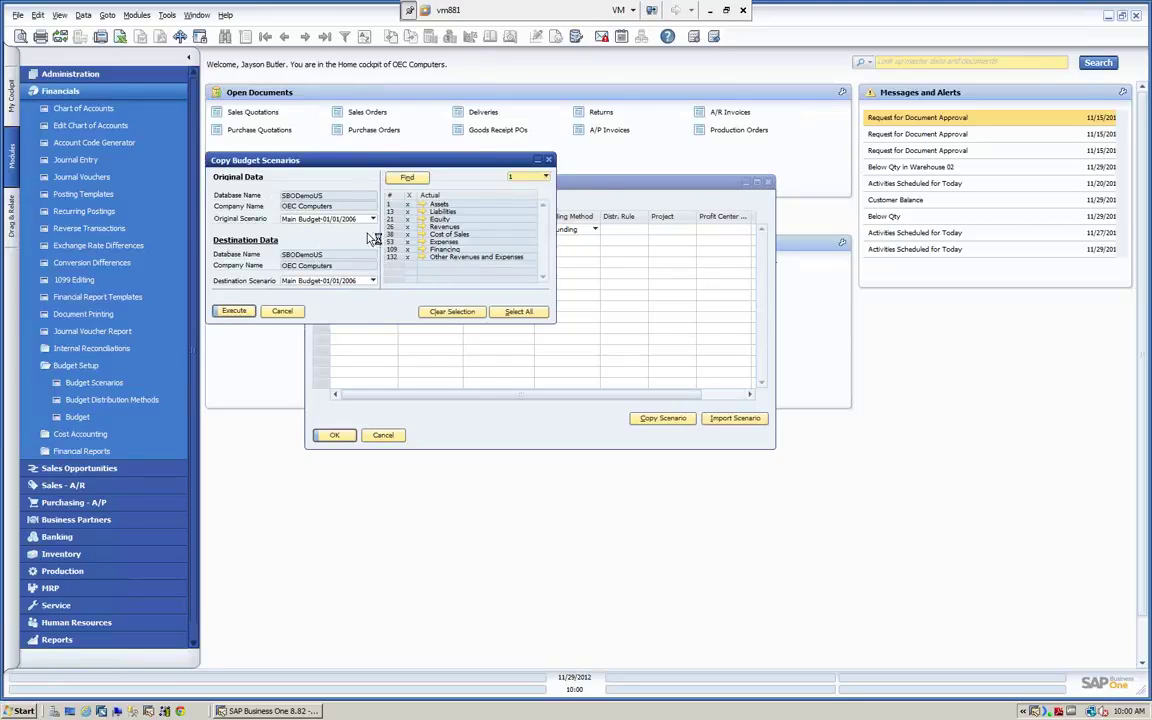
pyautogui.click(373, 219)
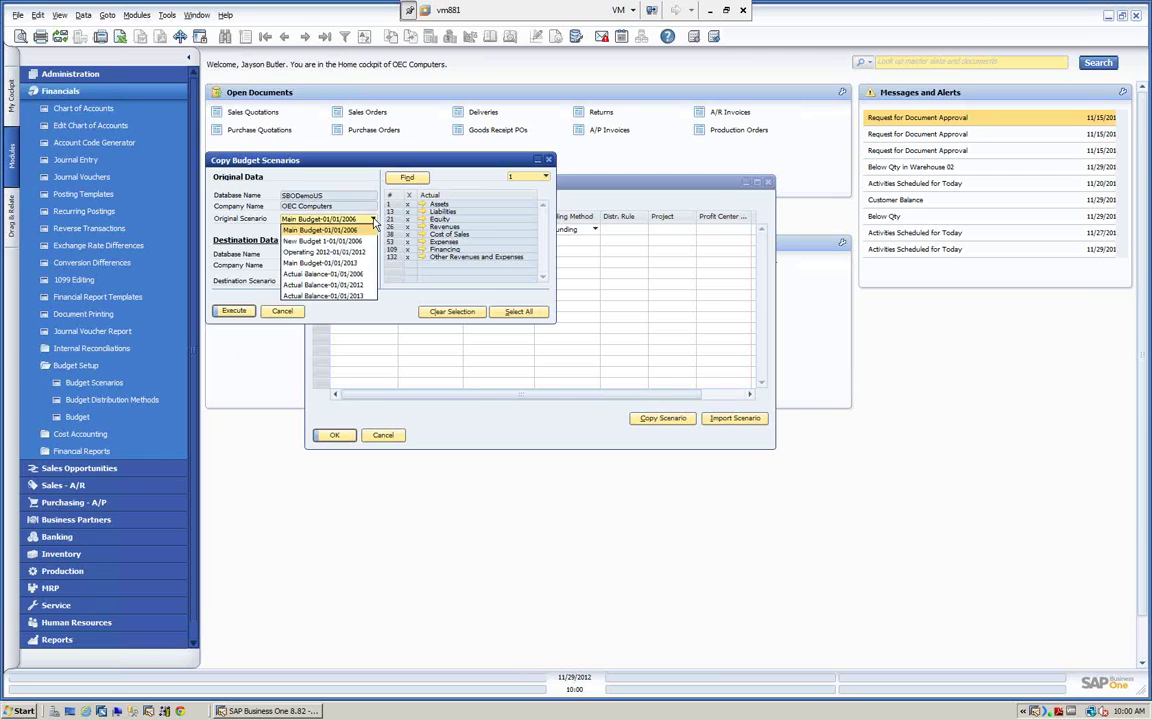
pyautogui.click(351, 287)
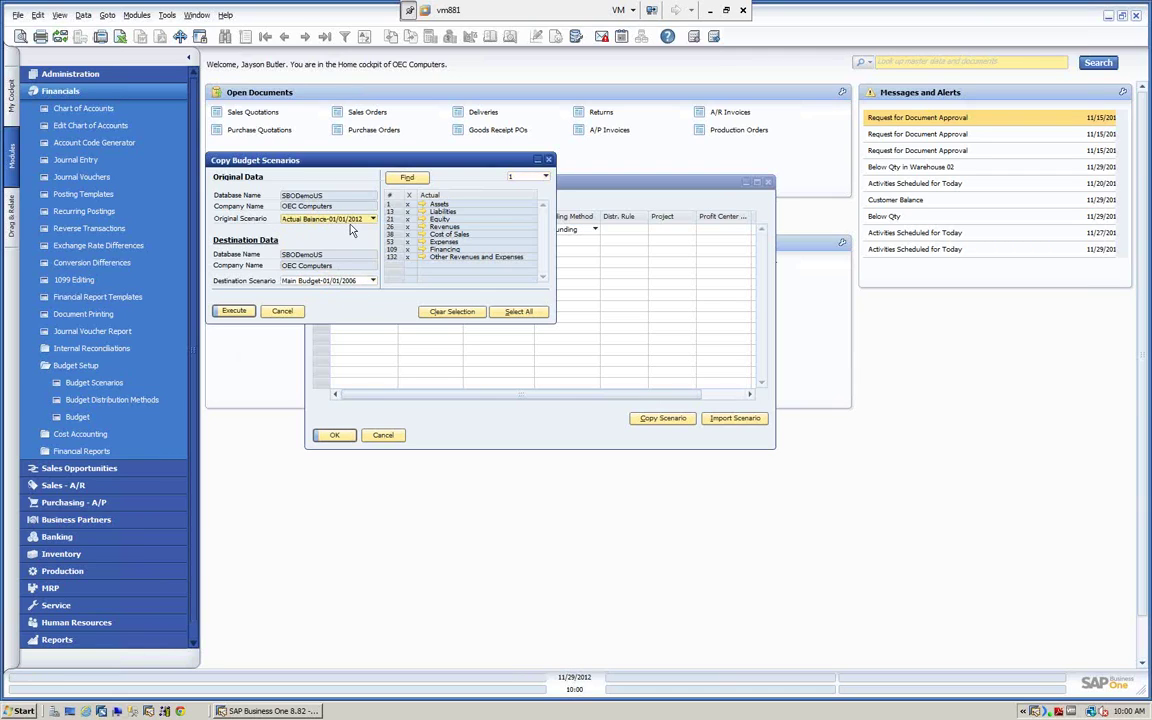
pyautogui.click(367, 285)
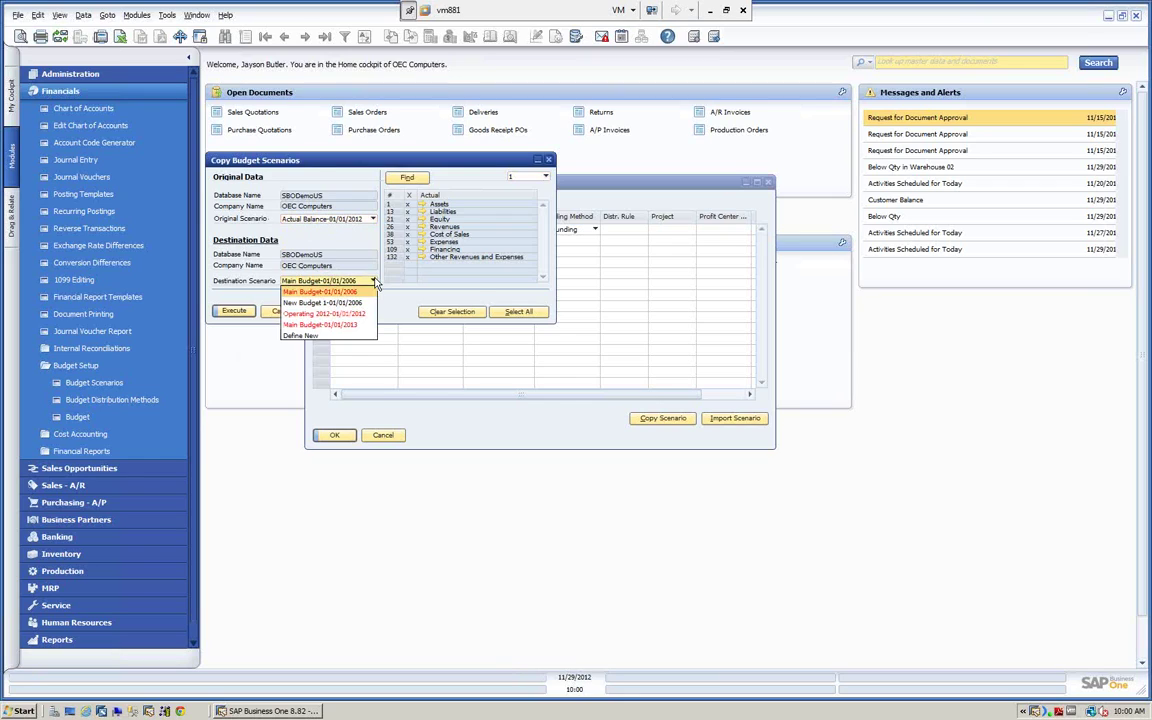
pyautogui.click(335, 326)
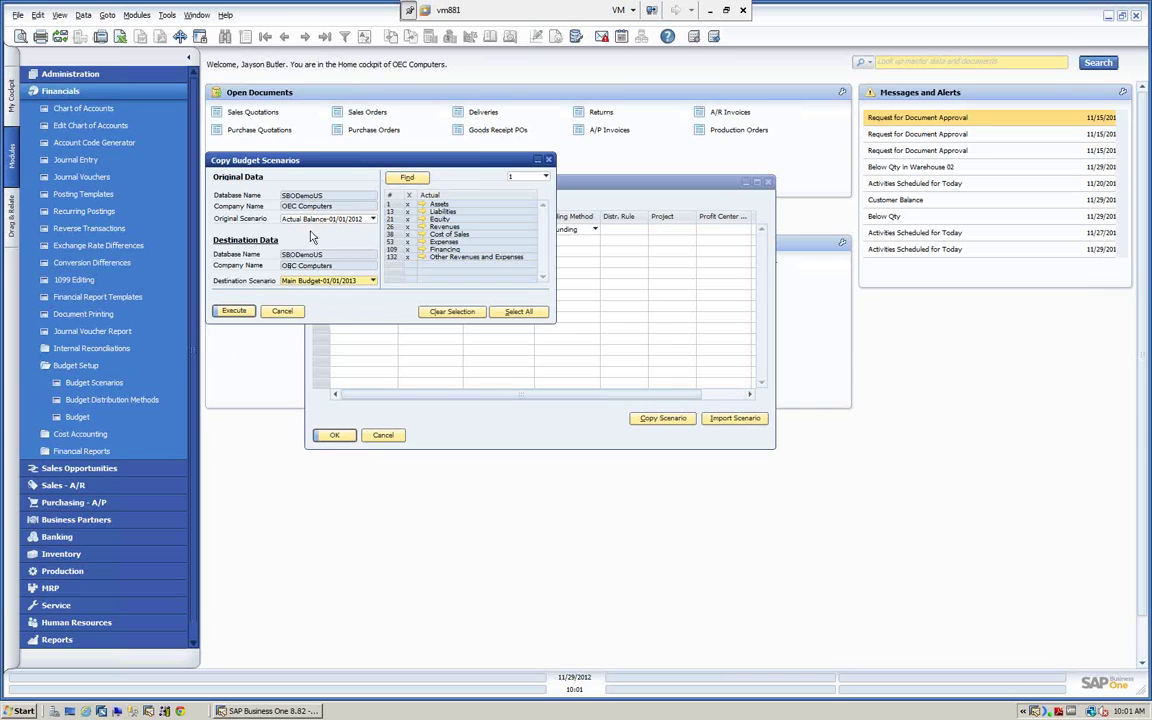
pyautogui.click(282, 312)
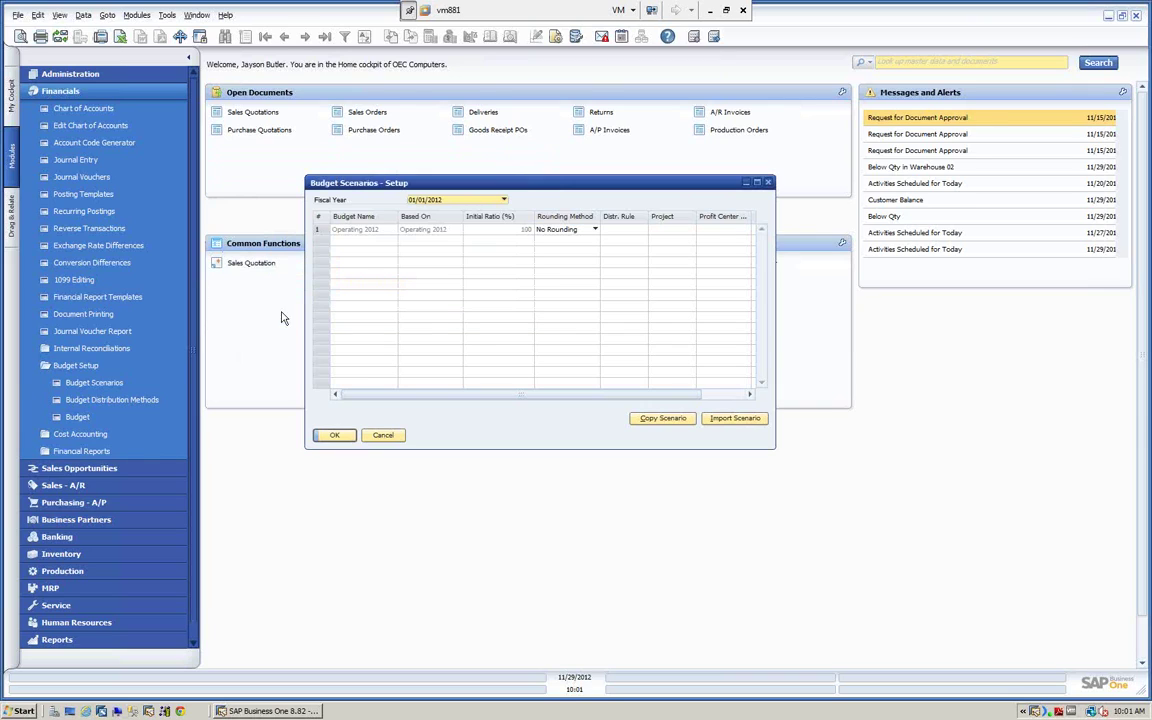
# Examine the options for importing a budget scenario from another company, and close the Budget Scenarios setup without importing.
pyautogui.click(738, 419)
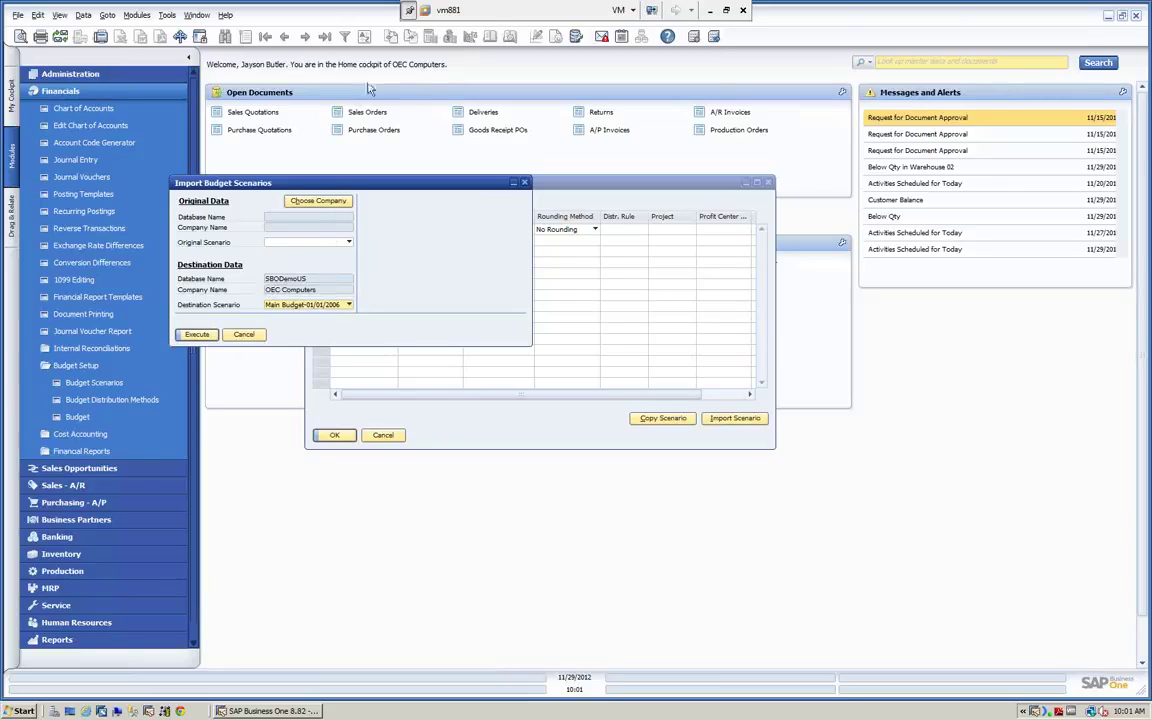
pyautogui.click(244, 334)
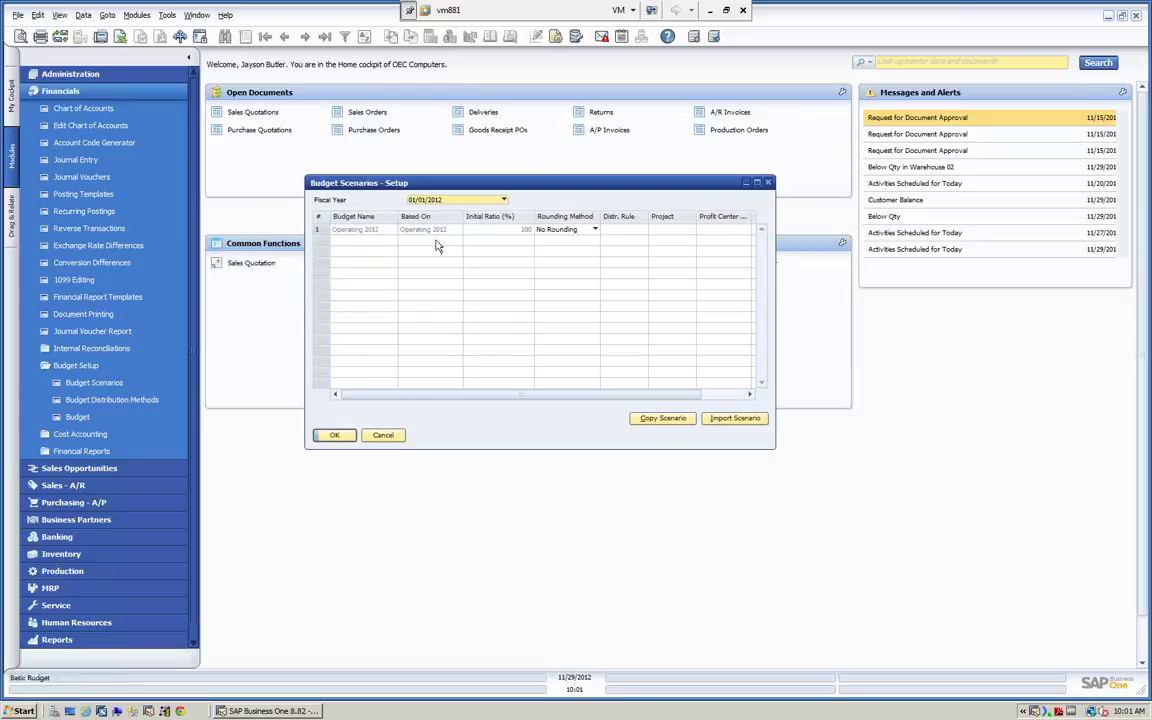
pyautogui.click(385, 437)
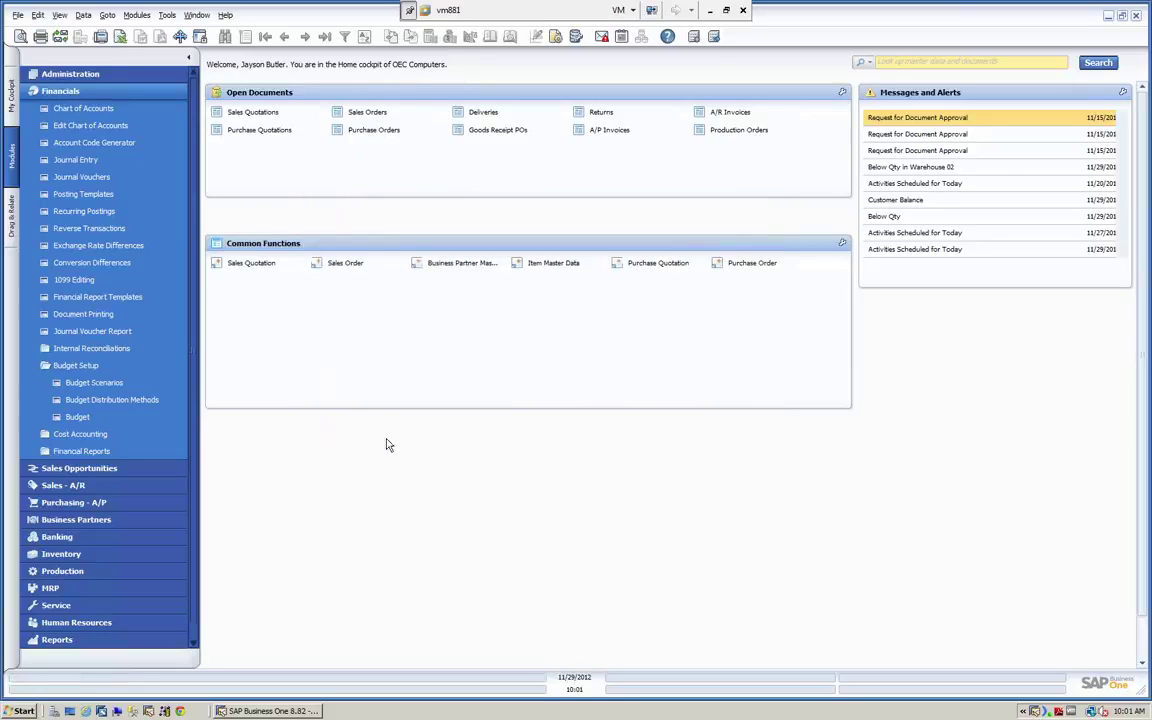
# Review the monthly factors of each budget distribution method, from the first to the last record, and close the setup.
pyautogui.click(110, 400)
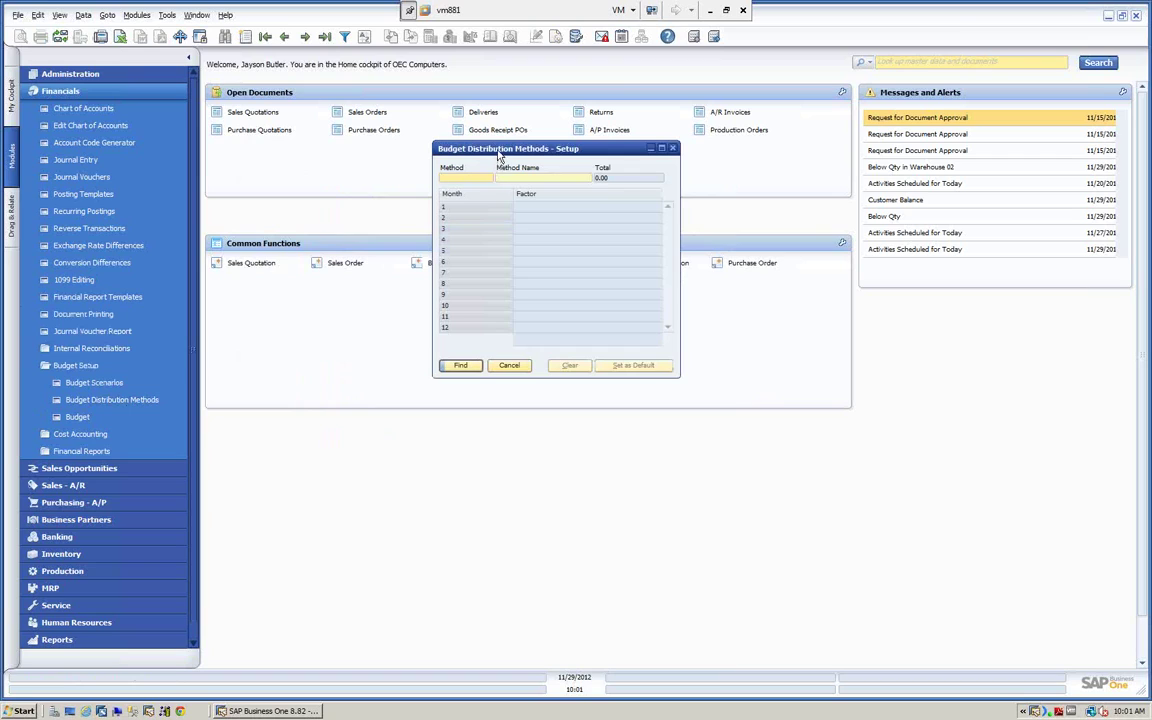
pyautogui.moveTo(477, 222); pyautogui.dragTo(468, 198)
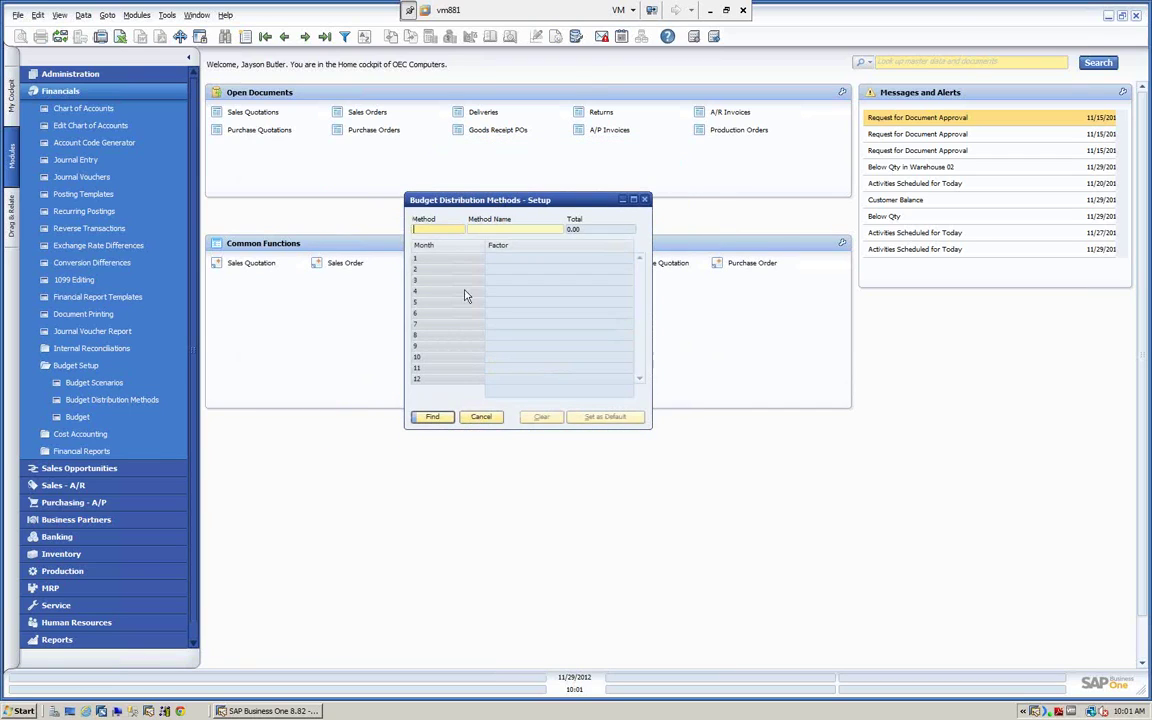
pyautogui.click(268, 38)
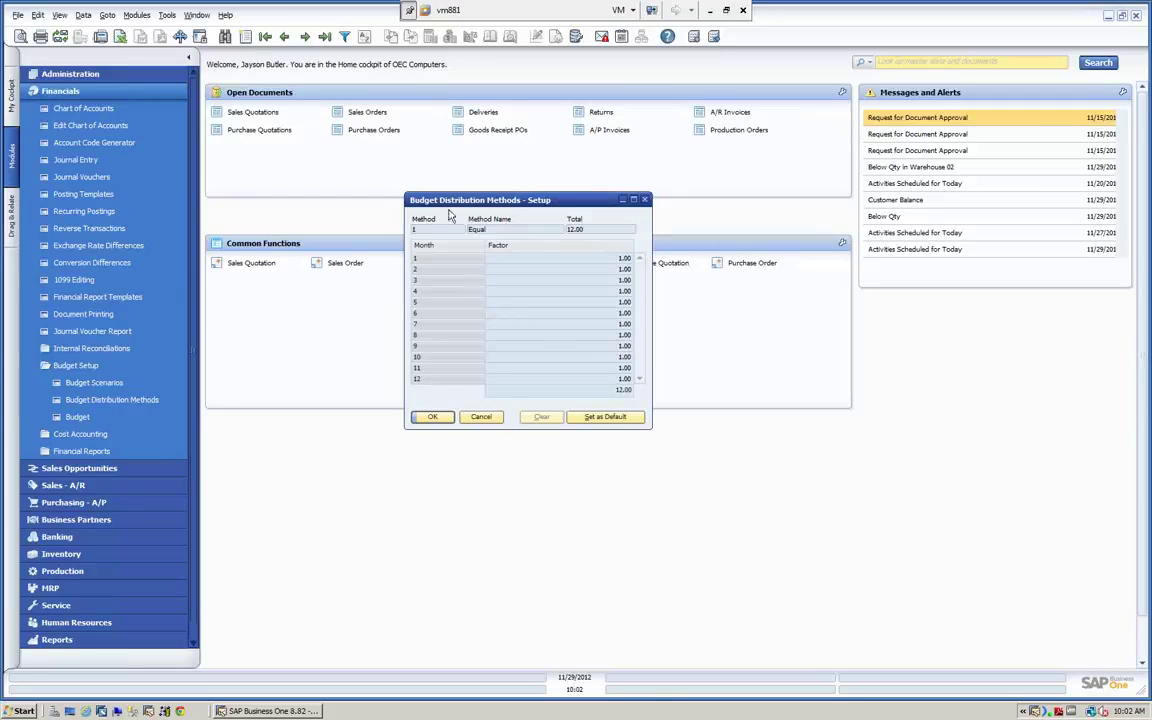
pyautogui.click(305, 37)
pyautogui.click(305, 37)
pyautogui.click(324, 38)
pyautogui.click(265, 37)
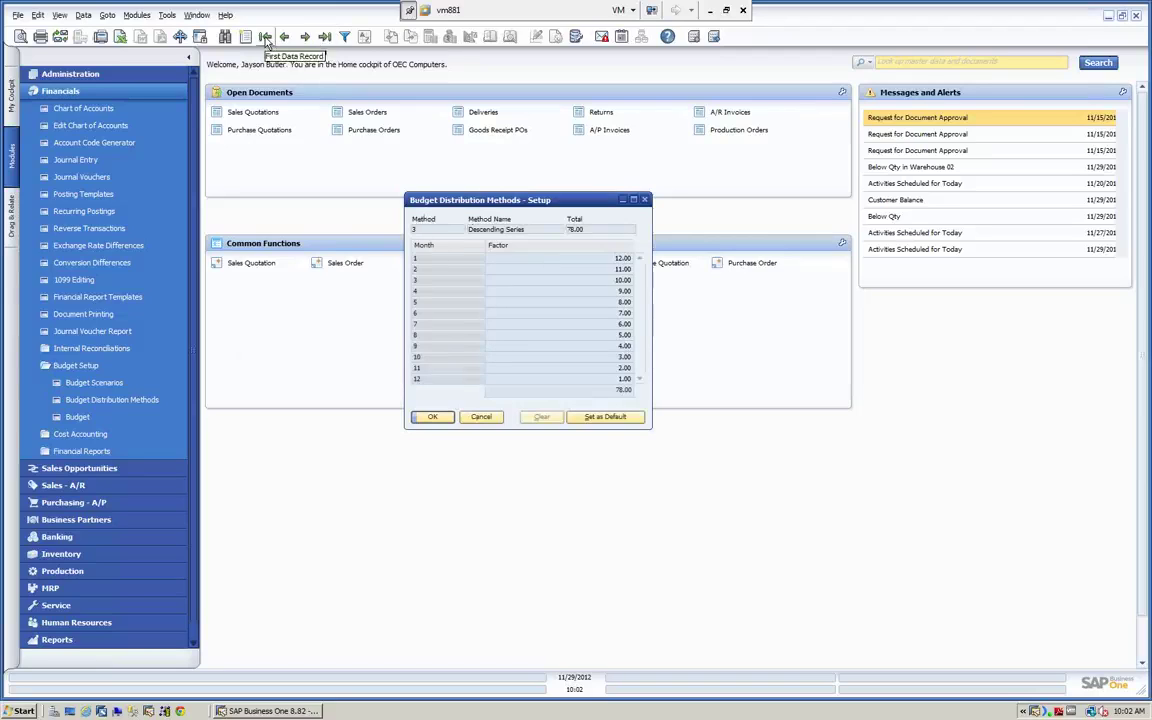
pyautogui.click(482, 417)
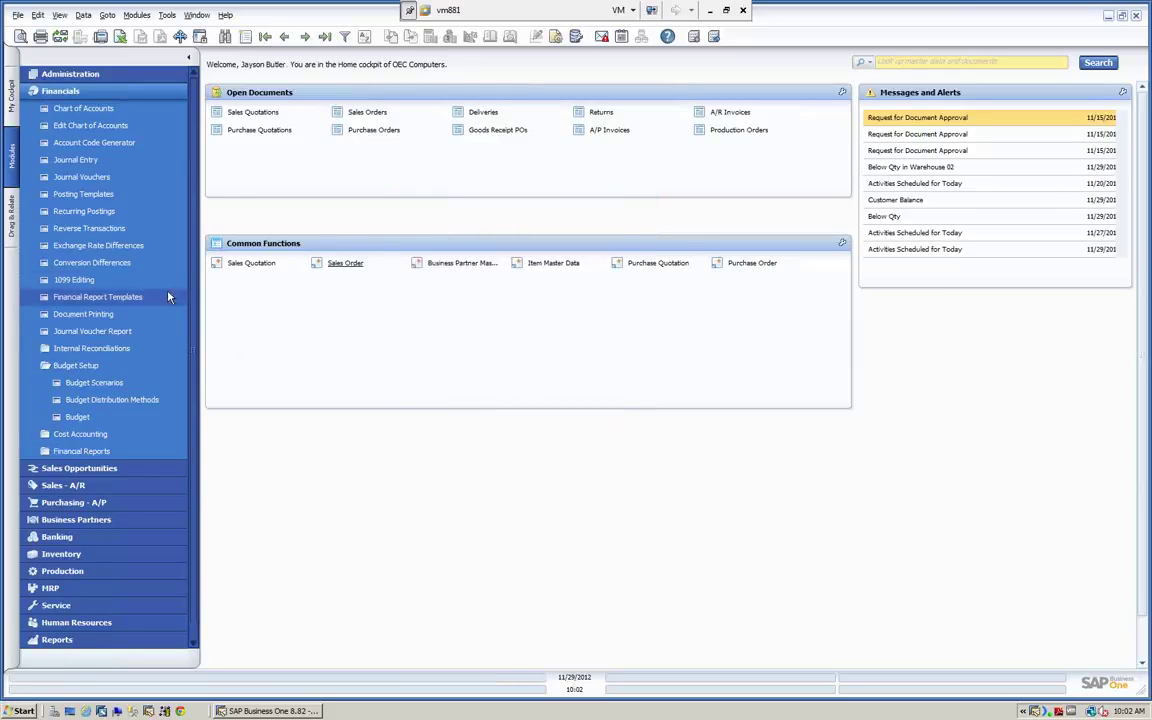
# Check the budget deviation options in General Settings under System Initialization and close them.
pyautogui.click(92, 77)
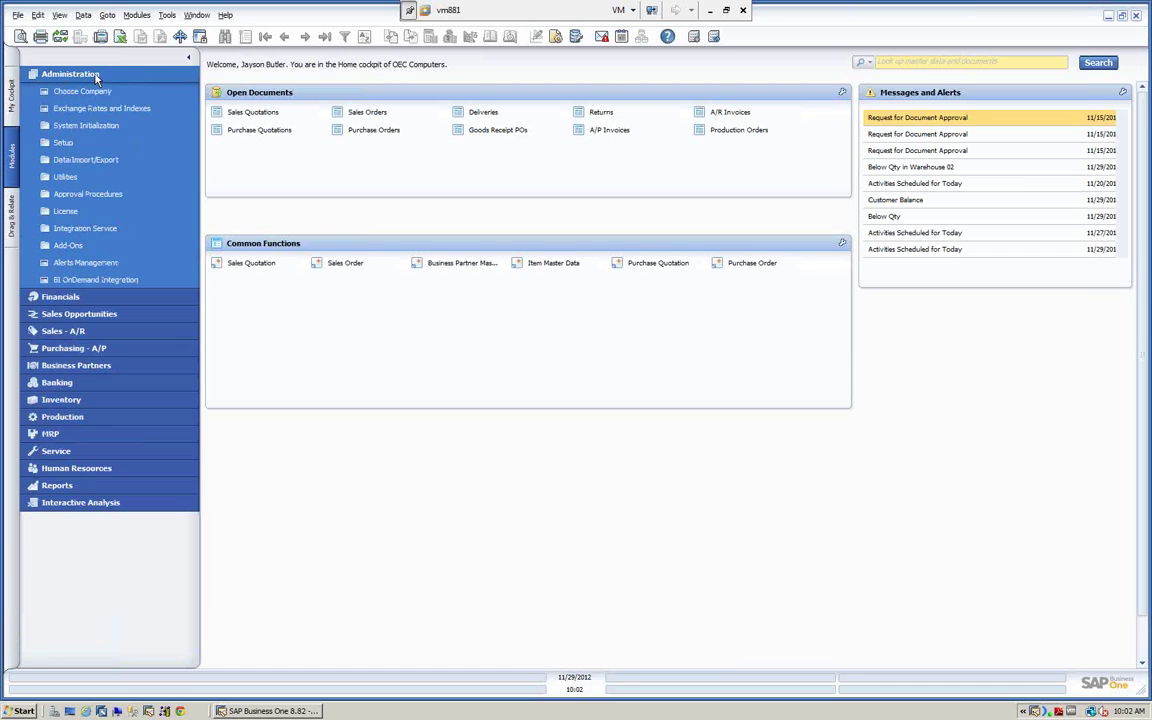
pyautogui.click(90, 126)
pyautogui.click(95, 160)
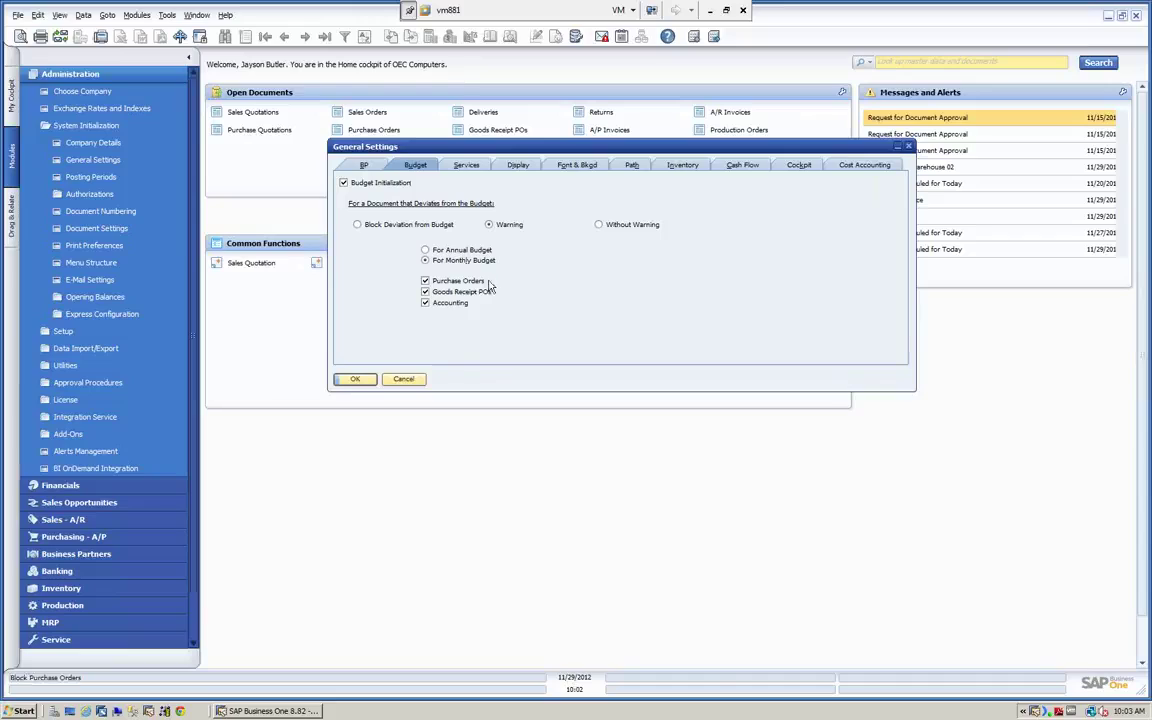
pyautogui.click(357, 380)
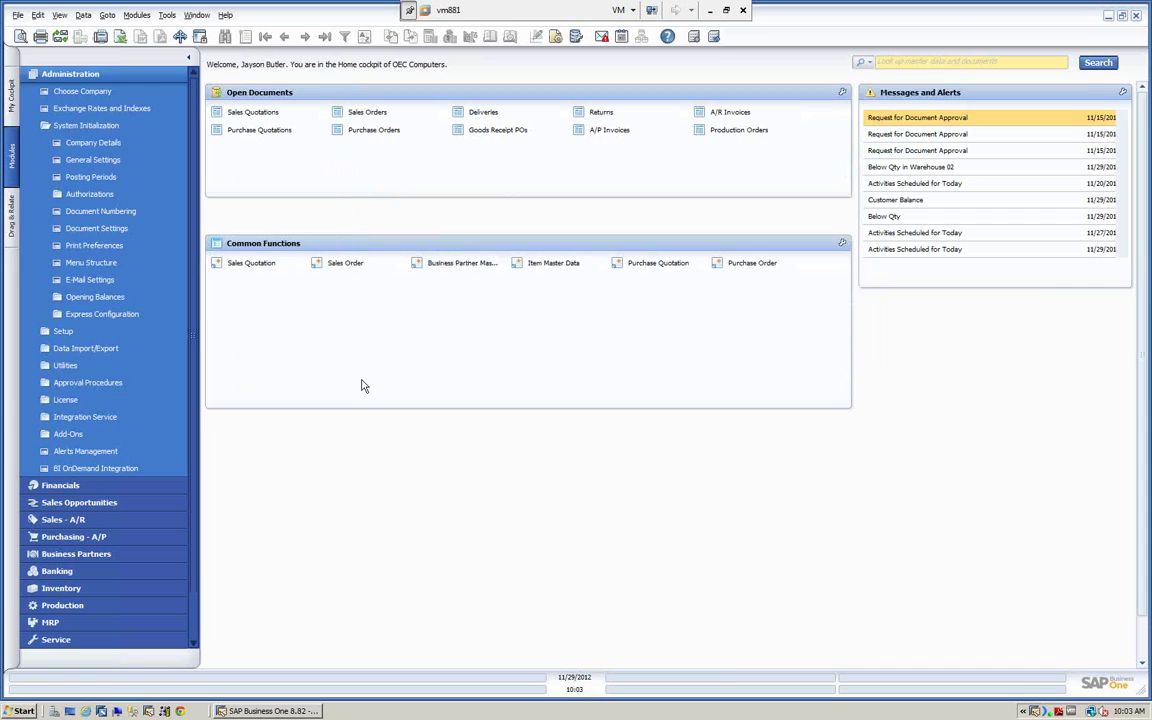
# Check the budget relevance setting in the account details of the Travel Expense - Airfare, Rail, Mileage expense account, and close the Chart of Accounts.
pyautogui.click(115, 76)
pyautogui.click(108, 92)
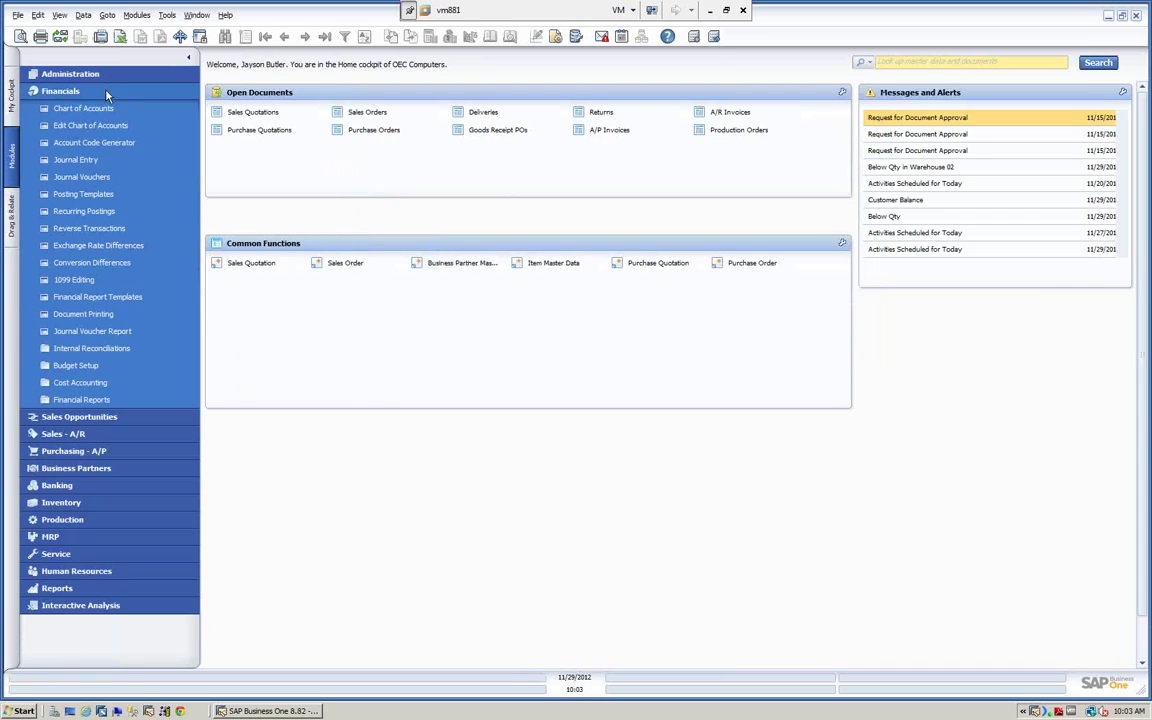
pyautogui.click(105, 108)
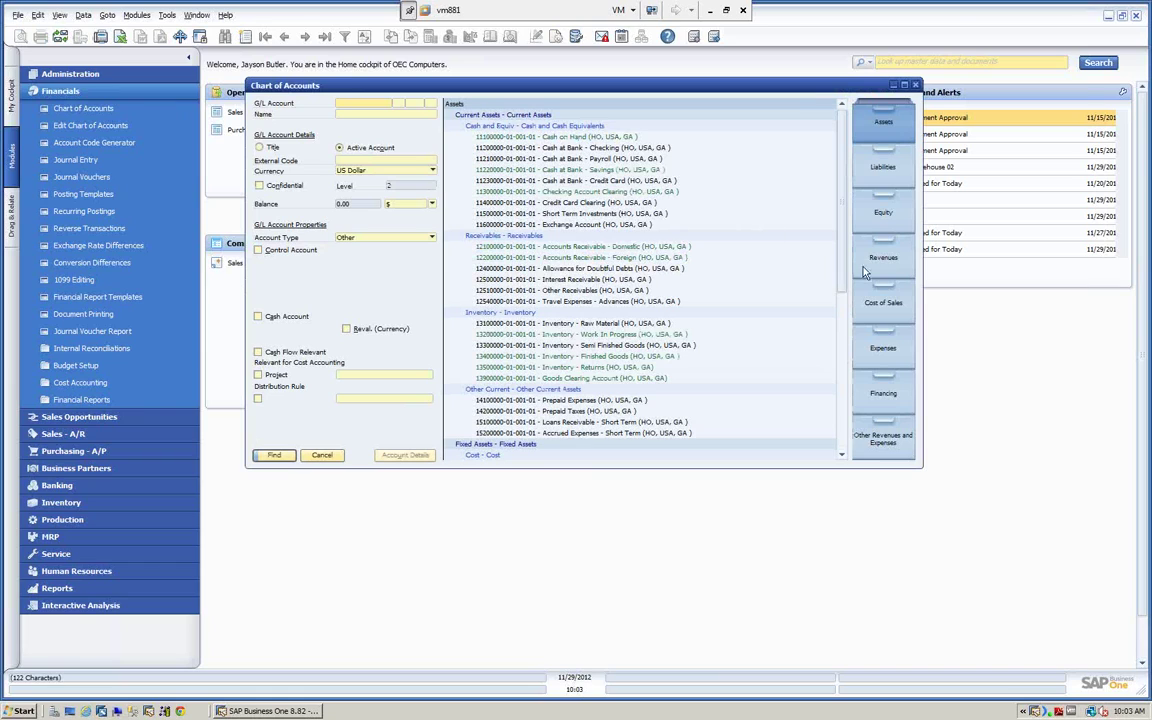
pyautogui.click(884, 346)
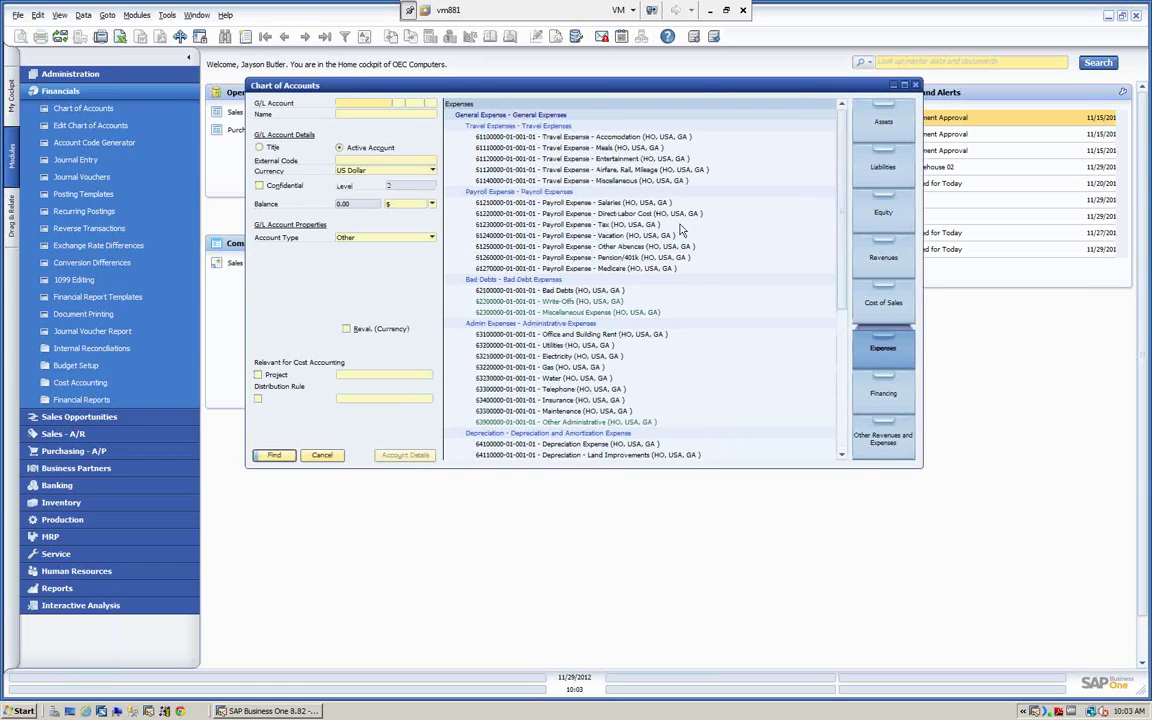
pyautogui.click(524, 170)
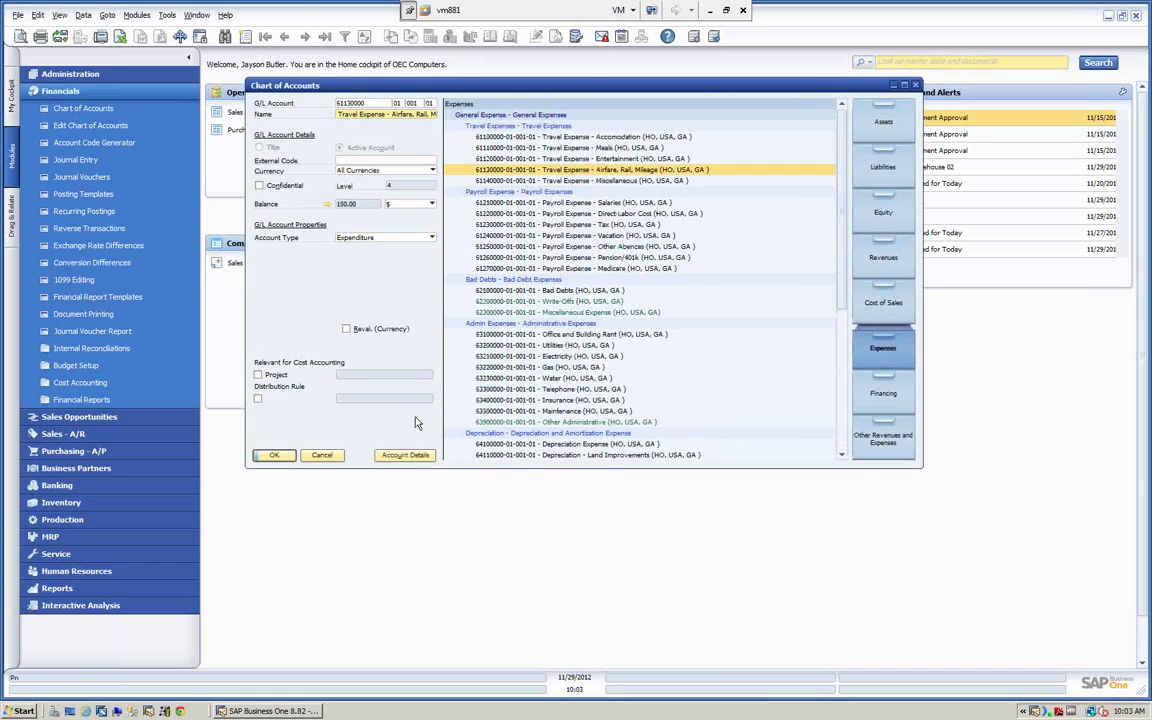
pyautogui.click(405, 455)
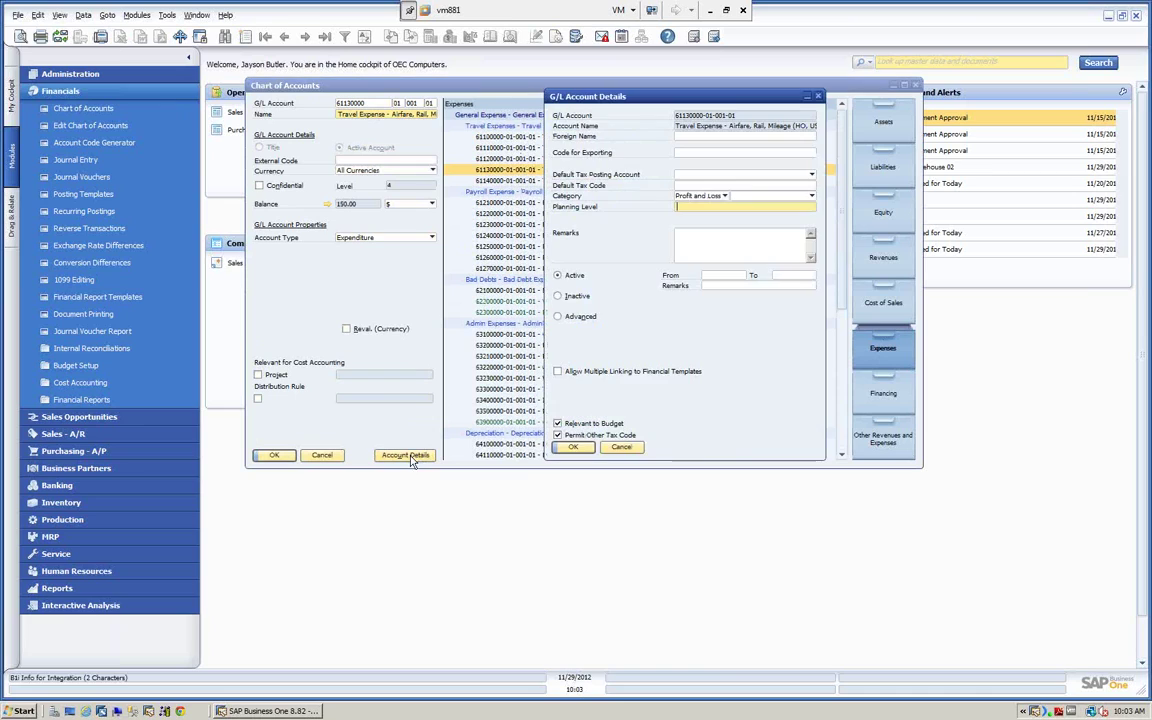
pyautogui.click(578, 451)
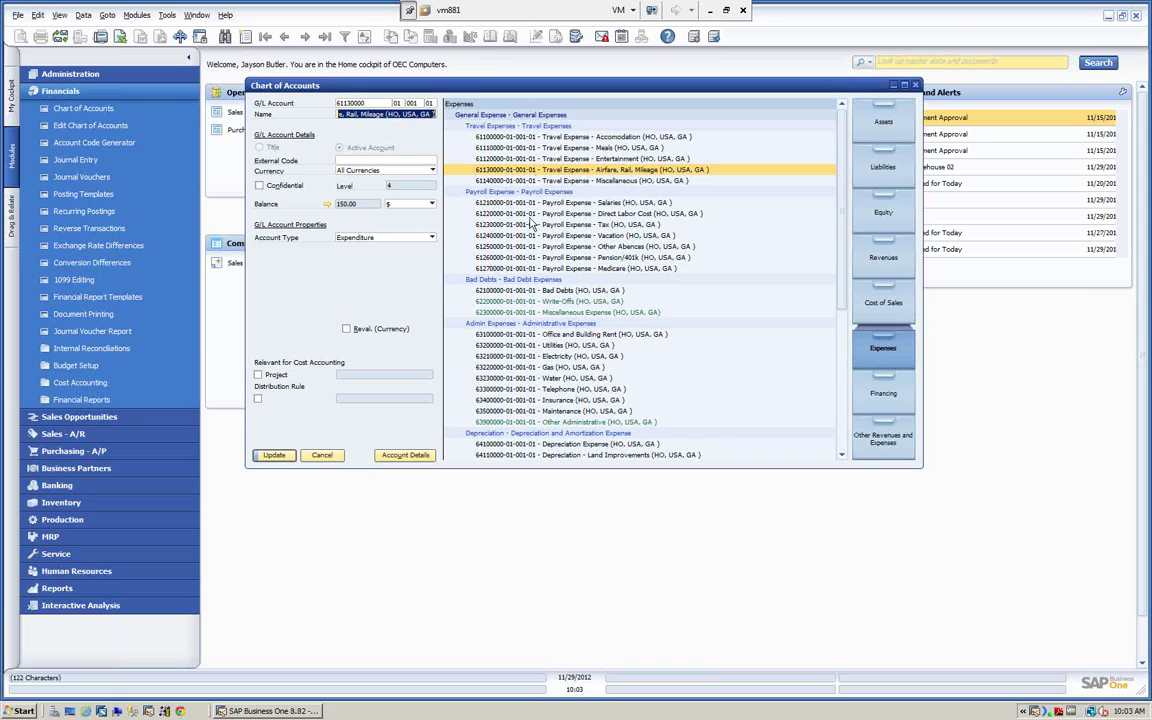
pyautogui.click(331, 458)
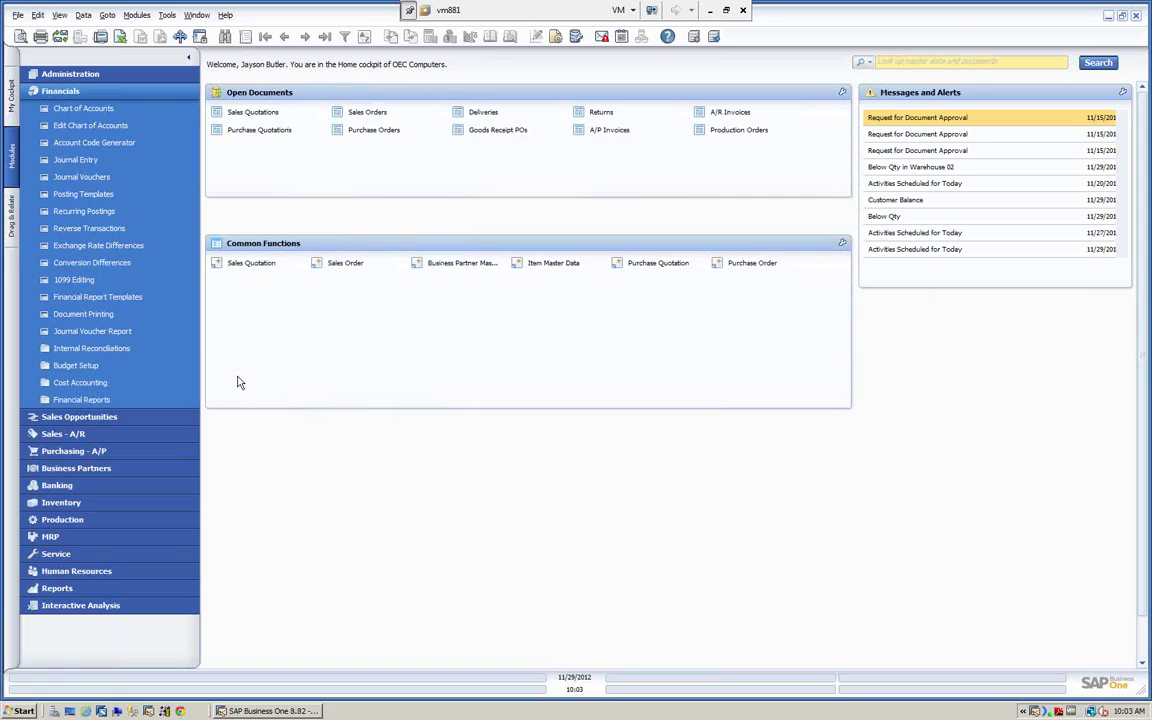
# Review the budget scenarios defined for fiscal years 01/01/2011 and 01/01/2006 in the Budget Scenarios setup.
pyautogui.click(125, 97)
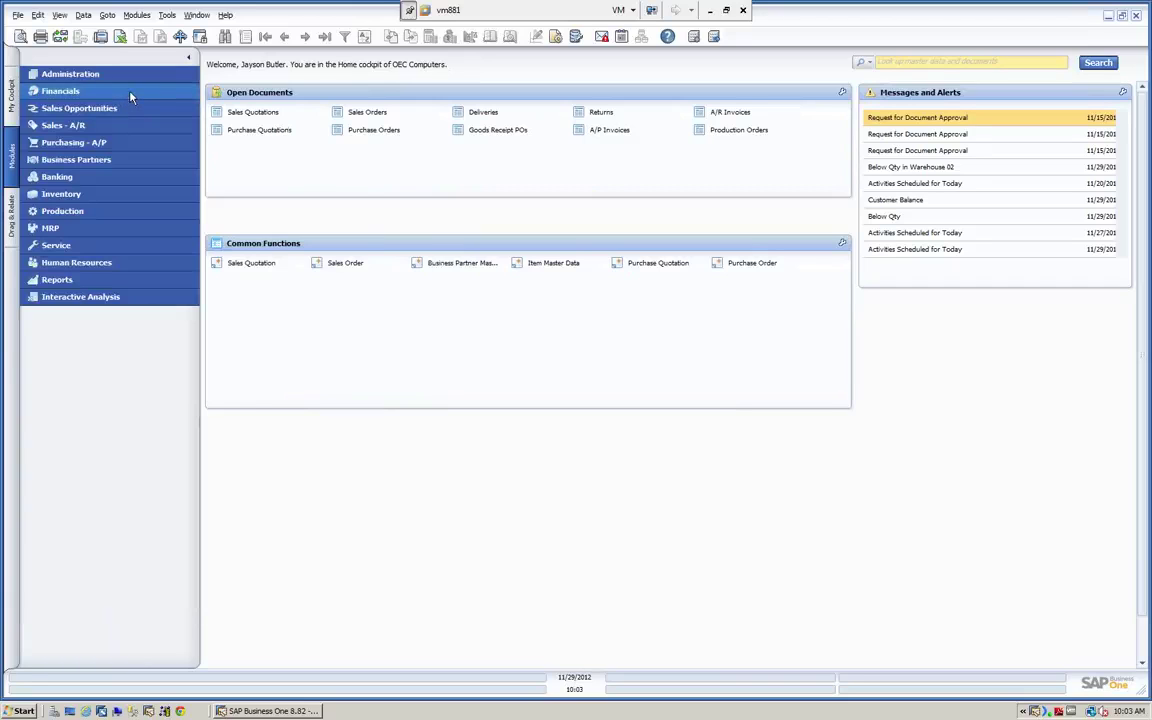
pyautogui.click(130, 95)
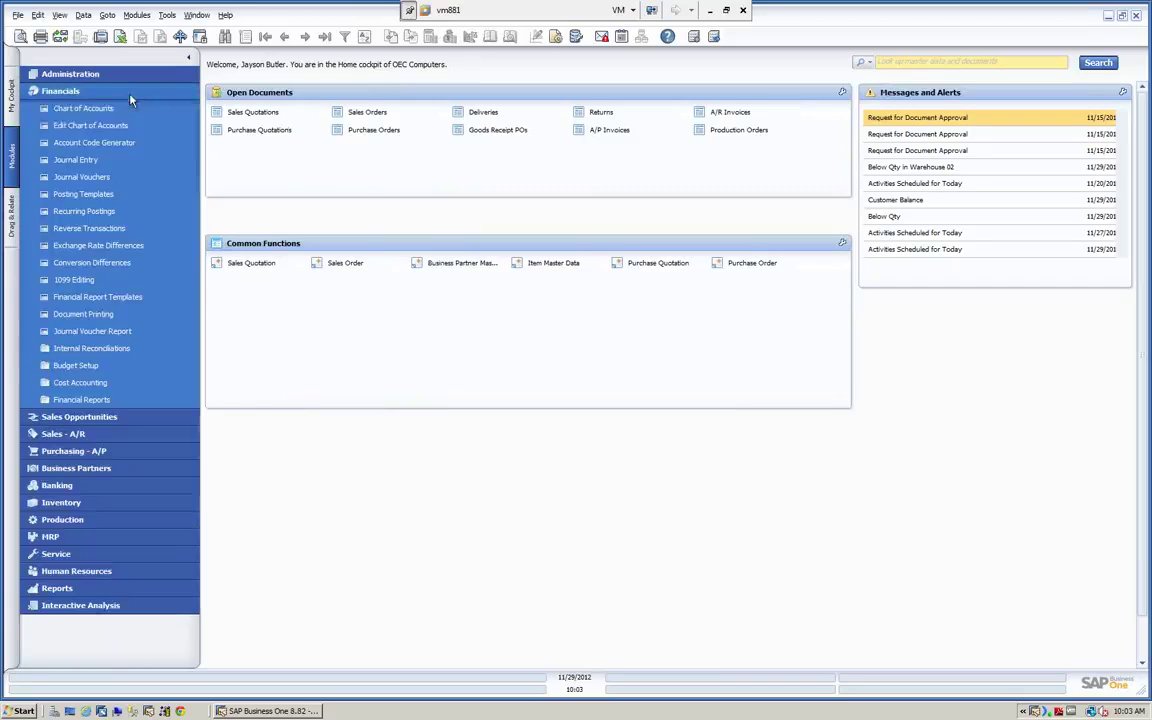
pyautogui.click(90, 366)
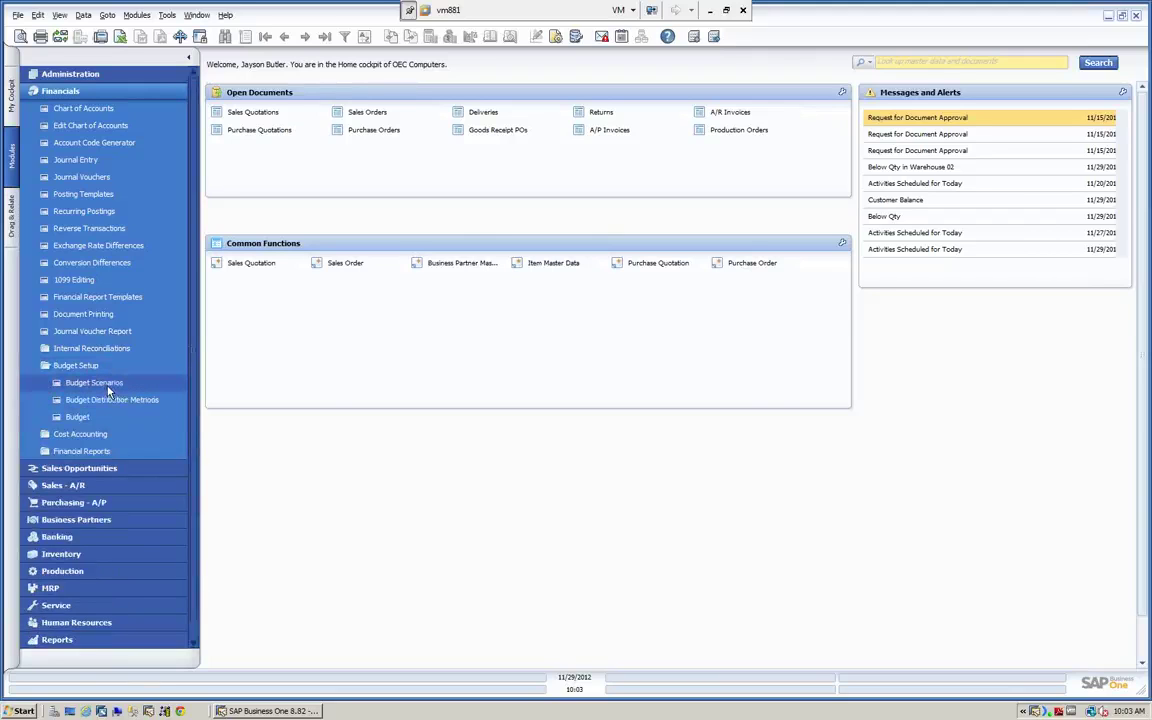
pyautogui.click(108, 387)
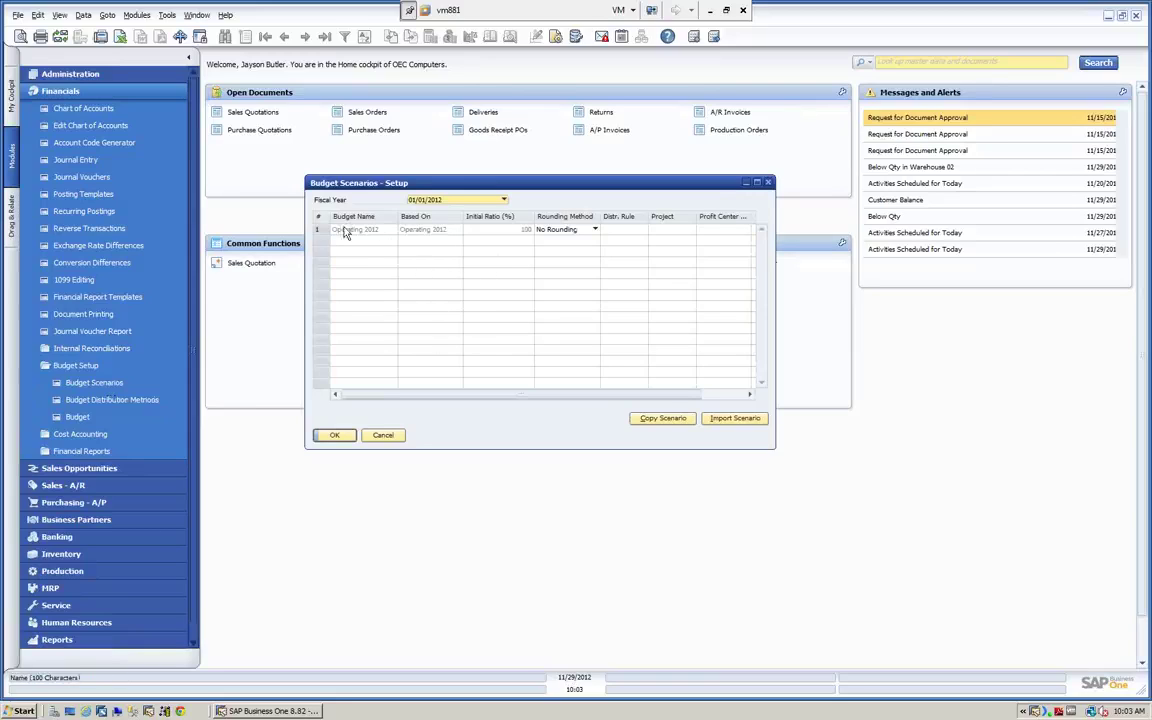
pyautogui.click(504, 200)
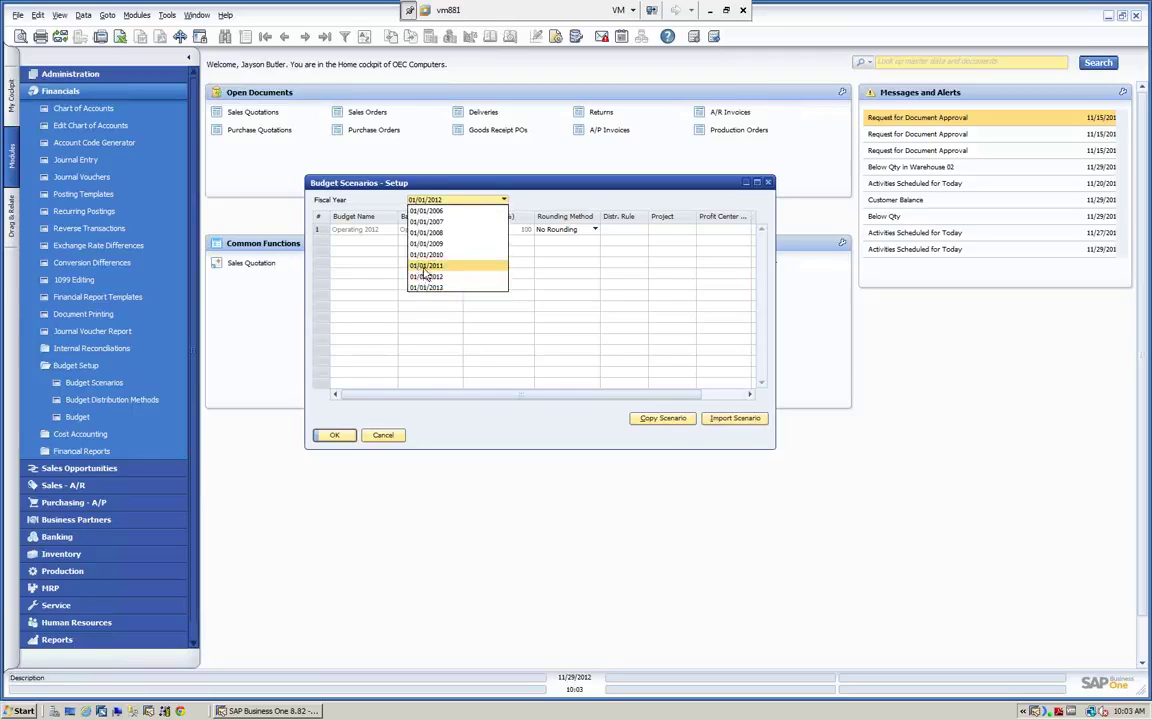
pyautogui.click(425, 267)
pyautogui.click(504, 200)
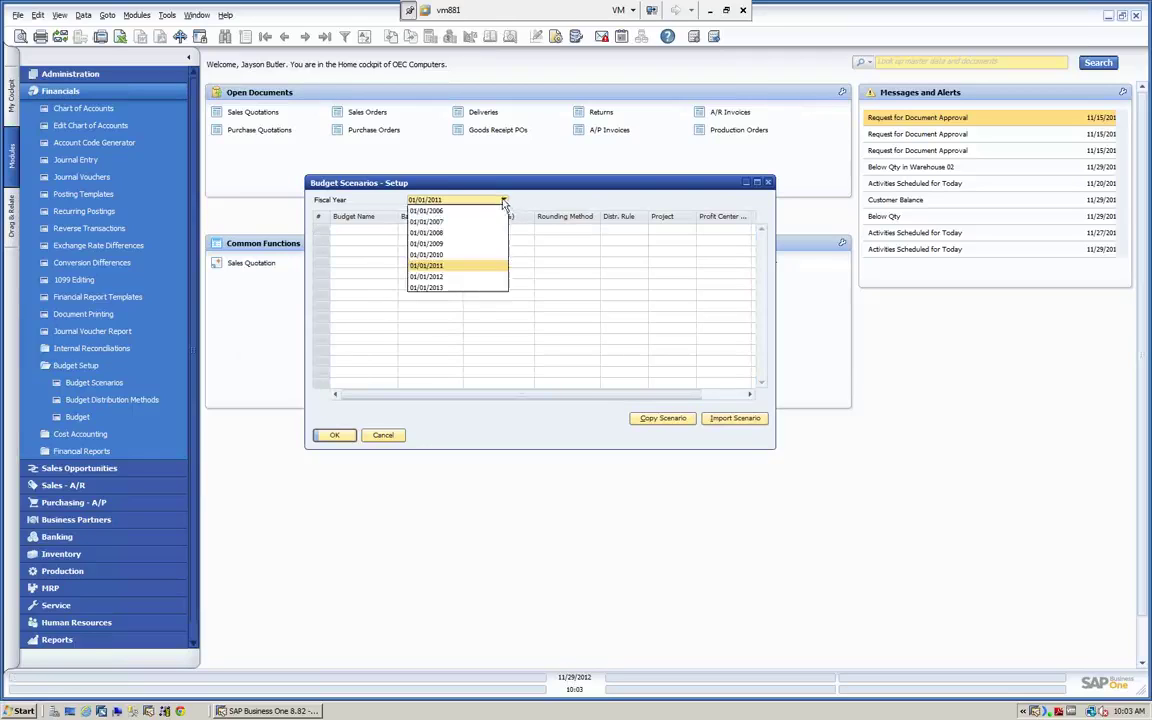
pyautogui.click(448, 212)
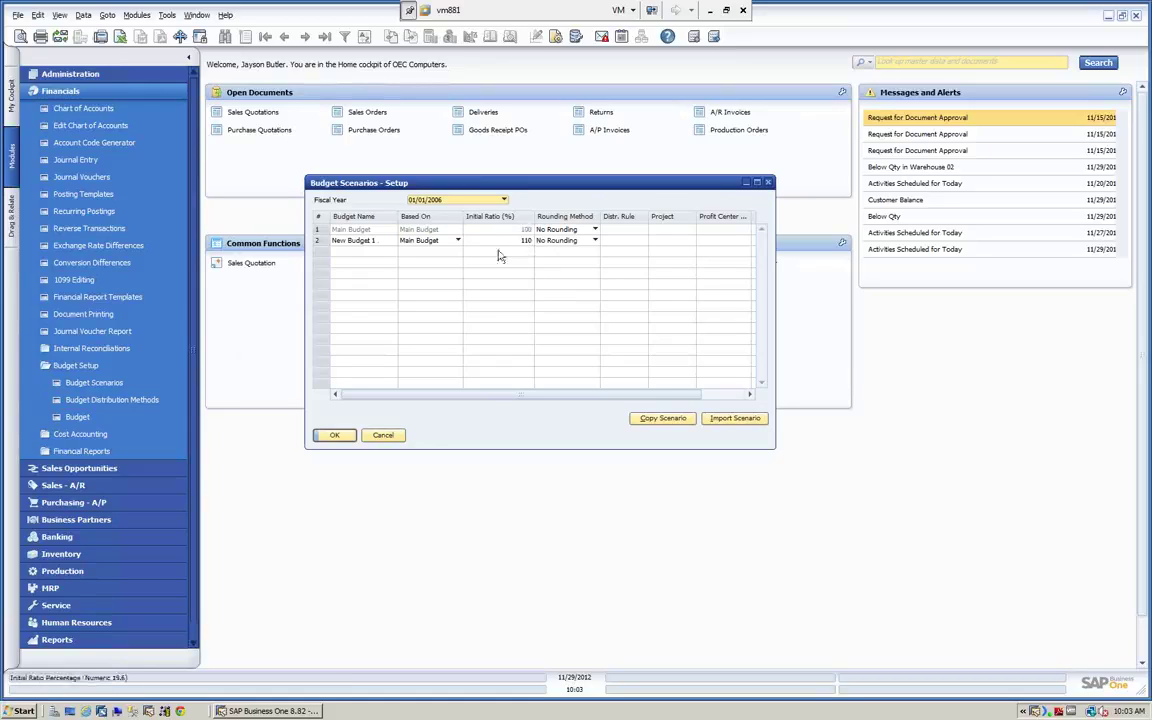
# Review the scenarios for fiscal years 01/01/2012 and 01/01/2013, check the row options of the 2013 Main Budget, and close the setup.
pyautogui.click(503, 200)
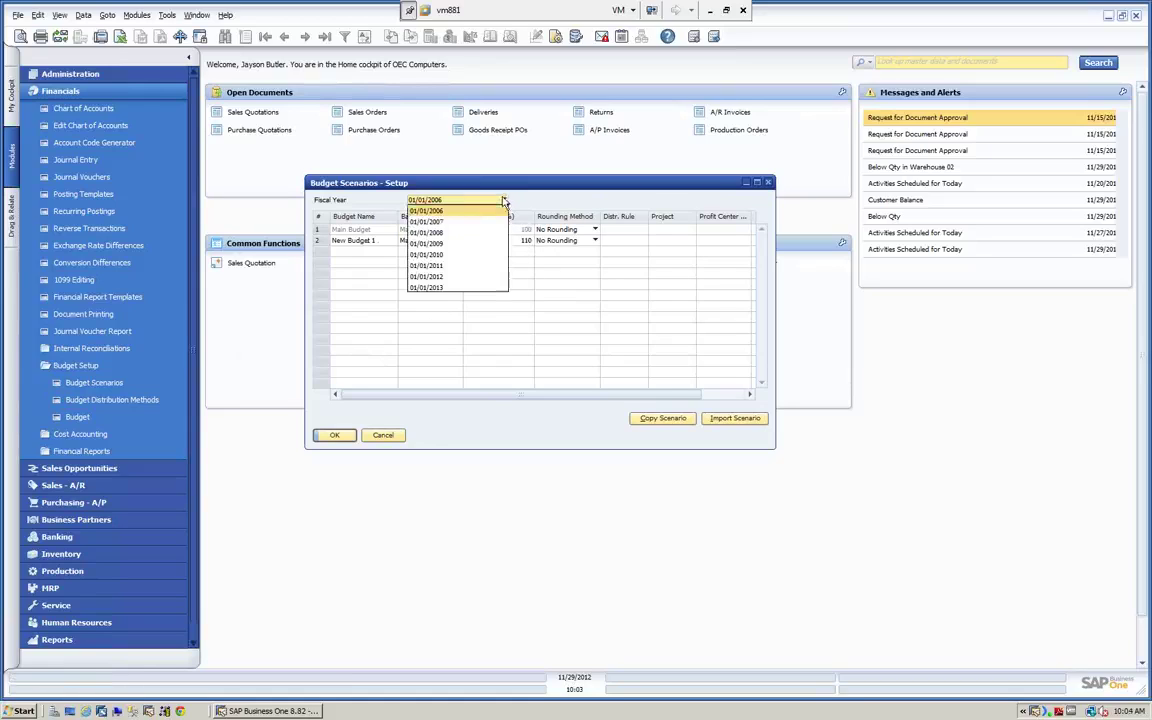
pyautogui.click(436, 276)
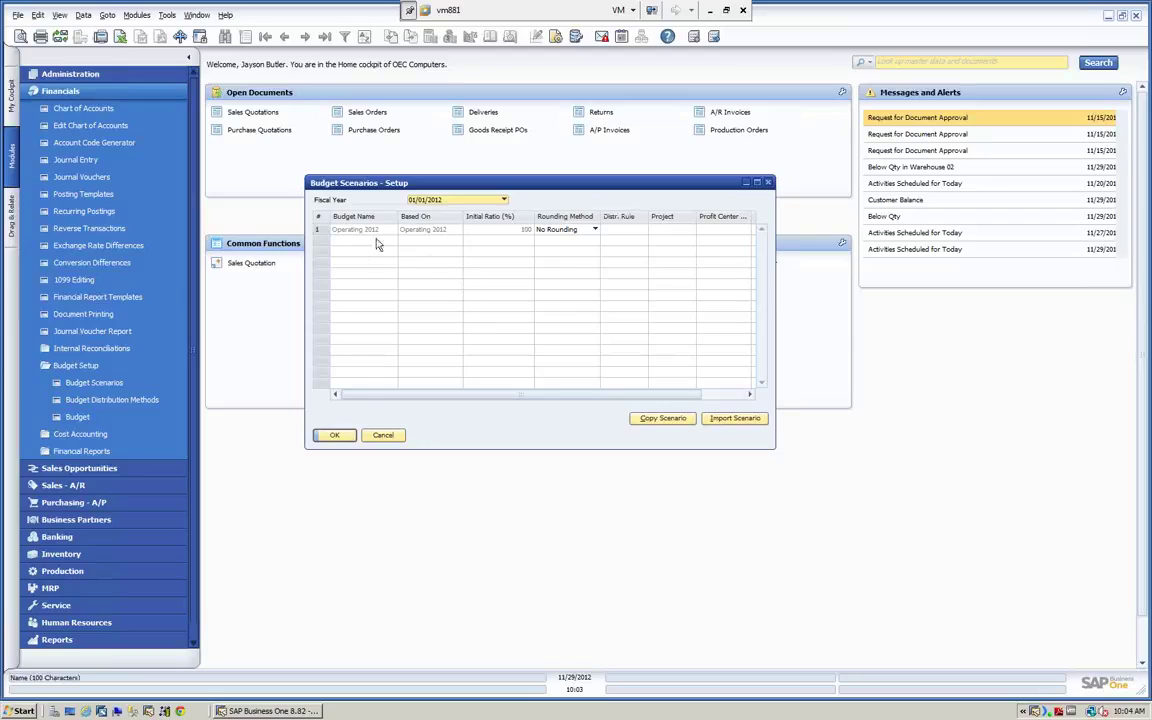
pyautogui.click(505, 202)
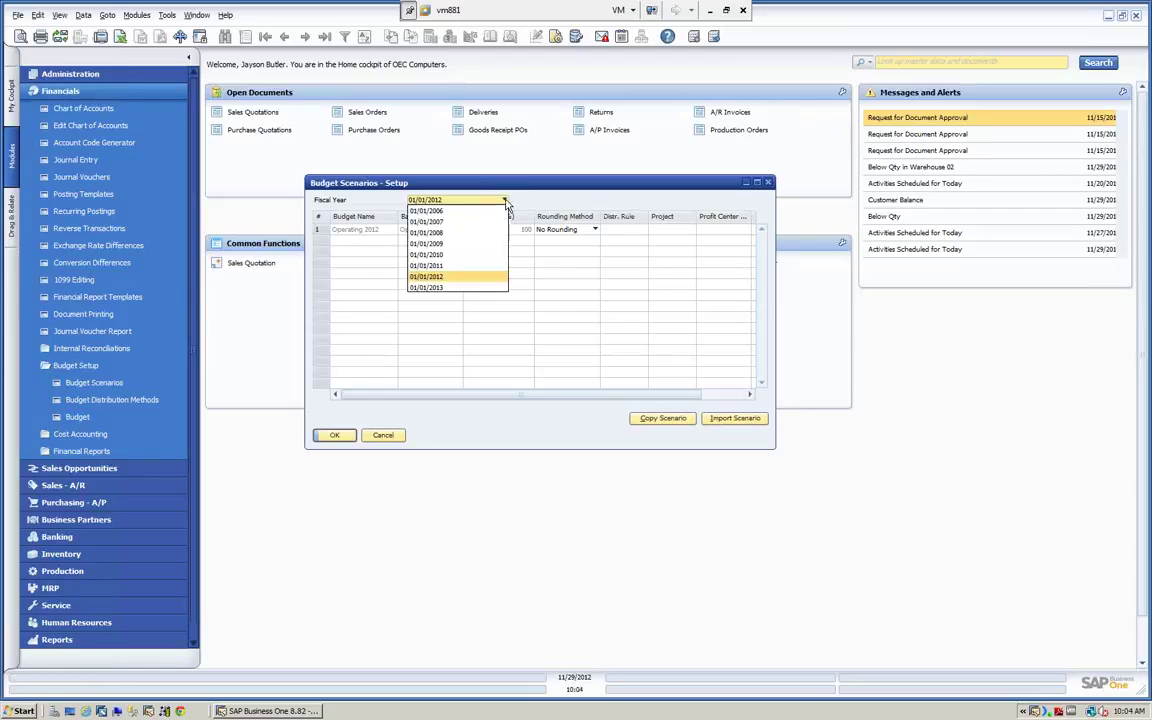
pyautogui.click(442, 288)
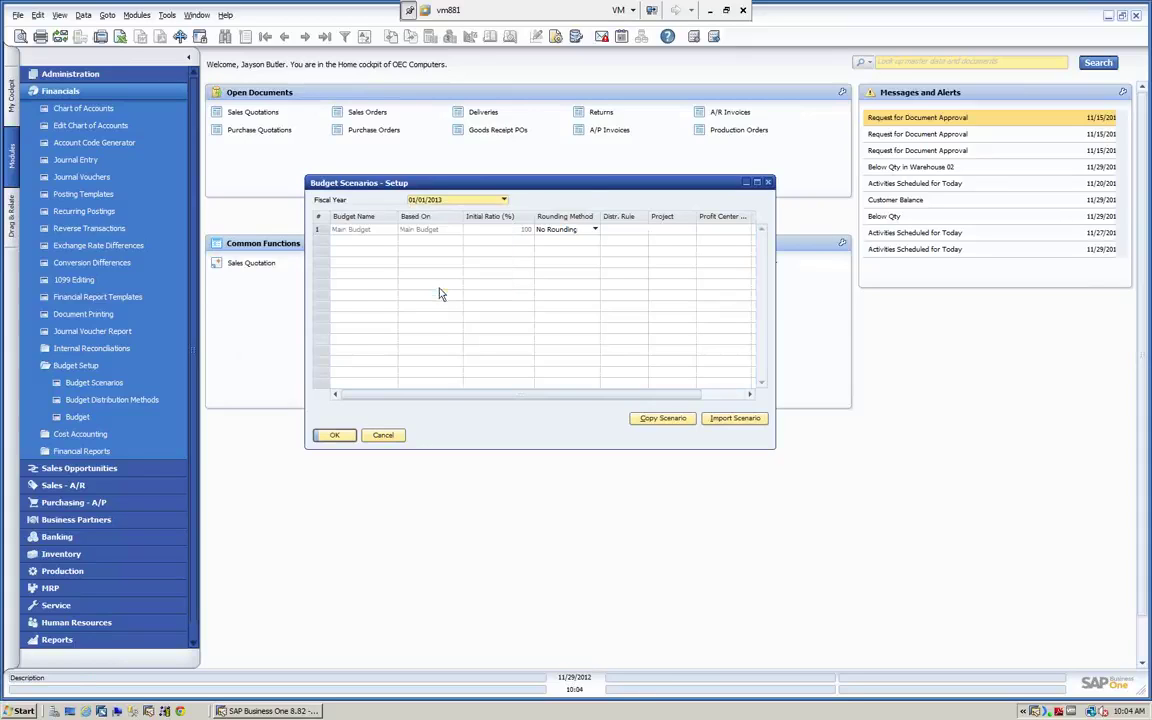
pyautogui.rightClick(321, 233)
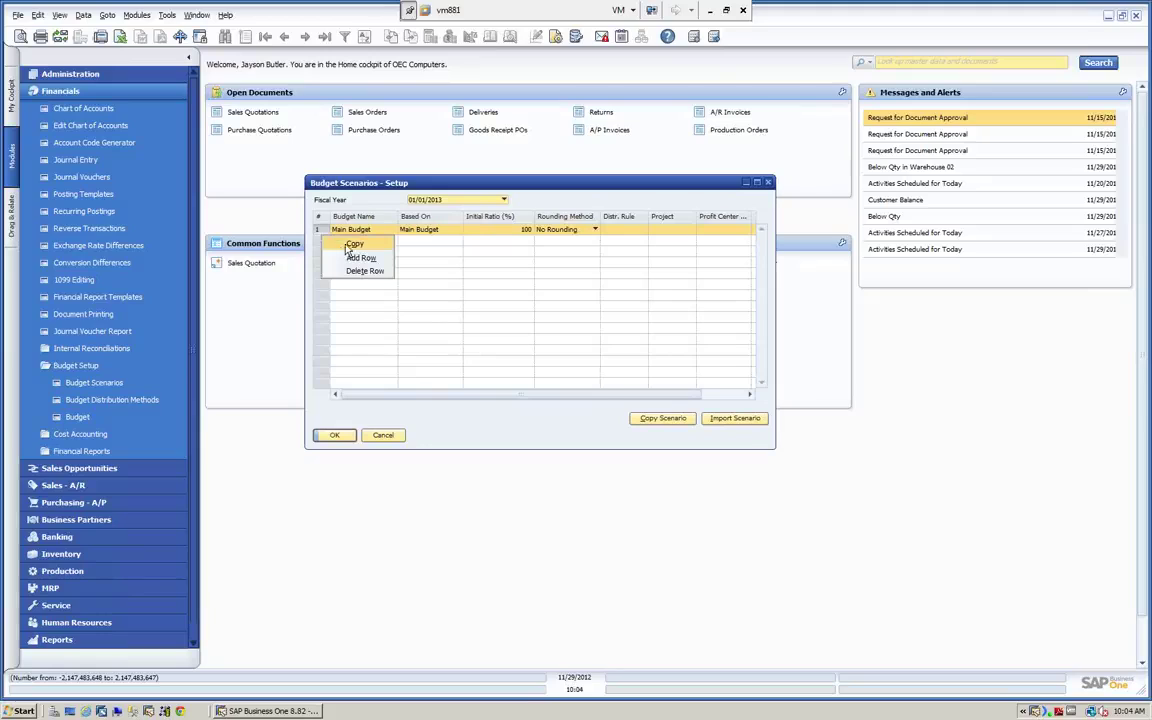
pyautogui.click(504, 200)
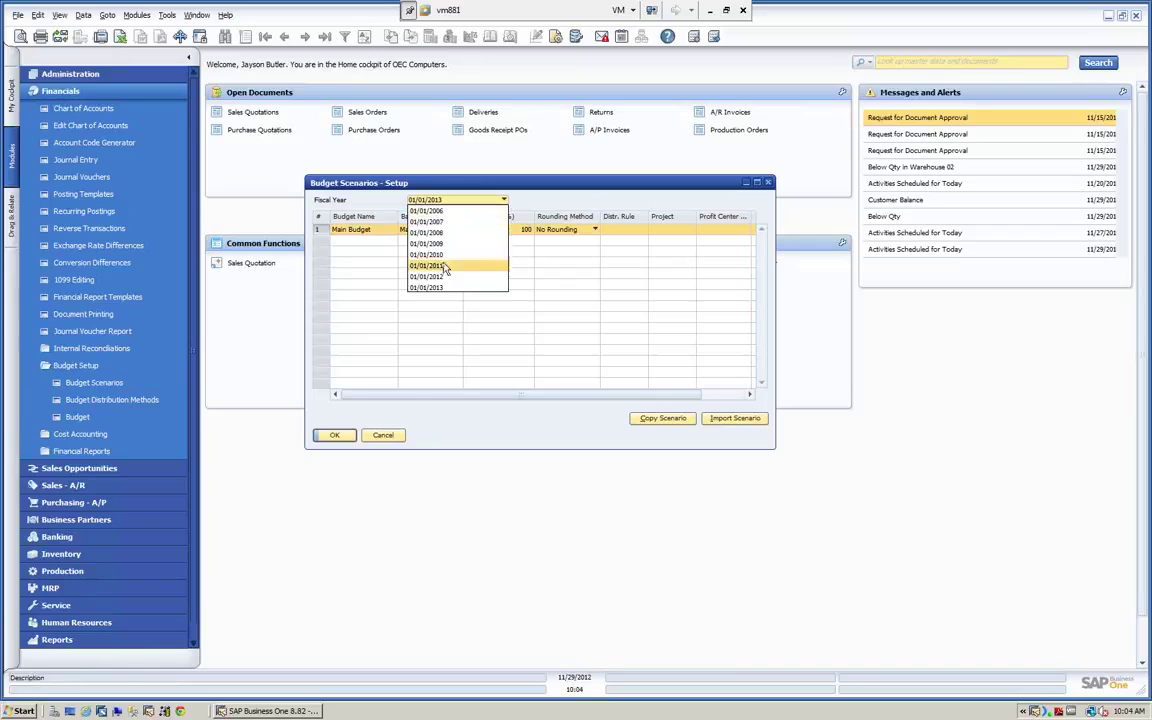
pyautogui.click(385, 440)
pyautogui.click(385, 440)
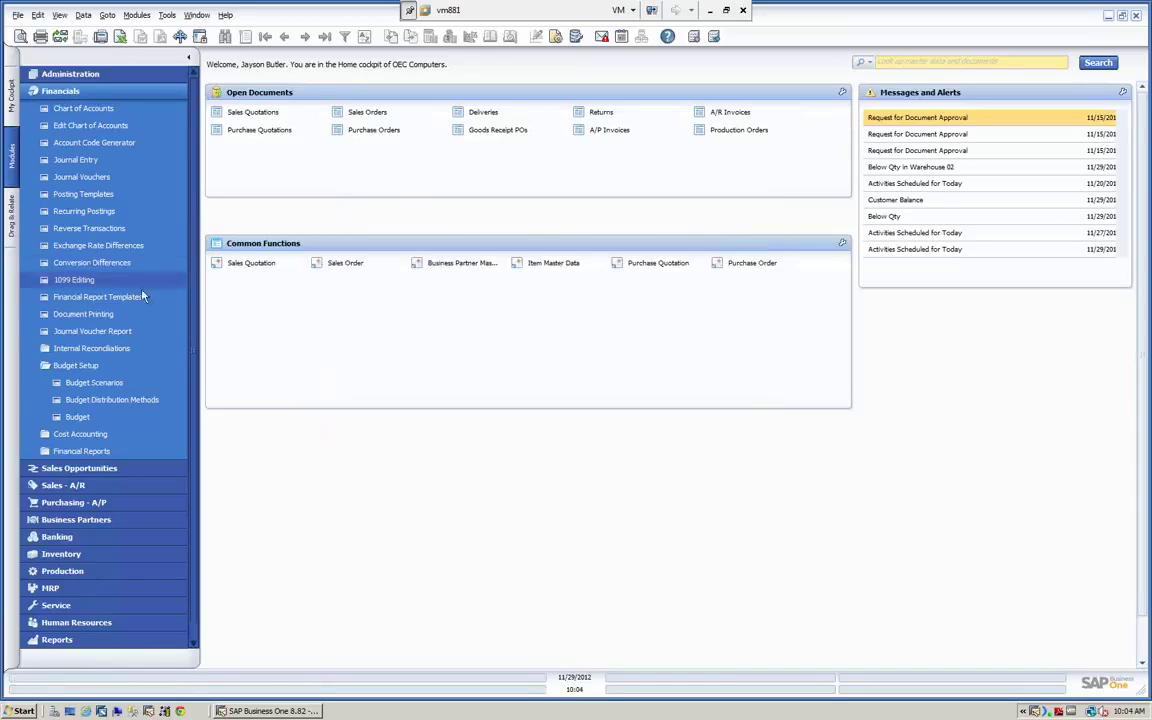
# Review the Equal, Ascending Order and Descending Series budget distribution methods, return to Equal, and close without changes.
pyautogui.click(115, 400)
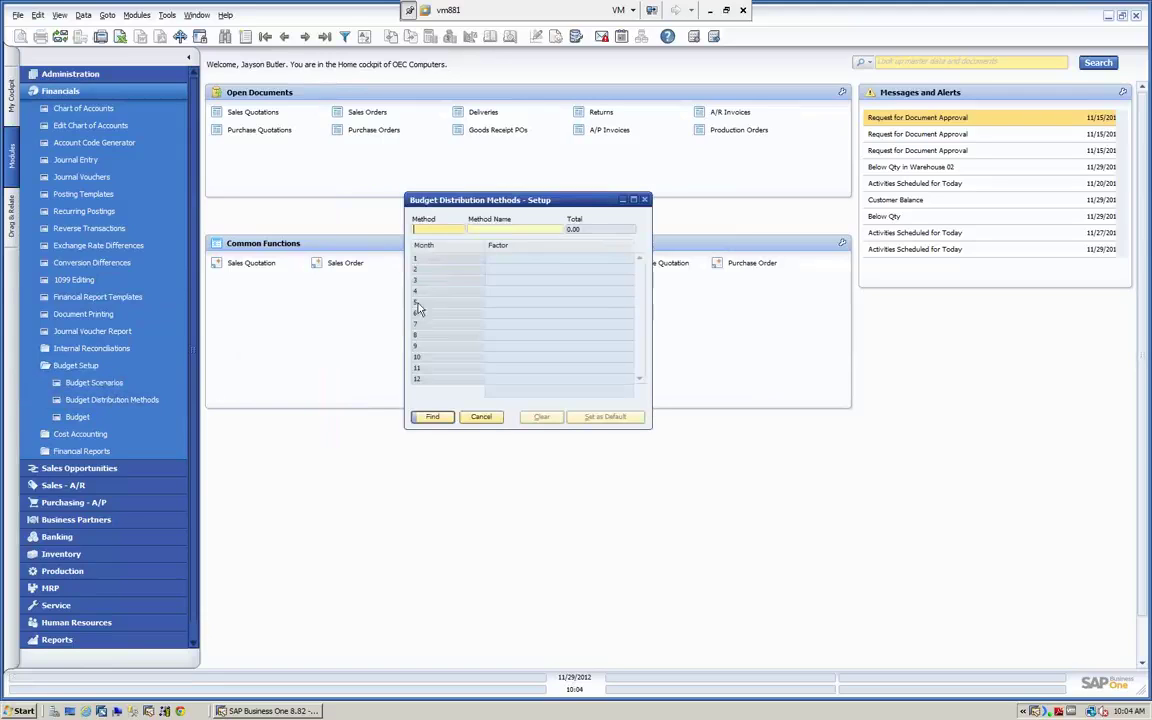
pyautogui.click(266, 37)
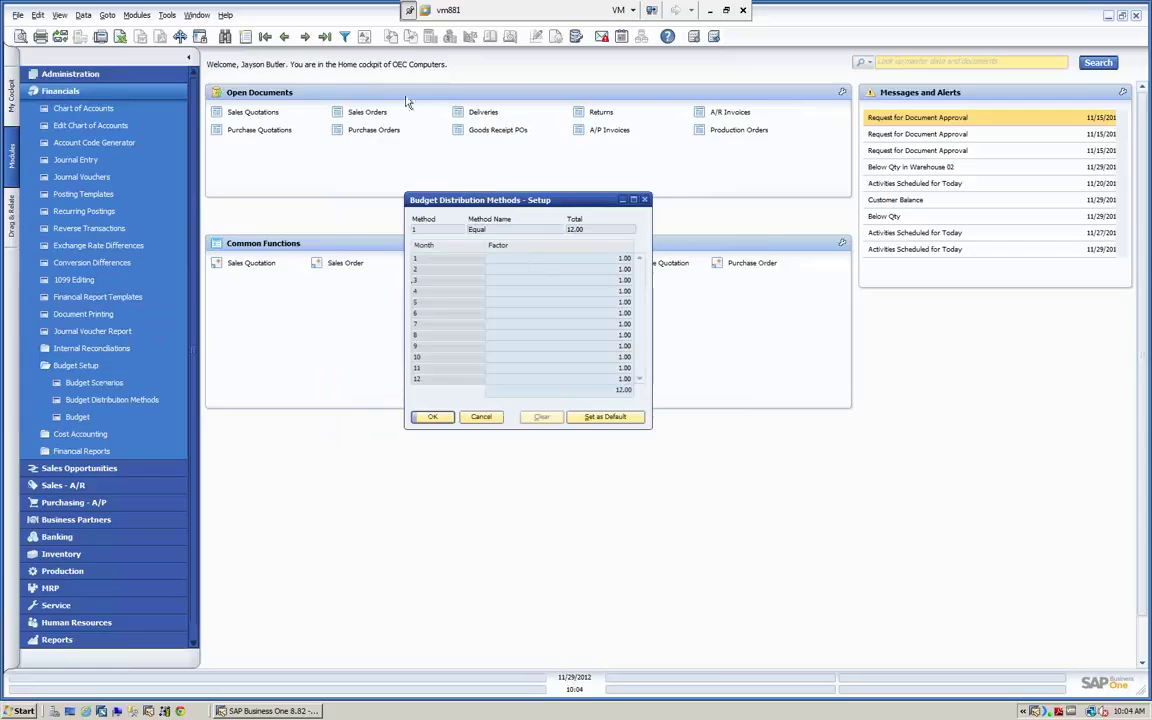
pyautogui.click(304, 37)
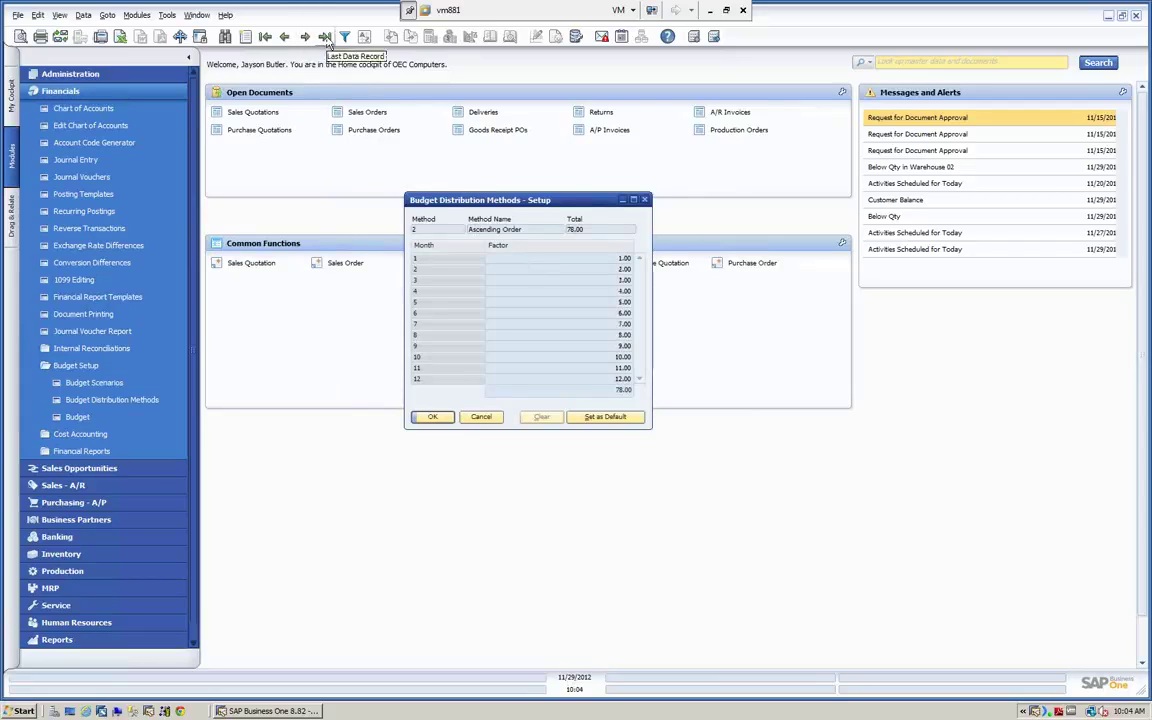
pyautogui.click(304, 37)
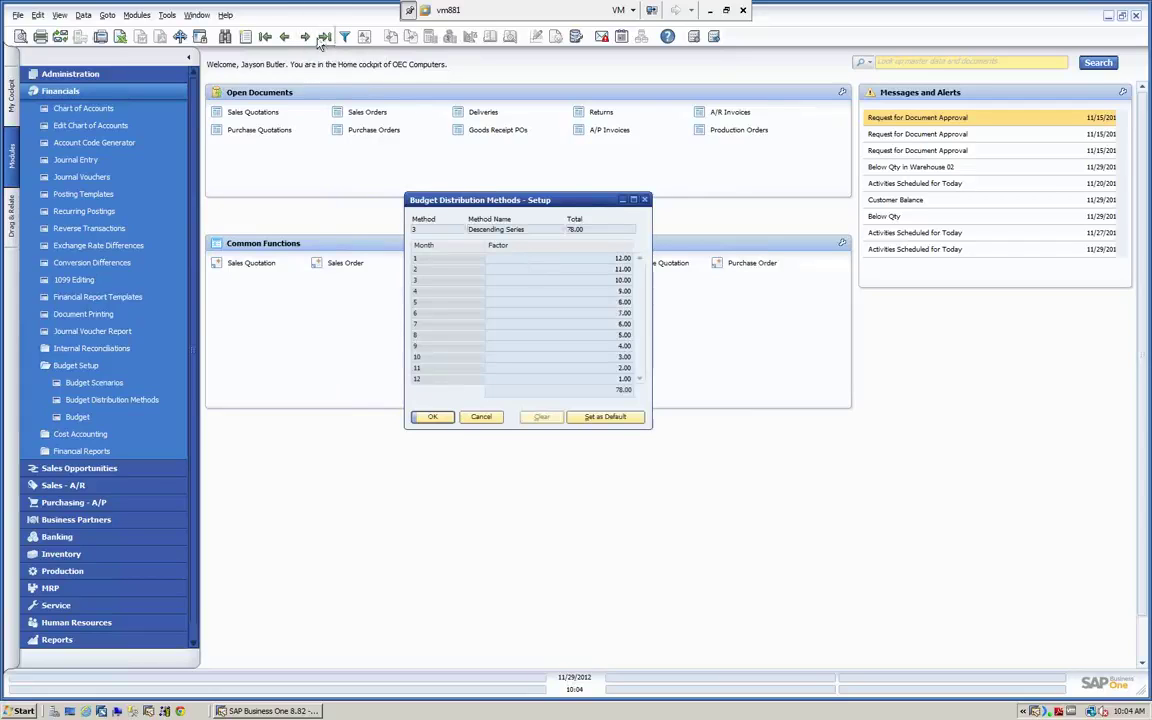
pyautogui.click(265, 37)
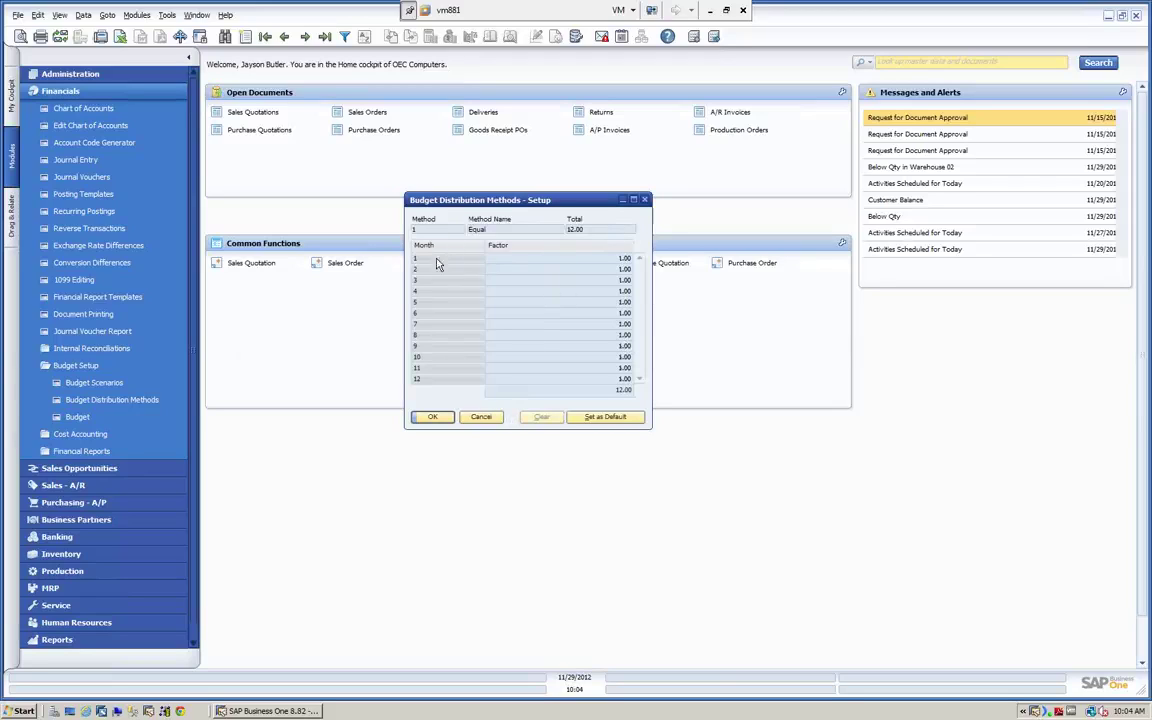
pyautogui.click(486, 418)
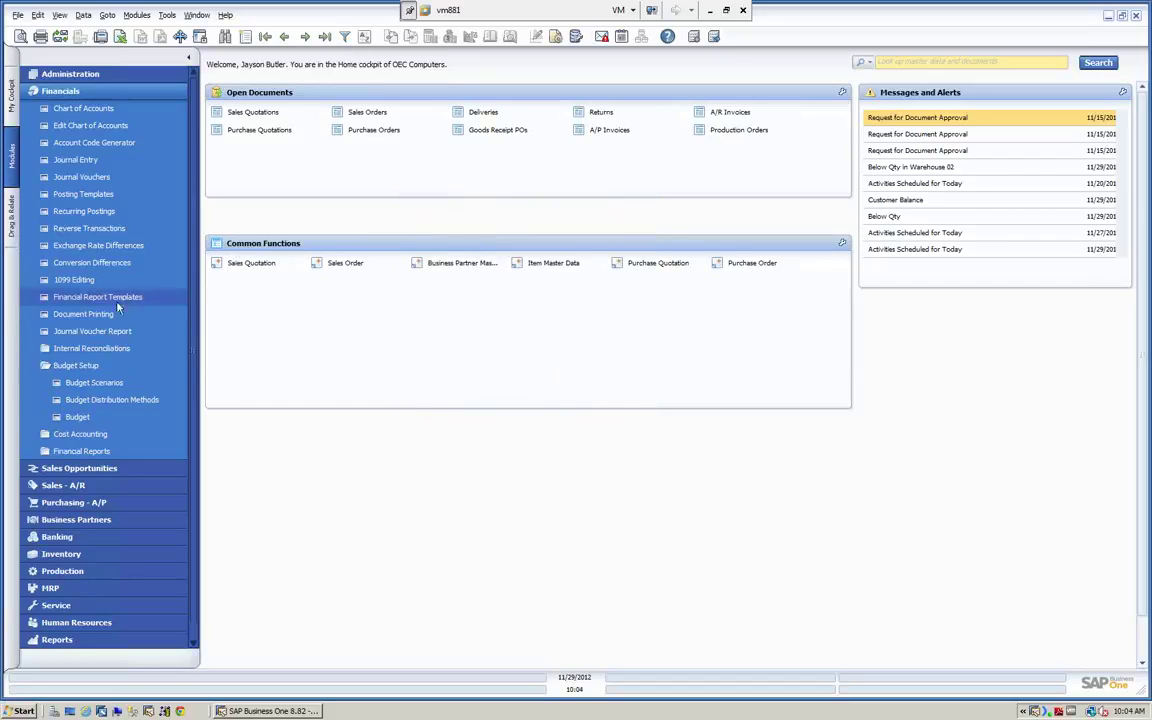
# Open the budget of scenario Operating 2012-01/01/2012 in an enlarged window and toggle the display of accounts with no budget off and on.
pyautogui.click(80, 418)
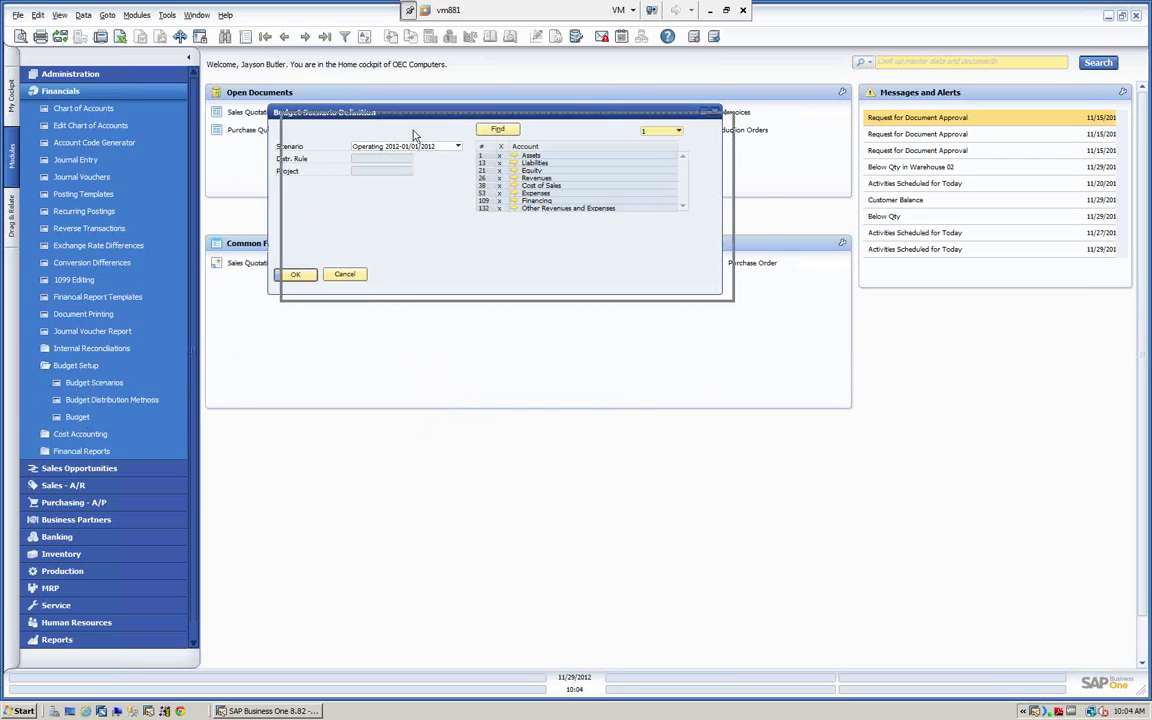
pyautogui.moveTo(372, 117); pyautogui.dragTo(418, 144)
pyautogui.click(505, 175)
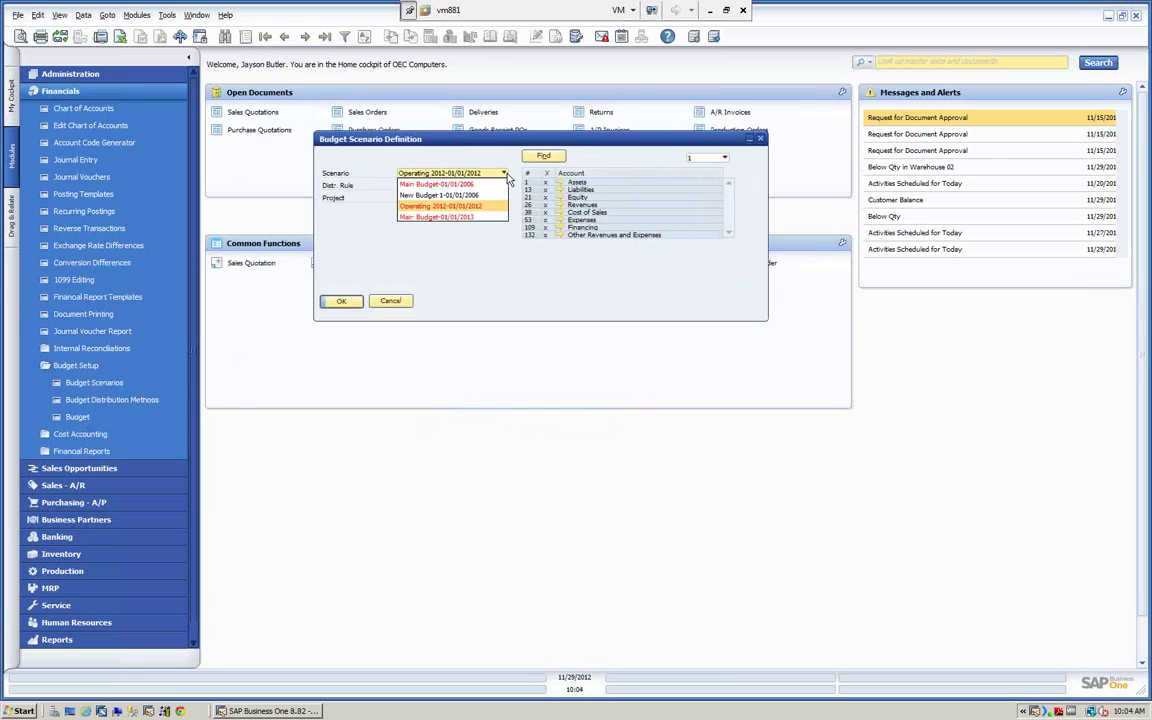
pyautogui.click(463, 206)
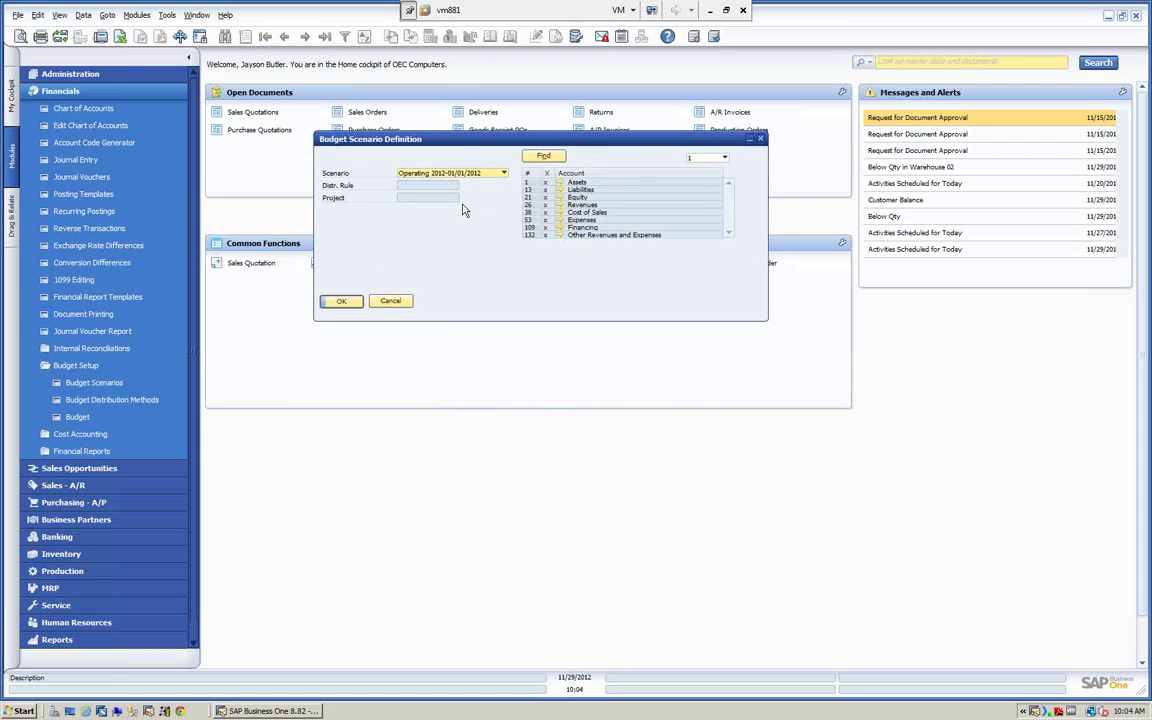
pyautogui.click(343, 302)
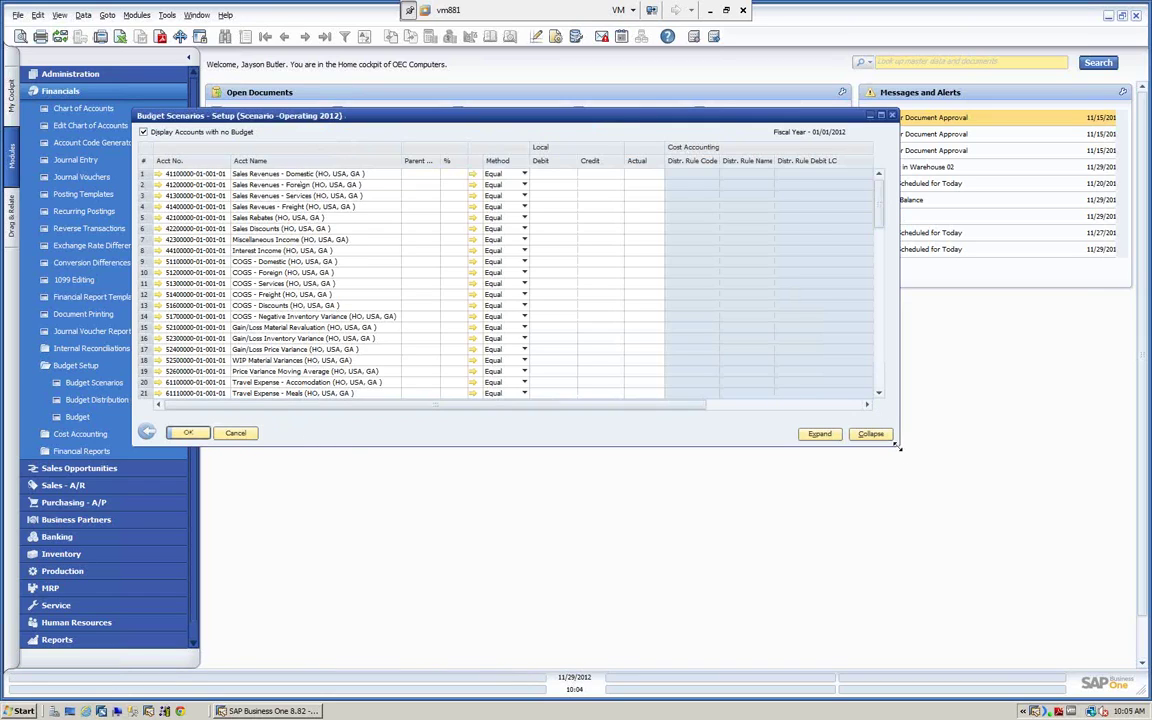
pyautogui.moveTo(895, 446); pyautogui.dragTo(1022, 598)
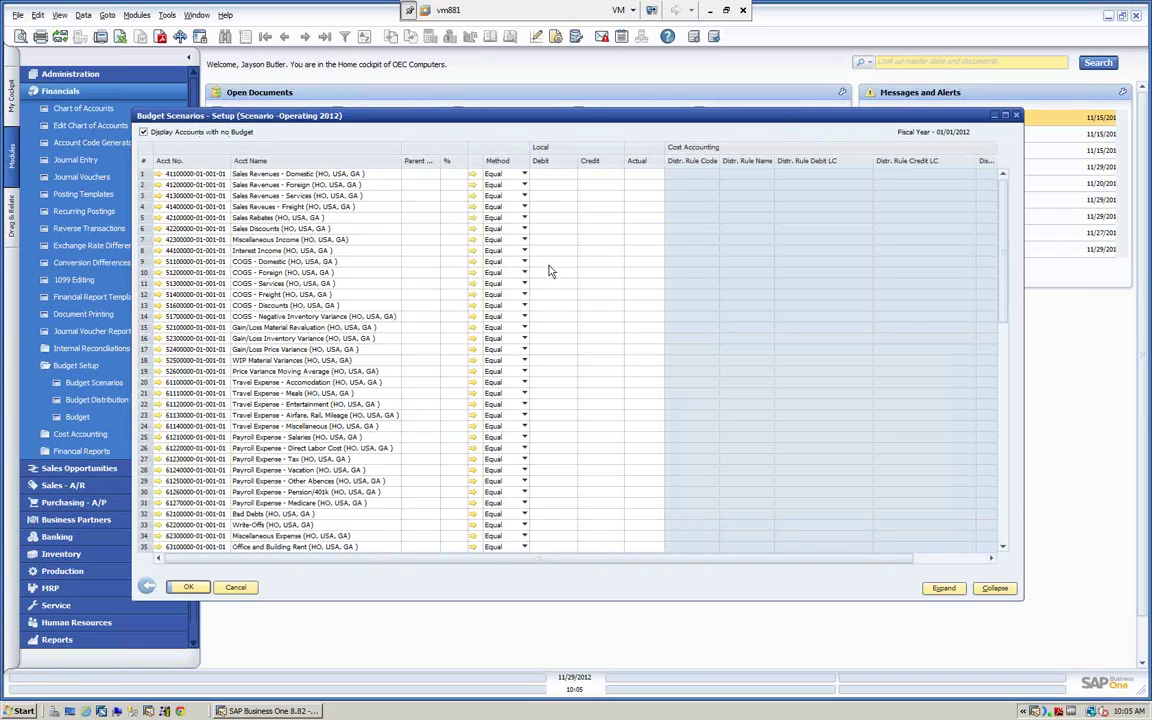
pyautogui.click(144, 132)
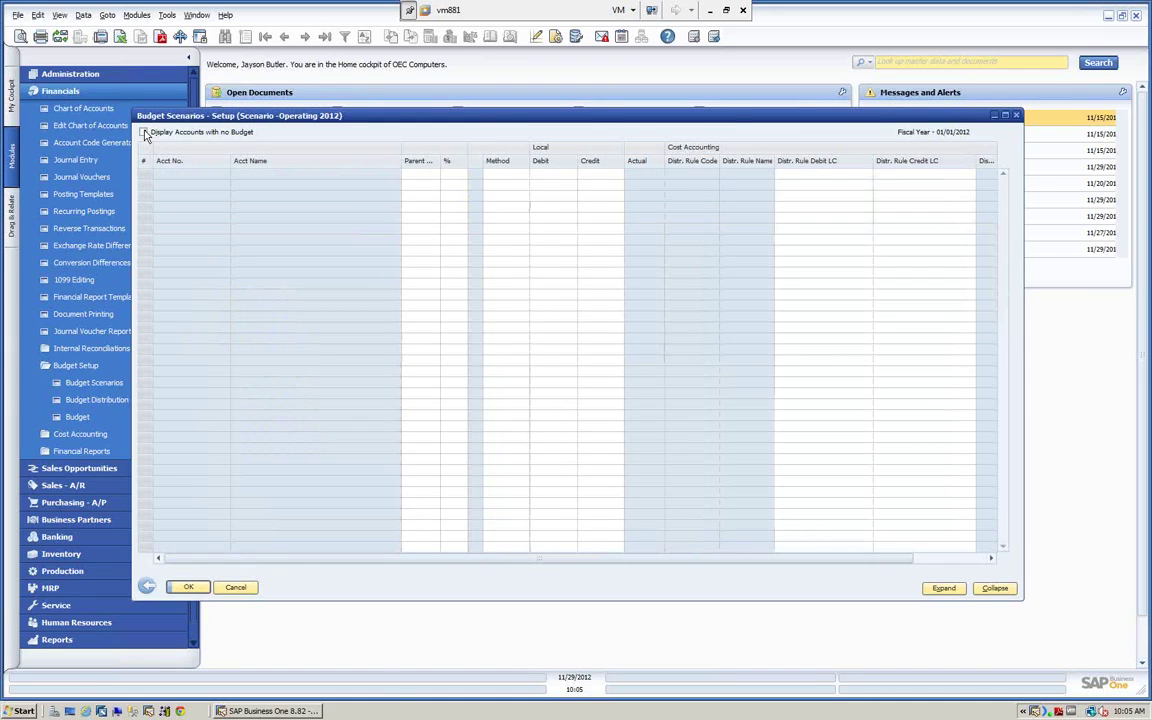
pyautogui.click(144, 132)
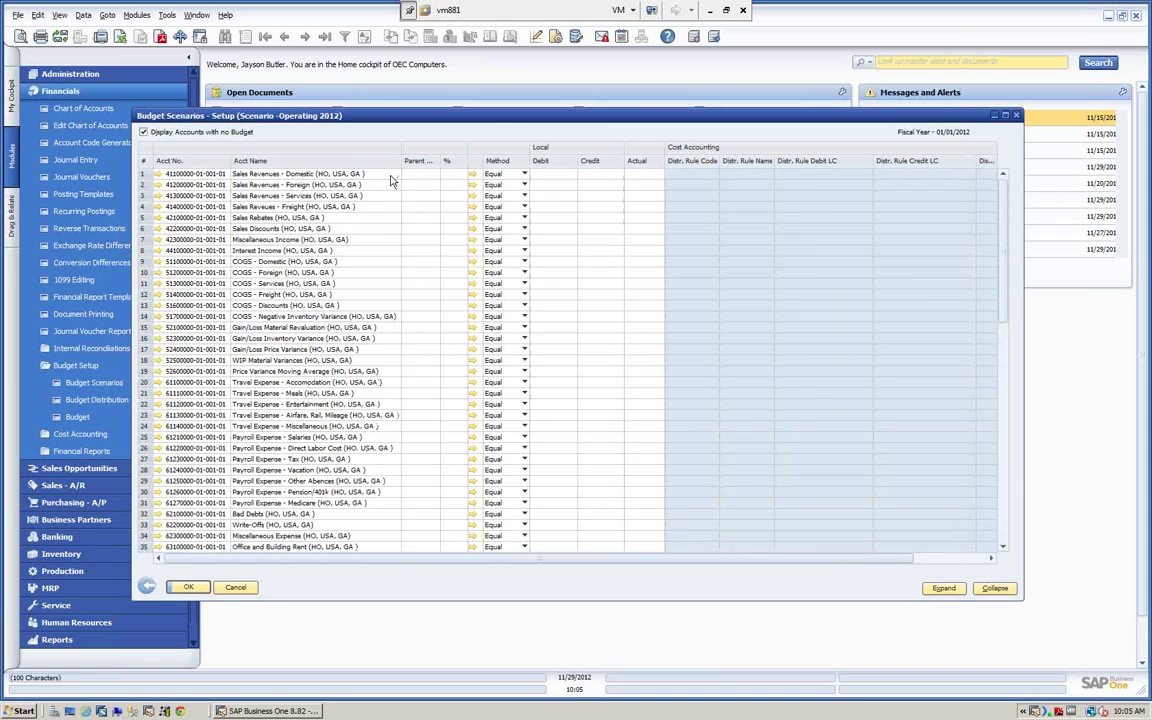
# Review which columns are visible and active in the form settings of the Operating 2012 budget table, and confirm them.
pyautogui.click(557, 37)
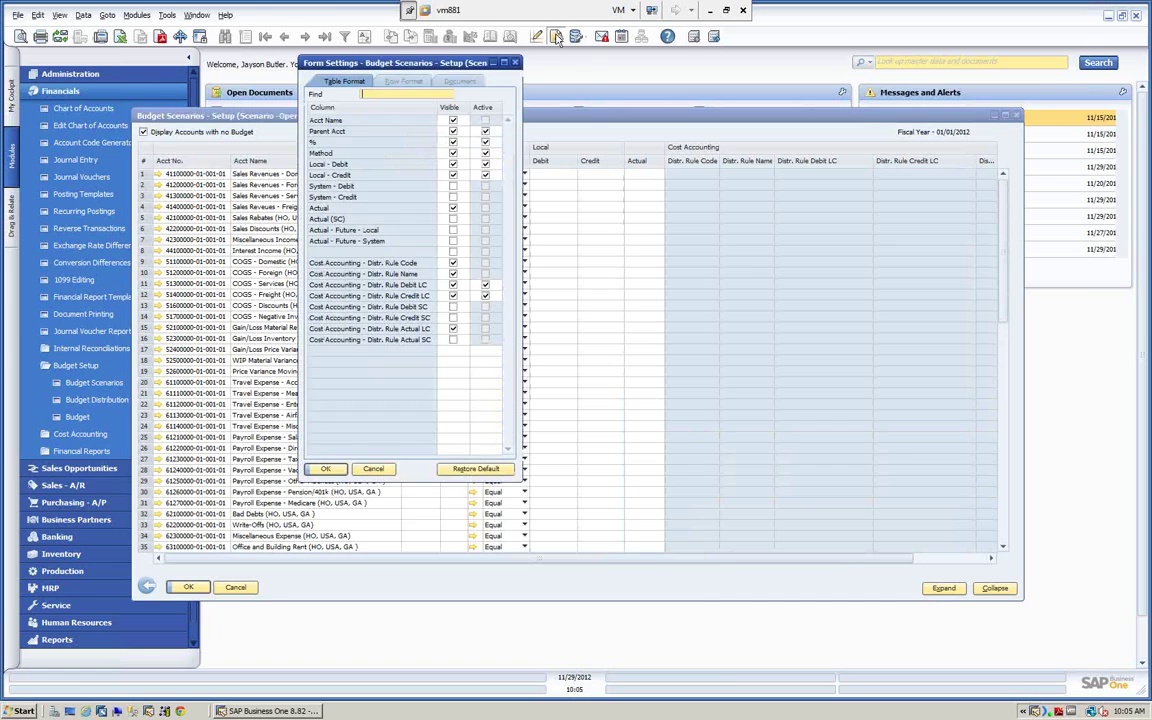
pyautogui.moveTo(479, 63); pyautogui.dragTo(848, 95)
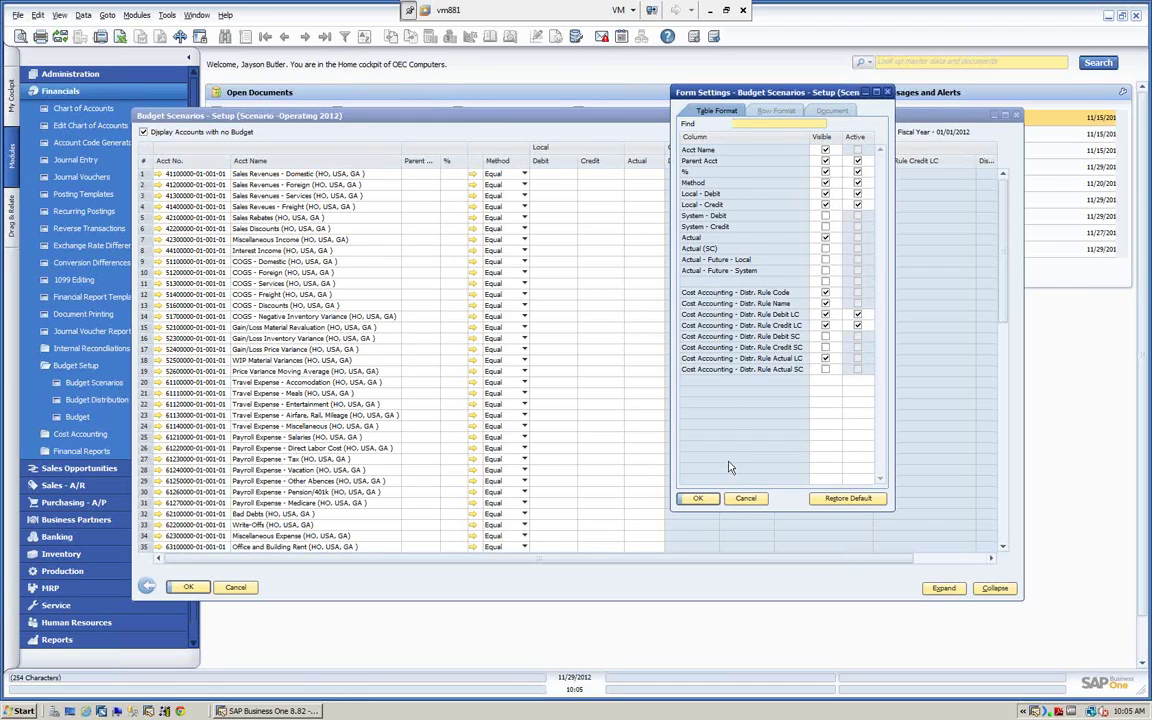
pyautogui.click(697, 498)
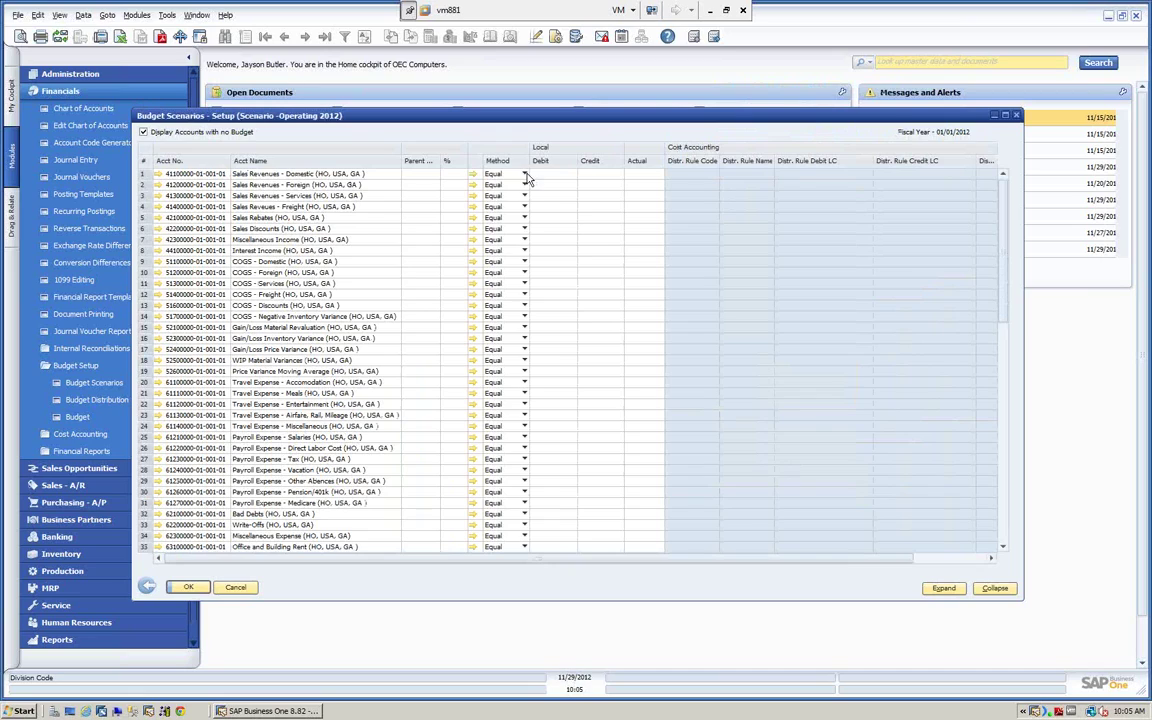
# Budget a local credit of 120,000 for Sales Revenues - Domestic with the Equal distribution method.
pyautogui.click(525, 175)
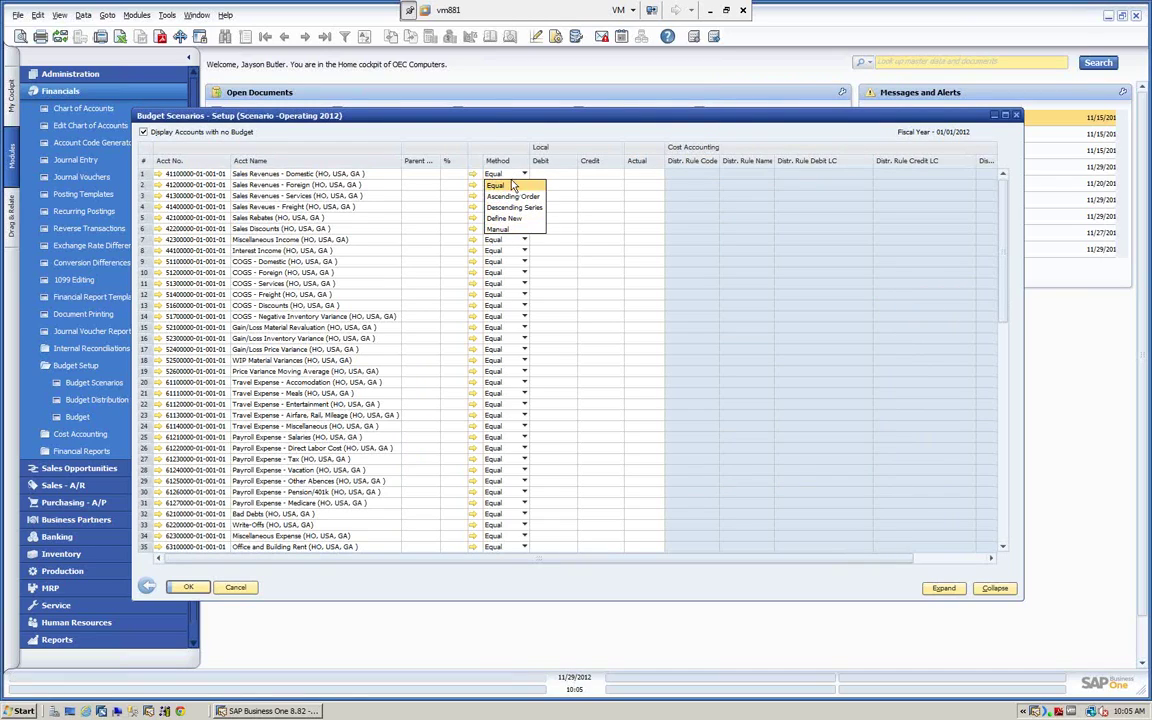
pyautogui.click(510, 185)
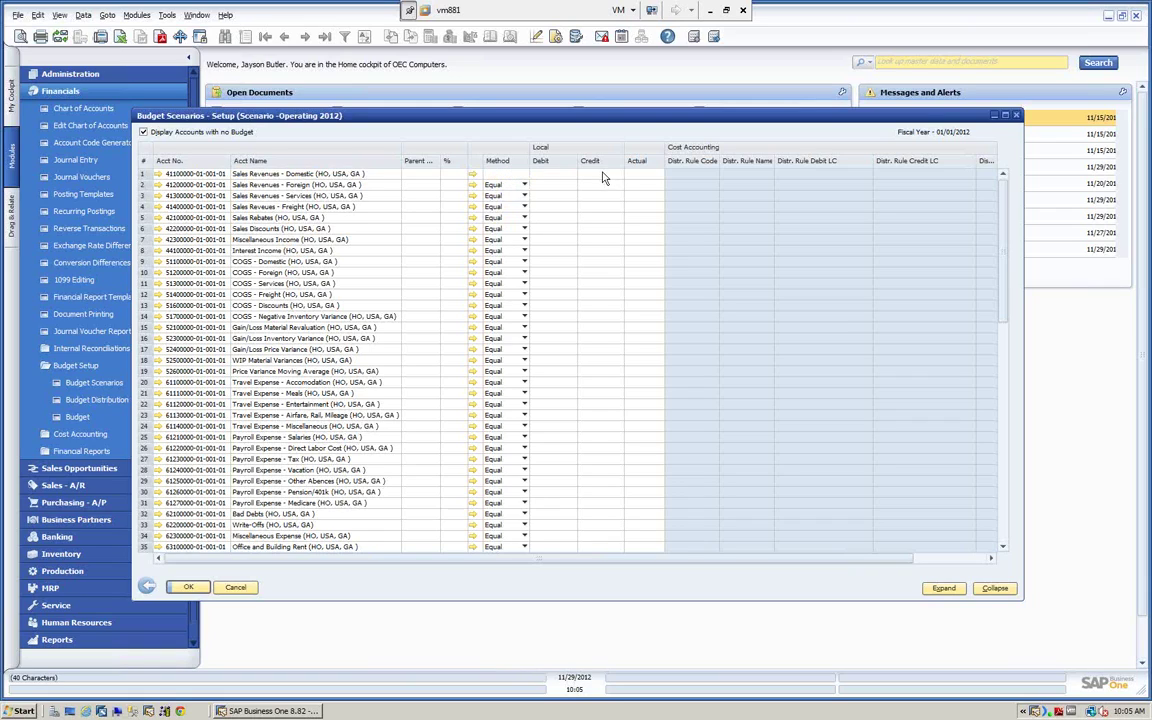
pyautogui.click(606, 175)
pyautogui.write('30000')
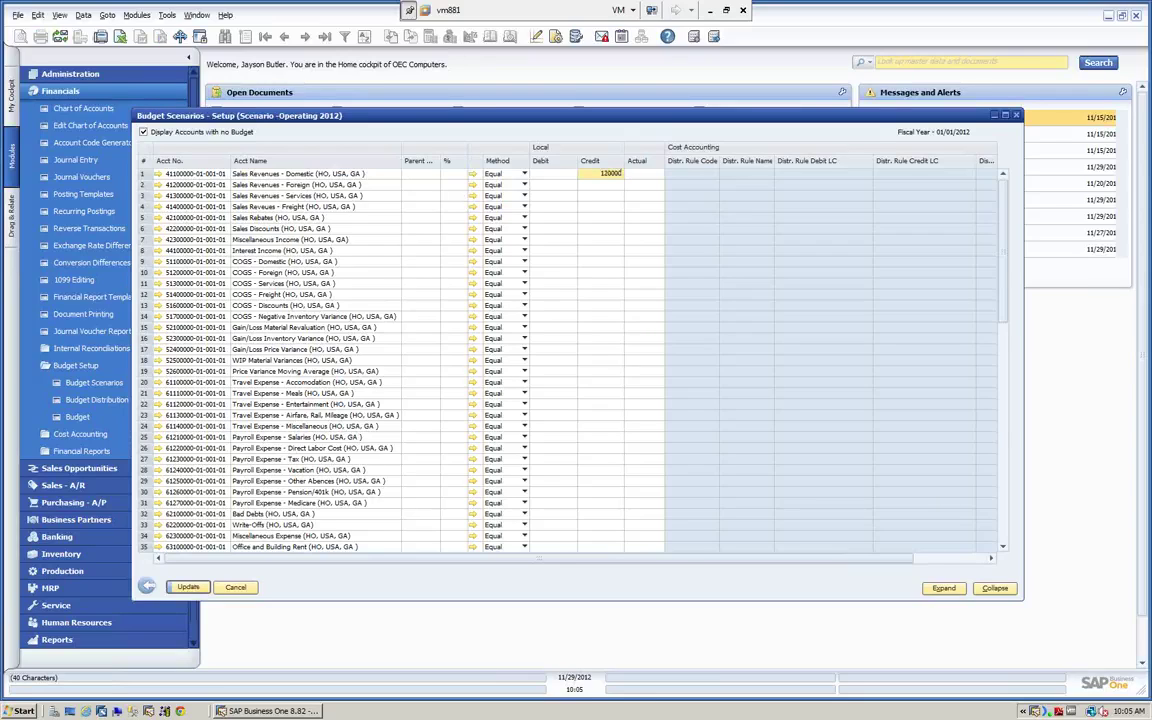
pyautogui.press('Tab')
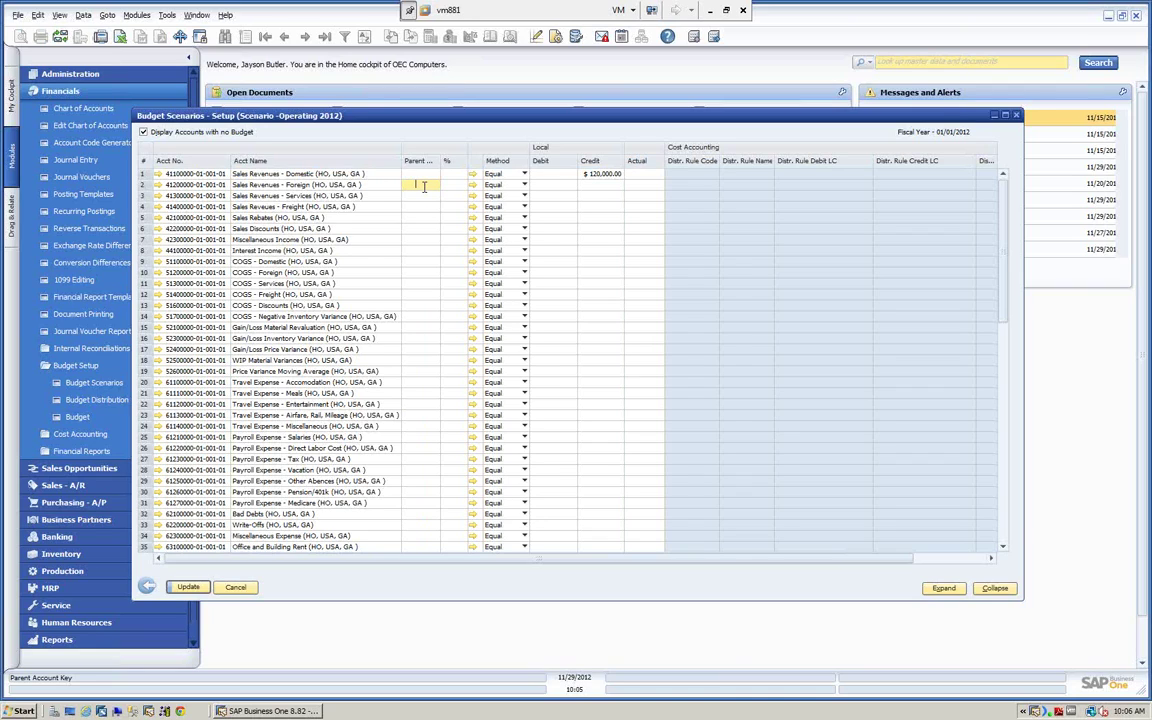
# Check the parent account choices for Sales Revenues - Foreign, leave none assigned, and budget a local credit of 140,000.
pyautogui.press('Tab')
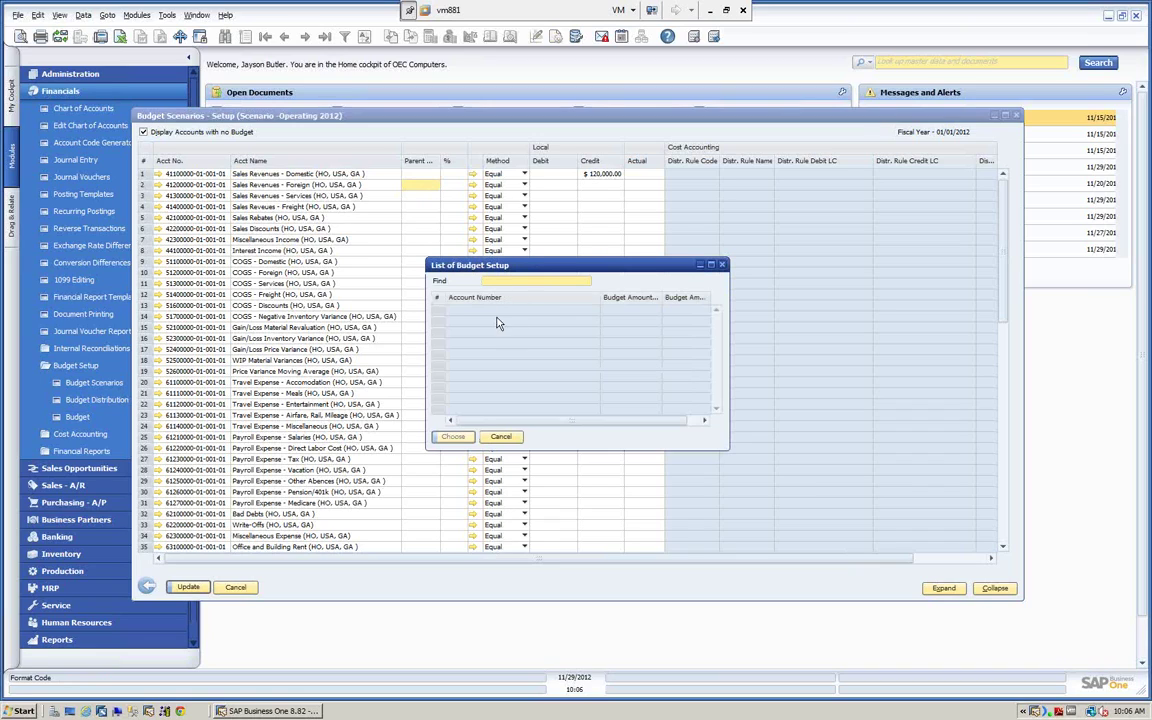
pyautogui.click(502, 437)
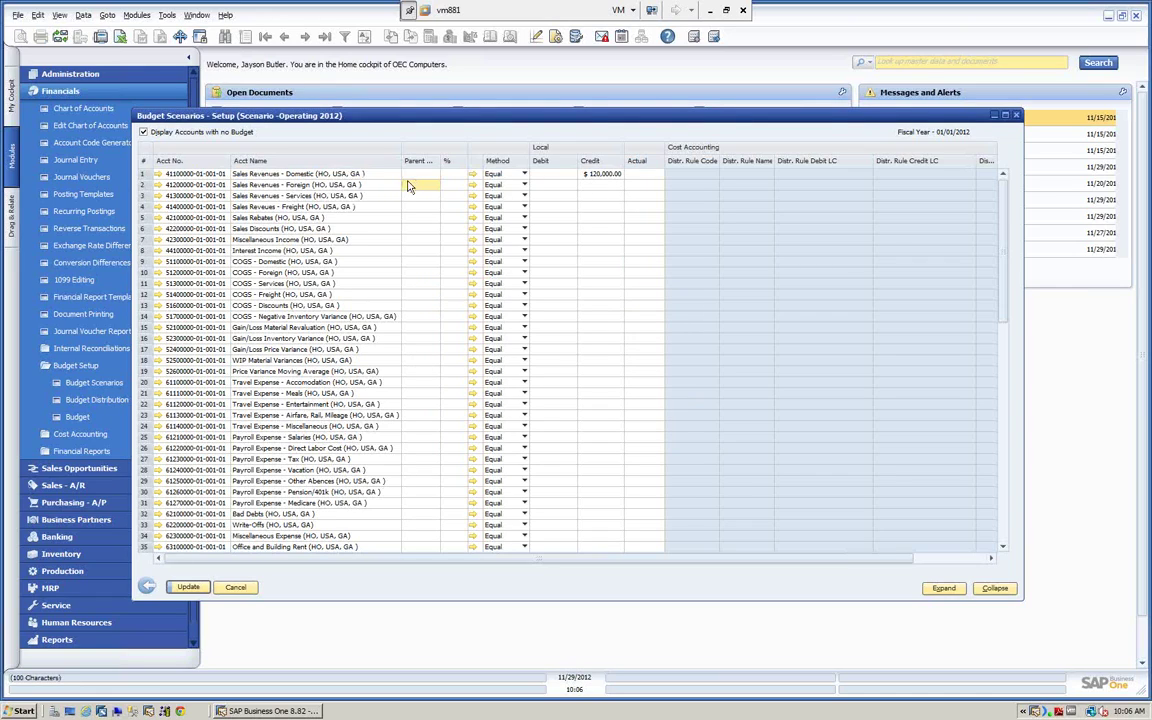
pyautogui.click(594, 186)
pyautogui.write('1')
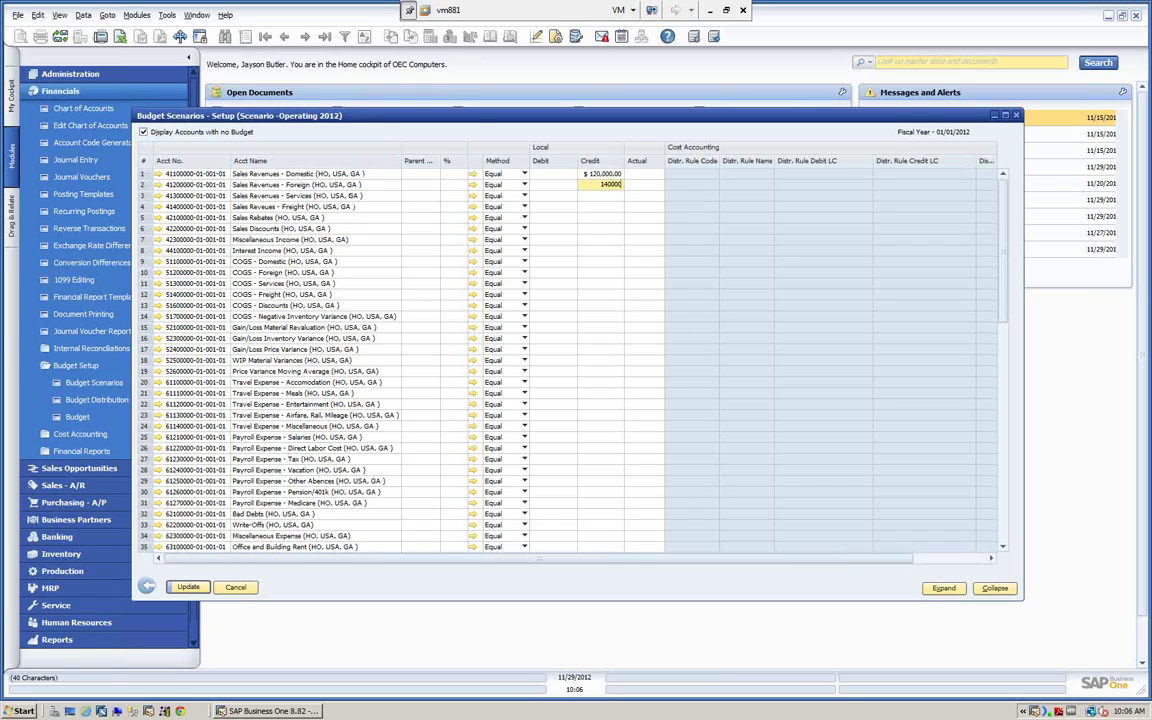
pyautogui.write('40,000')
pyautogui.press('Return')
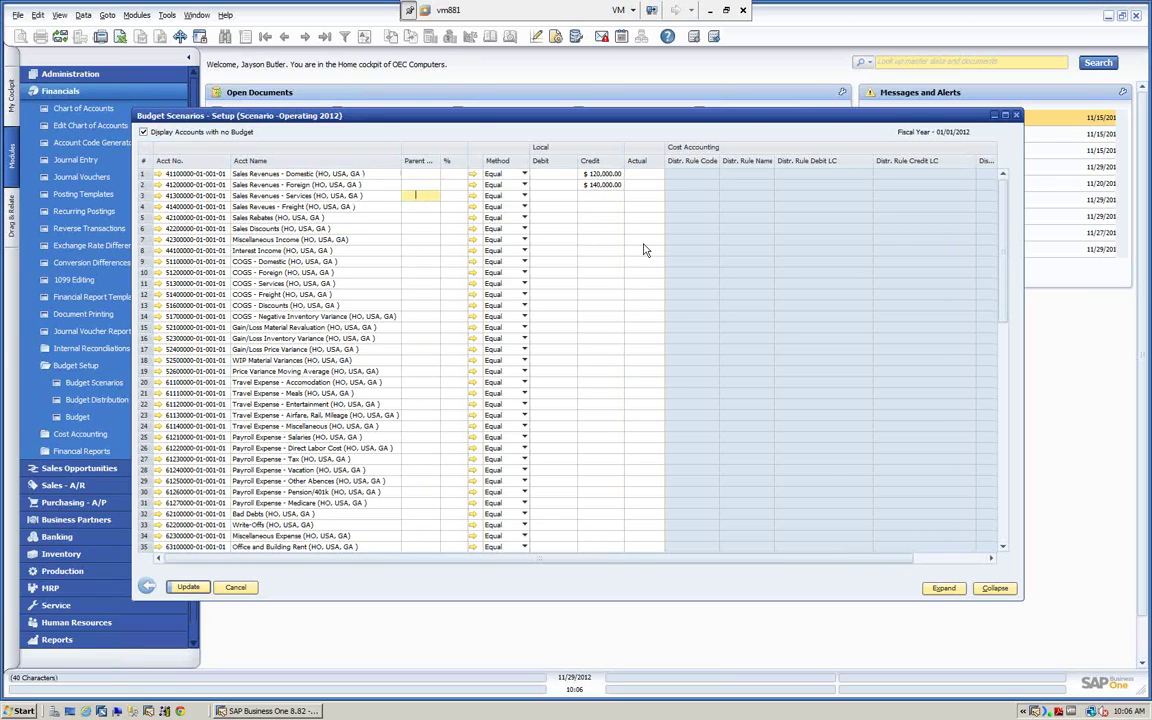
# Review the monthly distribution in the budget item details of Sales Revenues - Domestic and close them.
pyautogui.doubleClick(144, 178)
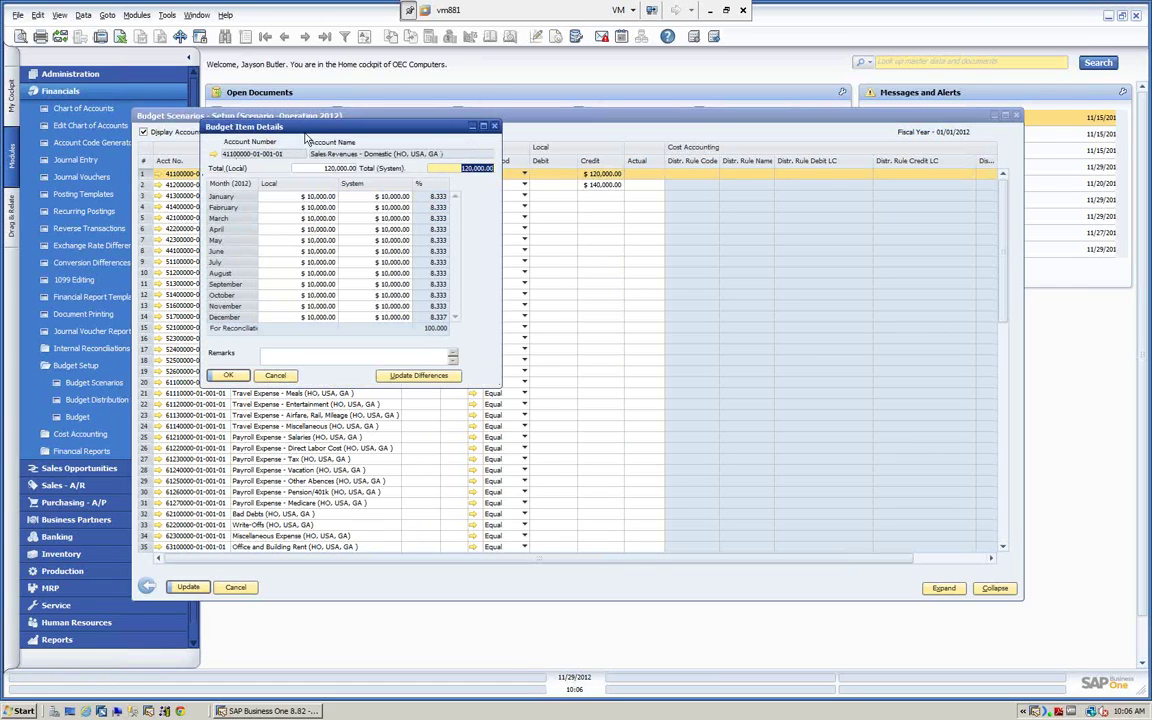
pyautogui.moveTo(305, 136); pyautogui.dragTo(758, 202)
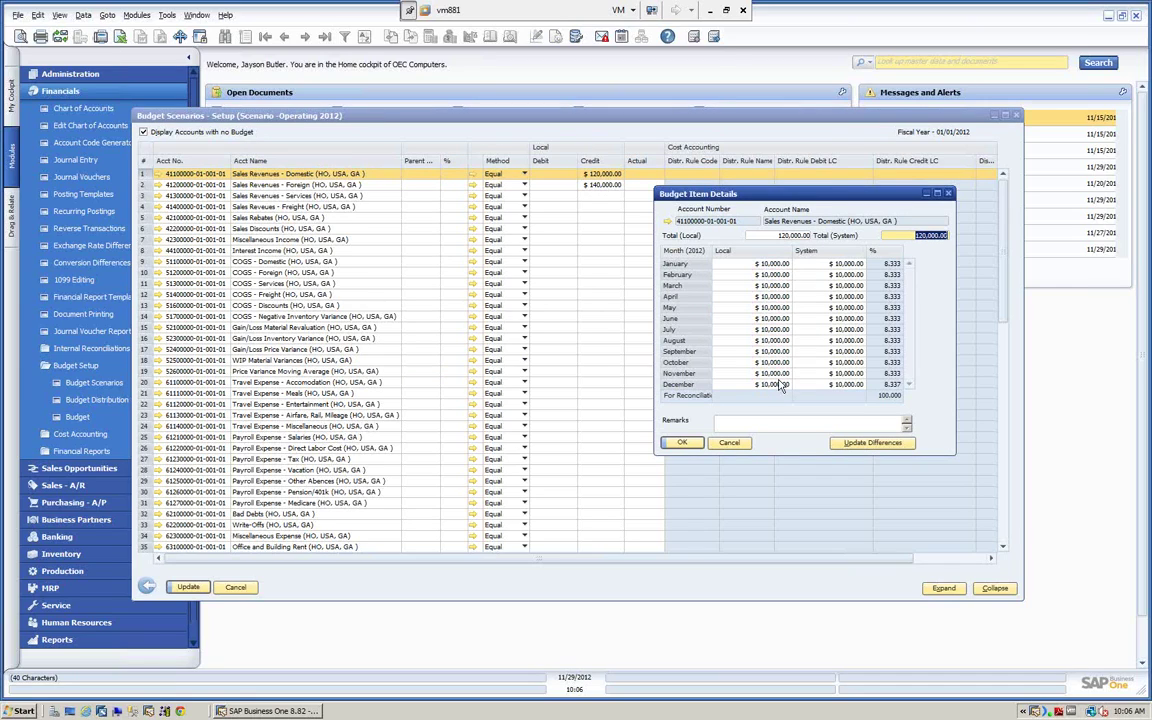
pyautogui.click(776, 287)
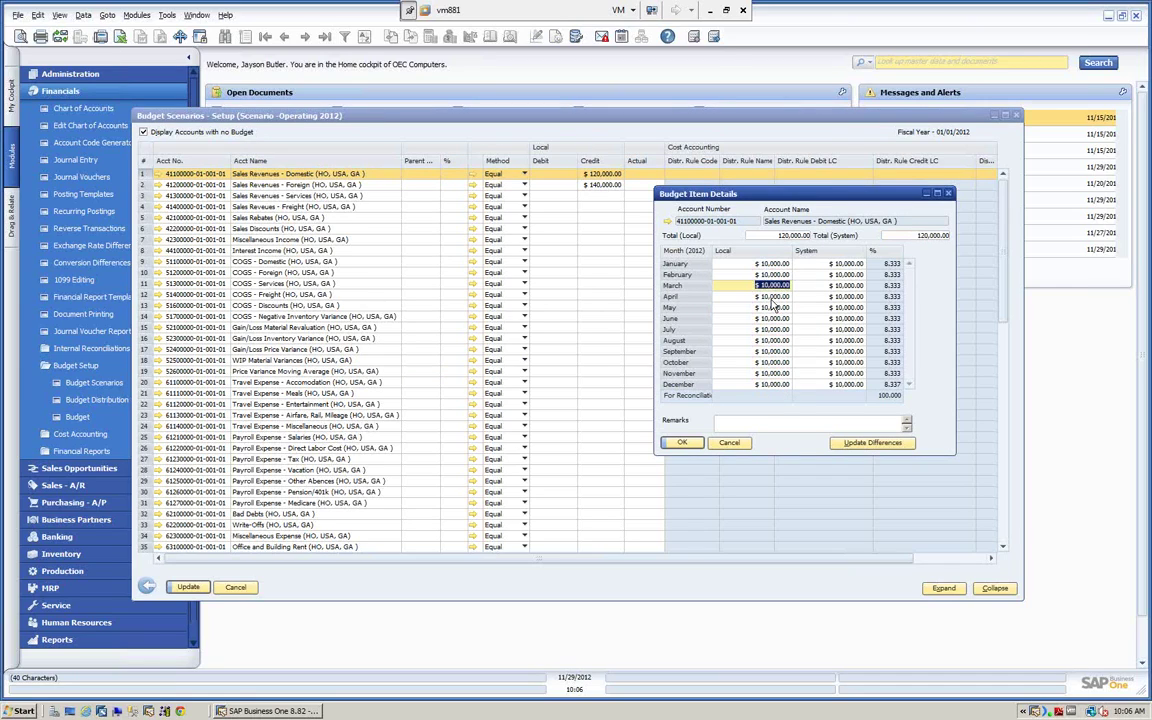
pyautogui.press('Down')
pyautogui.press('Down')
pyautogui.press('Down')
pyautogui.press('Down')
pyautogui.press('Down')
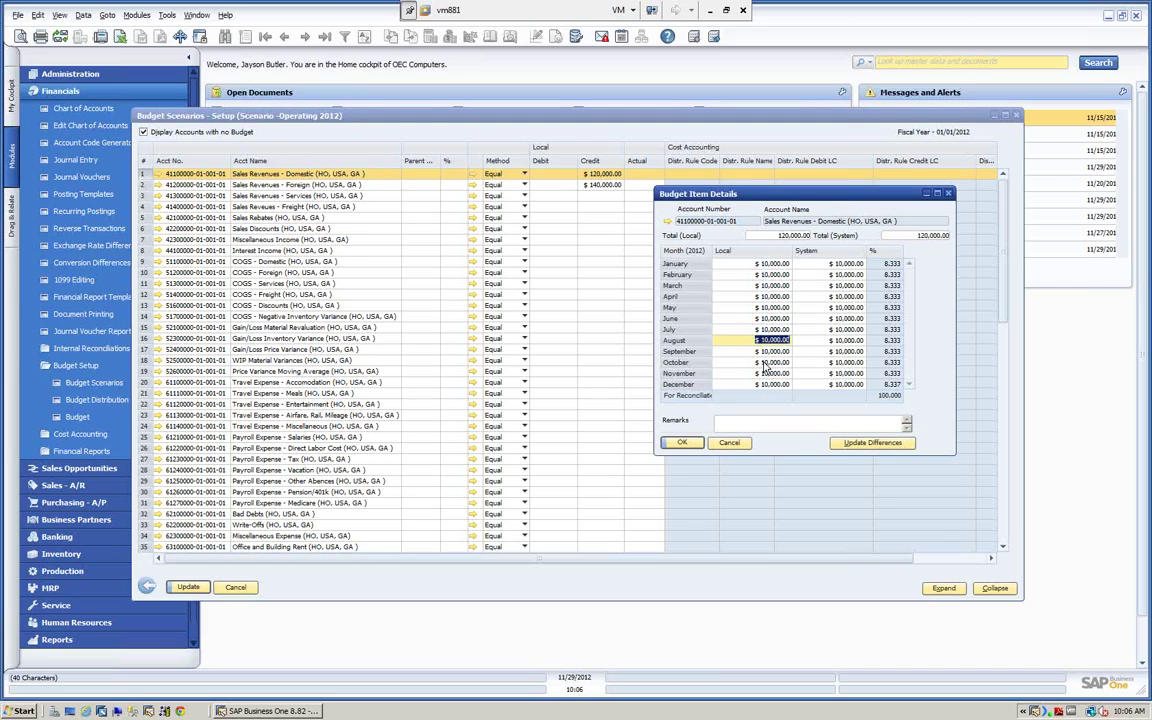
pyautogui.click(680, 443)
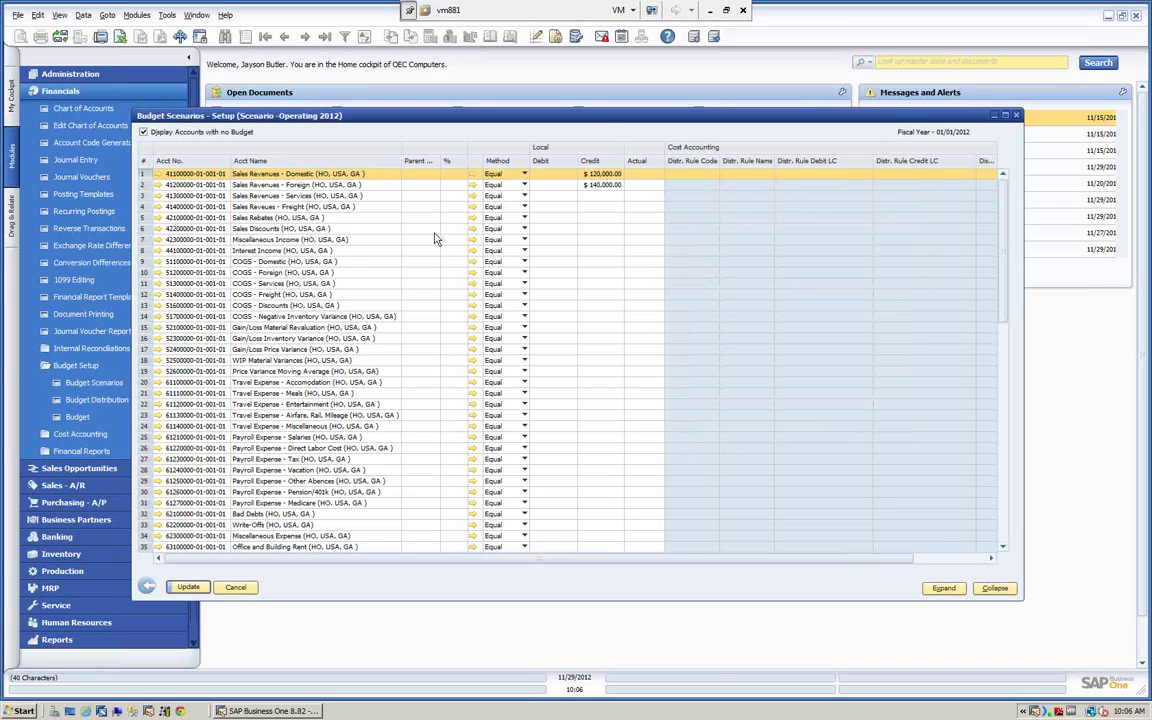
# Budget a local credit of 100,000 for Sales Revenues - Services and save the budget, restoring the accumulators for all accounts.
pyautogui.click(603, 195)
pyautogui.click(143, 197)
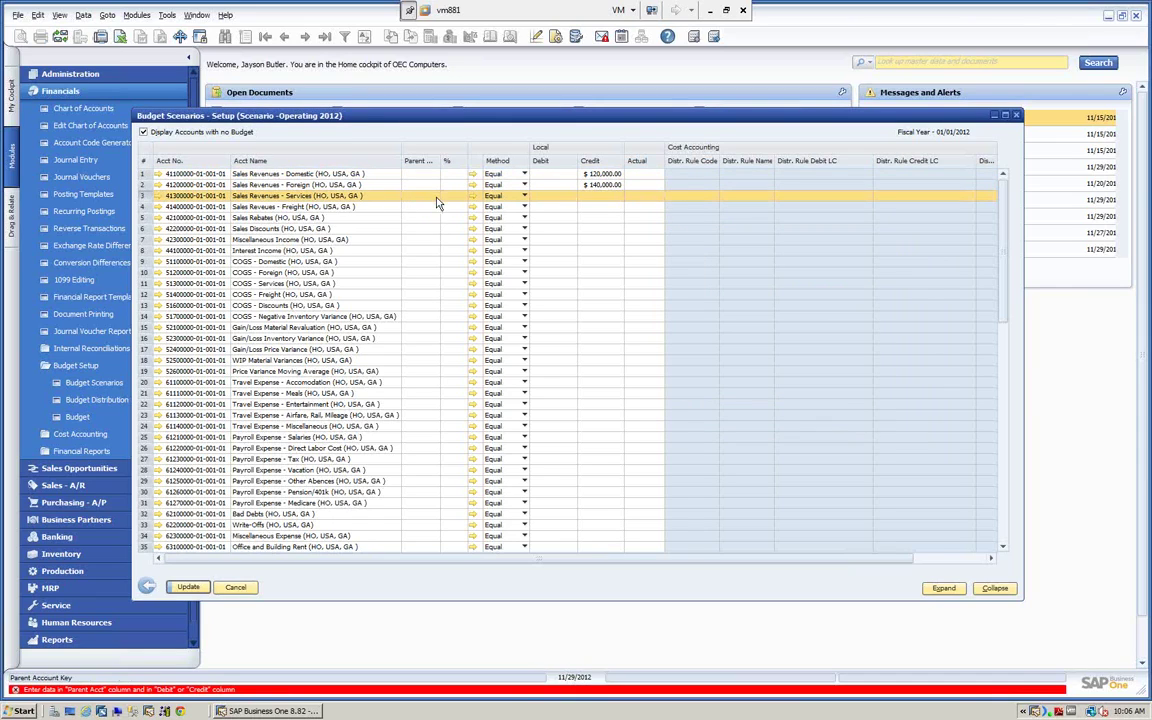
pyautogui.click(597, 195)
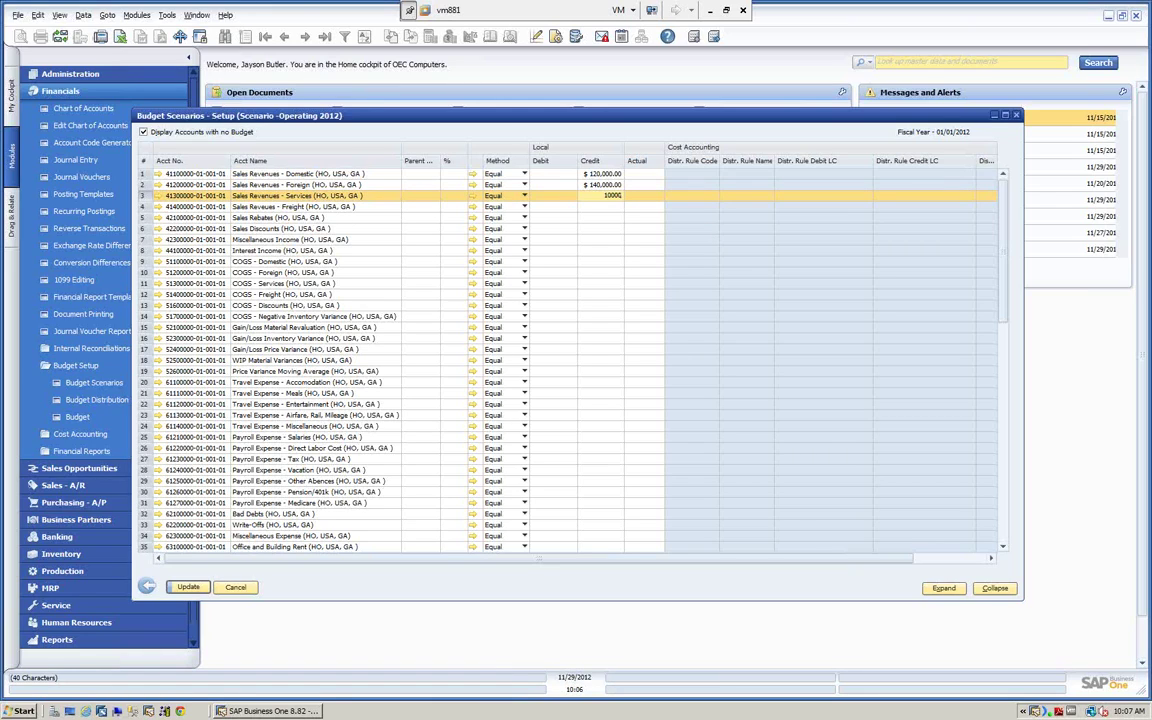
pyautogui.write('0')
pyautogui.click(415, 205)
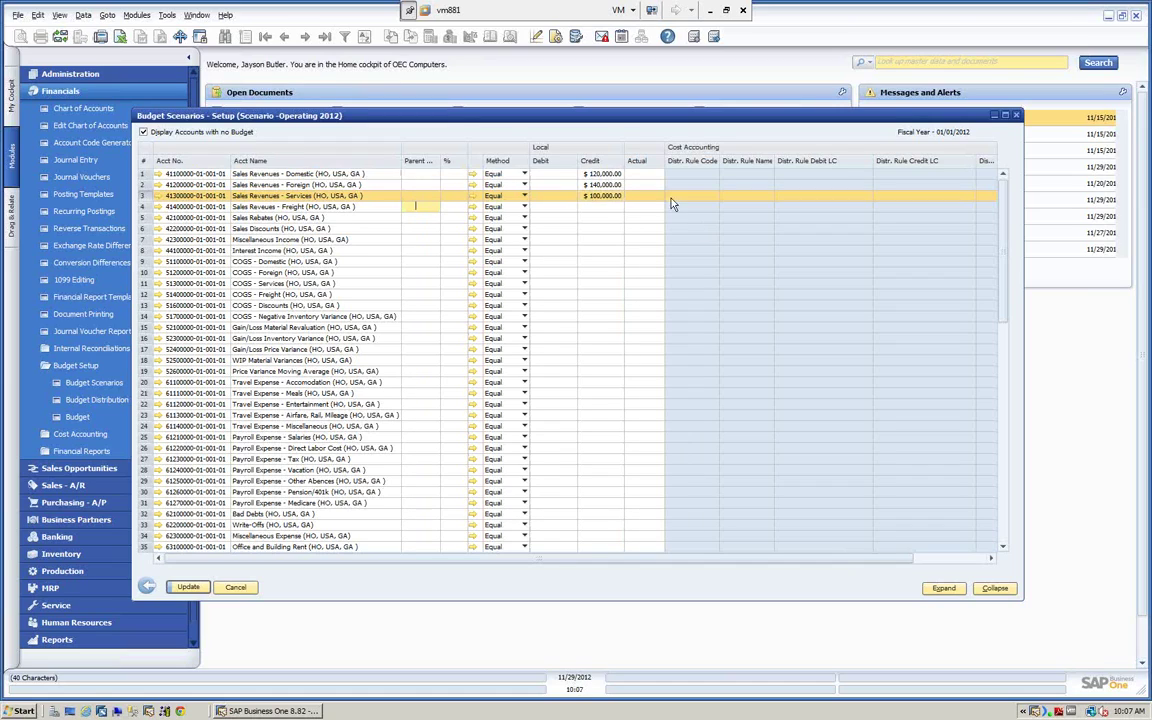
pyautogui.click(189, 588)
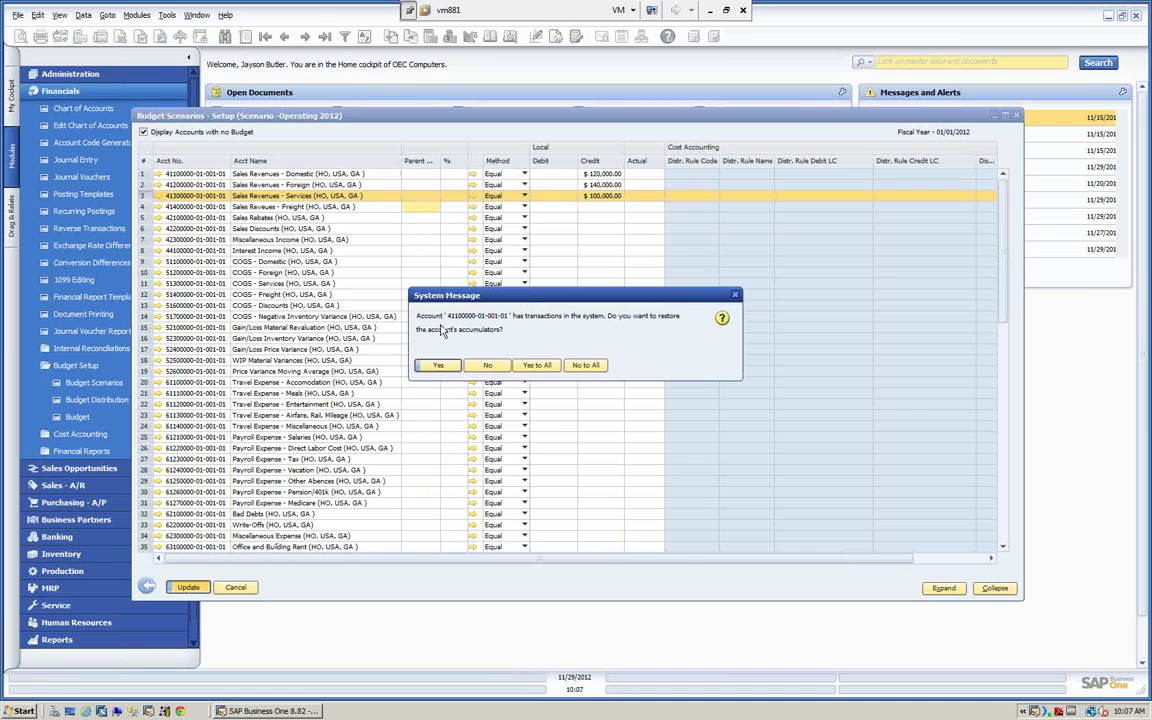
pyautogui.click(538, 366)
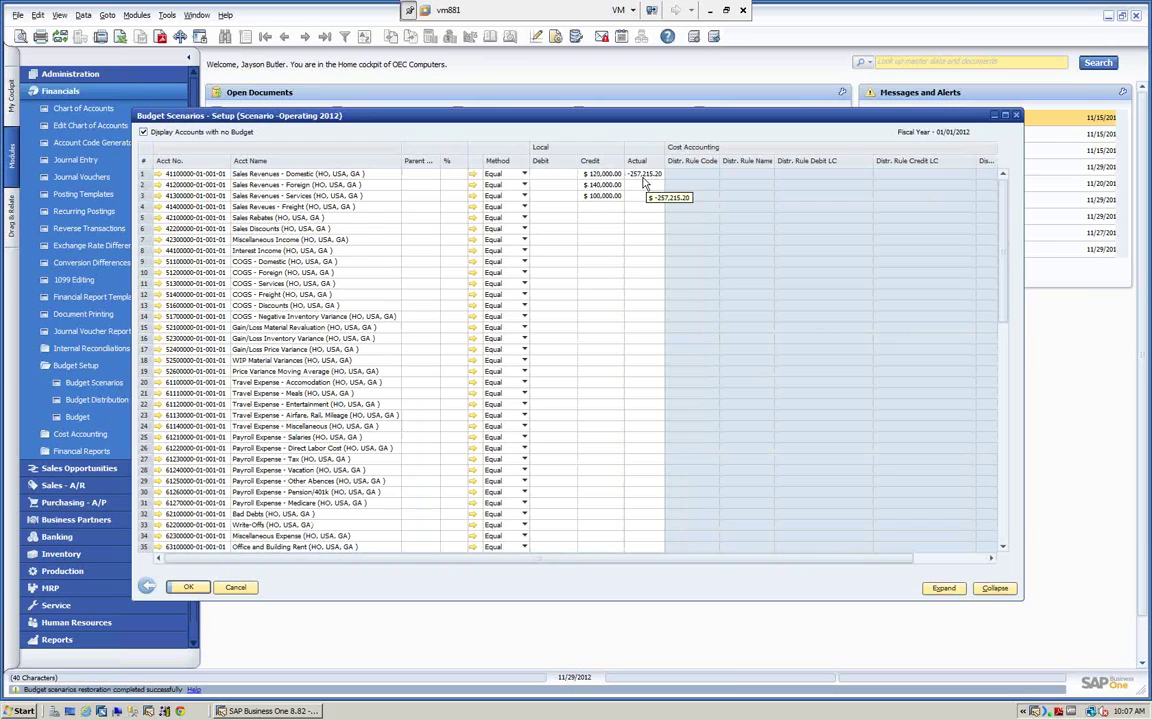
# Show only the accounts with a budget, display all accounts again, and close the Operating 2012 budget.
pyautogui.click(143, 133)
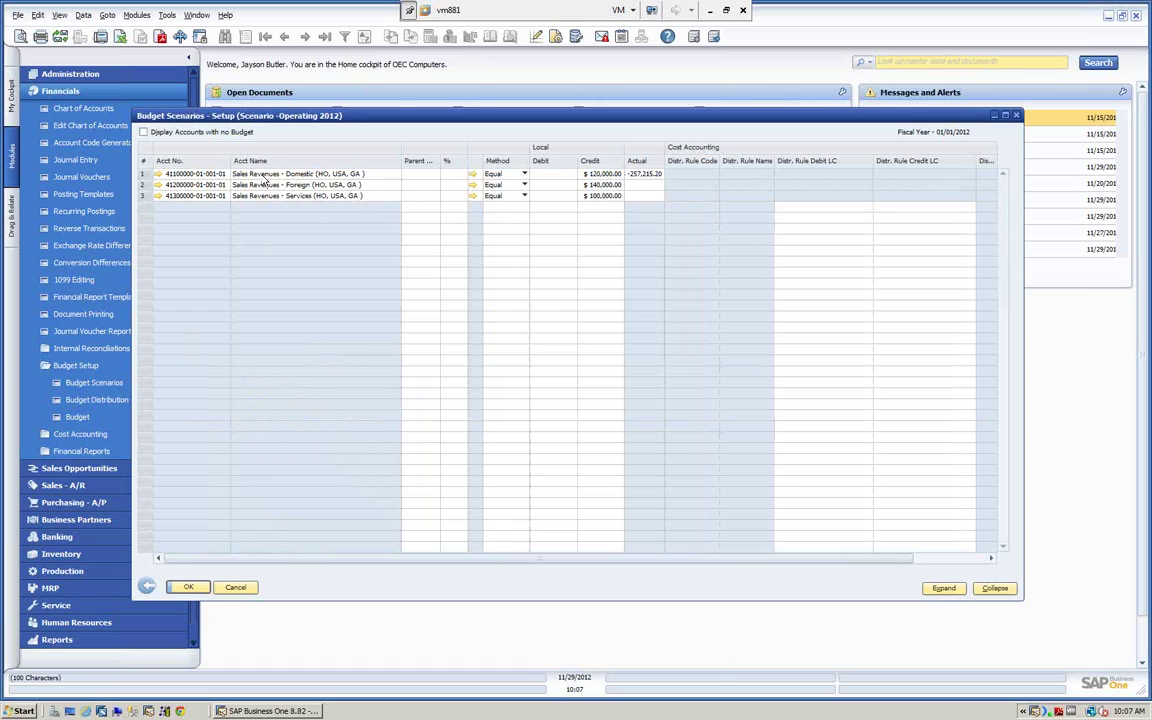
pyautogui.click(143, 132)
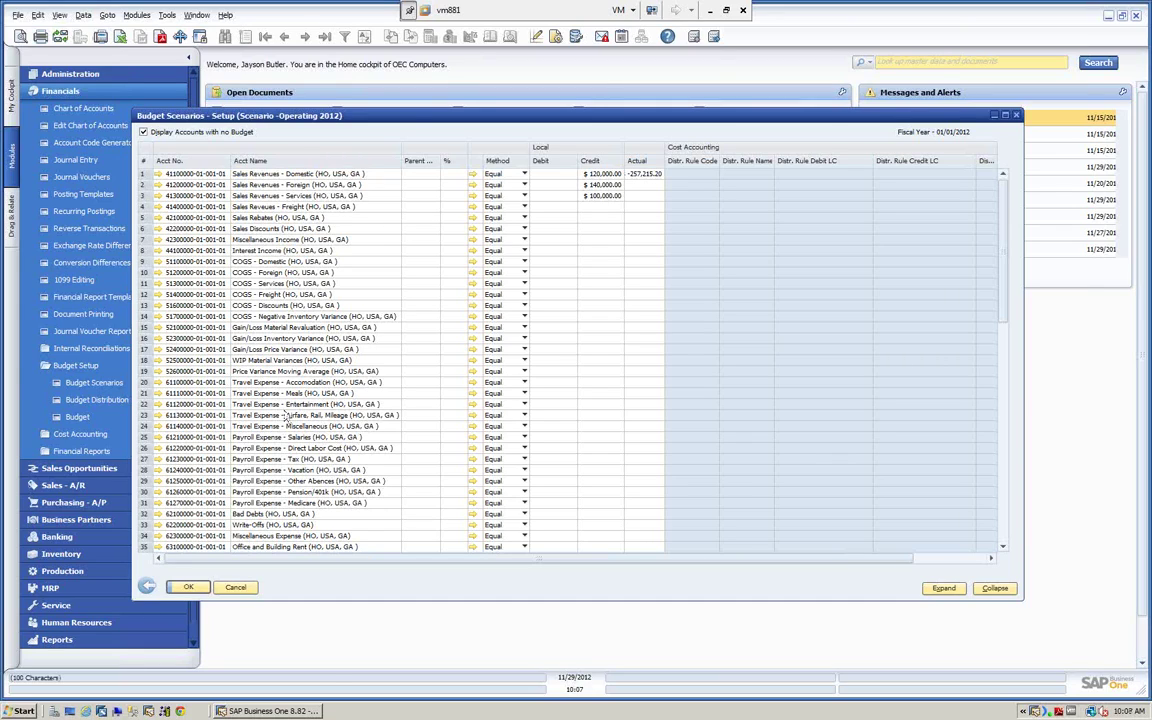
pyautogui.click(189, 588)
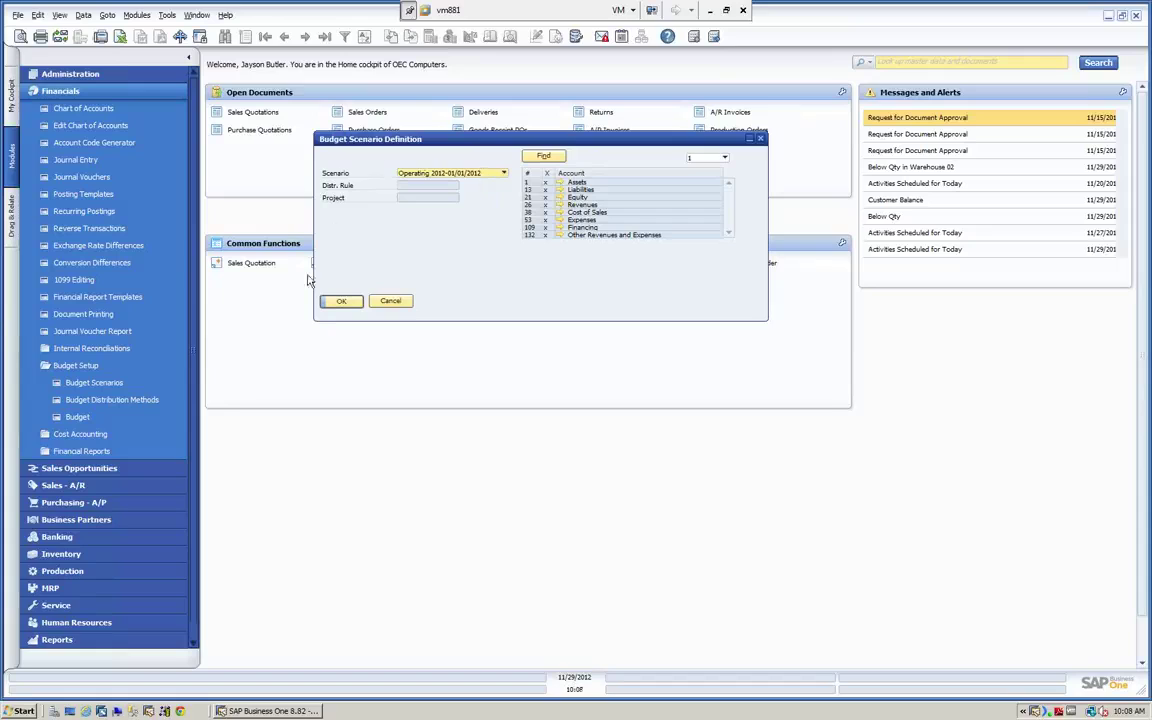
pyautogui.click(394, 308)
# Reopen the budget of scenario Operating 2012-01/01/2012 to check the saved account amounts, and close it.
pyautogui.click(66, 421)
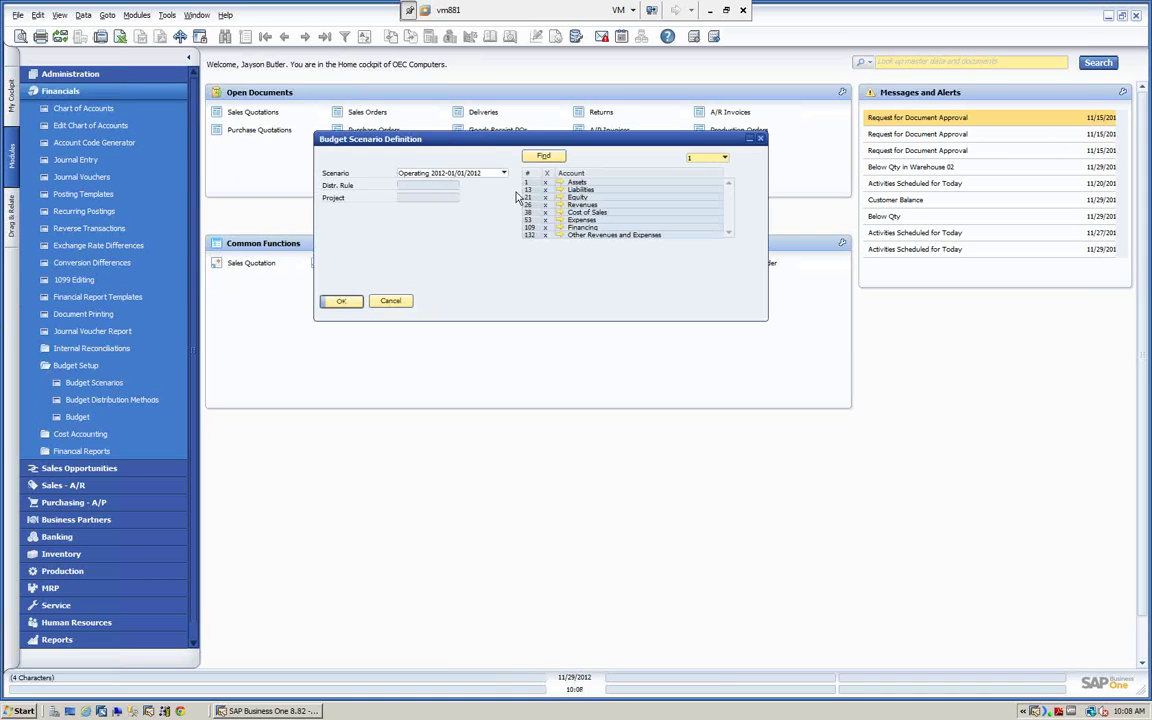
pyautogui.click(341, 302)
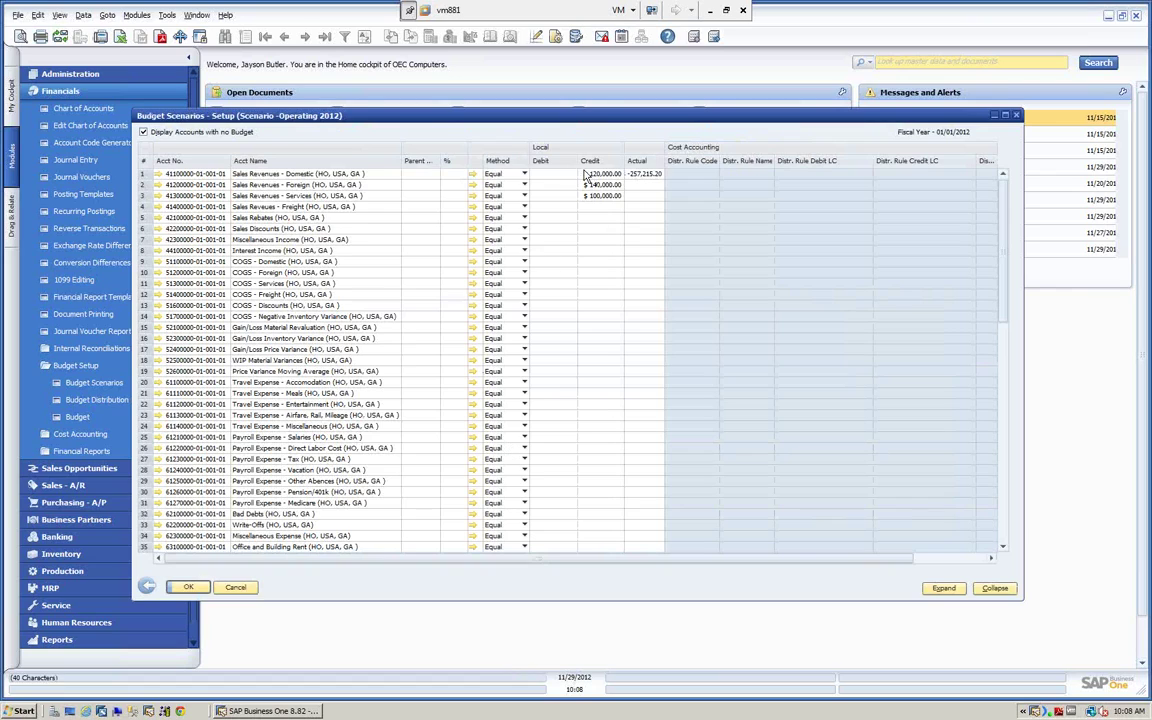
pyautogui.click(235, 587)
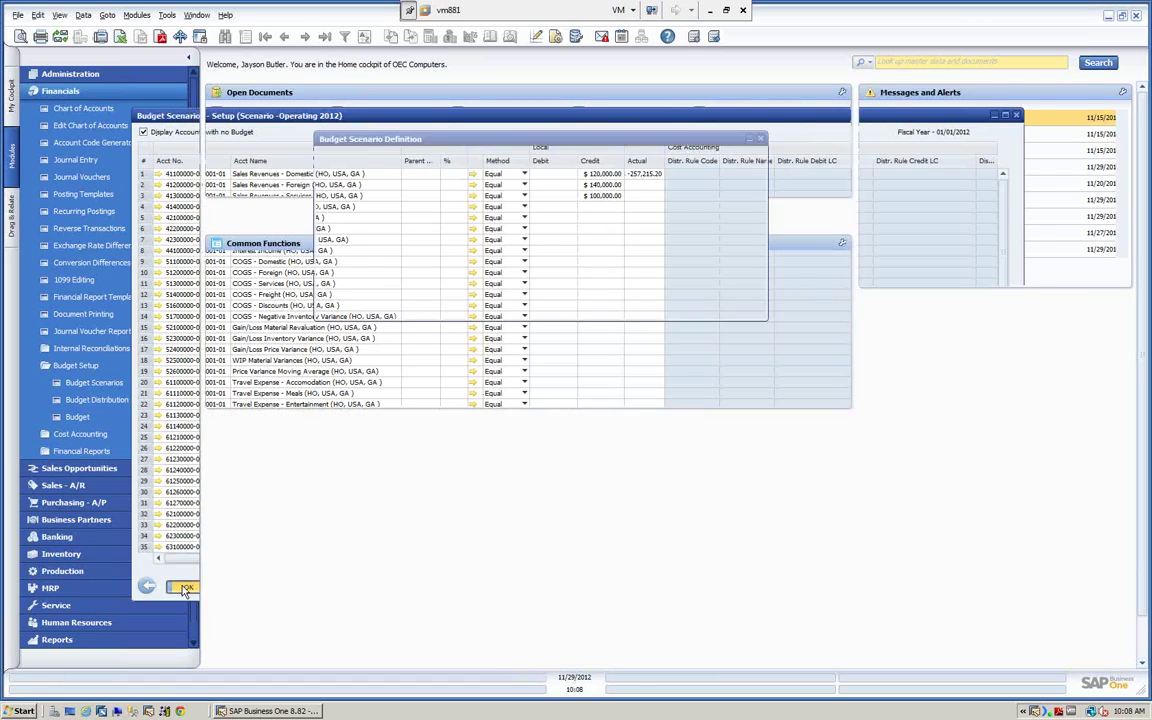
# Open the budget of scenario Main Budget-01/01/2013 to review its account amounts, and close it along with the scenario definition.
pyautogui.click(503, 173)
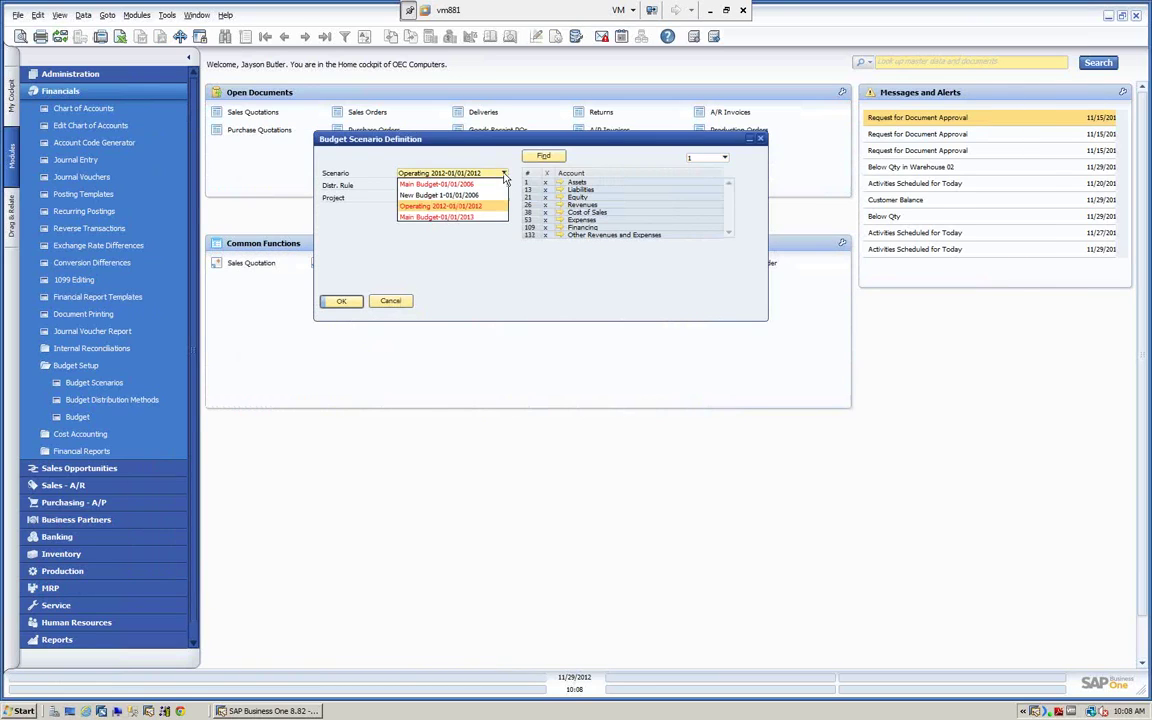
pyautogui.click(462, 218)
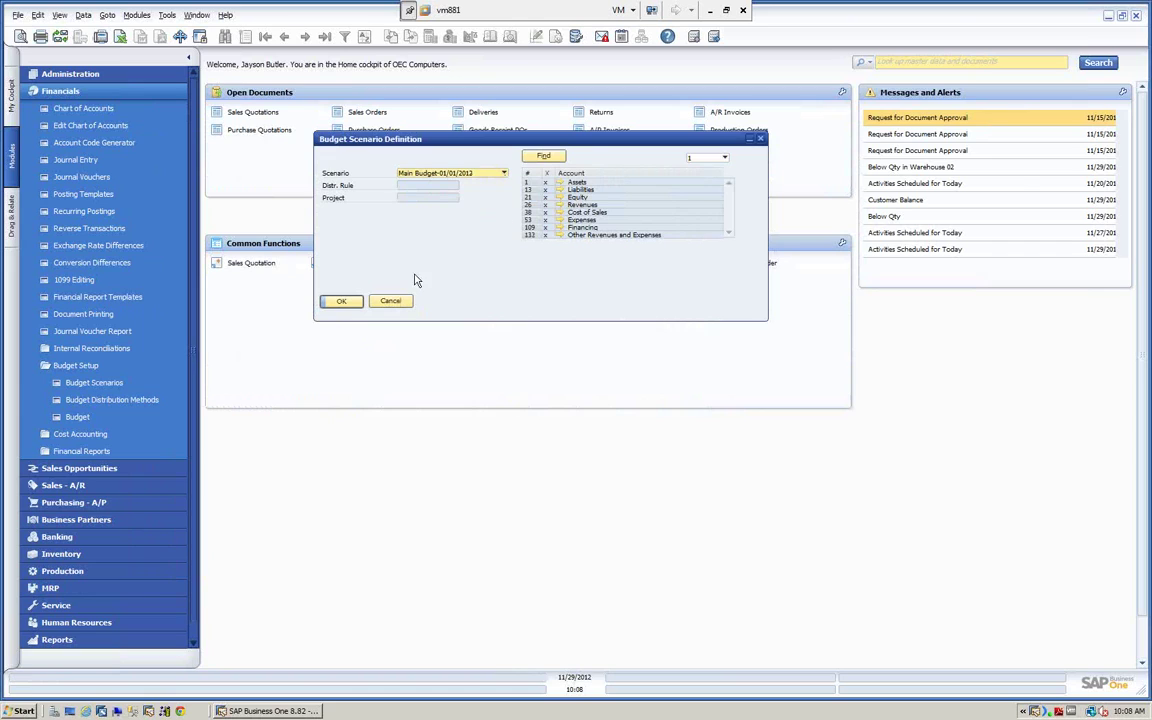
pyautogui.click(340, 301)
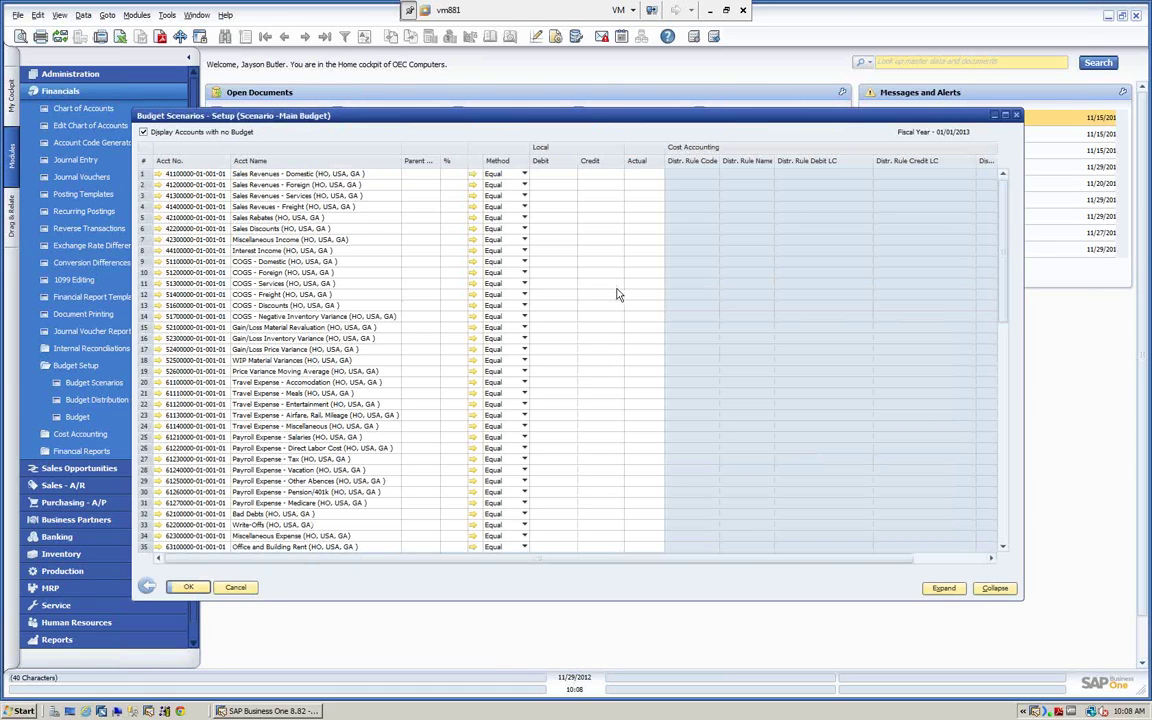
pyautogui.click(190, 588)
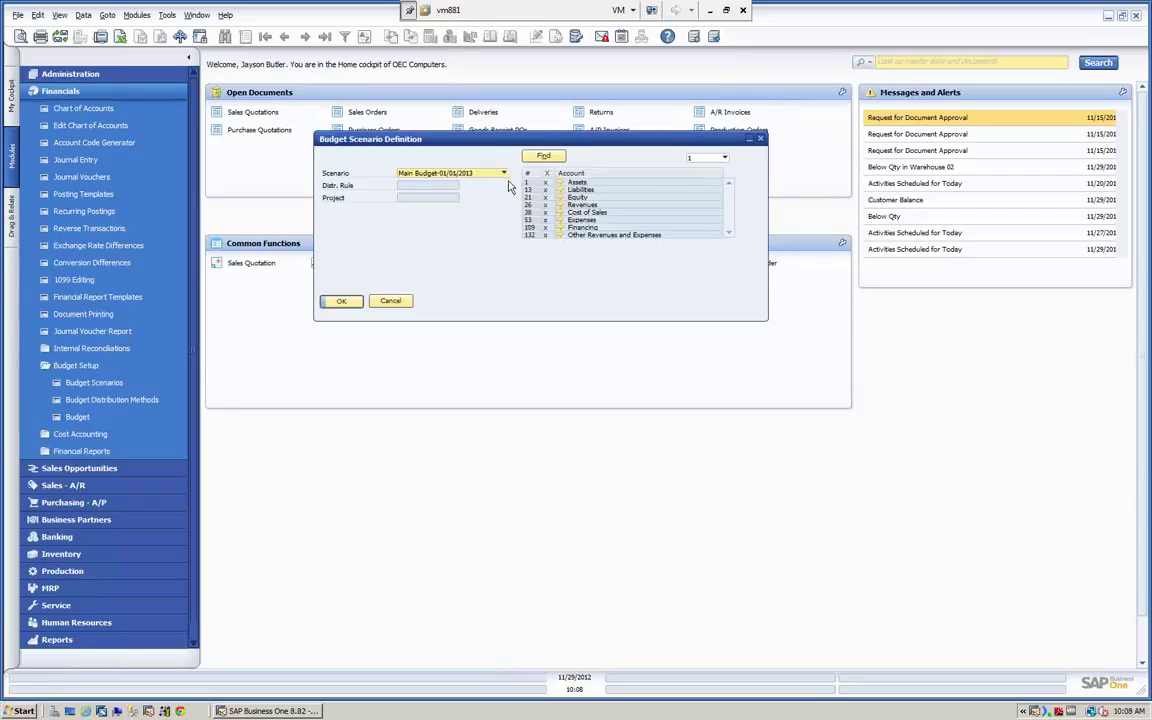
pyautogui.click(391, 302)
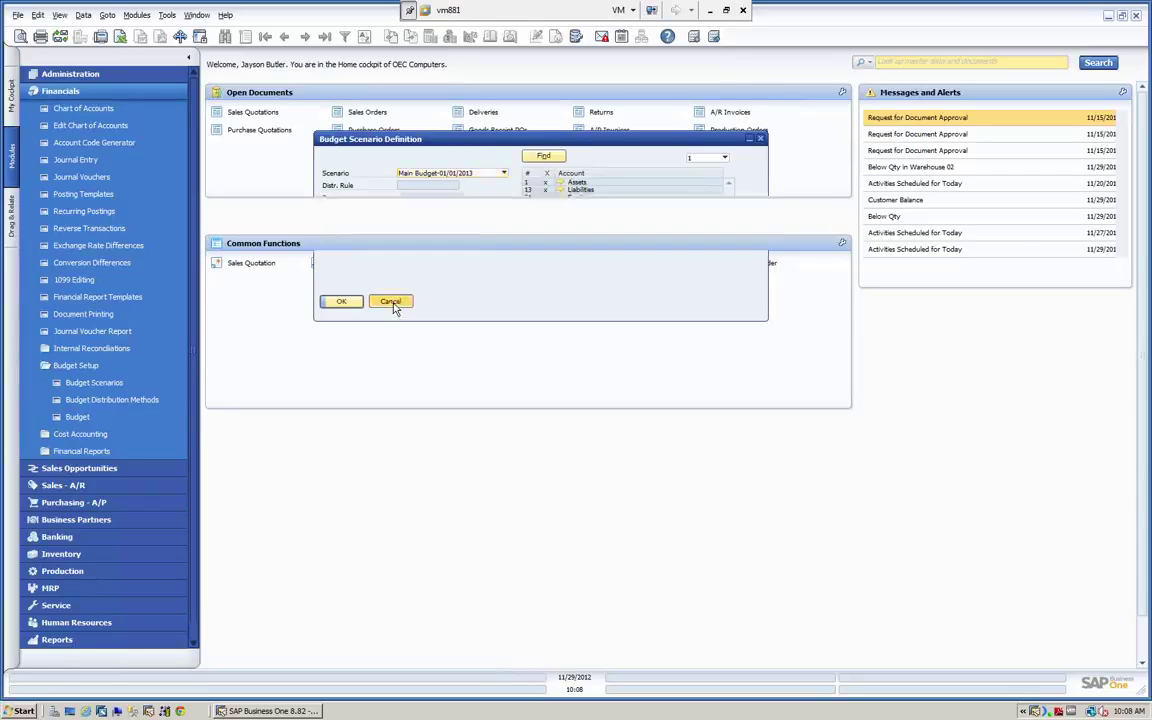
# Copy the budget scenario Operating 2012-01/01/2012 to the destination scenario Main Budget-01/01/2013 with Copy Scenario, and close the copy dialog.
pyautogui.click(86, 384)
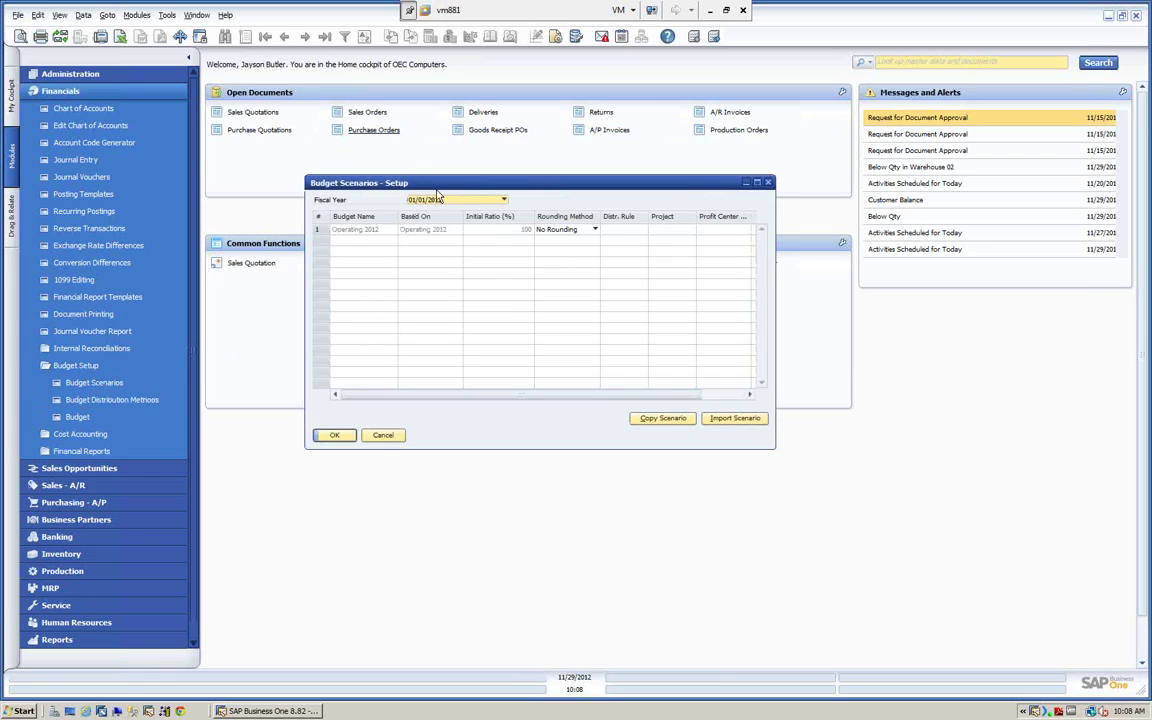
pyautogui.moveTo(450, 188); pyautogui.dragTo(434, 144)
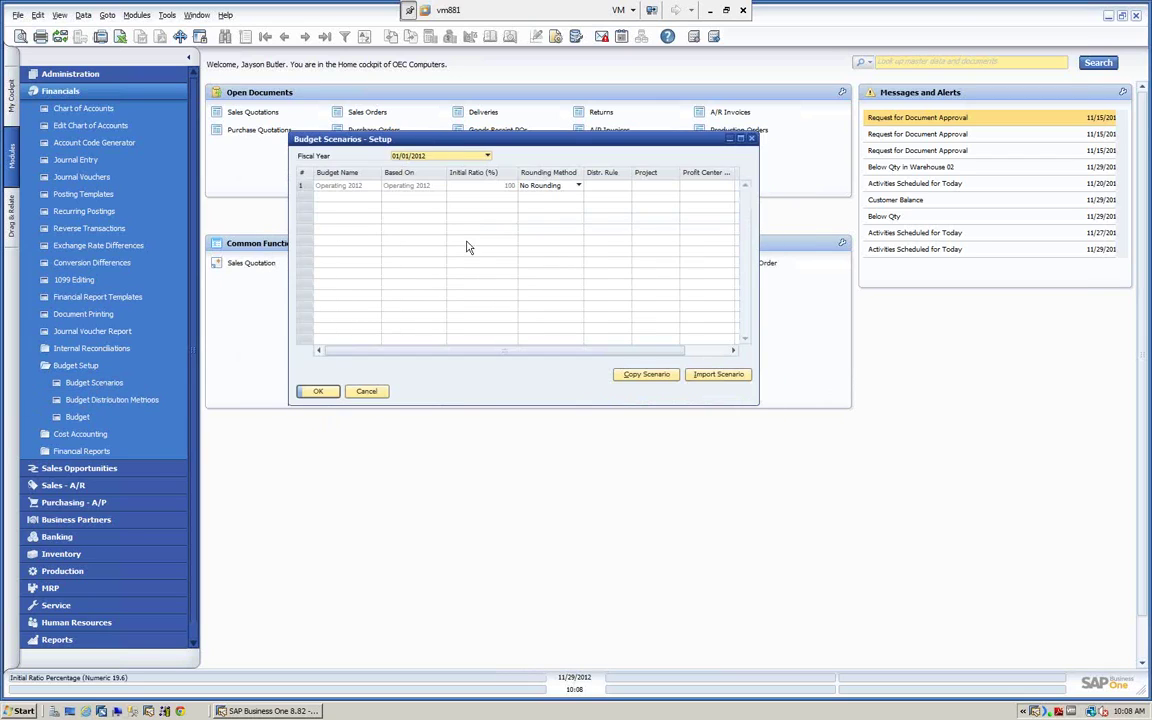
pyautogui.click(647, 375)
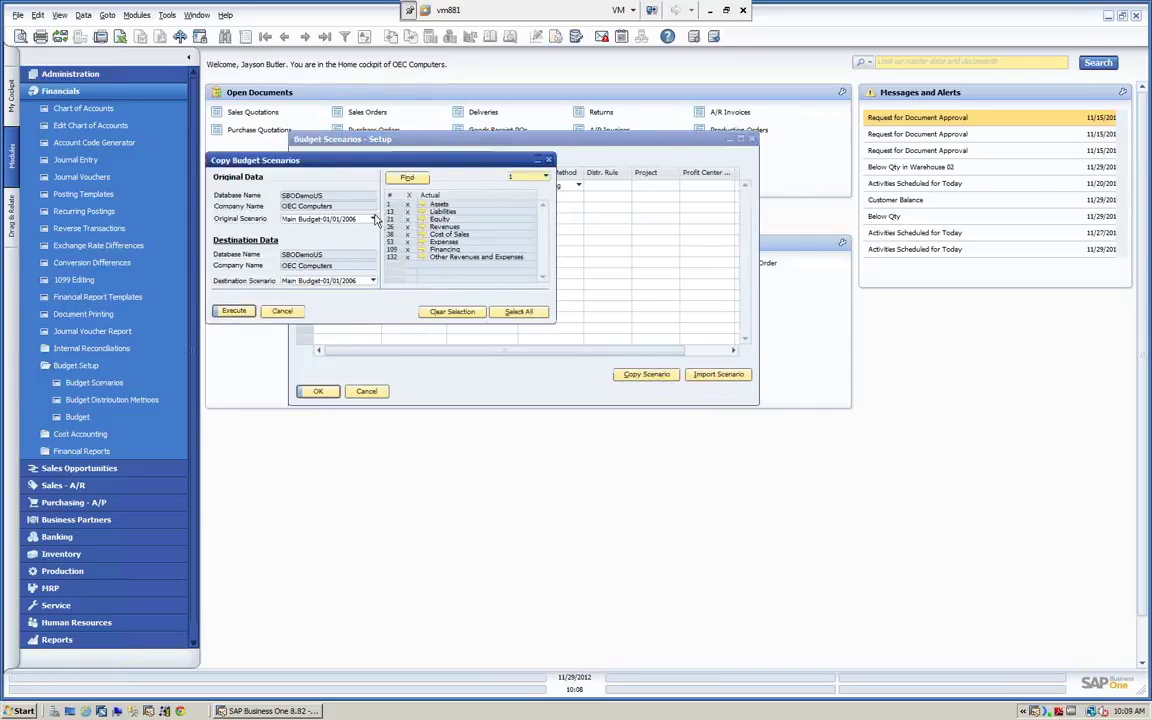
pyautogui.click(372, 219)
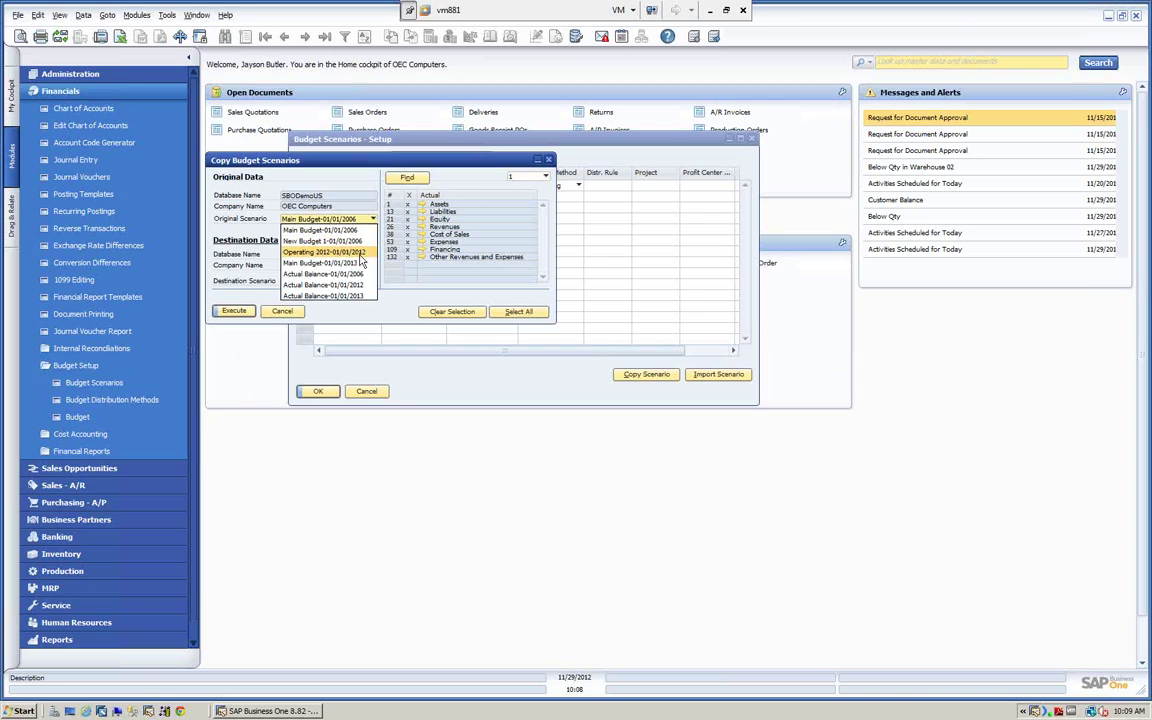
pyautogui.click(345, 254)
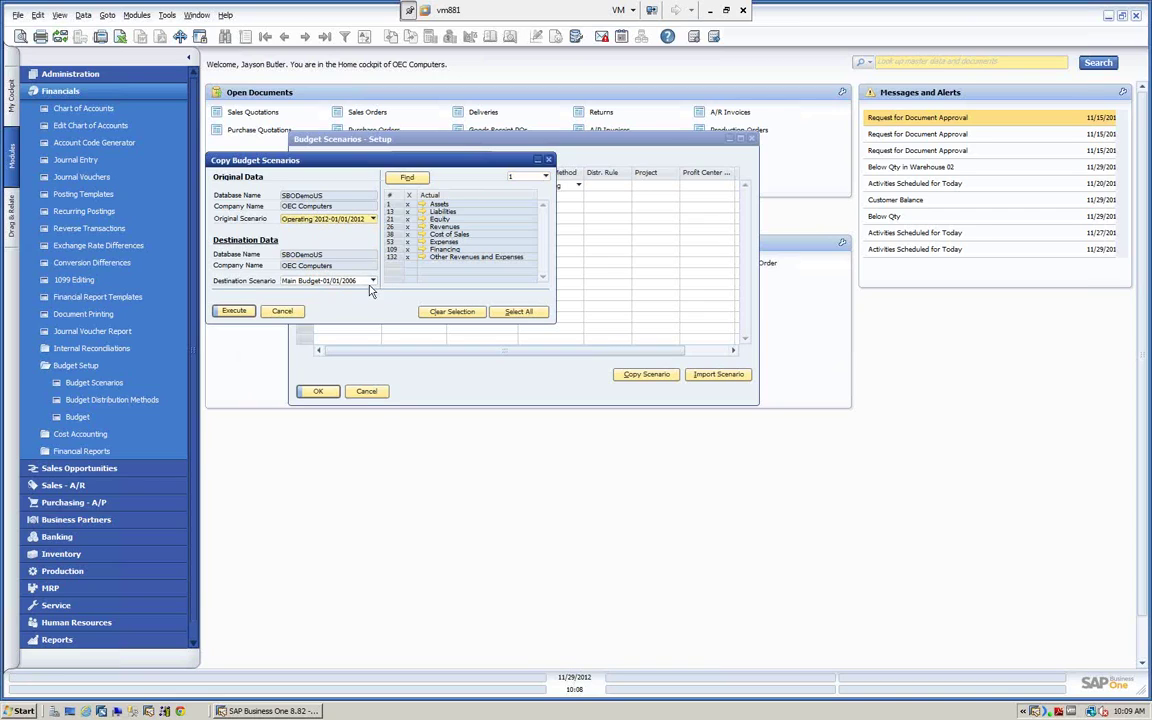
pyautogui.click(374, 282)
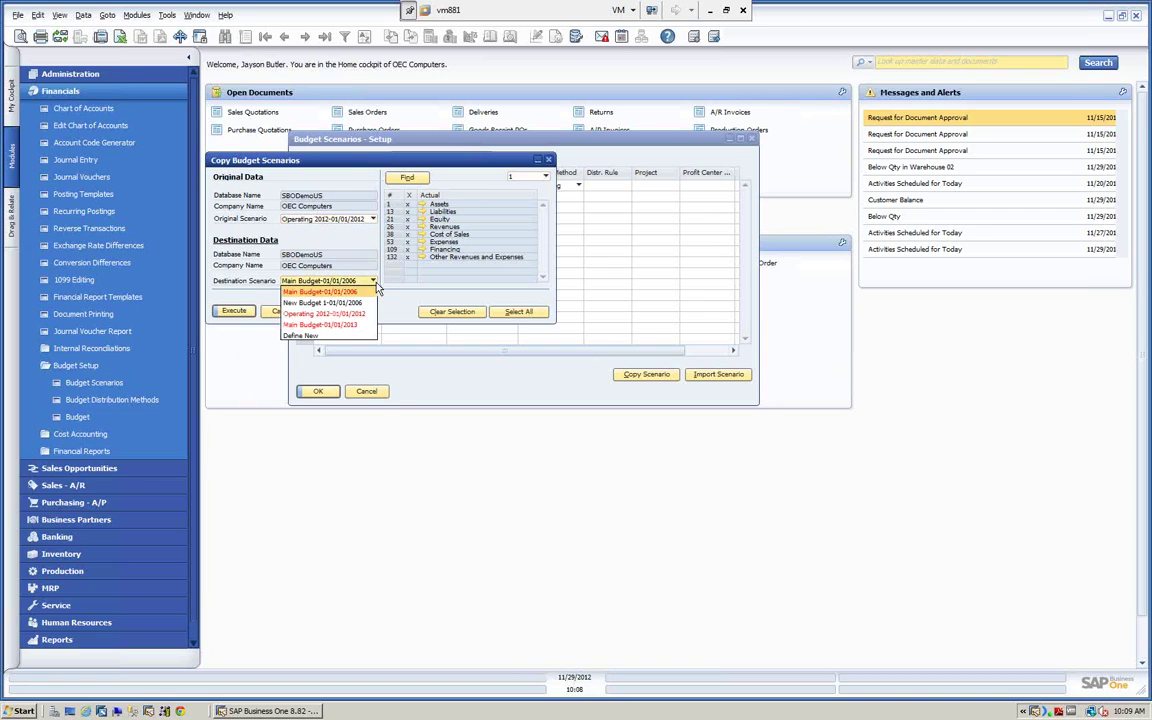
pyautogui.click(329, 326)
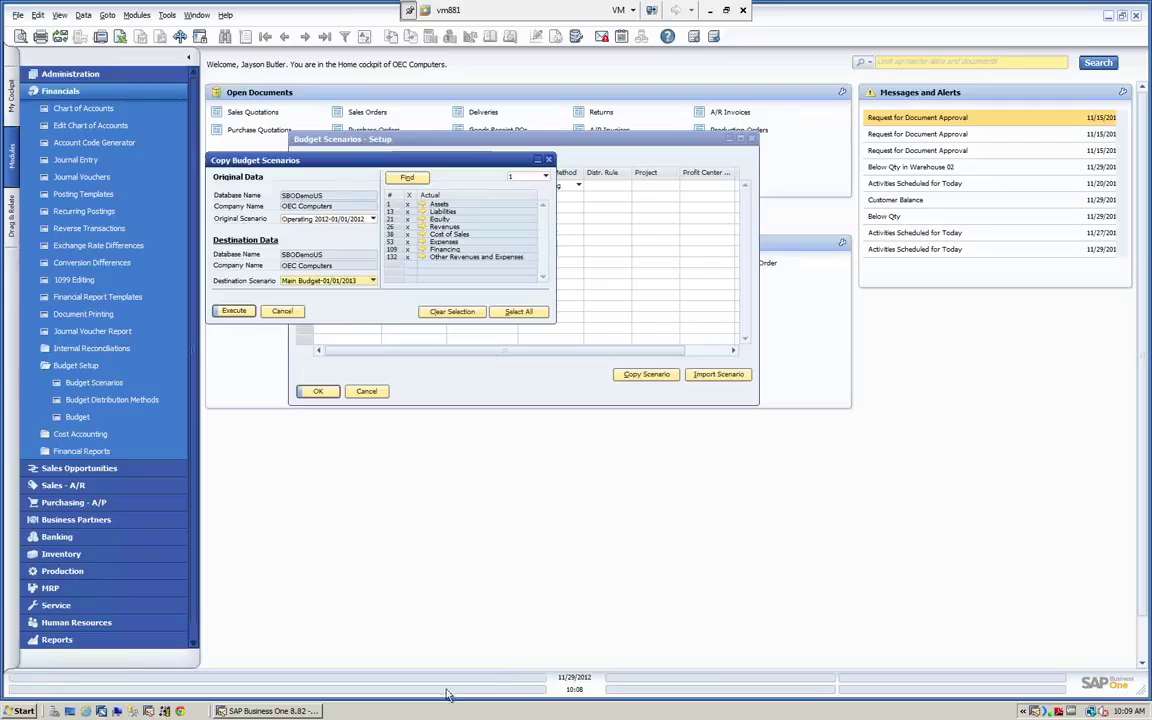
pyautogui.click(236, 313)
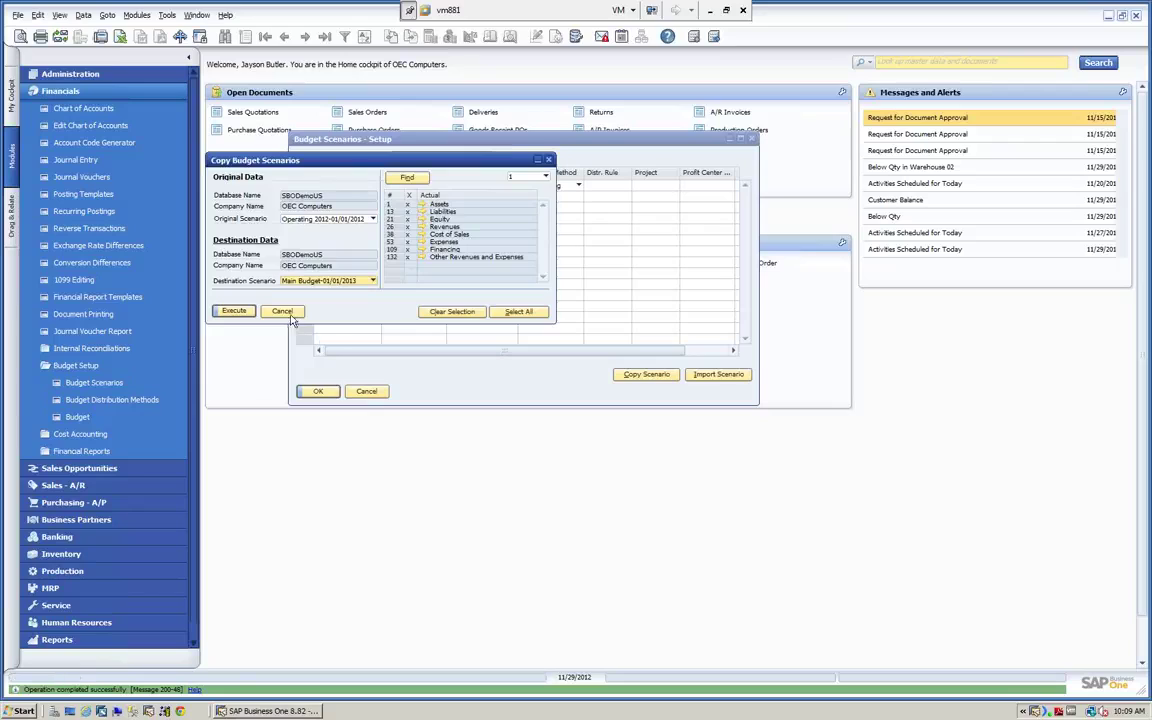
pyautogui.click(286, 314)
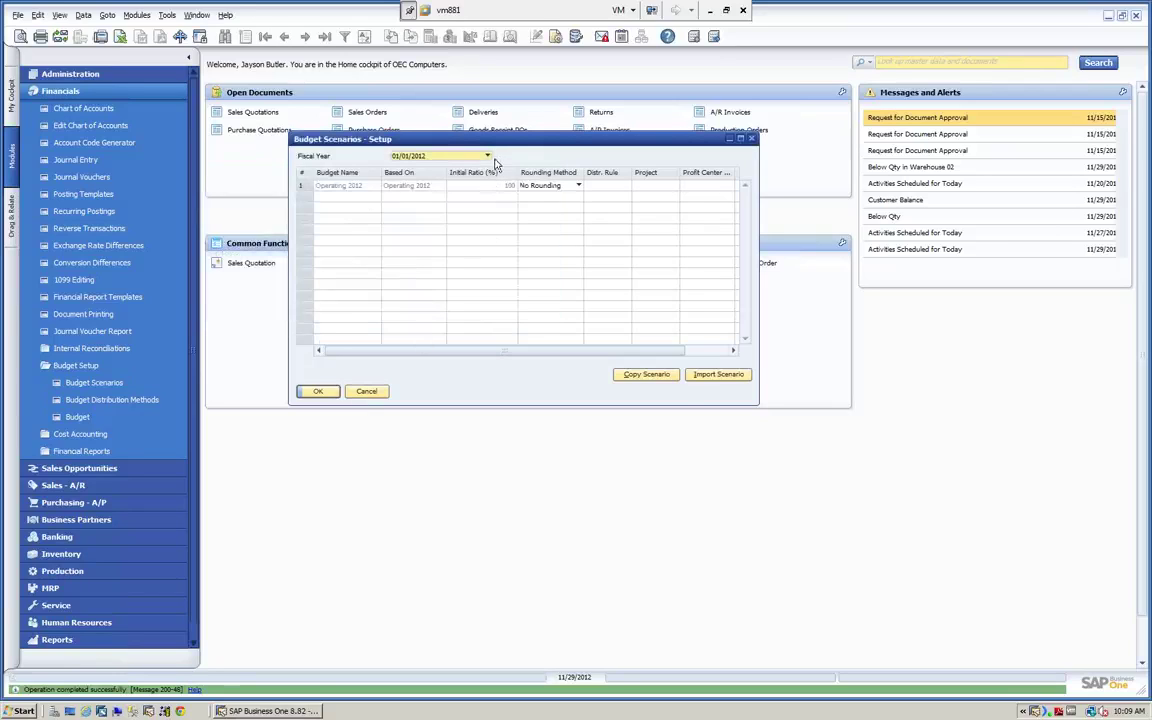
# Review the budget scenarios of fiscal year 01/01/2013, reopen the scenario list briefly, and close it.
pyautogui.click(488, 158)
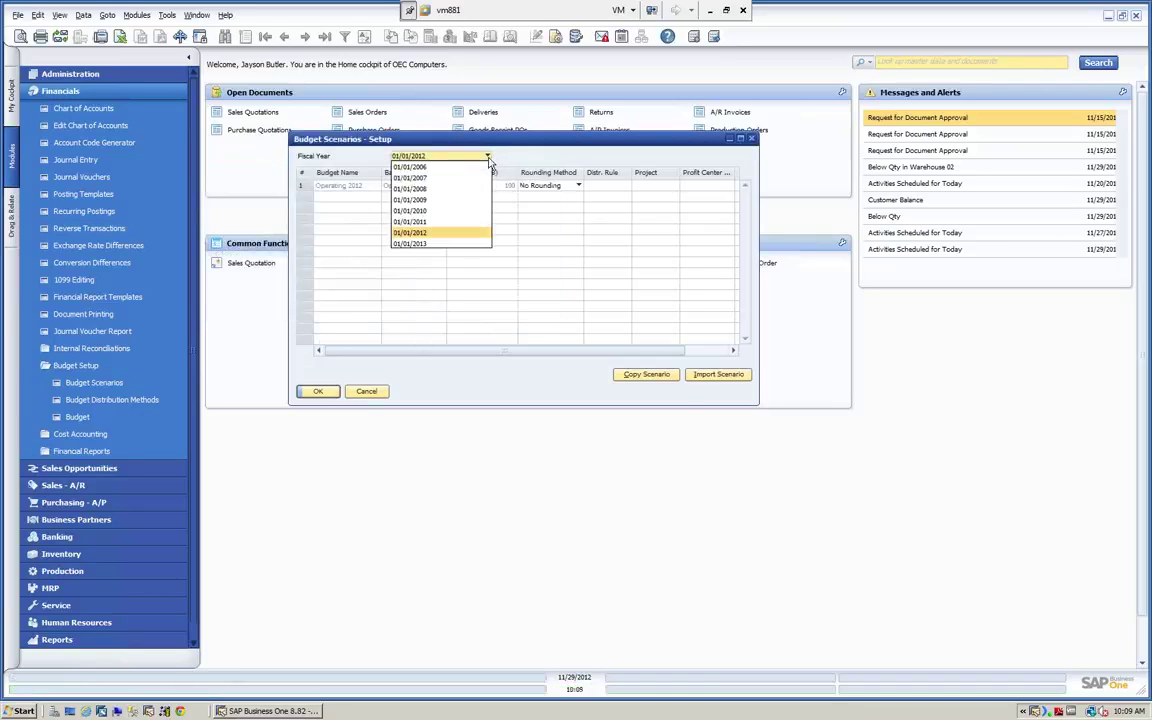
pyautogui.click(424, 246)
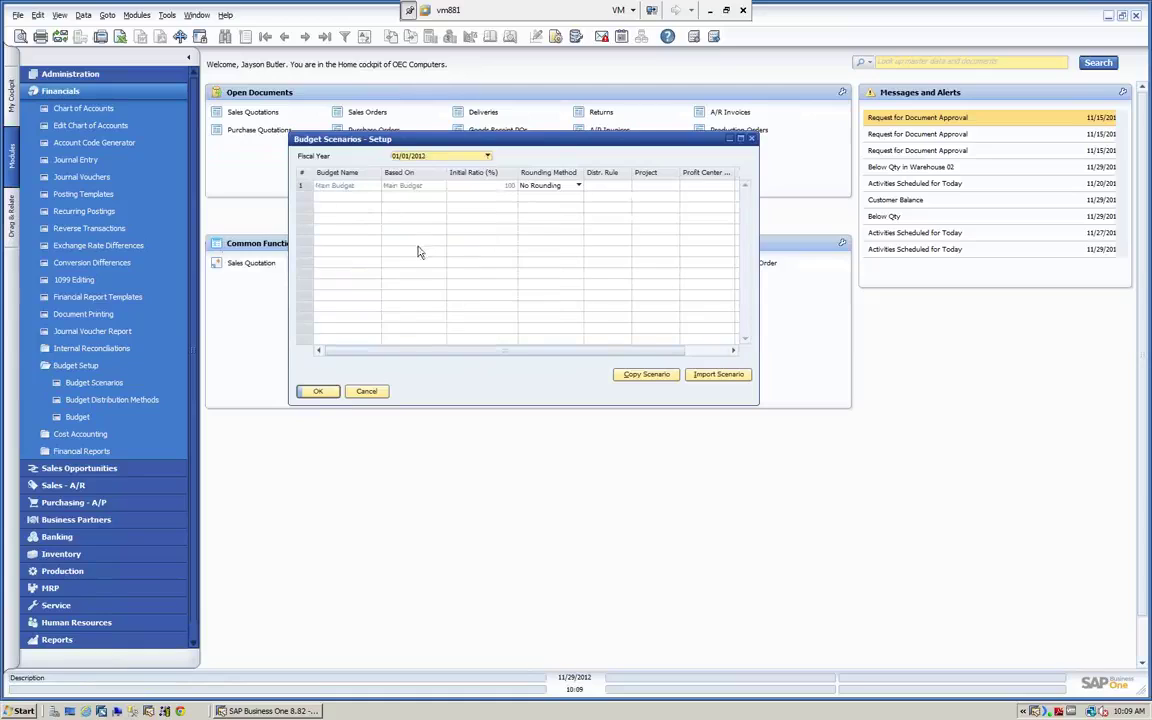
pyautogui.click(318, 392)
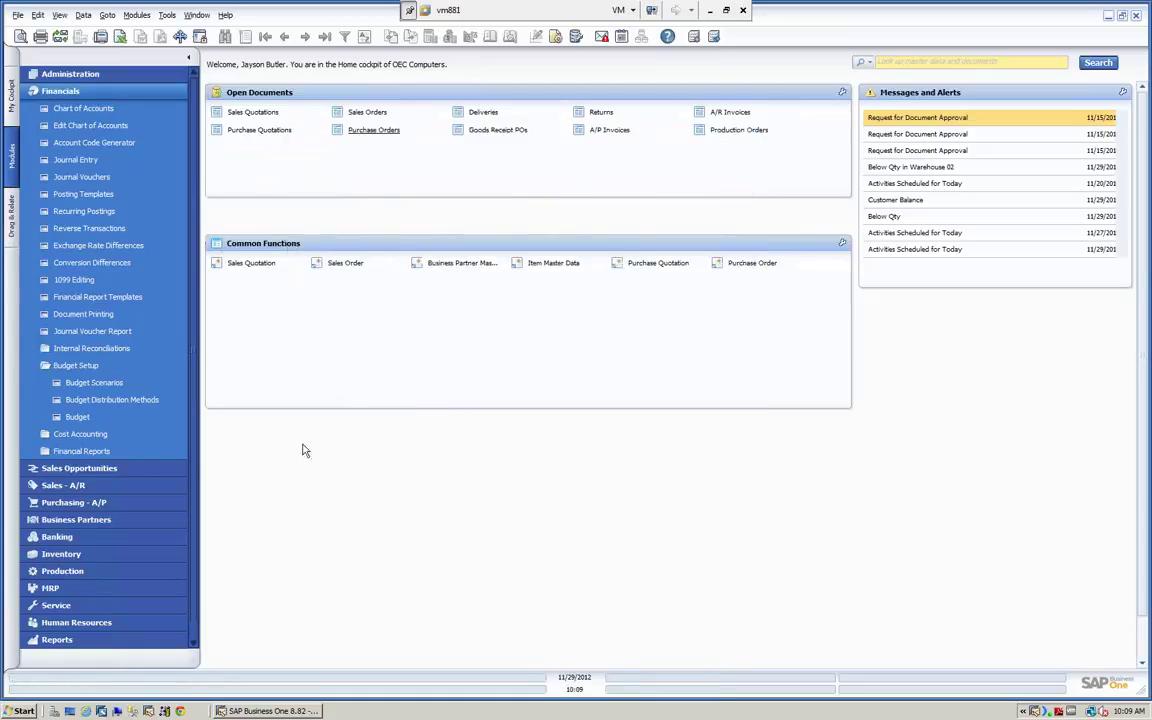
pyautogui.click(90, 384)
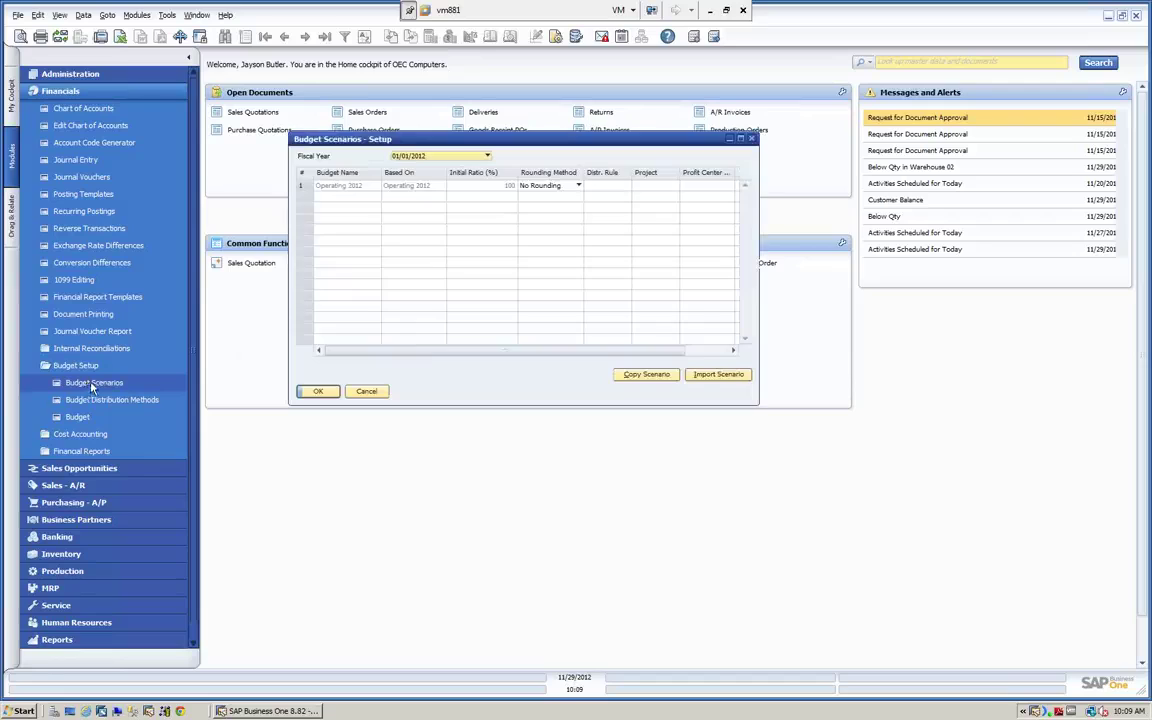
pyautogui.click(366, 392)
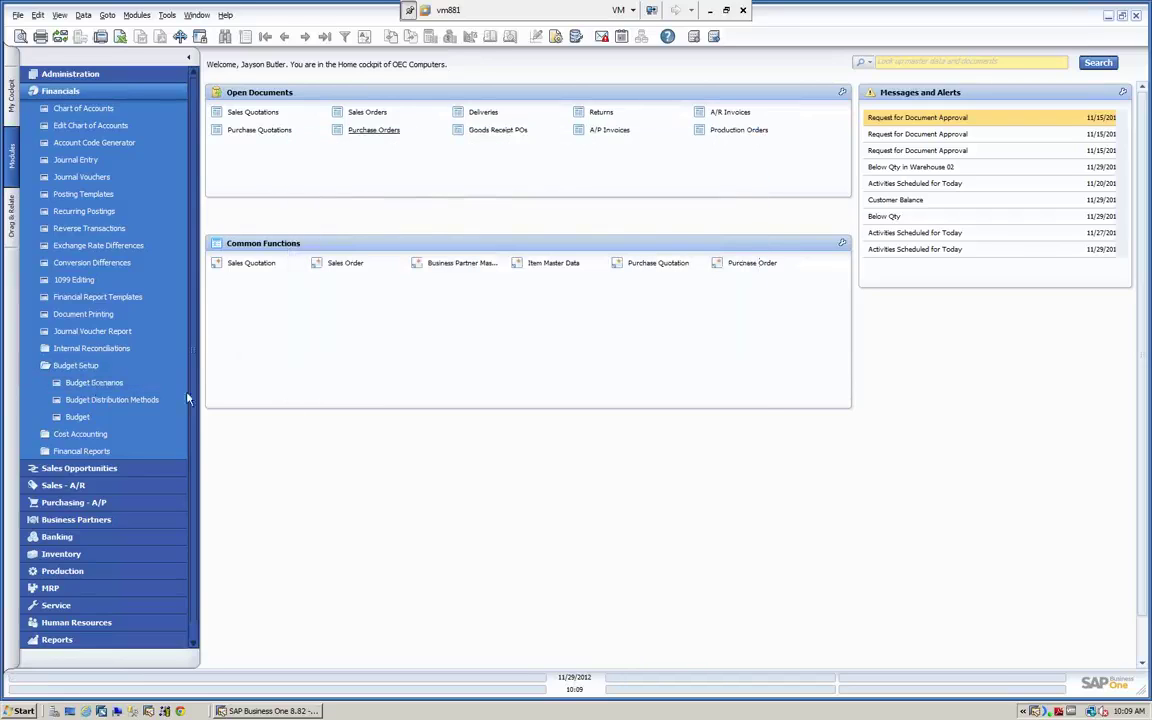
# Open the budget of scenario Main Budget-01/01/2013 to show its account amounts.
pyautogui.click(78, 418)
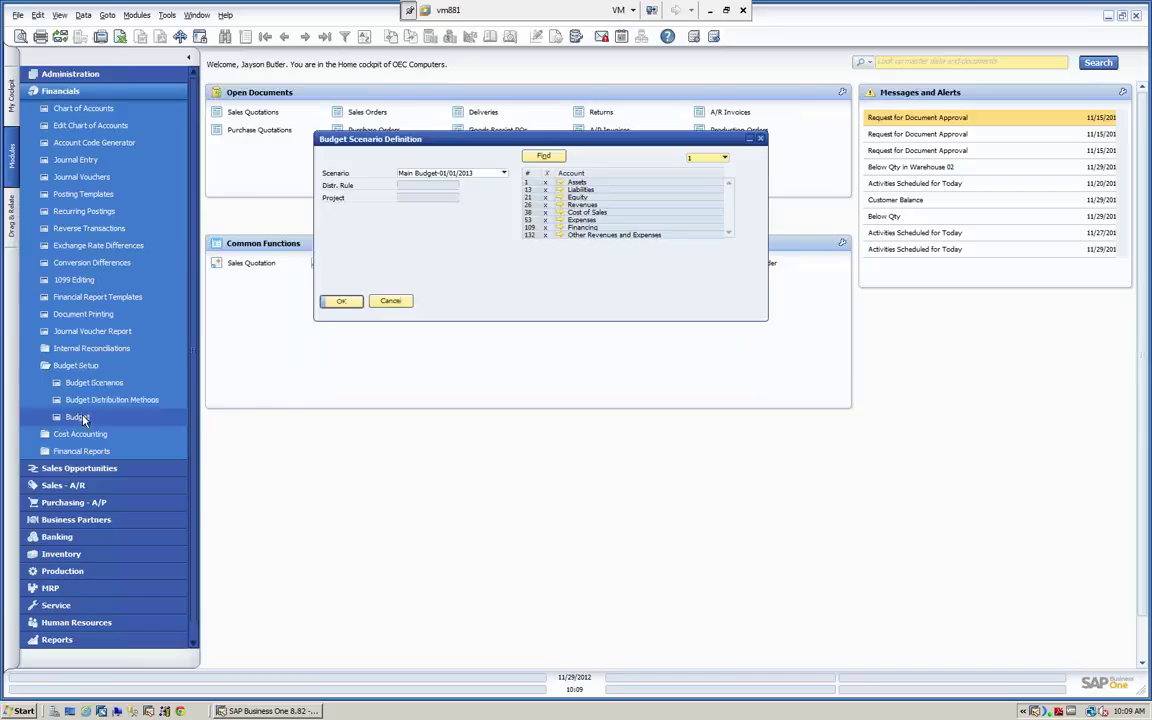
pyautogui.click(503, 174)
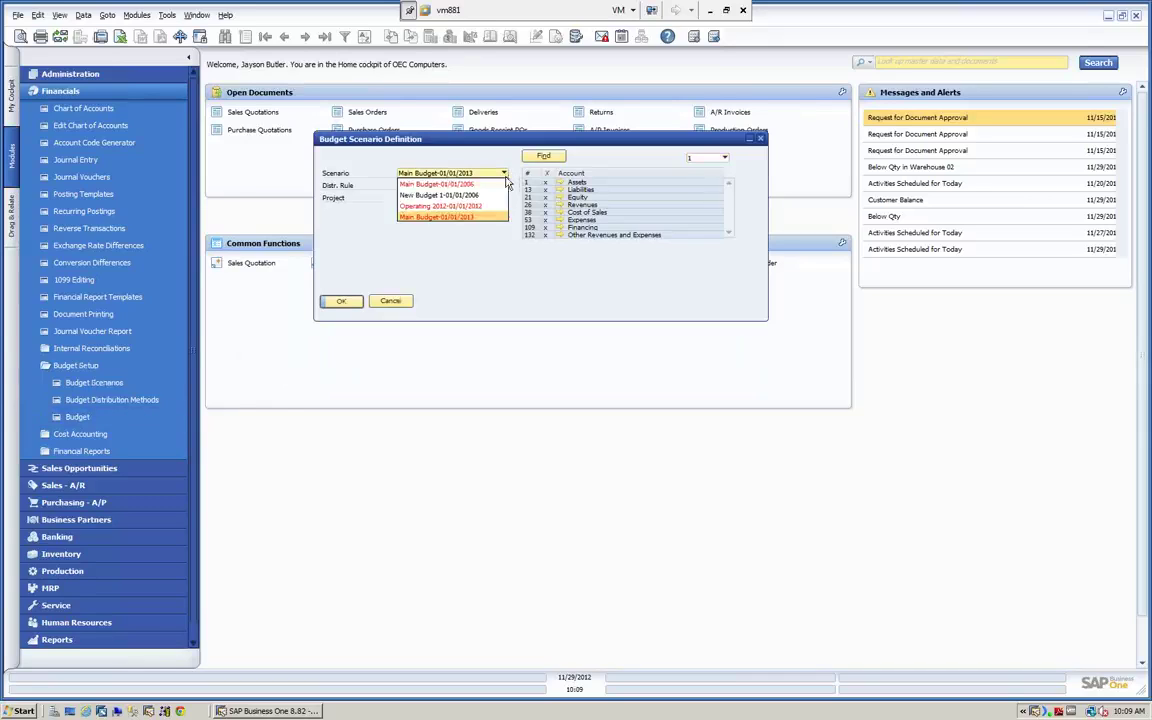
pyautogui.click(465, 218)
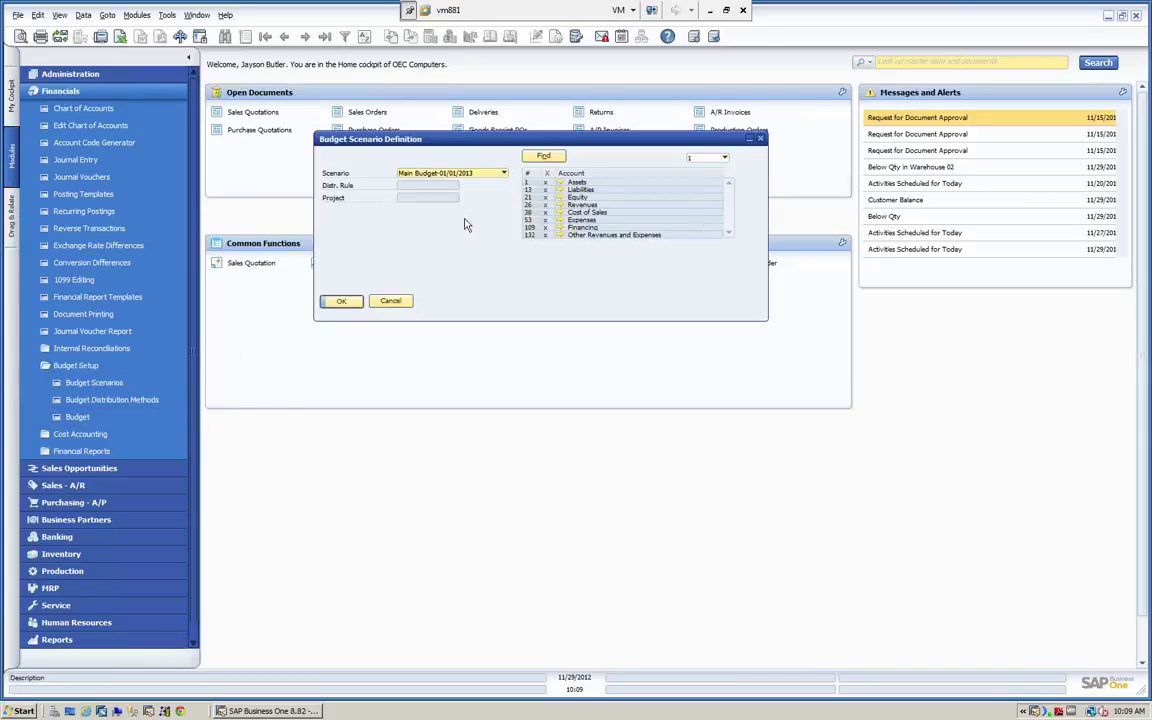
pyautogui.click(340, 301)
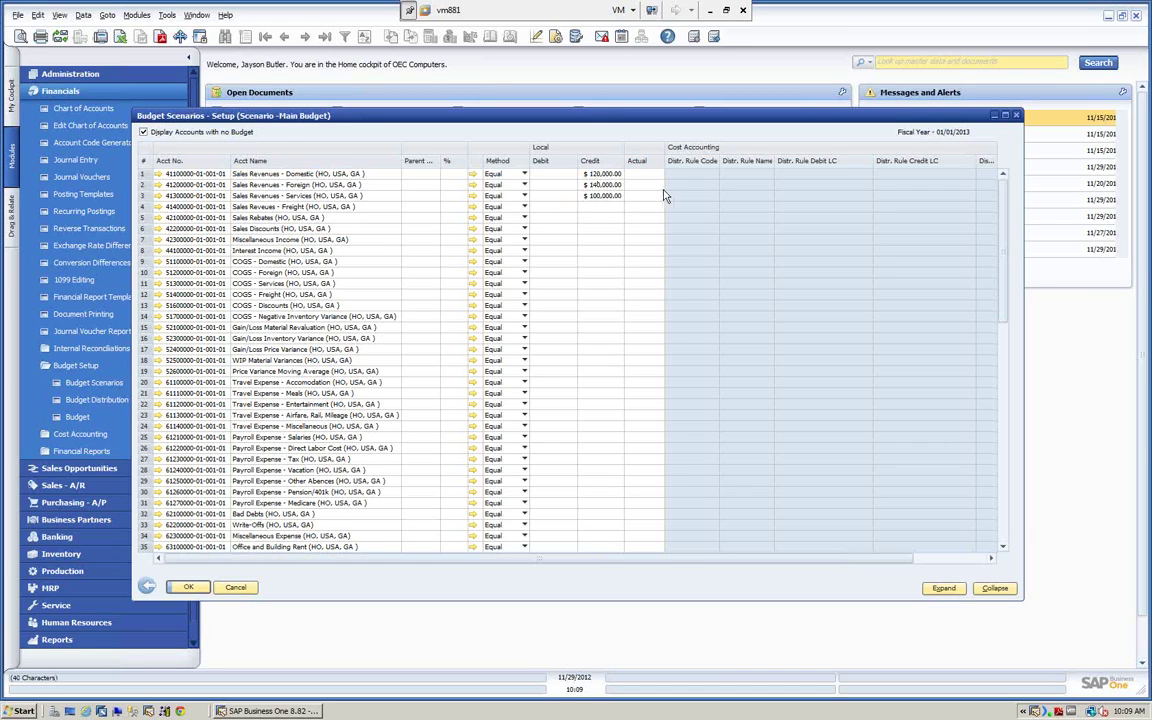
# In the monthly budget details of Sales Revenues - Domestic, set the local amounts for January and February to 12,000 each.
pyautogui.doubleClick(142, 173)
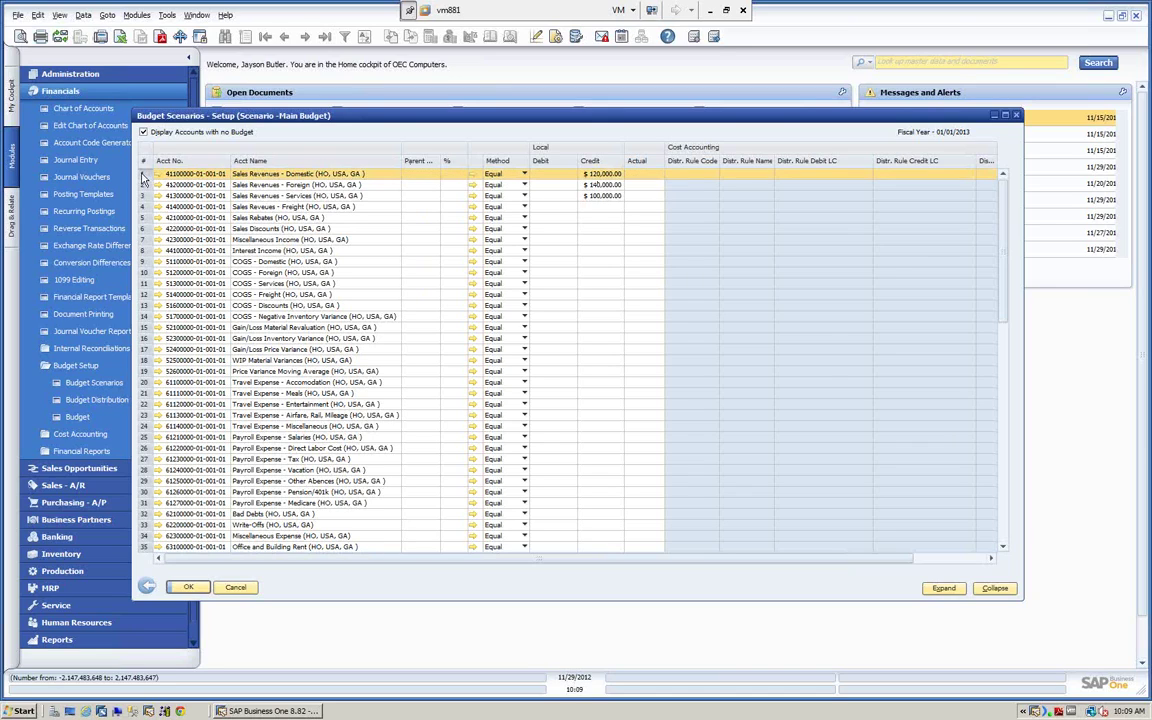
pyautogui.click(772, 264)
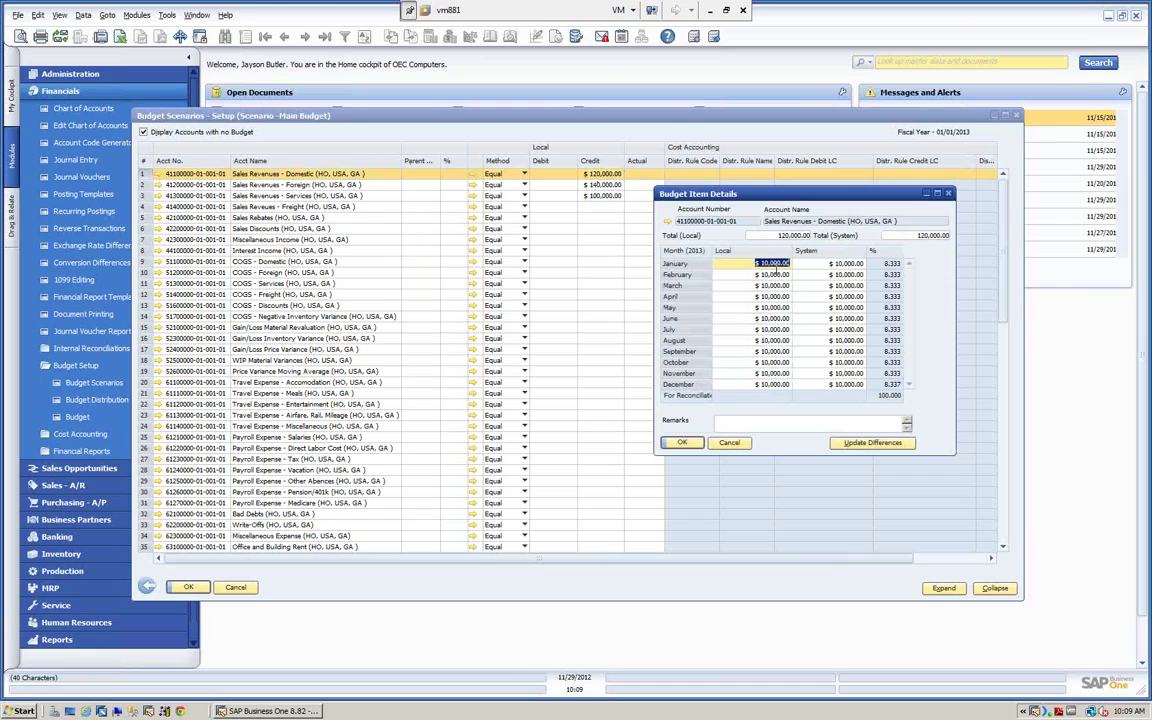
pyautogui.write('12')
pyautogui.press('Tab')
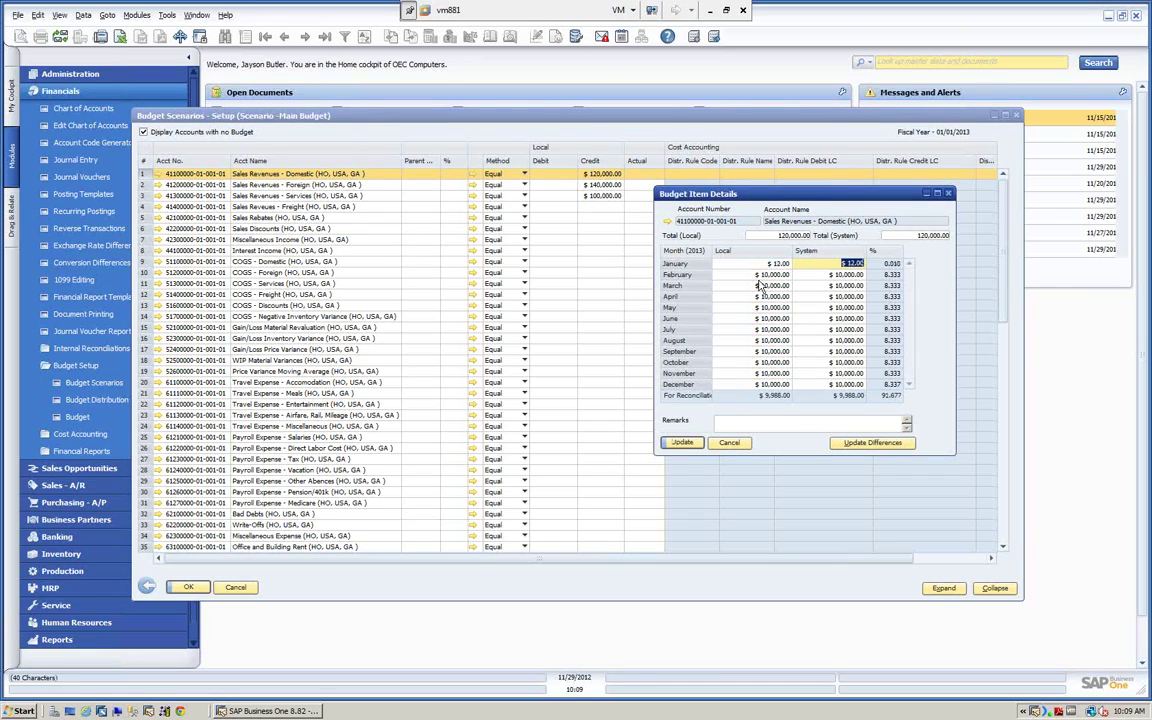
pyautogui.click(752, 264)
pyautogui.write('12')
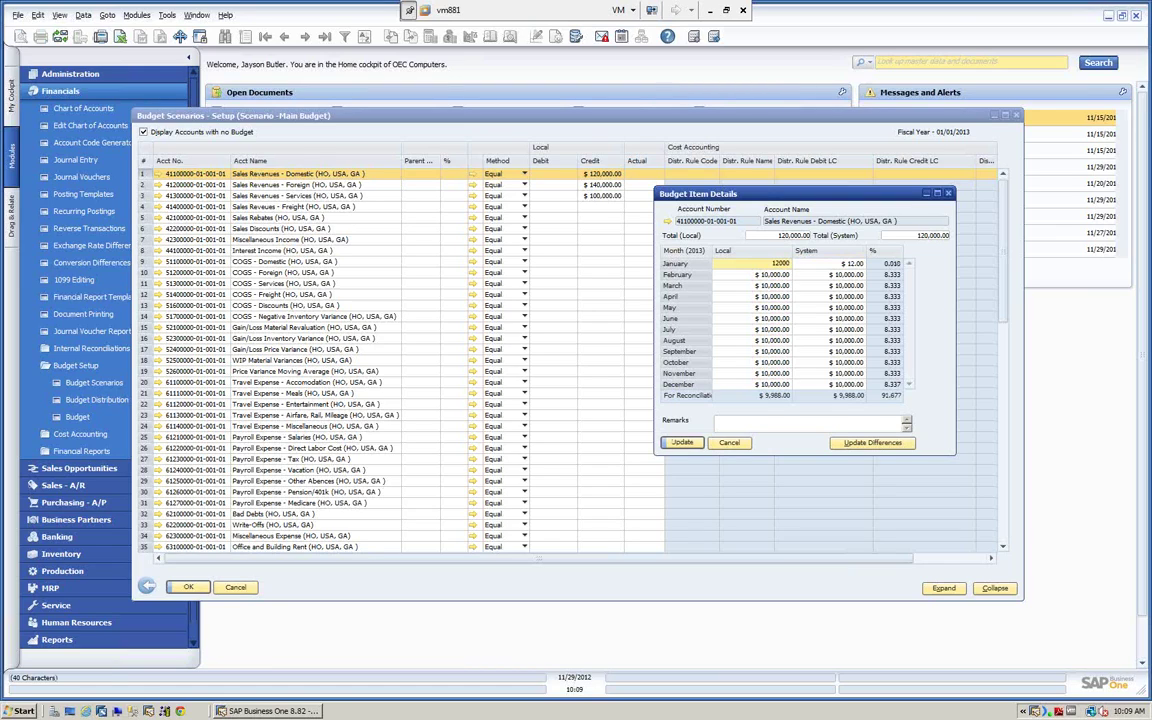
pyautogui.press('Down')
pyautogui.write('12')
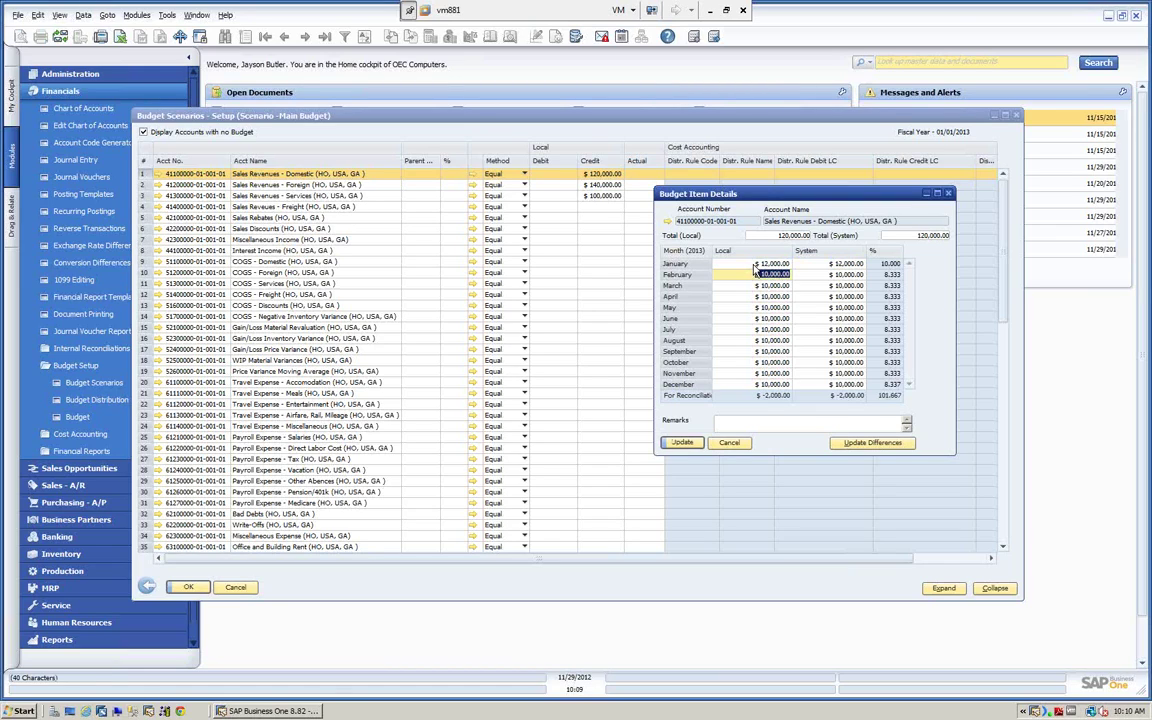
pyautogui.press('Tab')
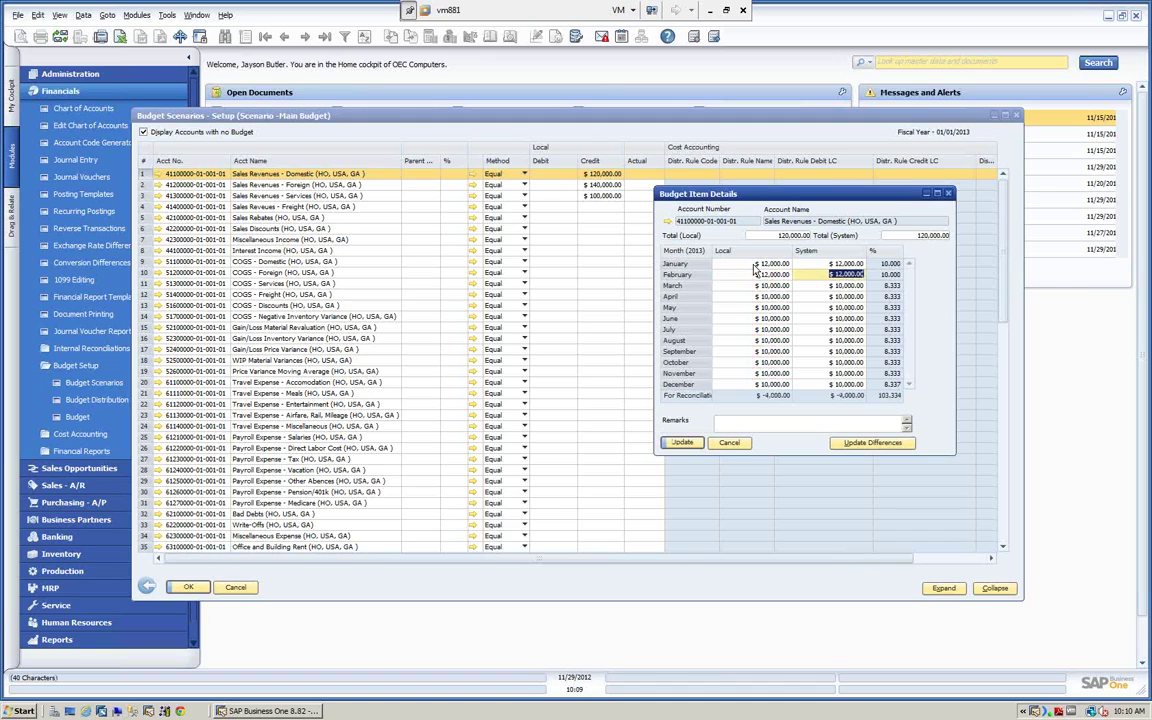
# Reconcile the monthly amounts of Sales Revenues - Domestic with Update Differences, and save and close the budget item details.
pyautogui.click(684, 443)
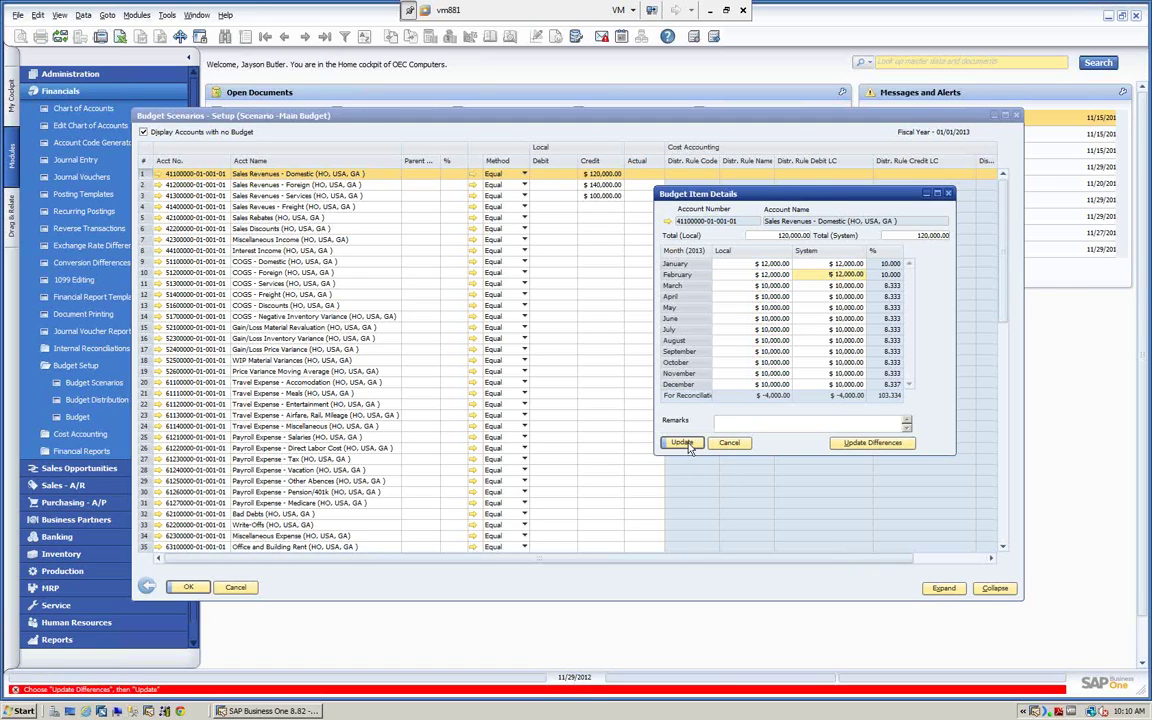
pyautogui.click(872, 446)
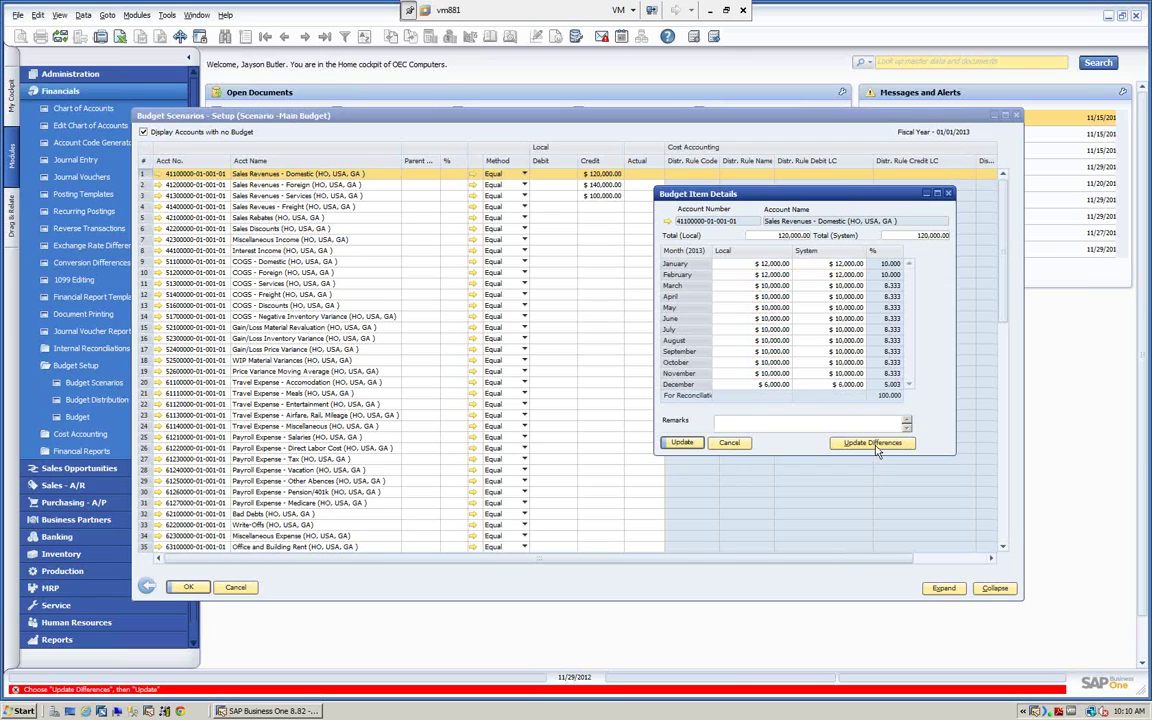
pyautogui.click(682, 444)
pyautogui.click(682, 444)
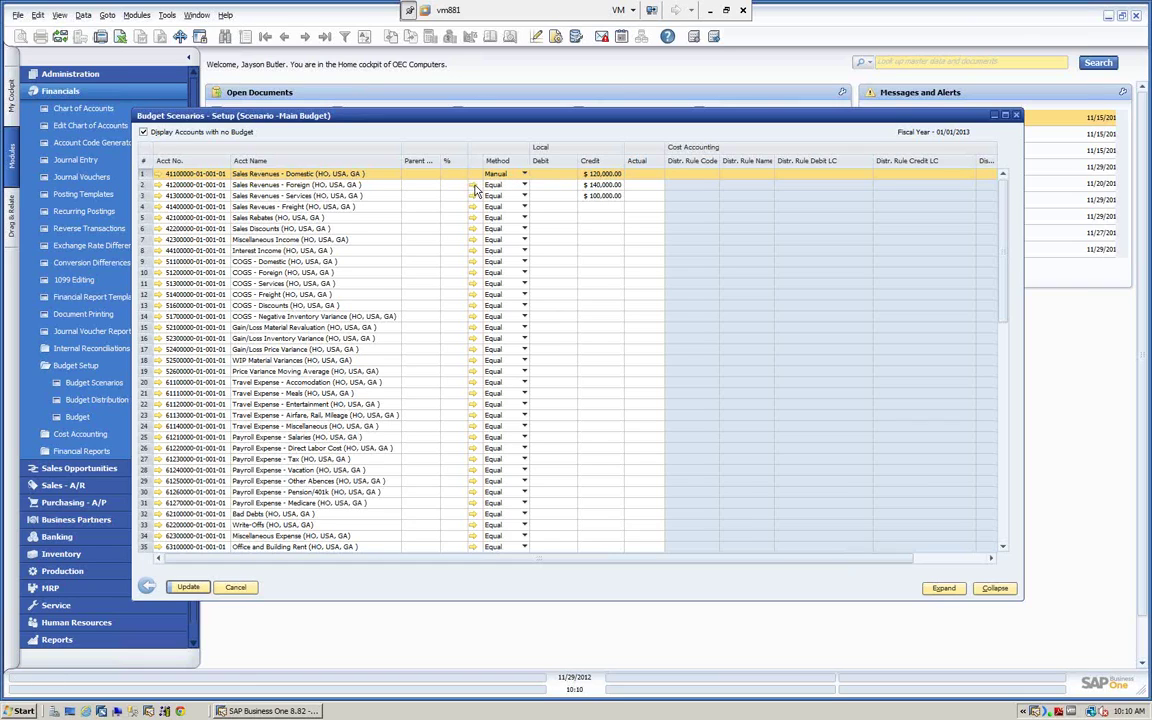
# Recheck the monthly details of Sales Revenues - Domestic, save the 2013 Main Budget, and close it along with the scenario definition.
pyautogui.doubleClick(142, 173)
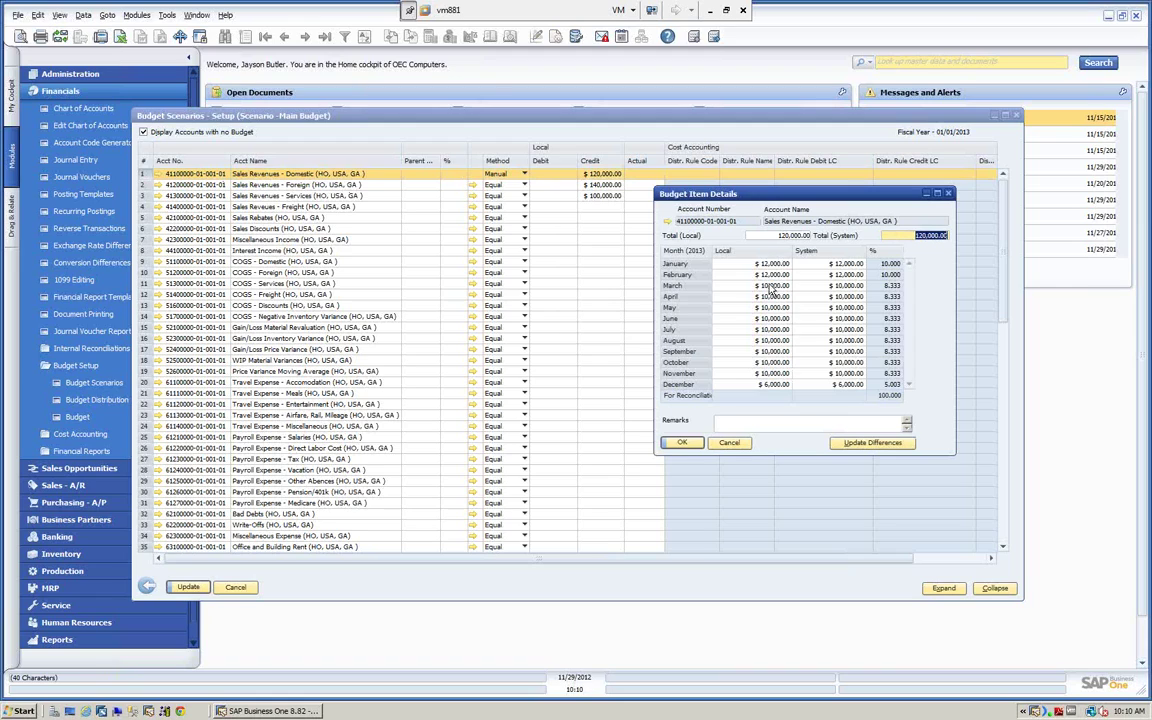
pyautogui.click(700, 443)
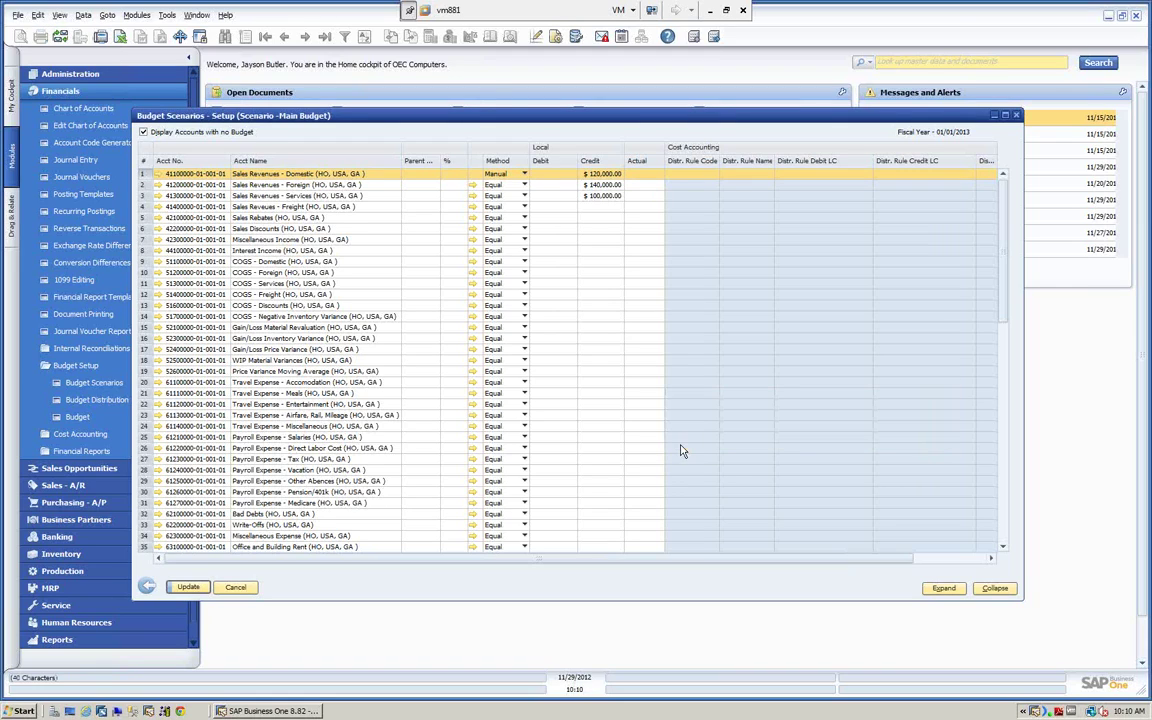
pyautogui.click(188, 587)
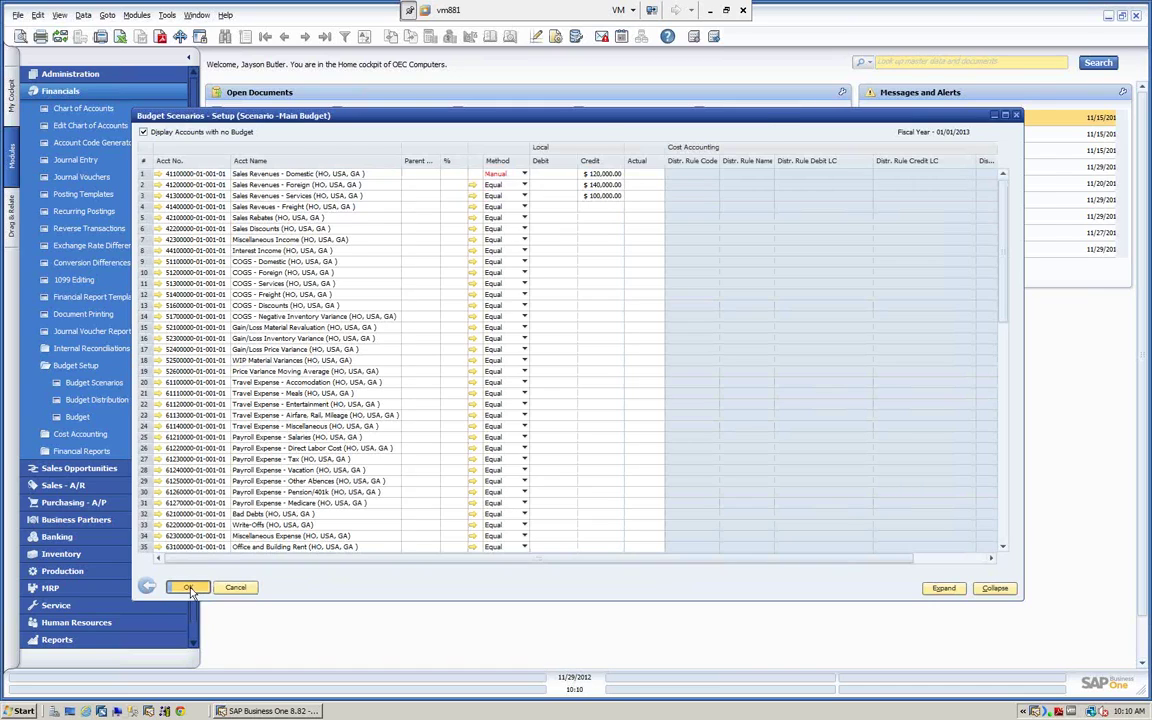
pyautogui.click(188, 587)
pyautogui.click(391, 302)
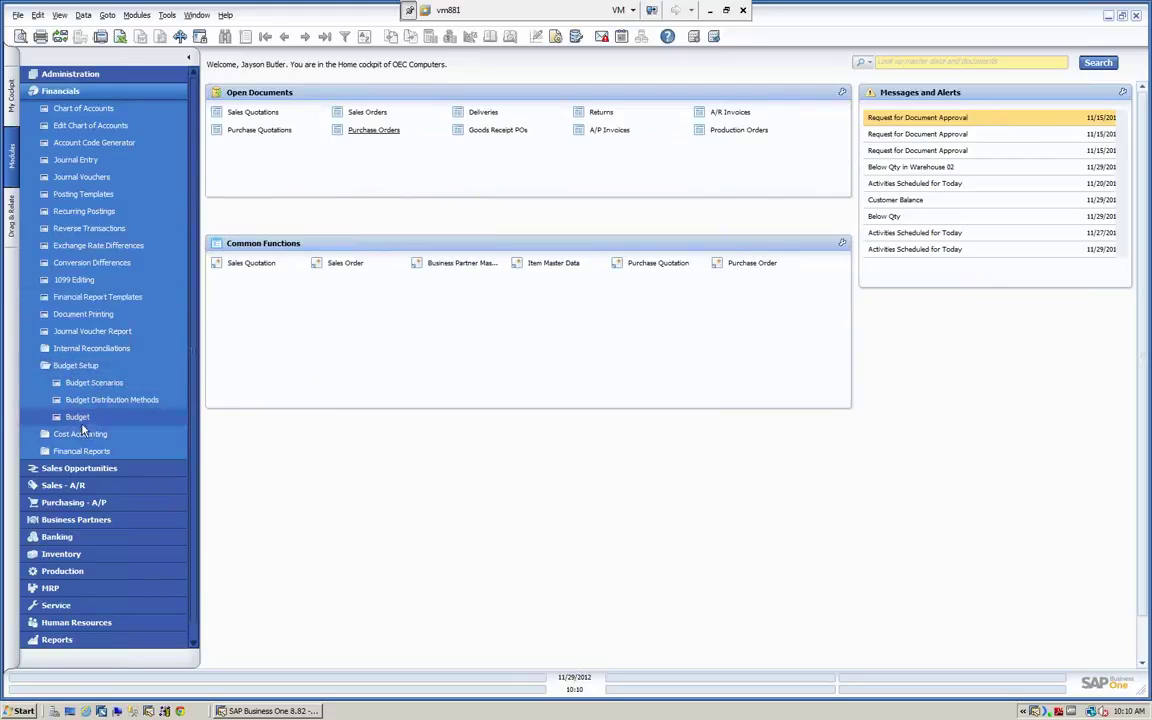
# In the budget scenarios for fiscal year 01/01/2012, try adding a scenario based on Operating 2012 with an initial ratio of 90%, and discard it.
pyautogui.click(88, 383)
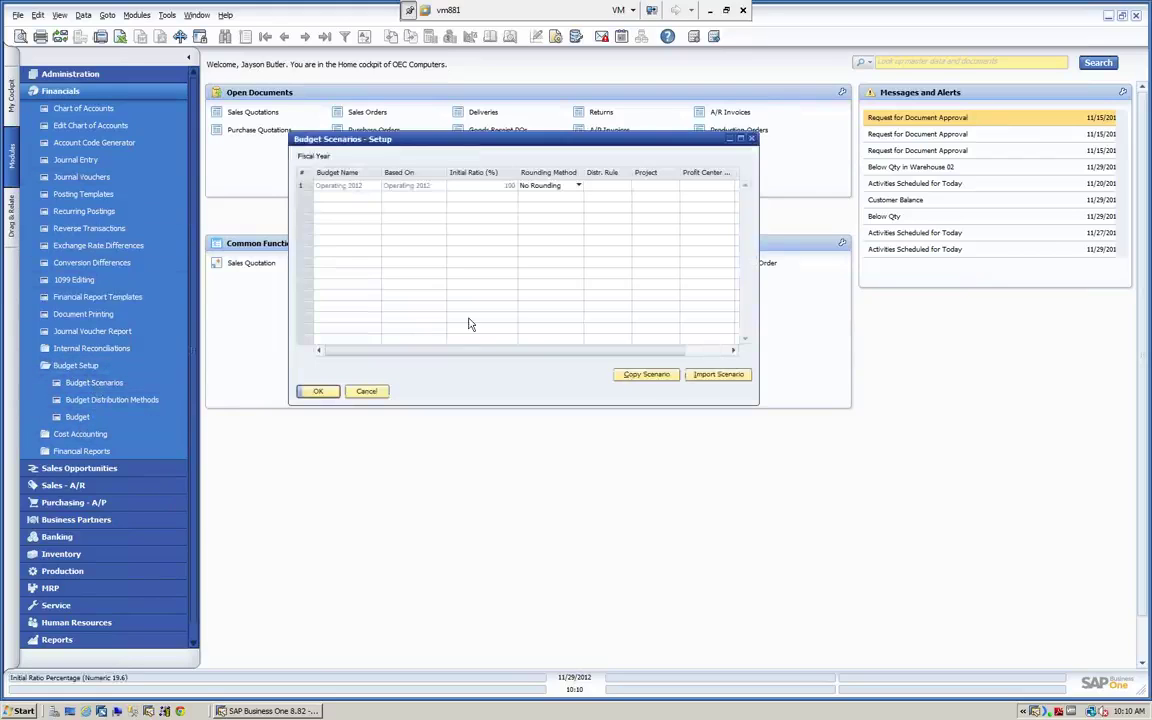
pyautogui.click(489, 163)
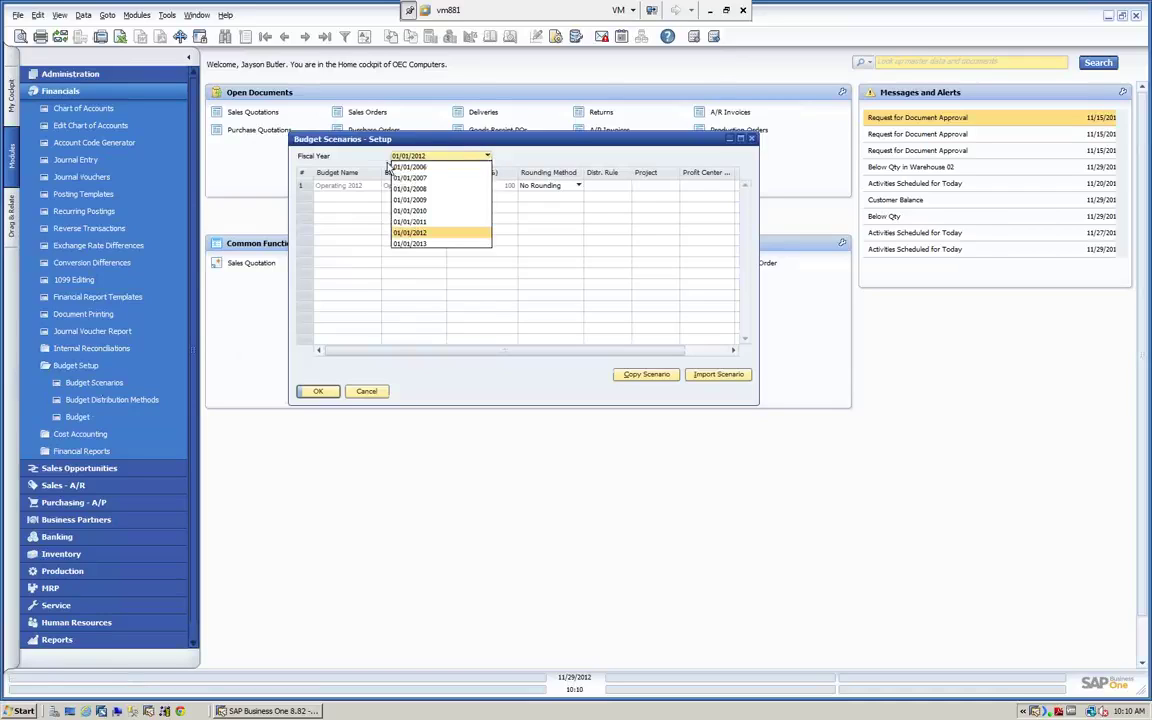
pyautogui.click(411, 232)
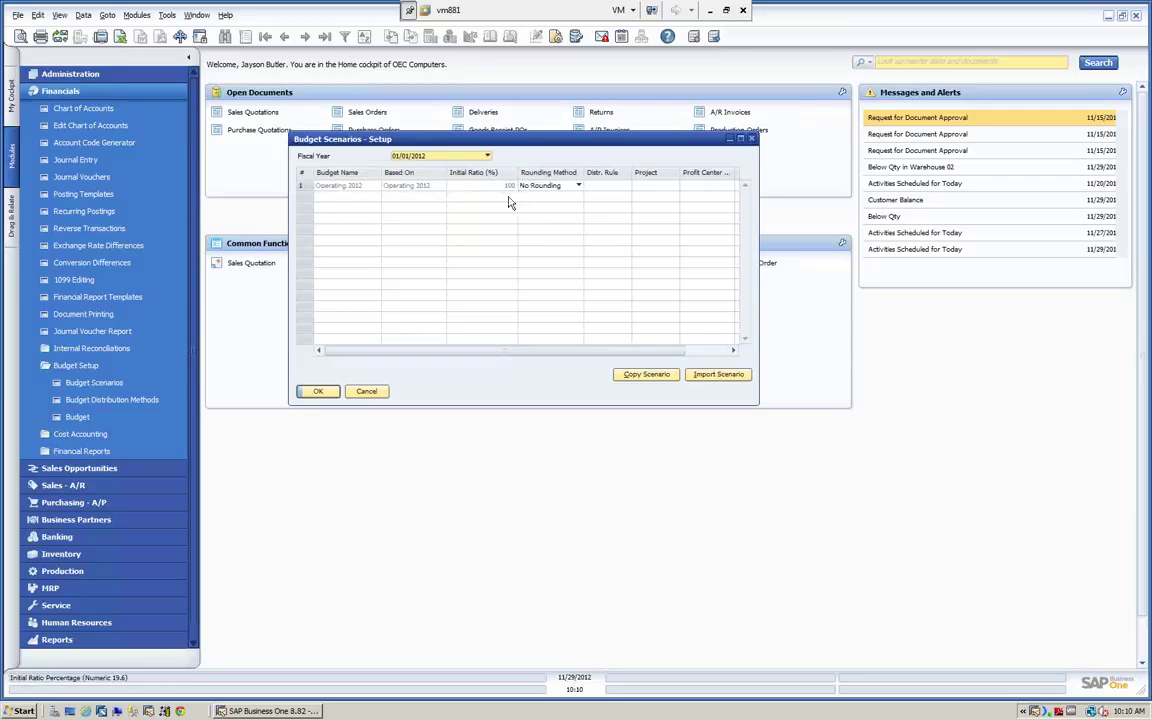
pyautogui.rightClick(301, 187)
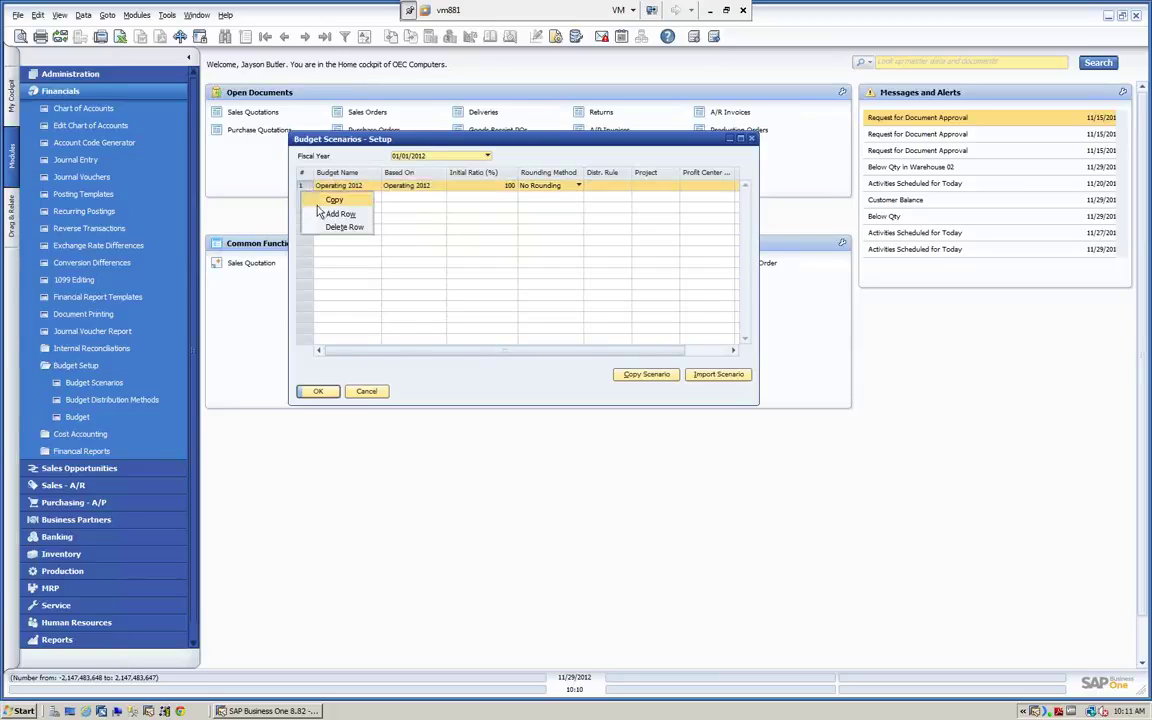
pyautogui.click(331, 215)
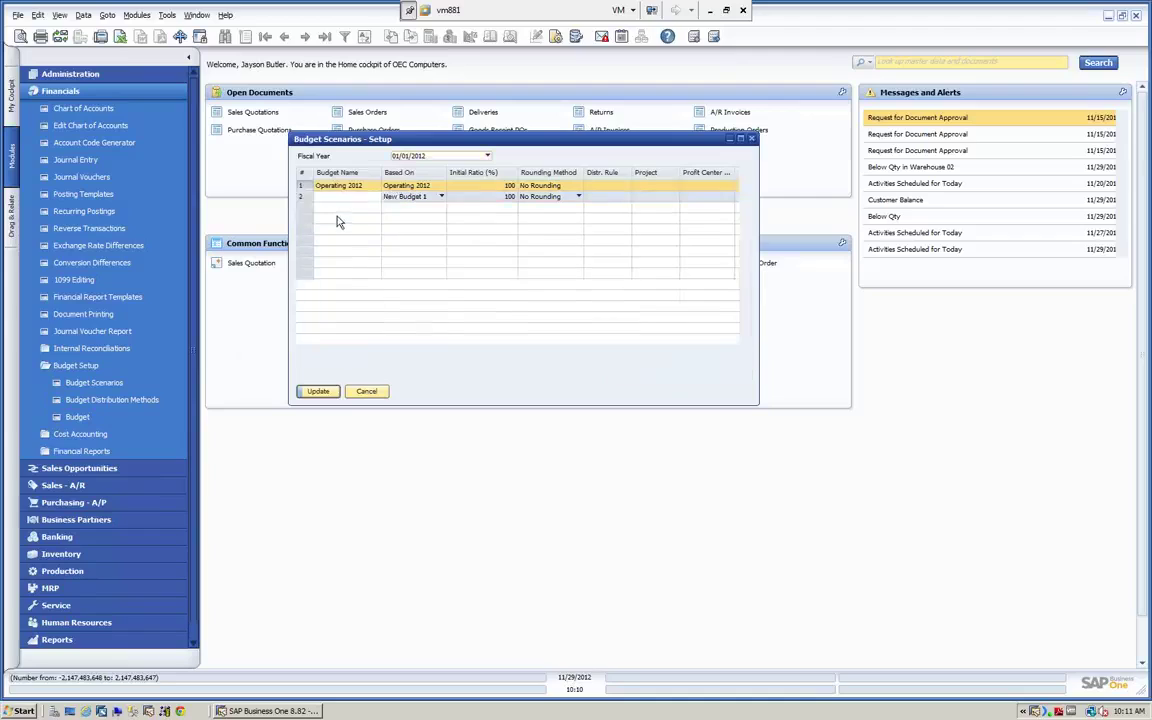
pyautogui.click(441, 197)
pyautogui.click(410, 208)
pyautogui.click(483, 197)
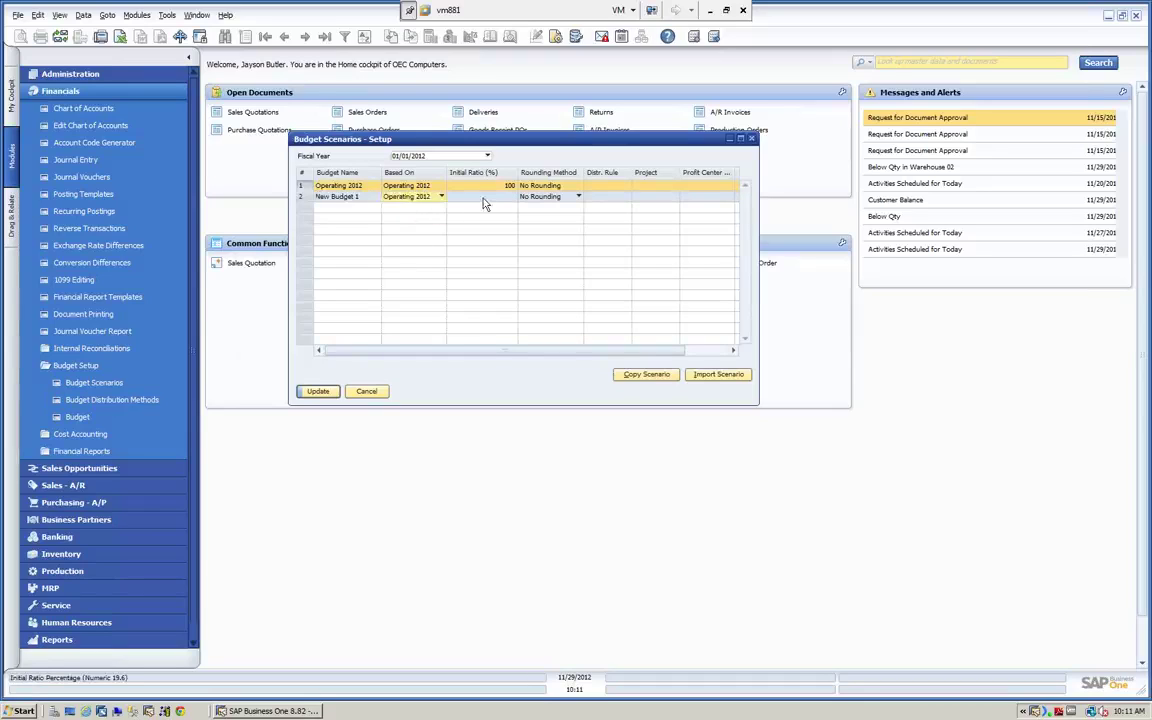
pyautogui.write('90')
pyautogui.press('Tab')
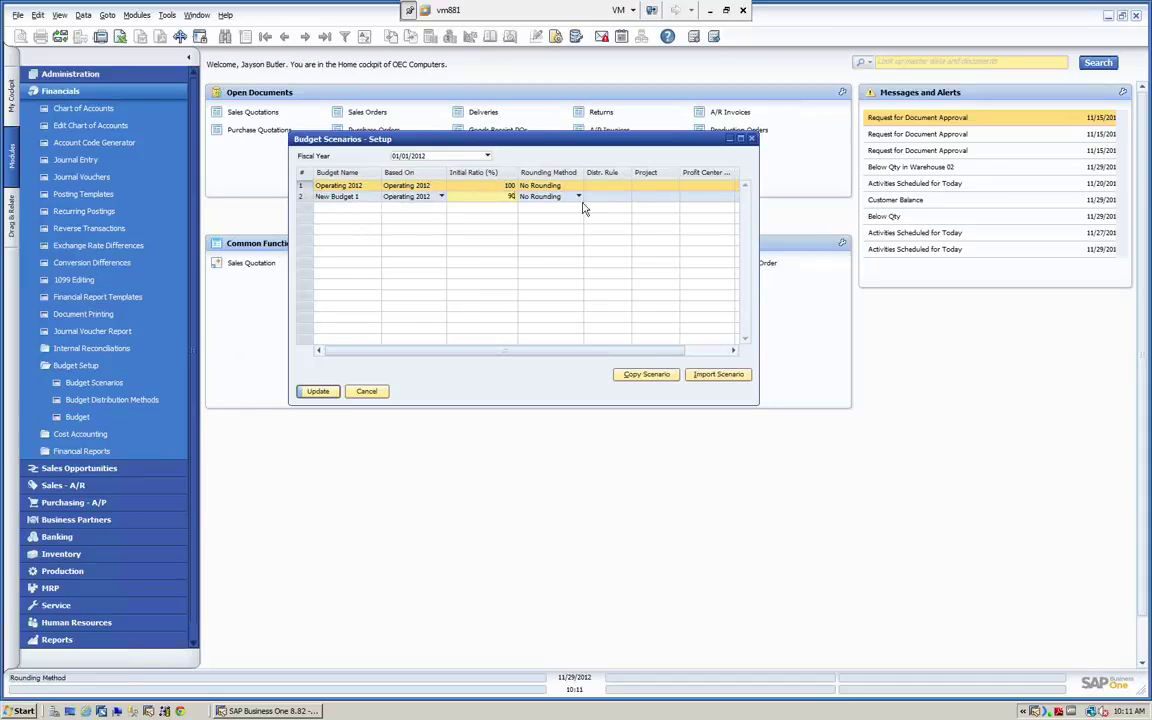
pyautogui.click(367, 392)
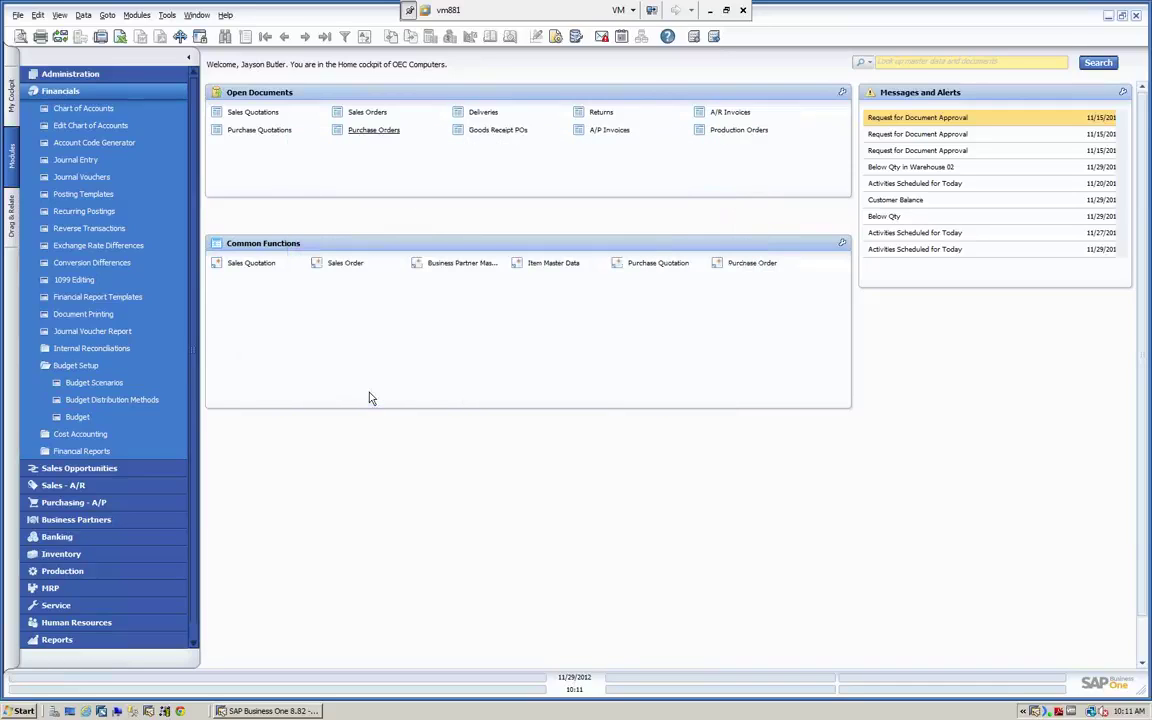
# Reopen the budget scenarios setup and view the options for copying a scenario, leaving without copying.
pyautogui.click(97, 384)
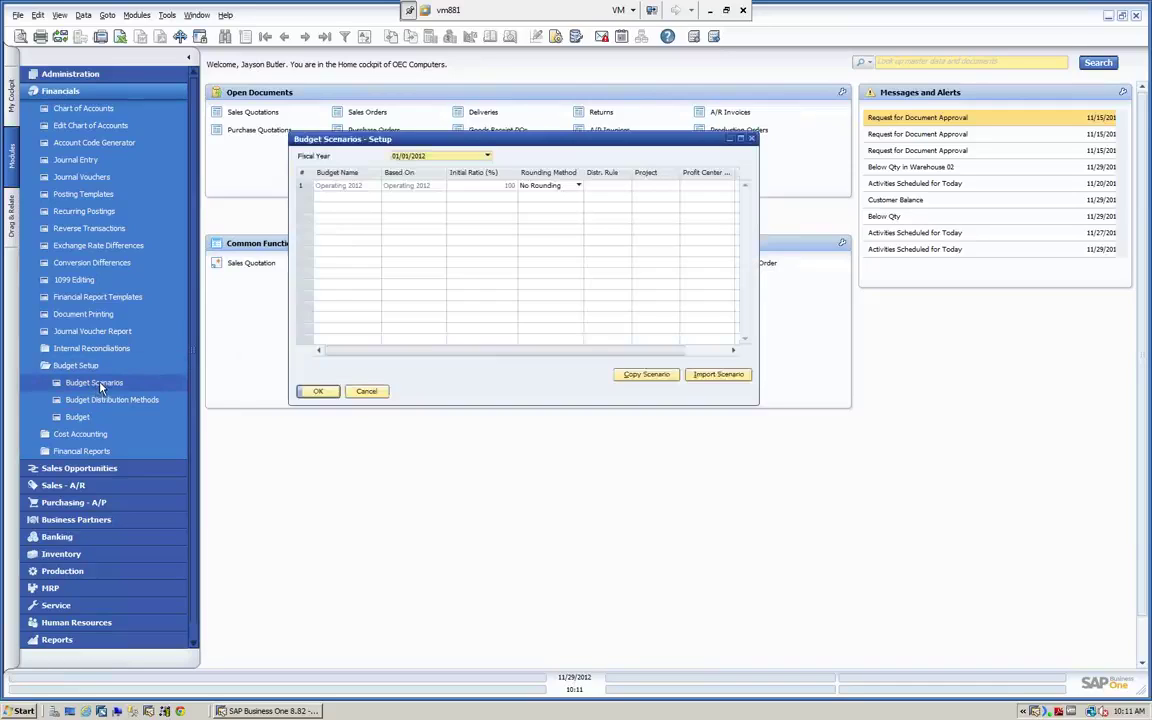
pyautogui.click(646, 375)
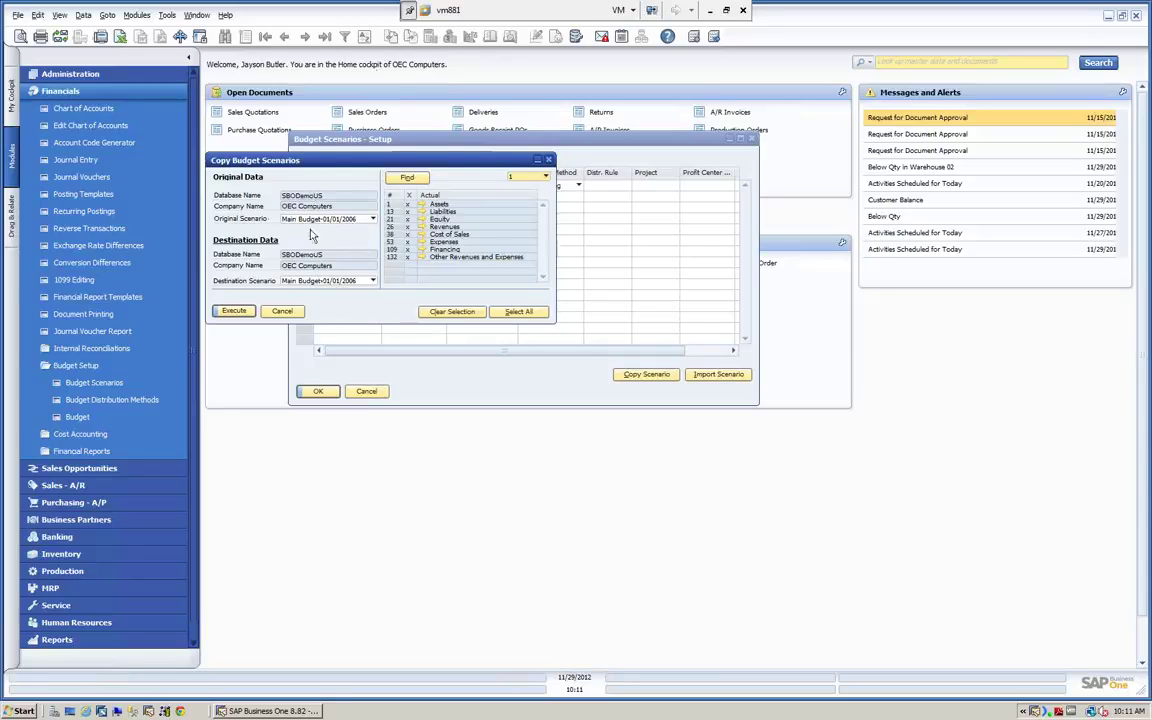
pyautogui.click(283, 312)
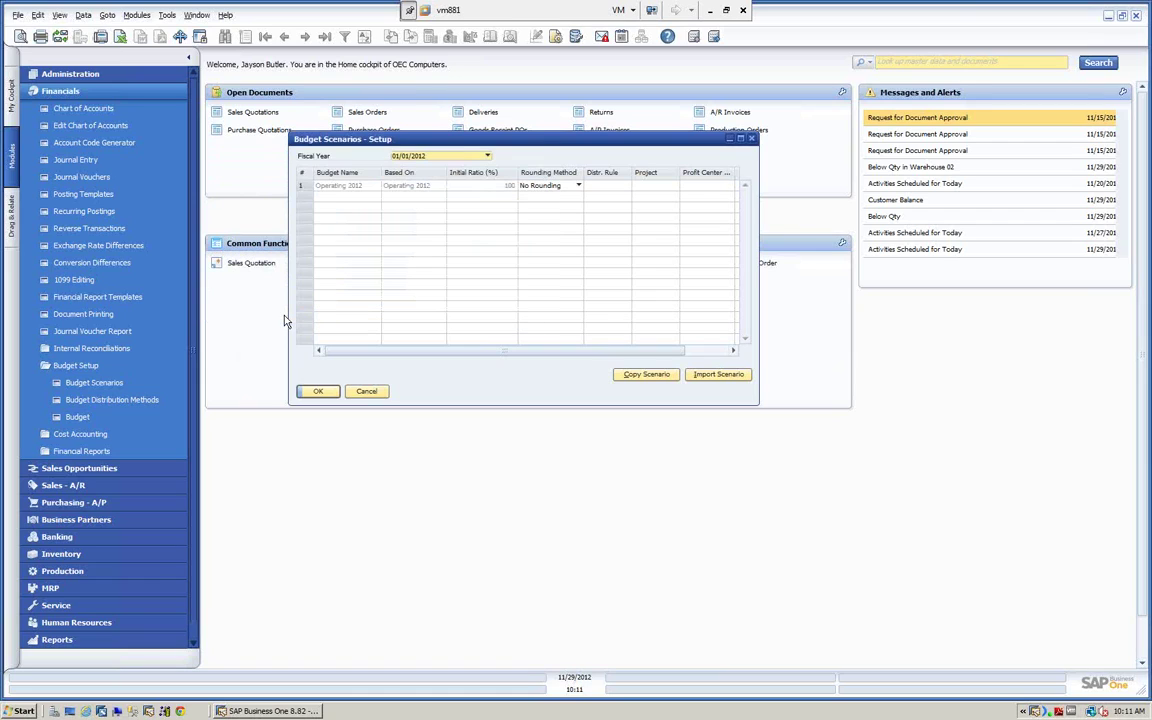
# View the options for importing a budget scenario, including the source company selection, and close the scenarios setup without importing.
pyautogui.click(719, 375)
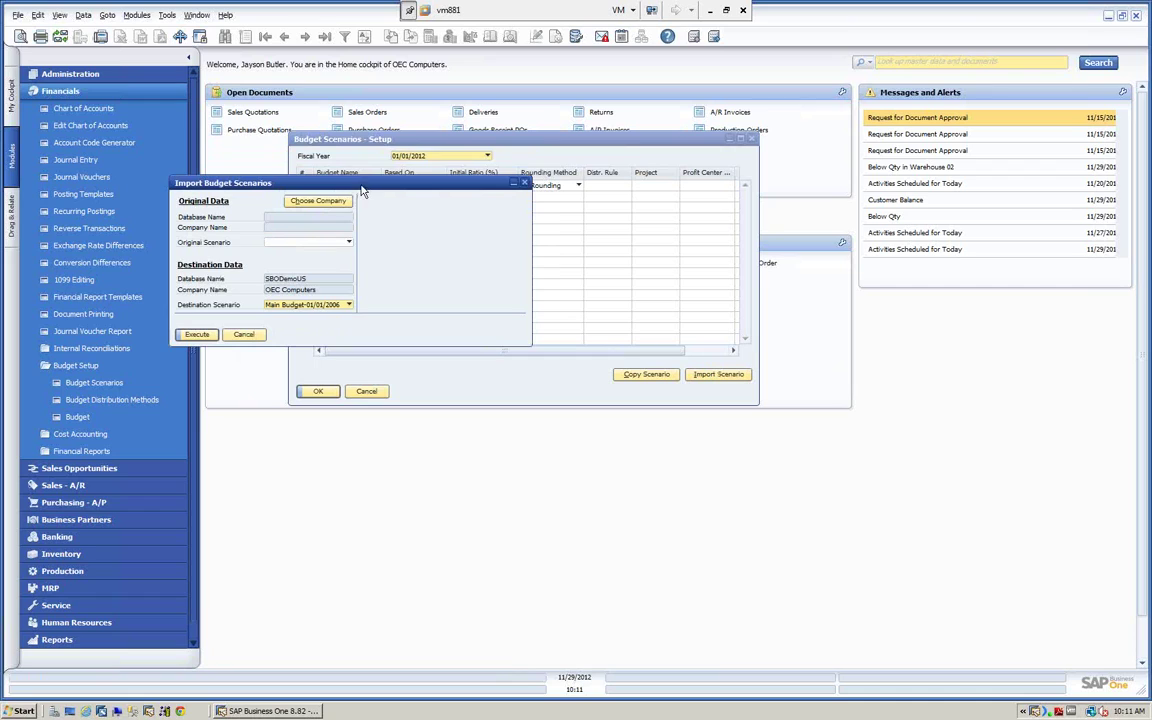
pyautogui.moveTo(363, 190); pyautogui.dragTo(472, 167)
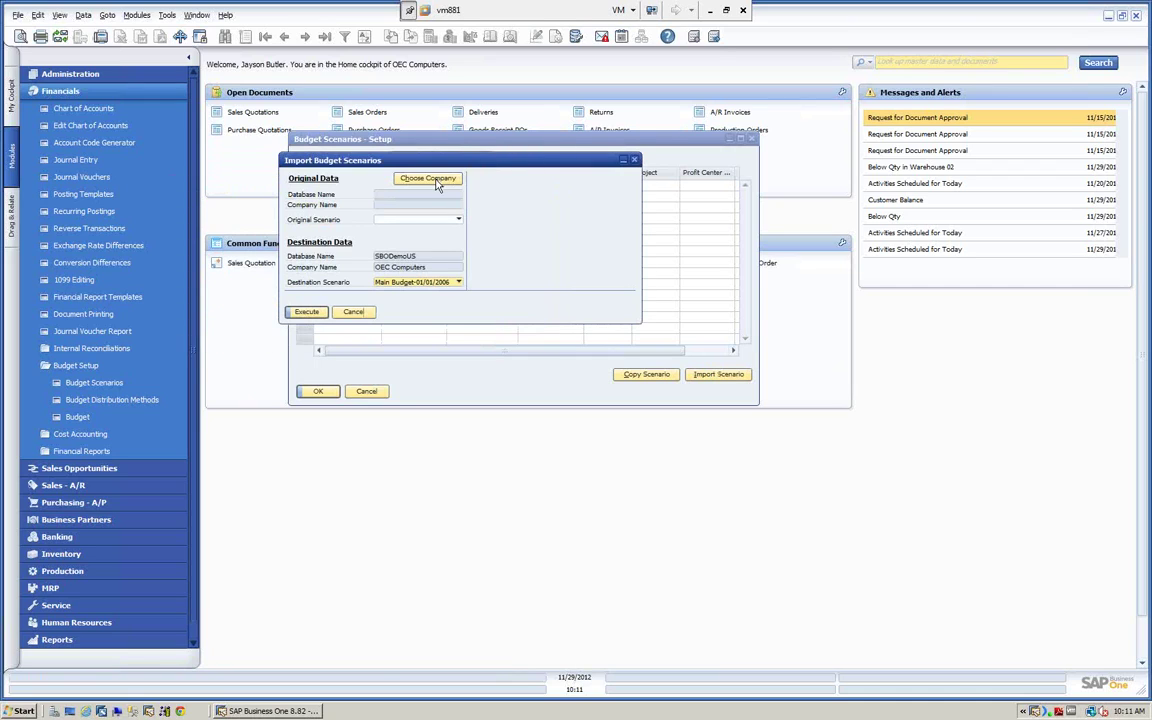
pyautogui.click(436, 182)
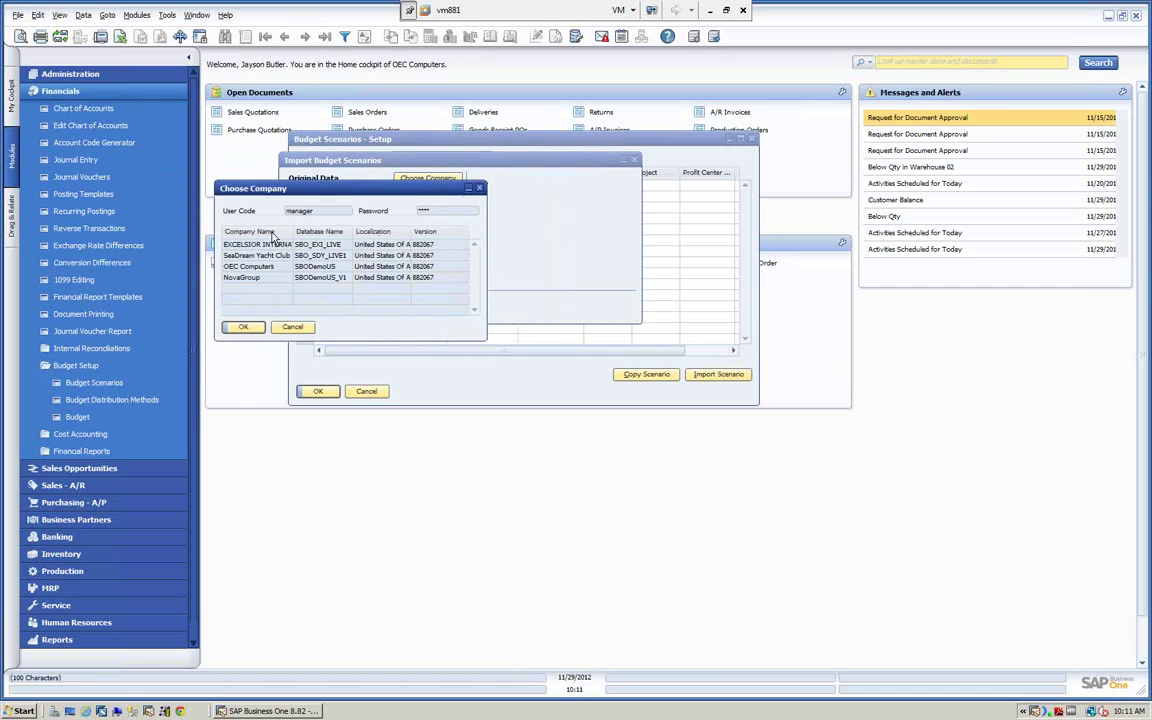
pyautogui.click(246, 328)
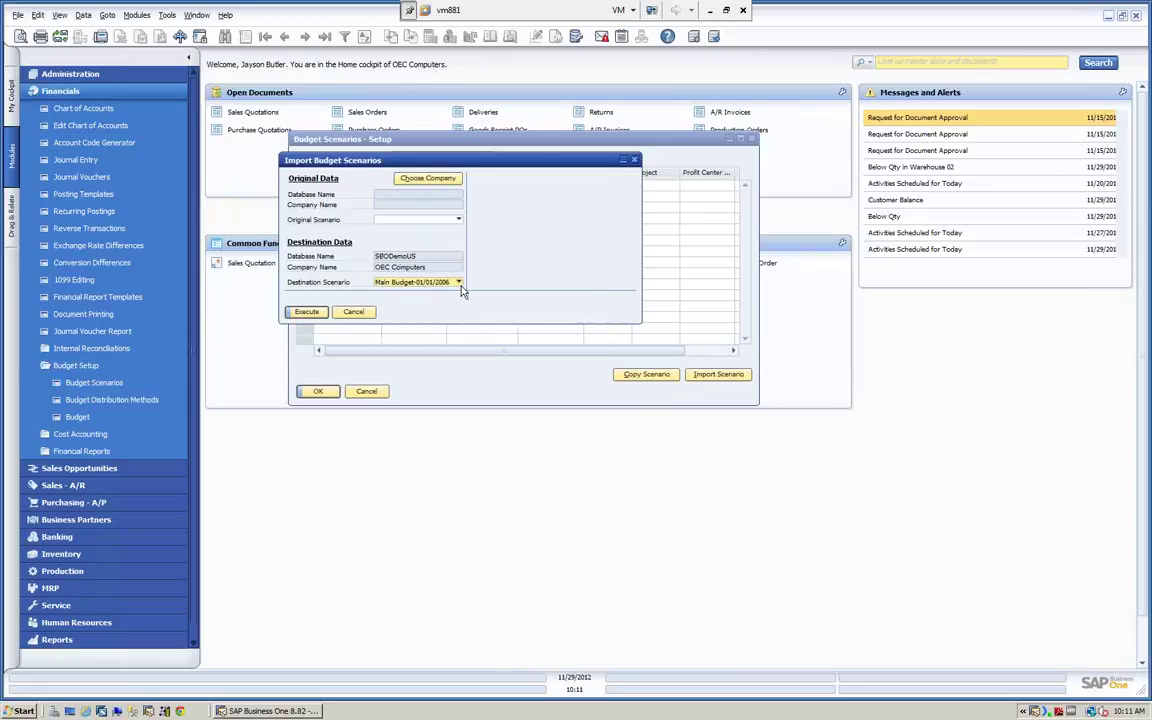
pyautogui.click(353, 311)
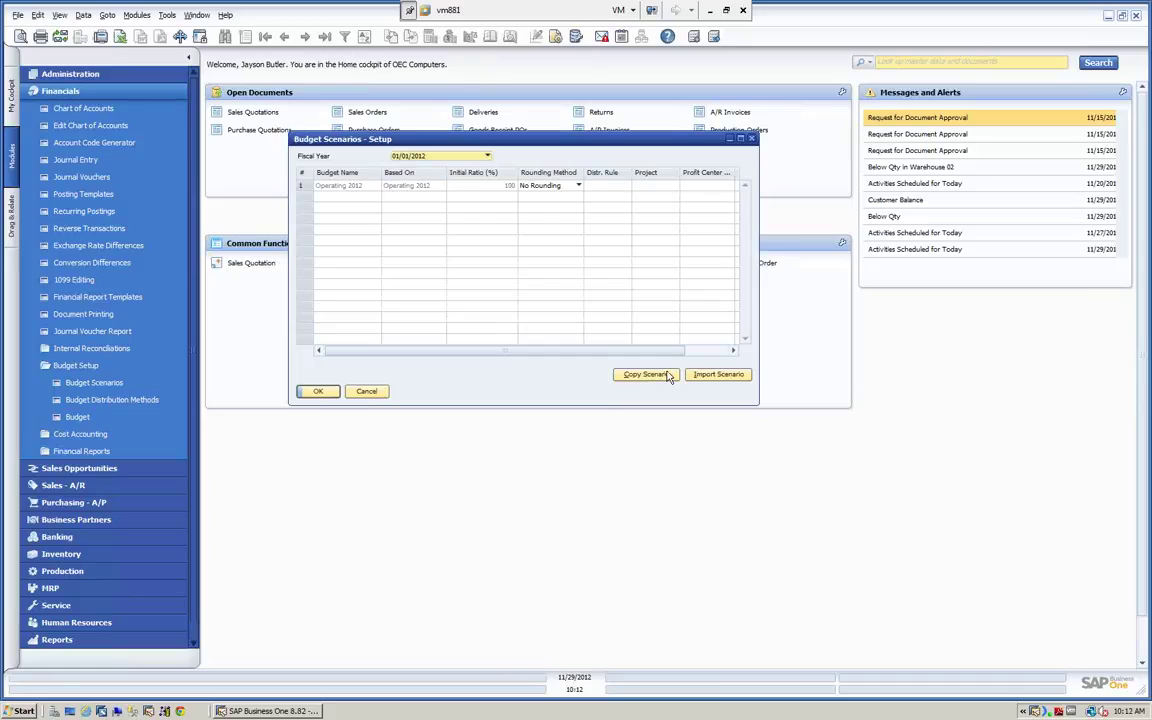
pyautogui.click(368, 391)
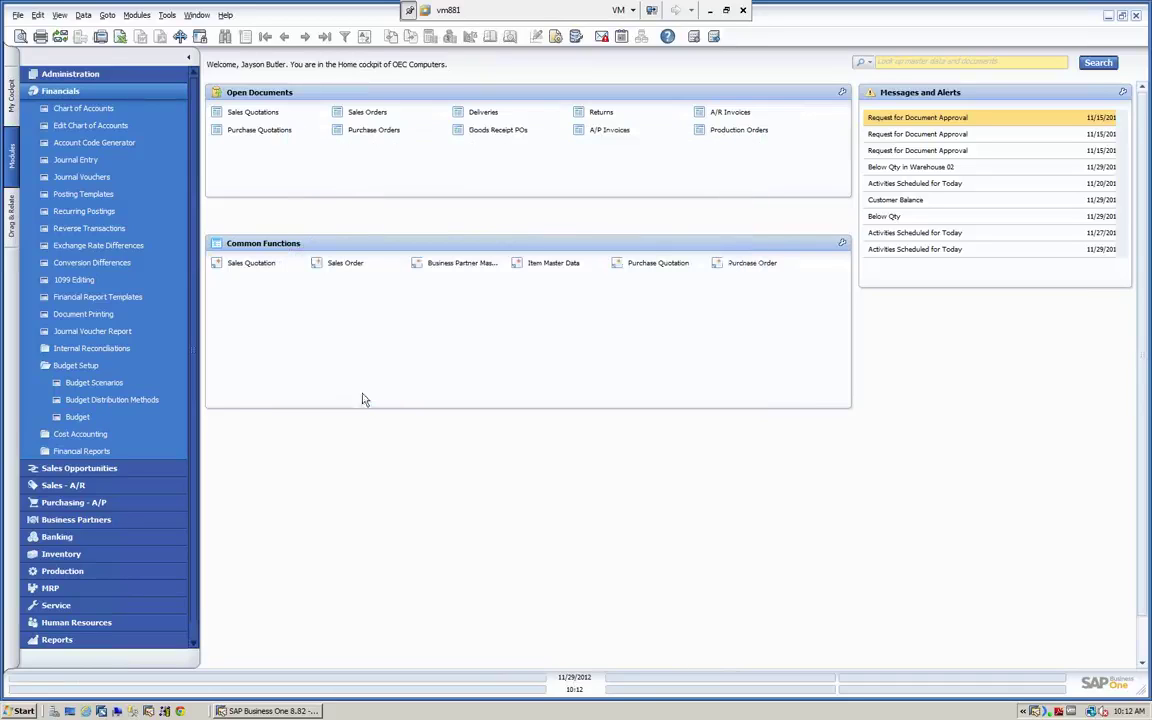
# Review the monthly factors of the Equal budget distribution method and close its setup.
pyautogui.click(112, 399)
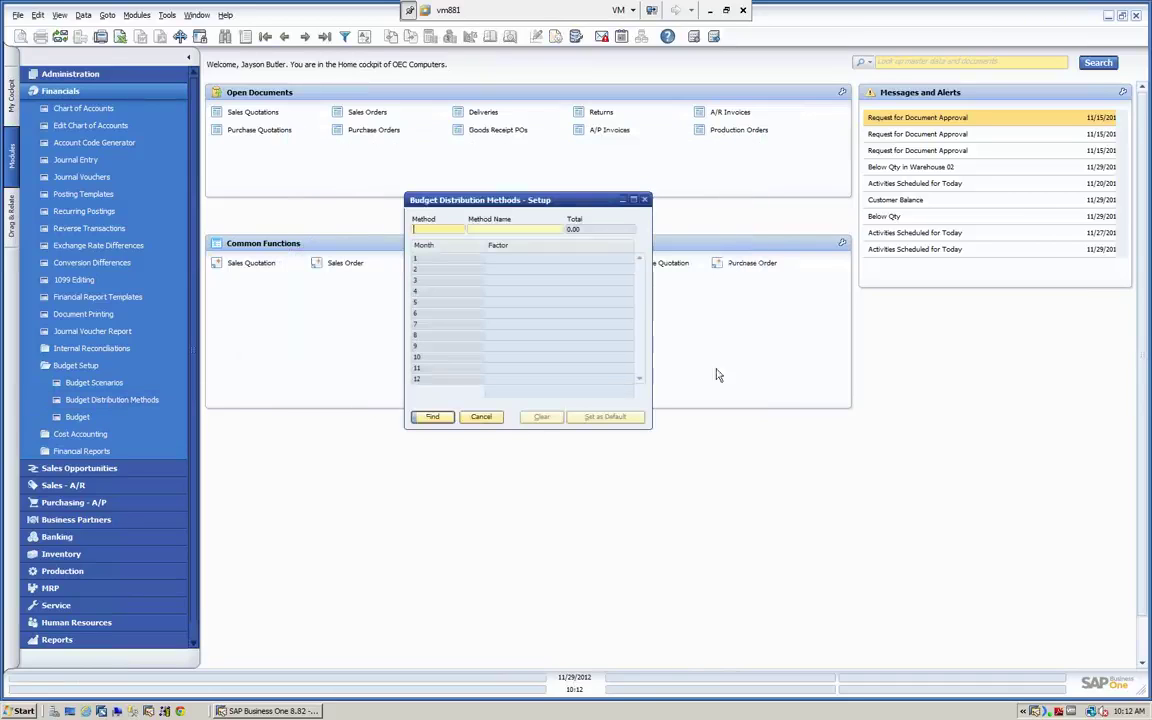
pyautogui.click(265, 36)
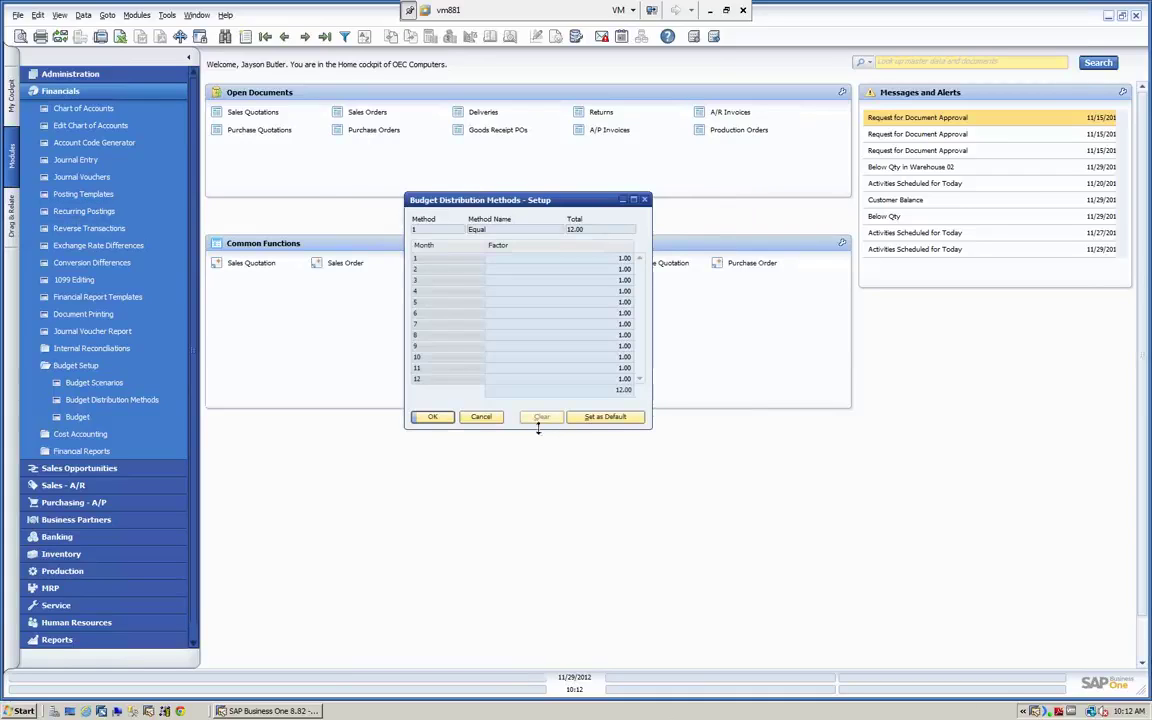
pyautogui.click(484, 418)
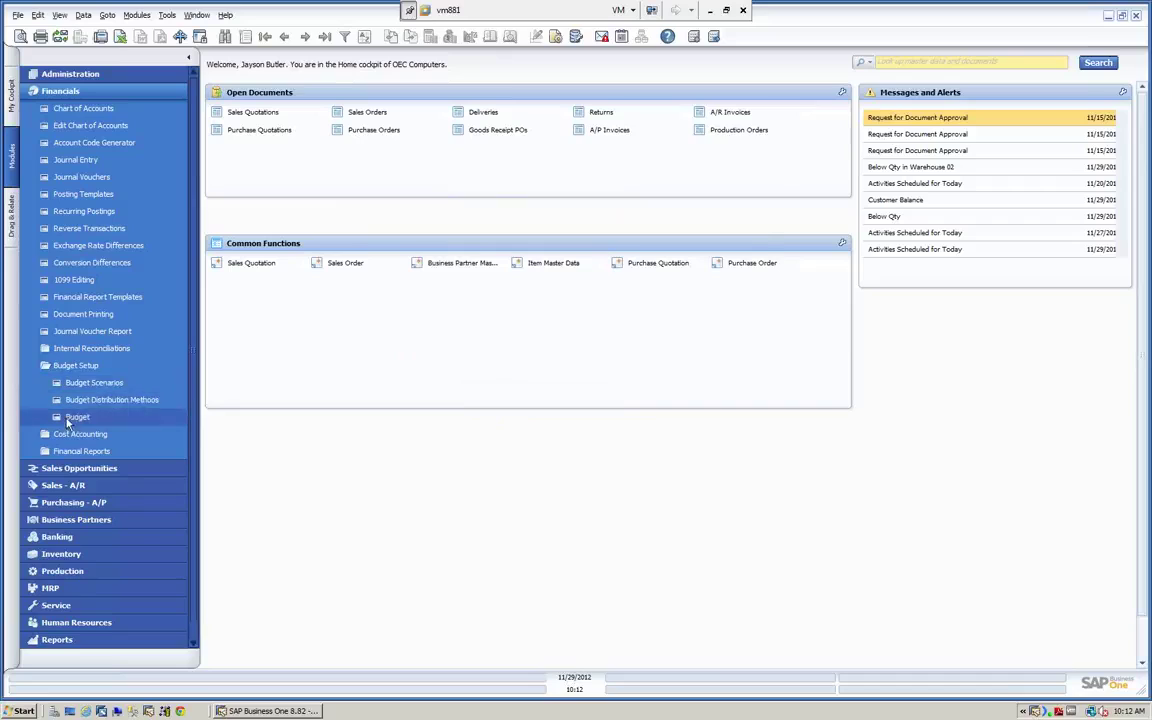
# Open the budget of scenario Operating 2012-01/01/2012 to show its account amounts.
pyautogui.click(72, 416)
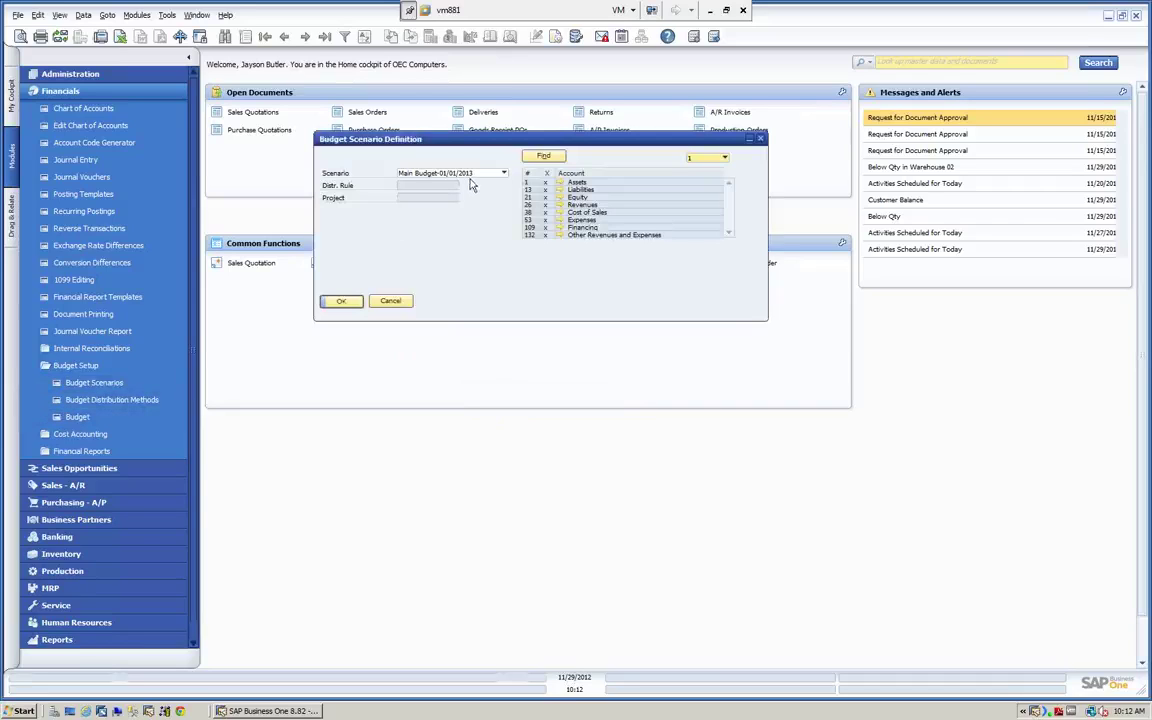
pyautogui.click(502, 174)
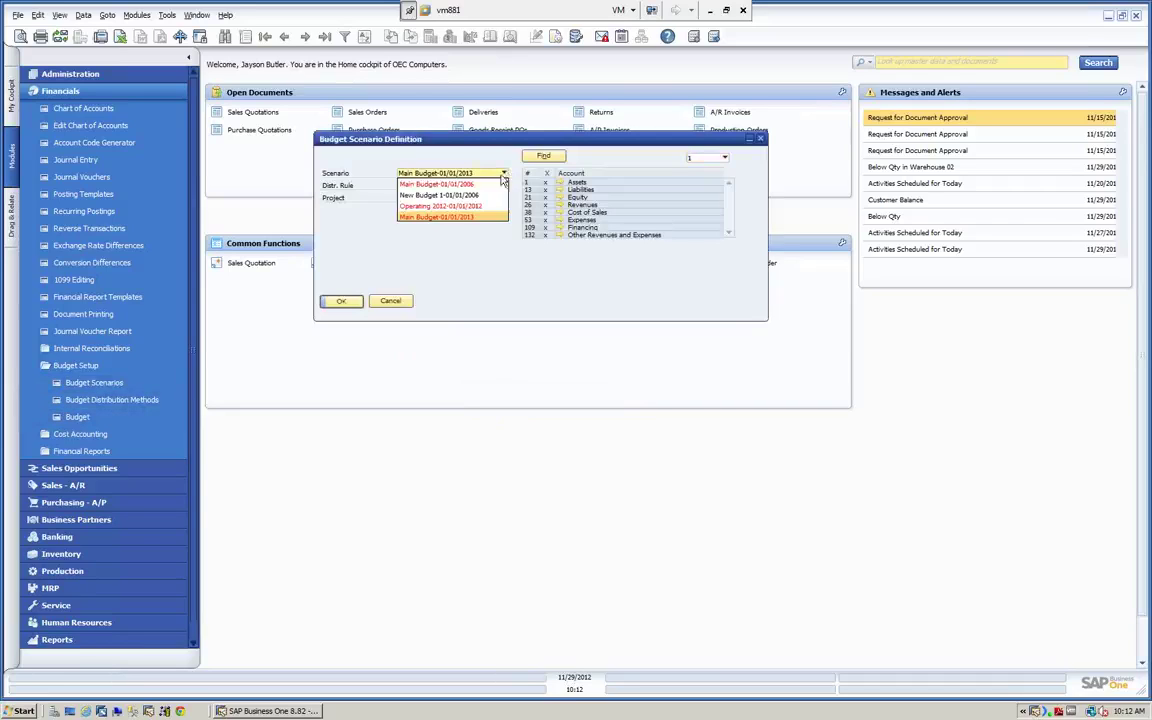
pyautogui.click(470, 209)
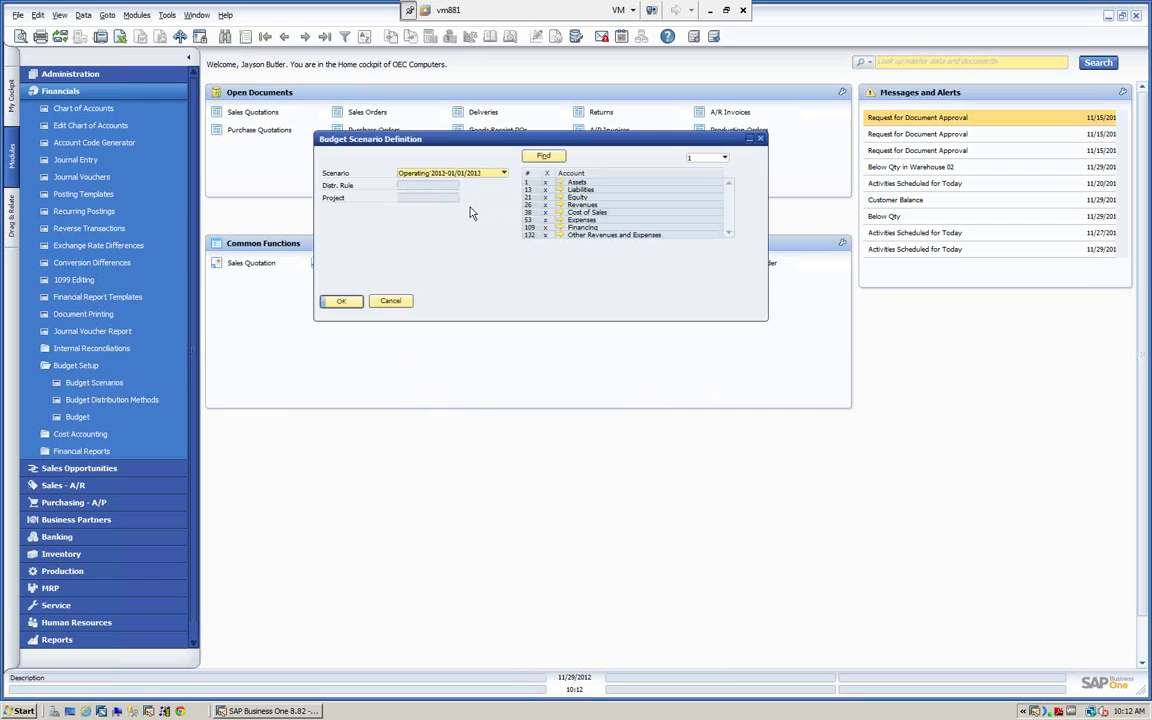
pyautogui.click(338, 301)
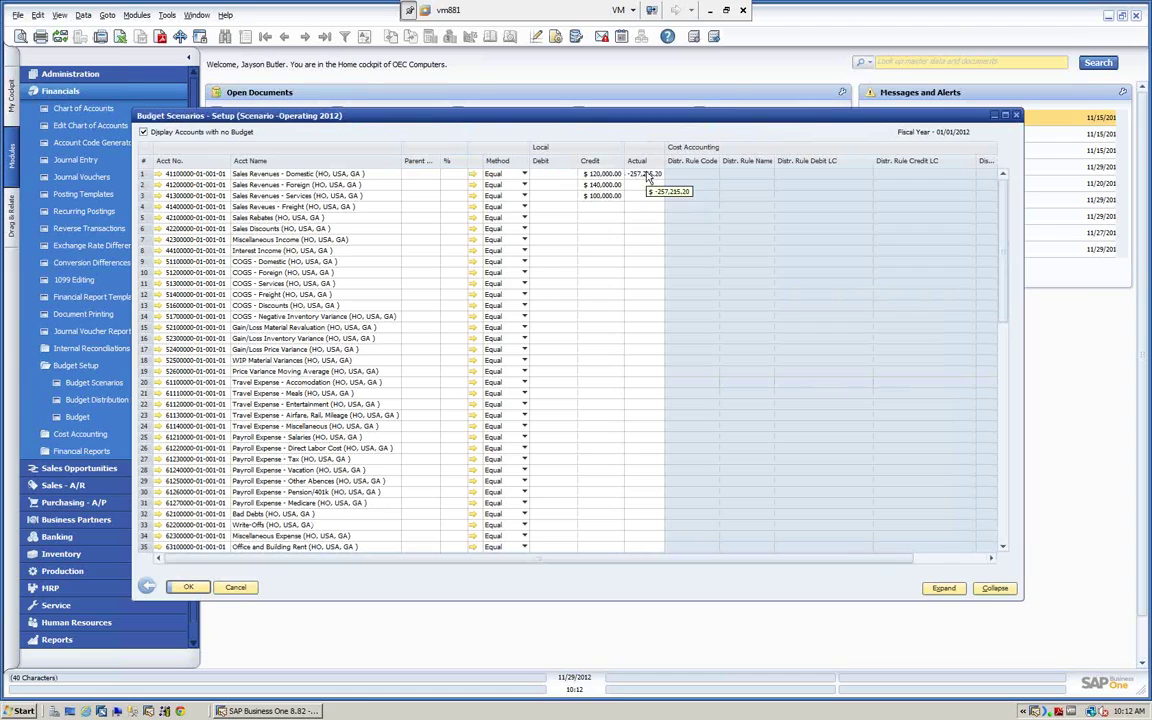
# Inspect the sales revenue accounts and the account balance transactions of Sales Revenues - Domestic, and close the Operating 2012 budget with its scenario definition.
pyautogui.click(158, 174)
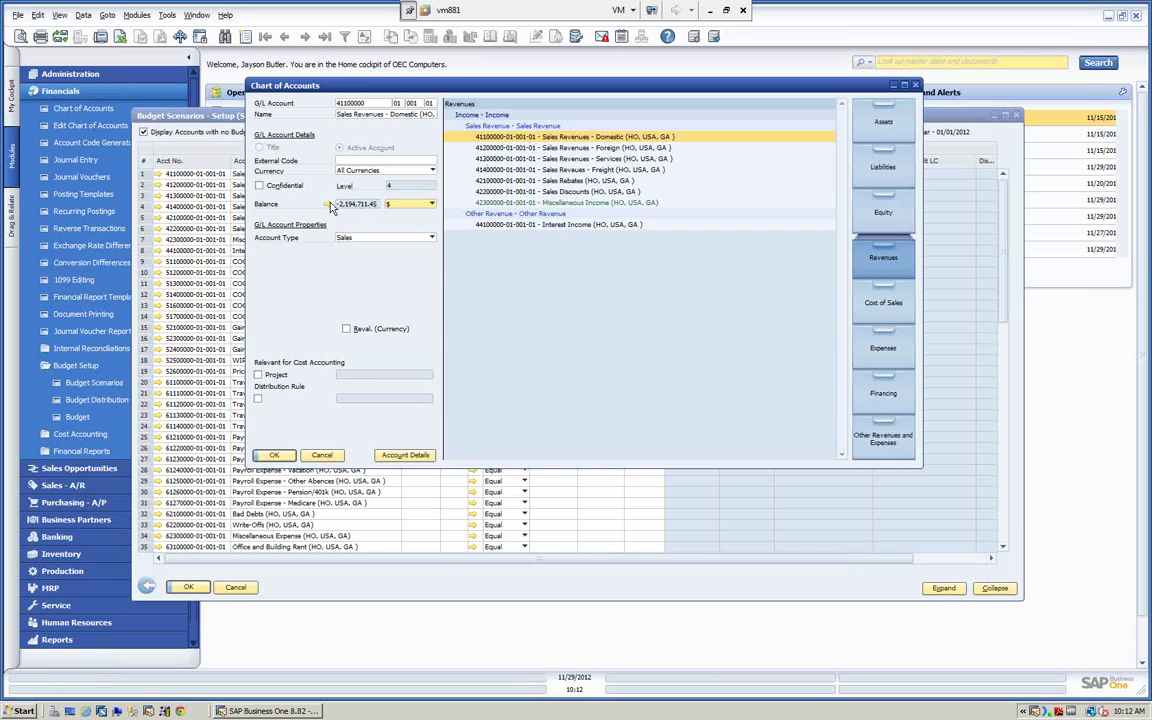
pyautogui.click(505, 148)
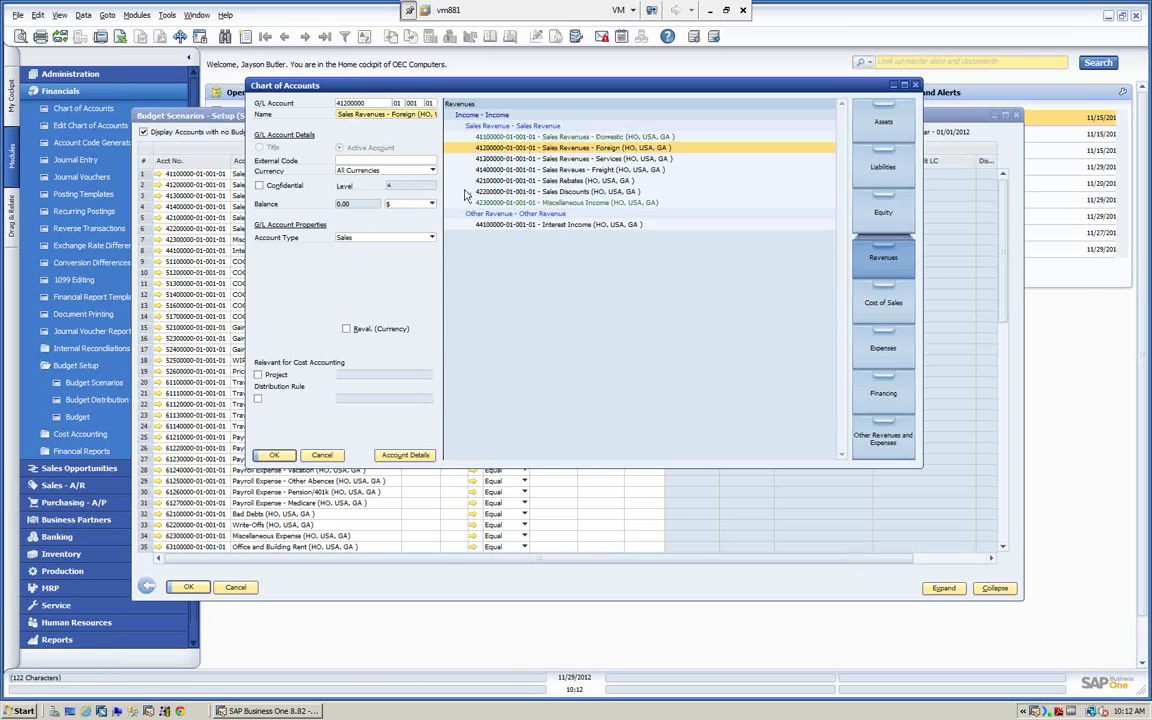
pyautogui.click(487, 159)
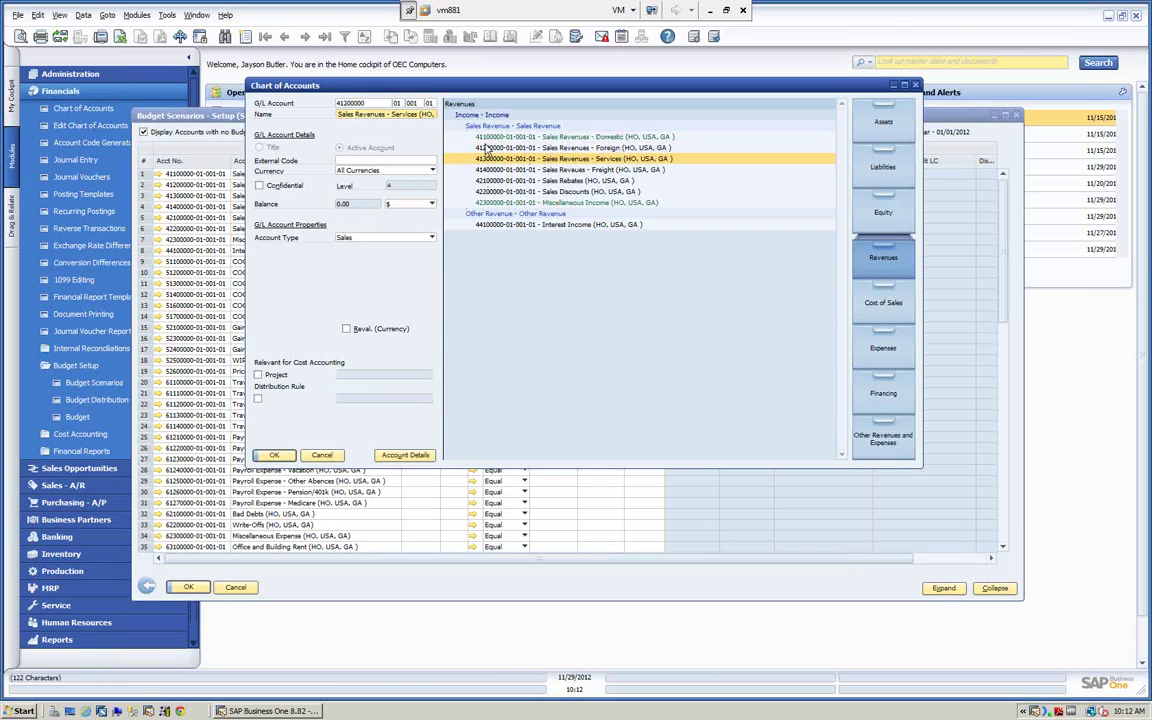
pyautogui.click(480, 137)
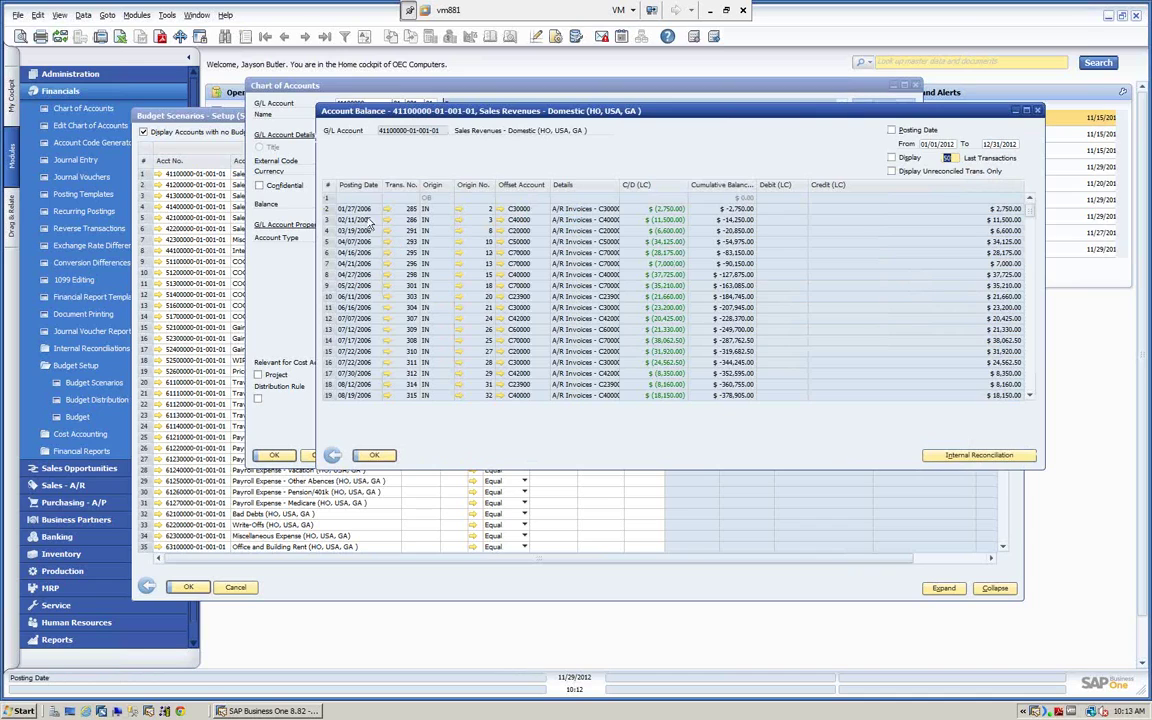
pyautogui.click(376, 456)
pyautogui.click(322, 456)
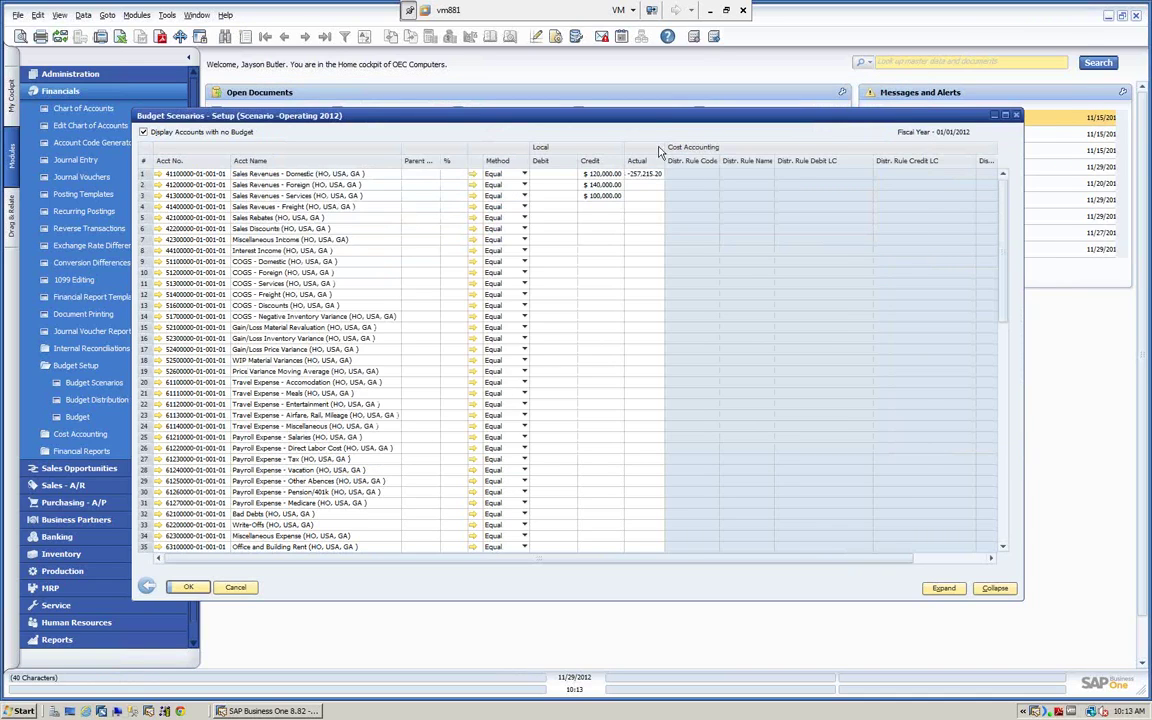
pyautogui.click(187, 588)
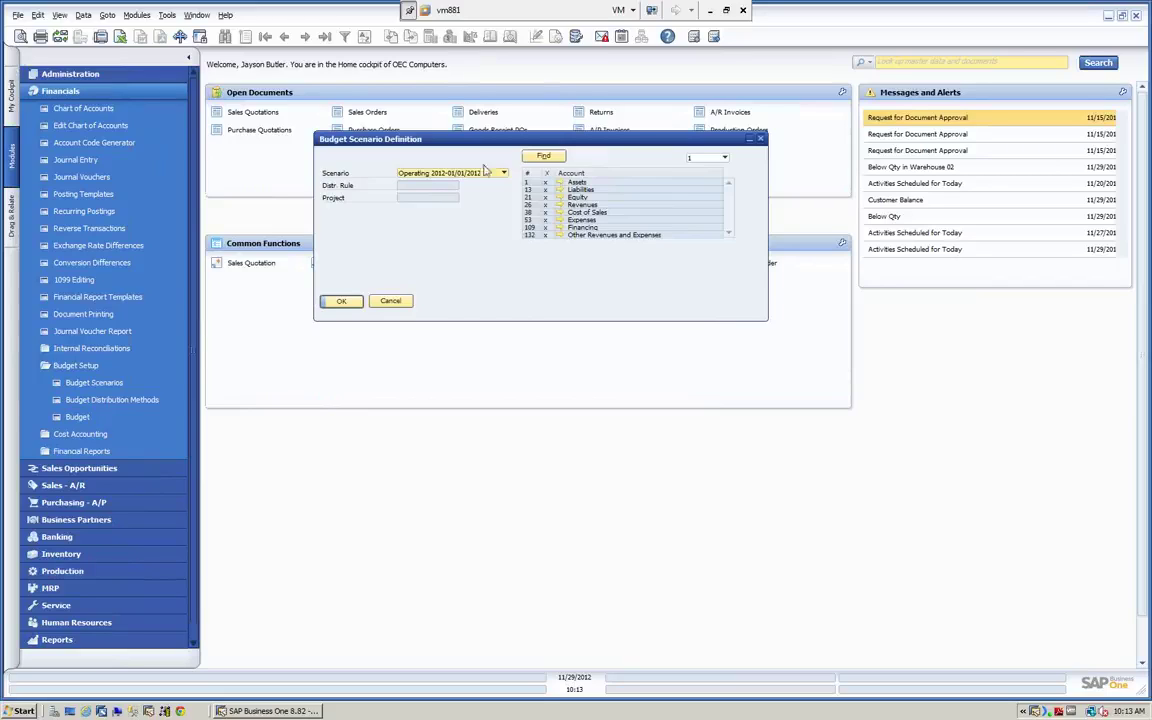
pyautogui.click(390, 302)
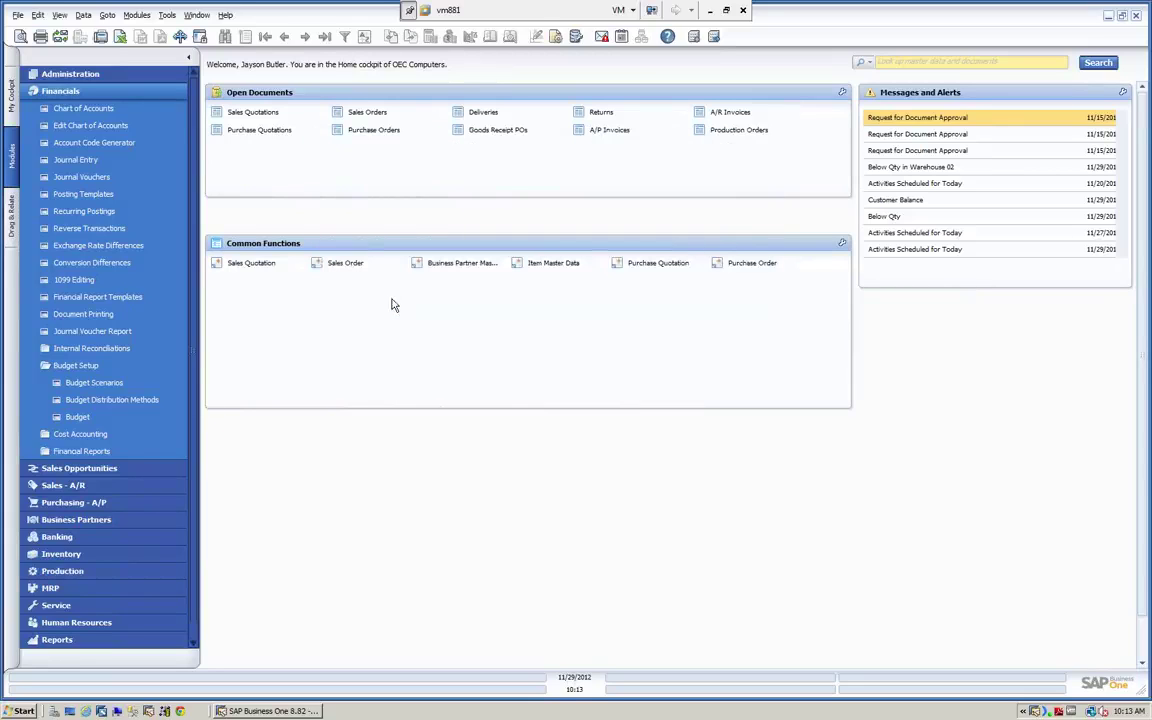
# Open the general authorizations window for user permissions.
pyautogui.click(100, 74)
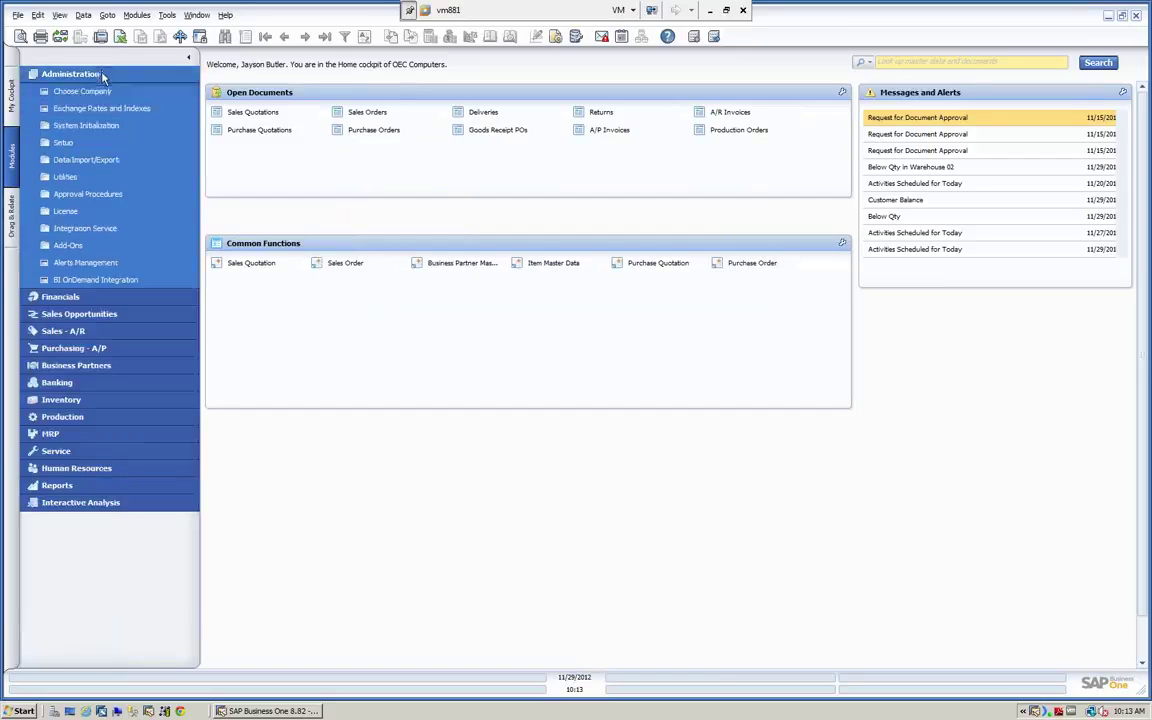
pyautogui.click(86, 126)
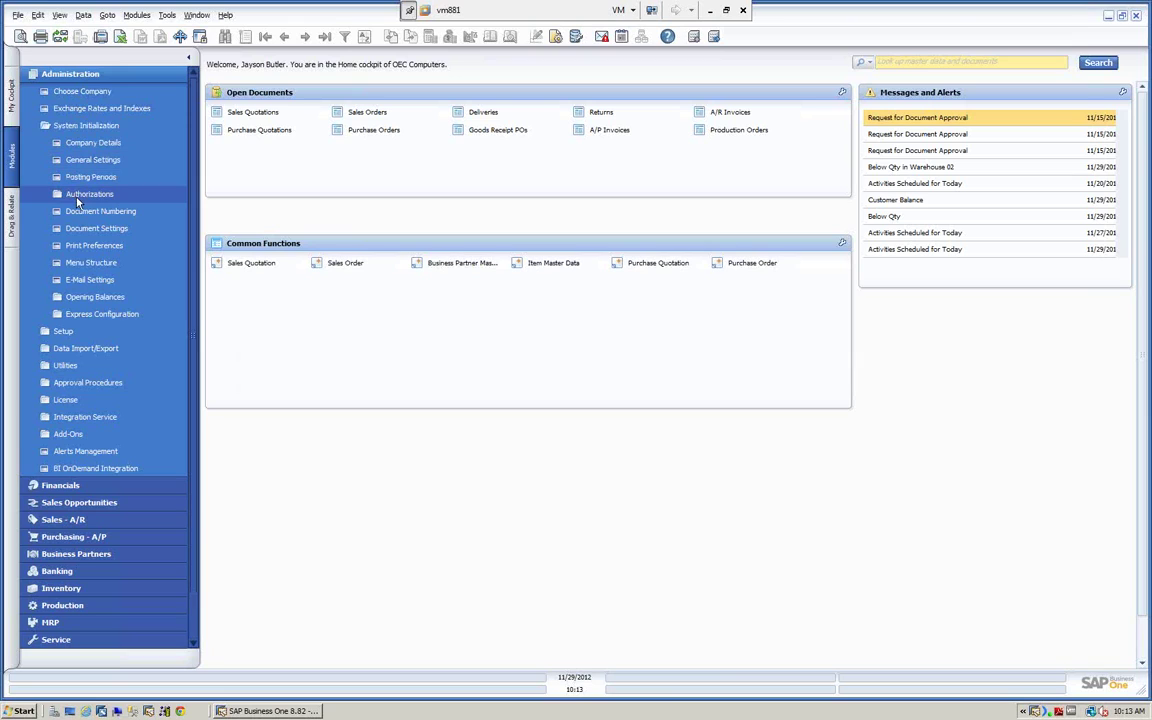
pyautogui.click(78, 197)
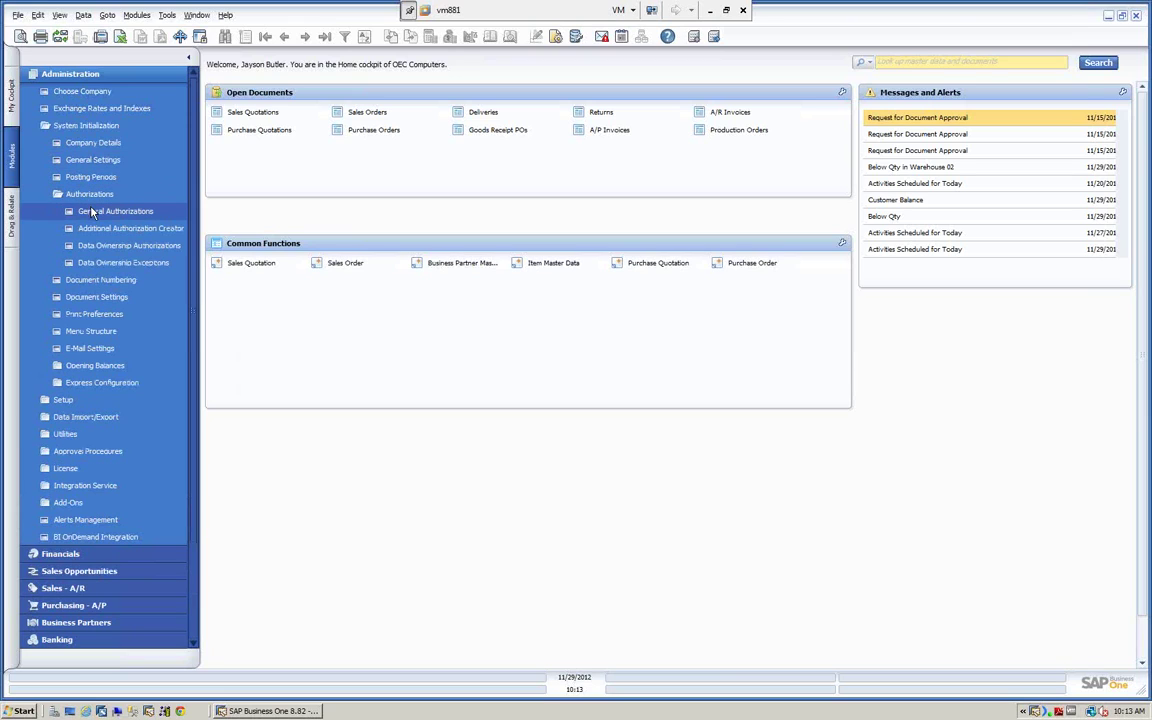
pyautogui.click(91, 211)
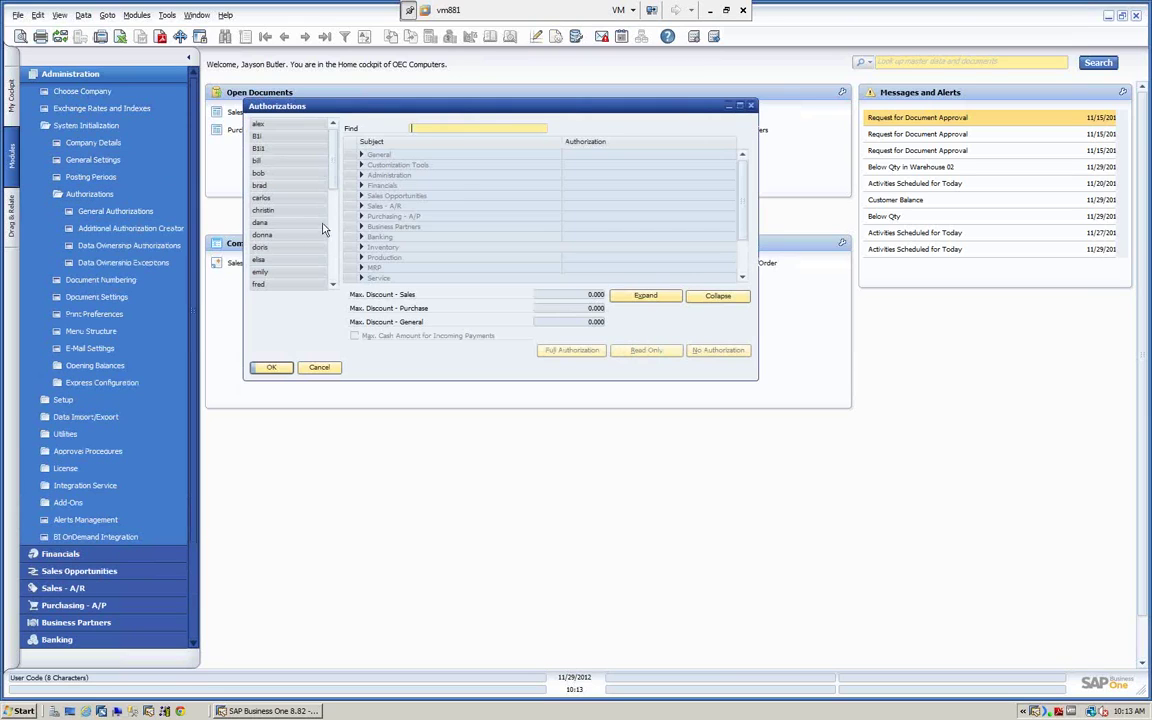
# Find the Budget Setup subject by searching for "bud" and show the fifth listed user's authorizations for its sub-items.
pyautogui.write('bud')
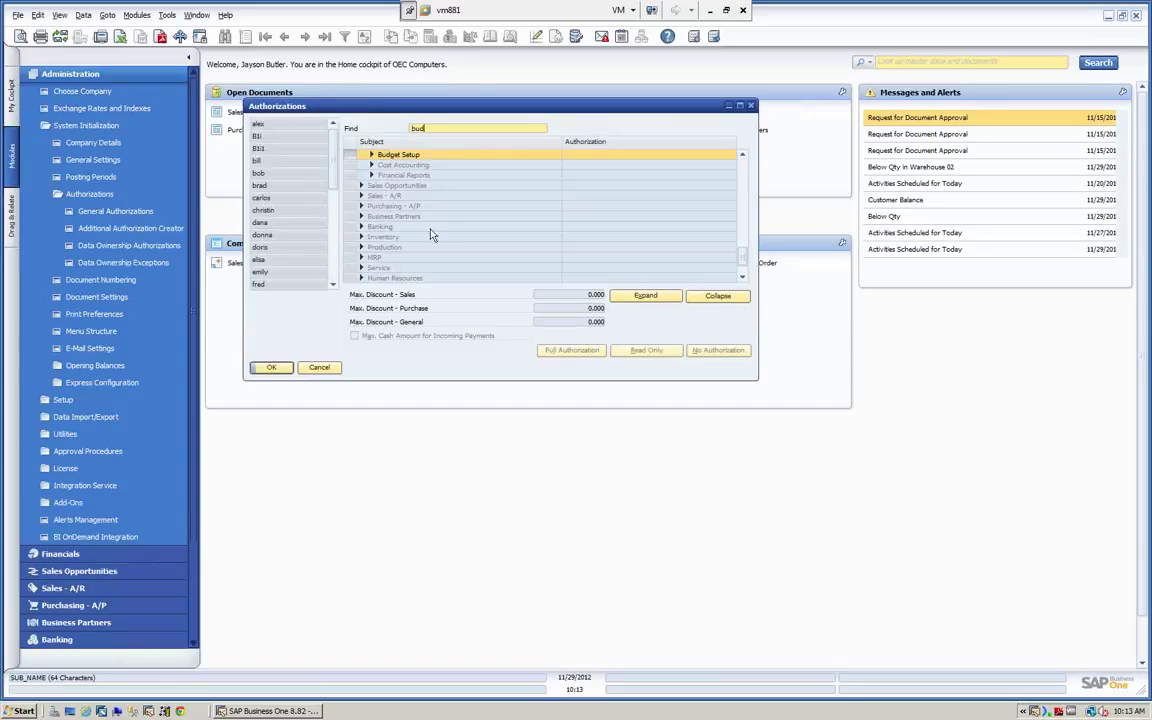
pyautogui.click(371, 156)
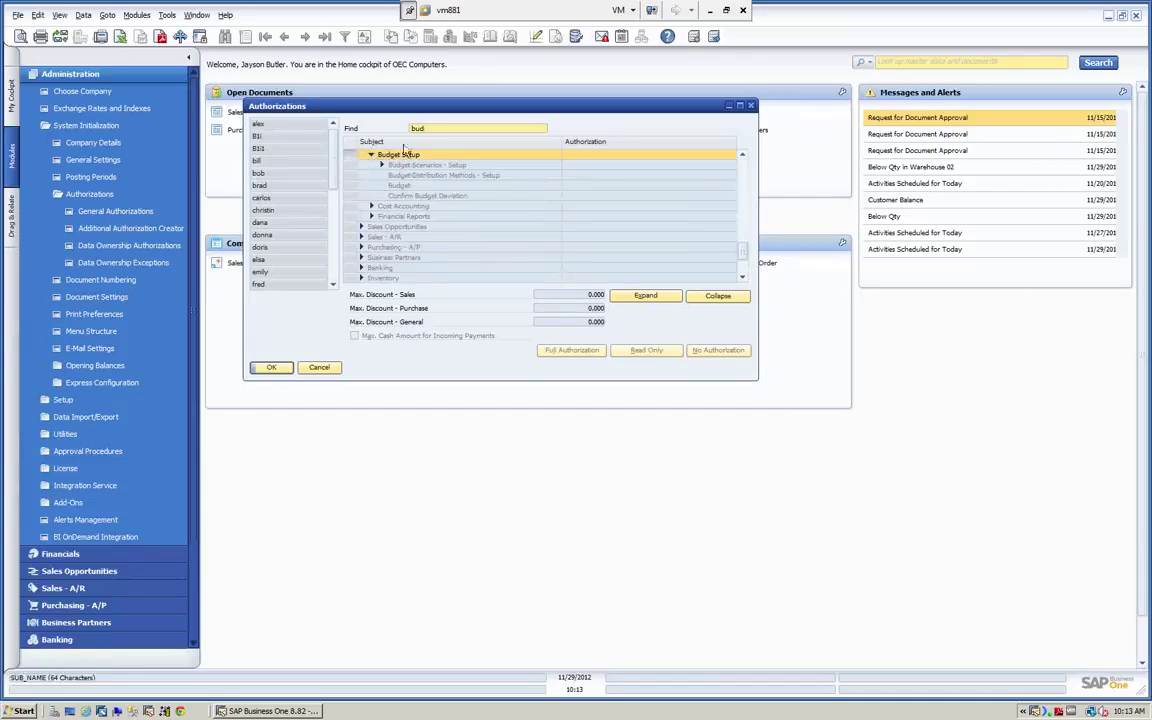
pyautogui.click(259, 174)
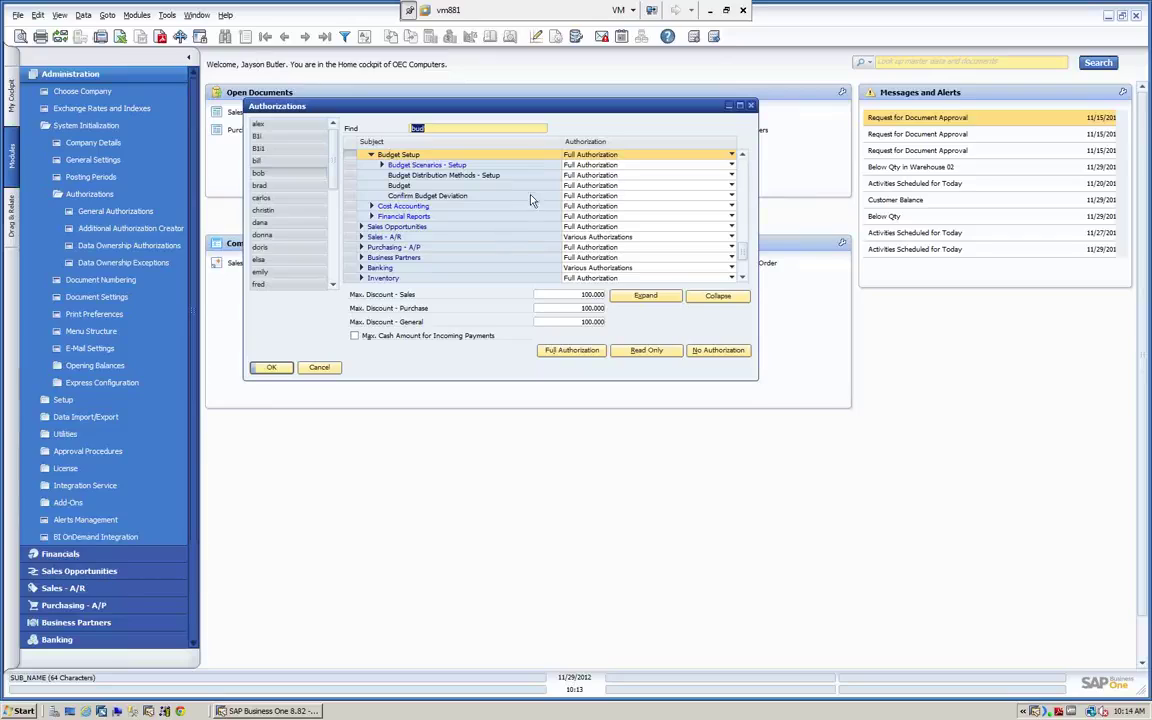
# Try setting the user's Budget Setup authorization to No Authorization, and close the authorizations without saving.
pyautogui.click(715, 154)
pyautogui.click(590, 187)
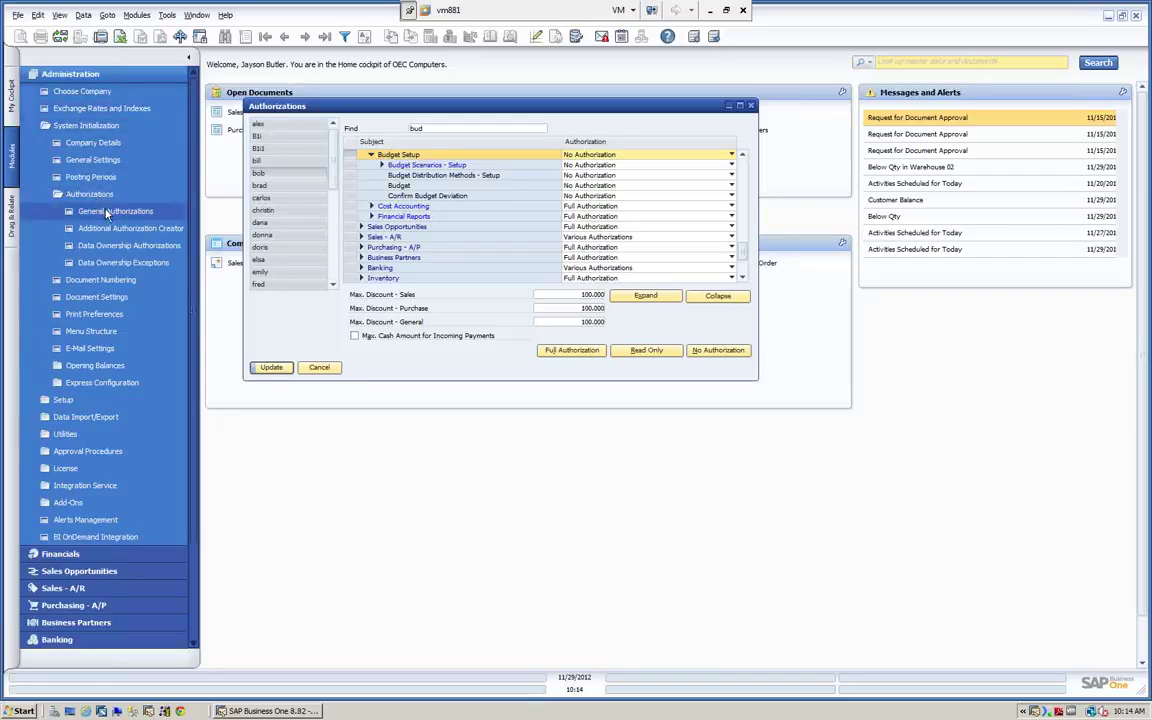
pyautogui.click(438, 130)
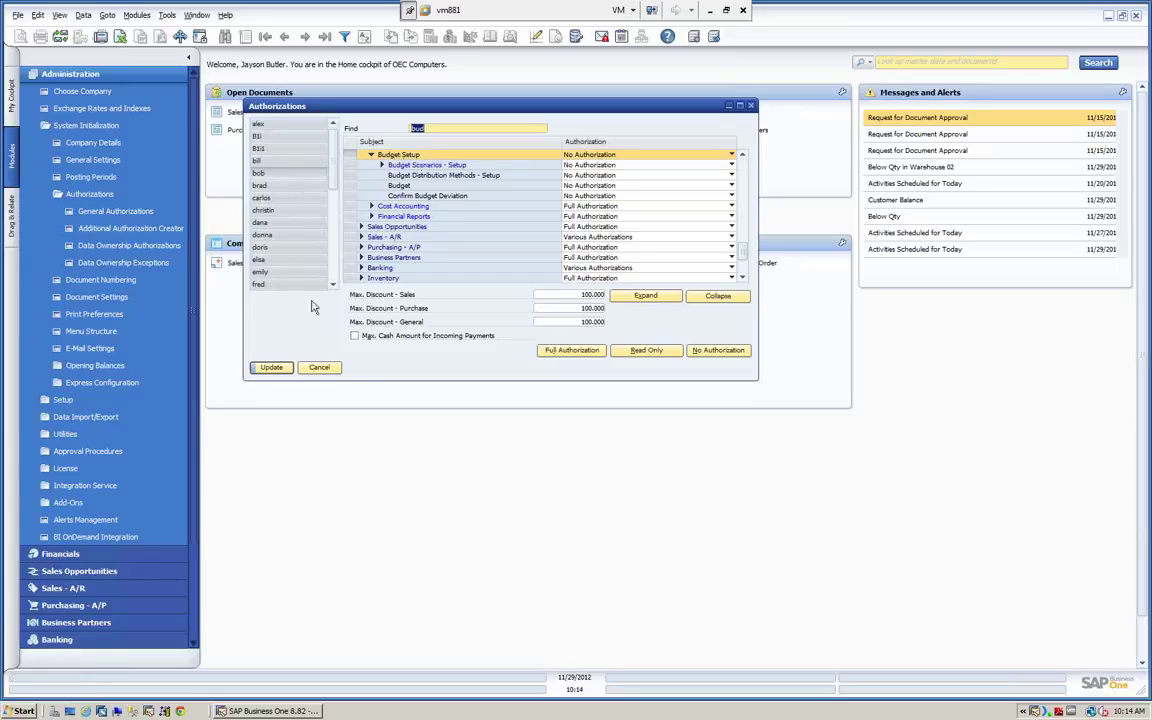
pyautogui.click(322, 367)
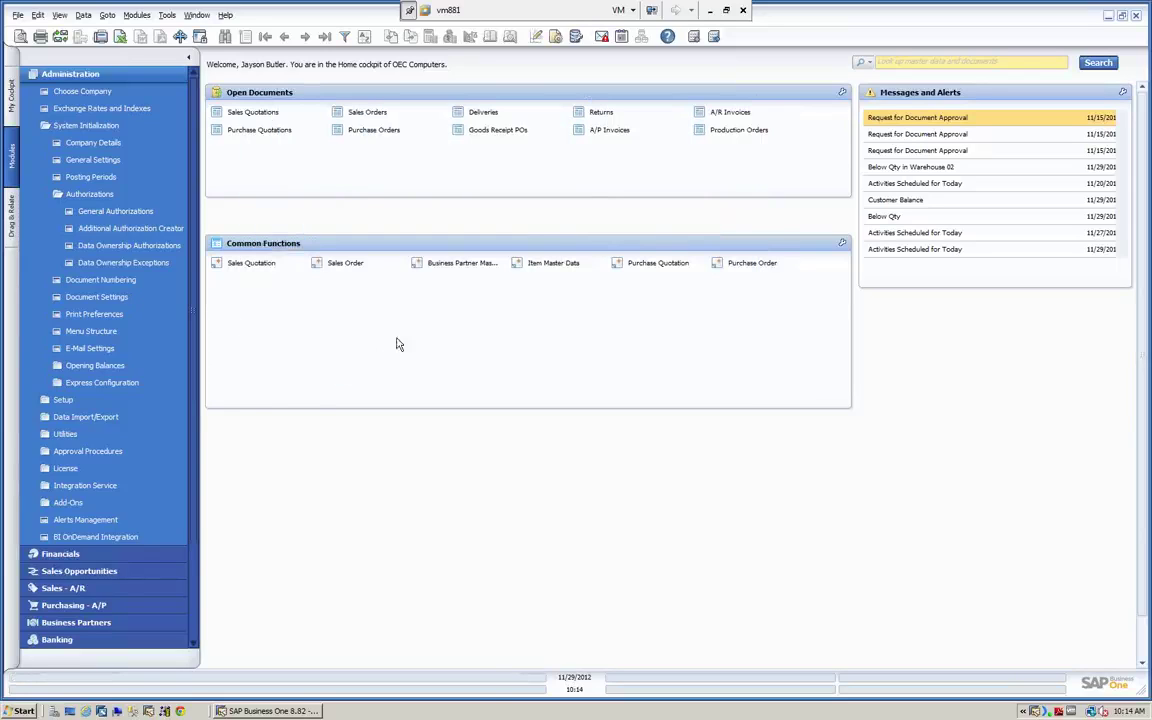
# Open the selection criteria of the Budget Report from the financial budget reports.
pyautogui.click(116, 75)
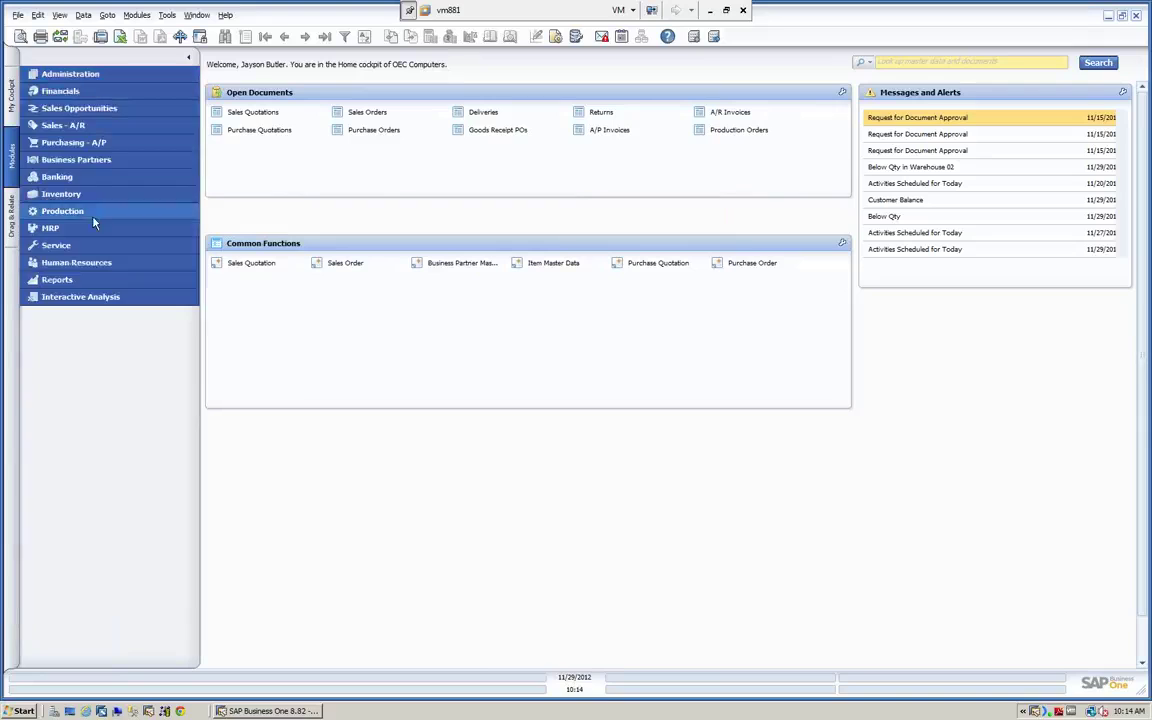
pyautogui.click(60, 91)
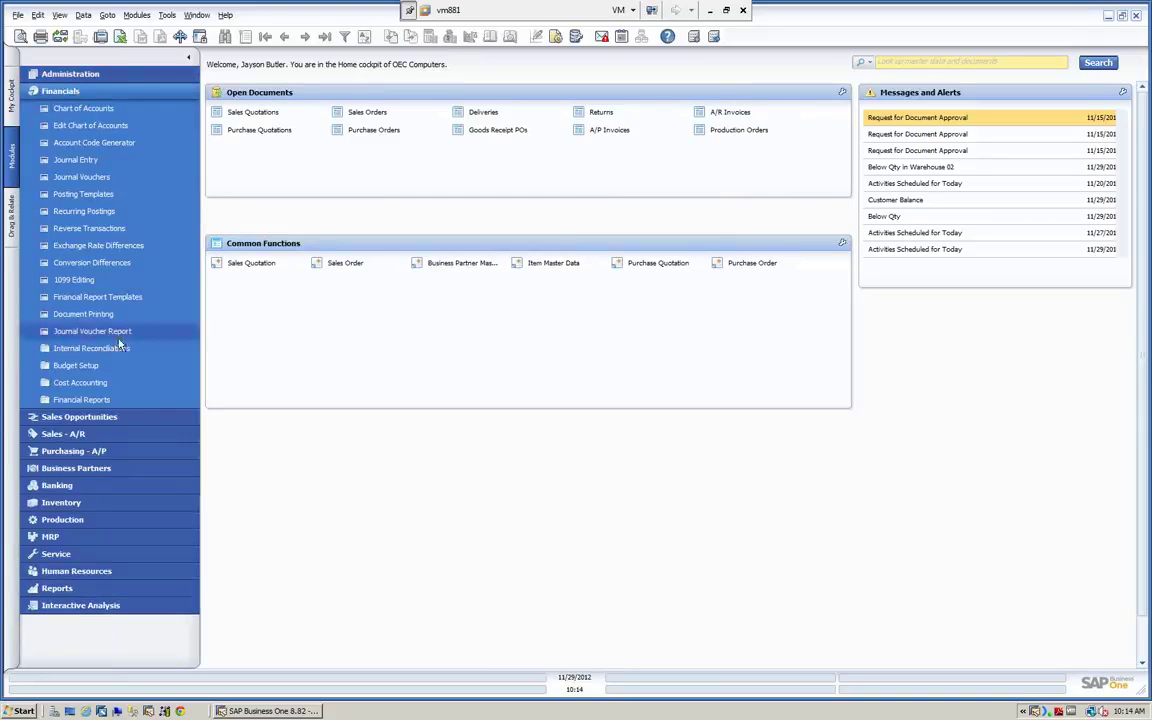
pyautogui.click(78, 399)
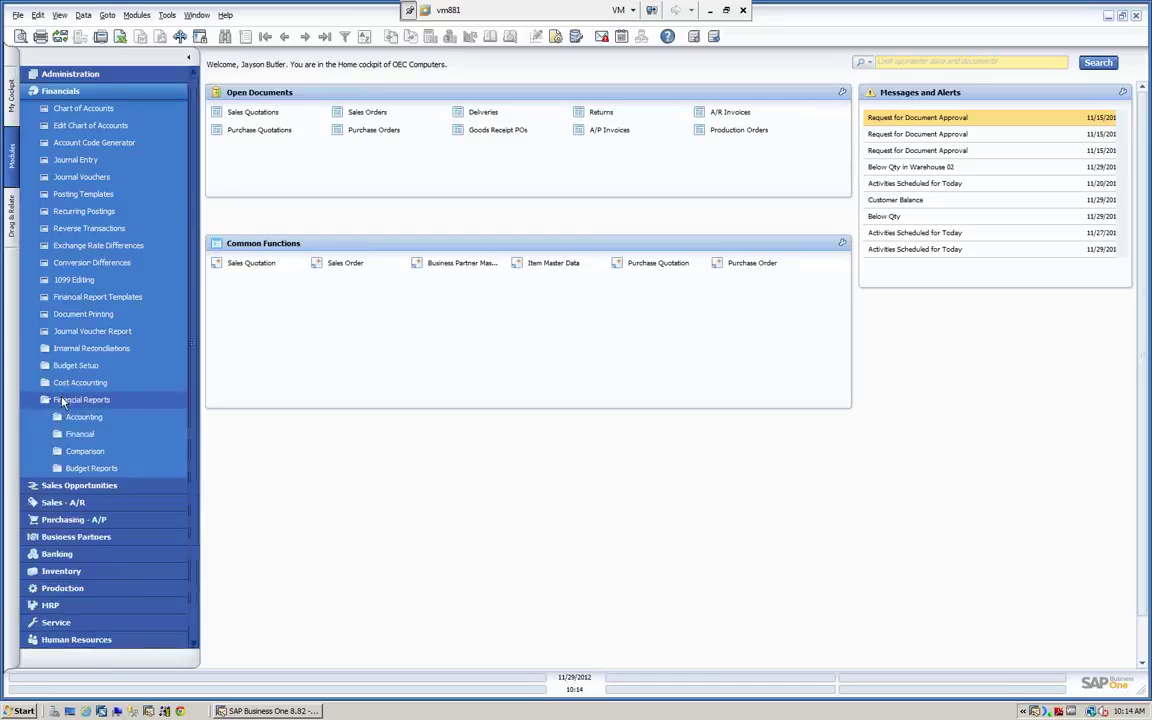
pyautogui.click(70, 468)
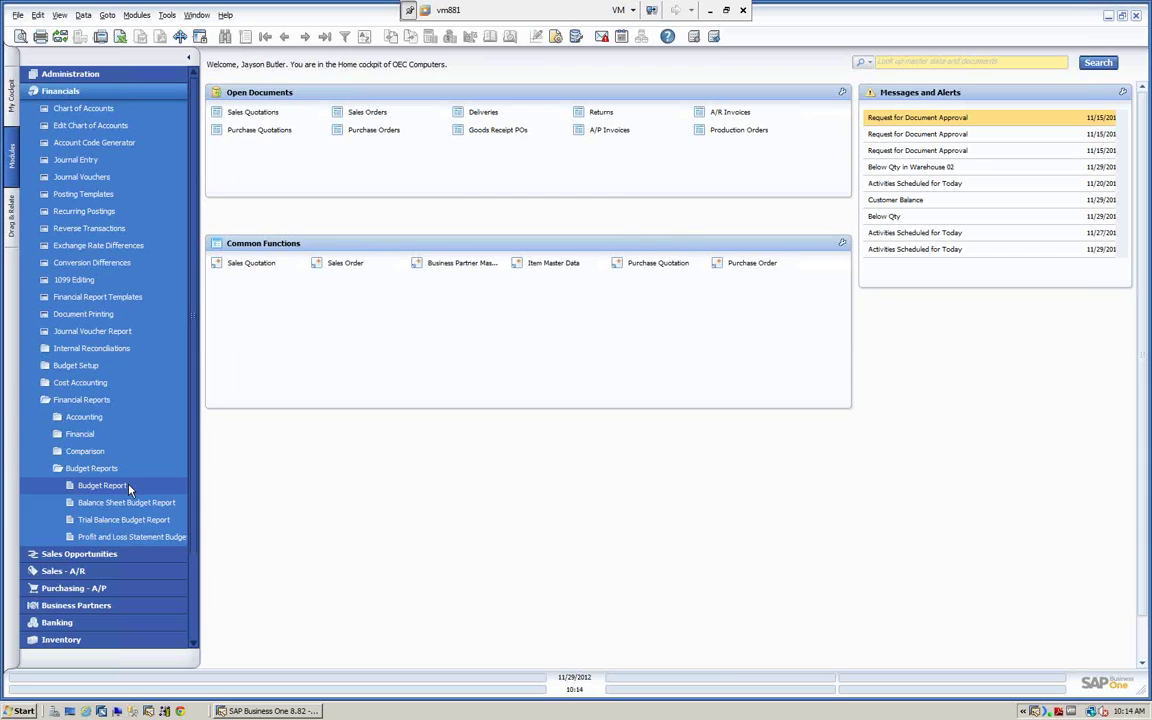
pyautogui.click(103, 486)
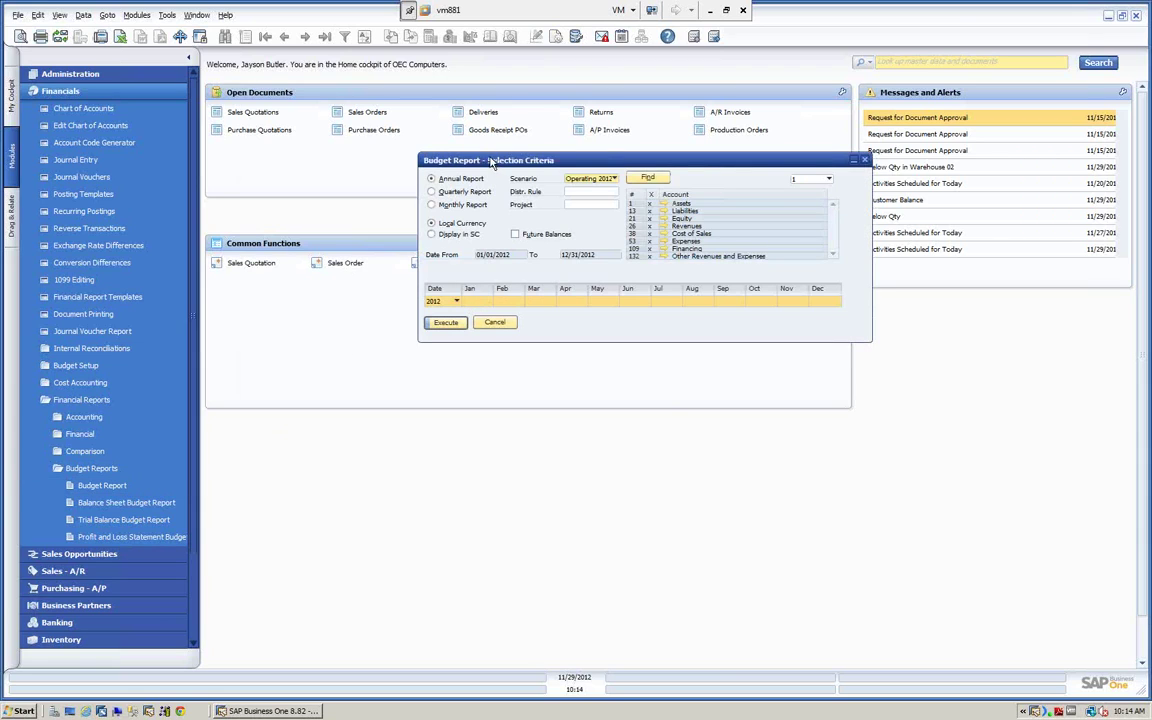
pyautogui.moveTo(491, 162); pyautogui.dragTo(431, 174)
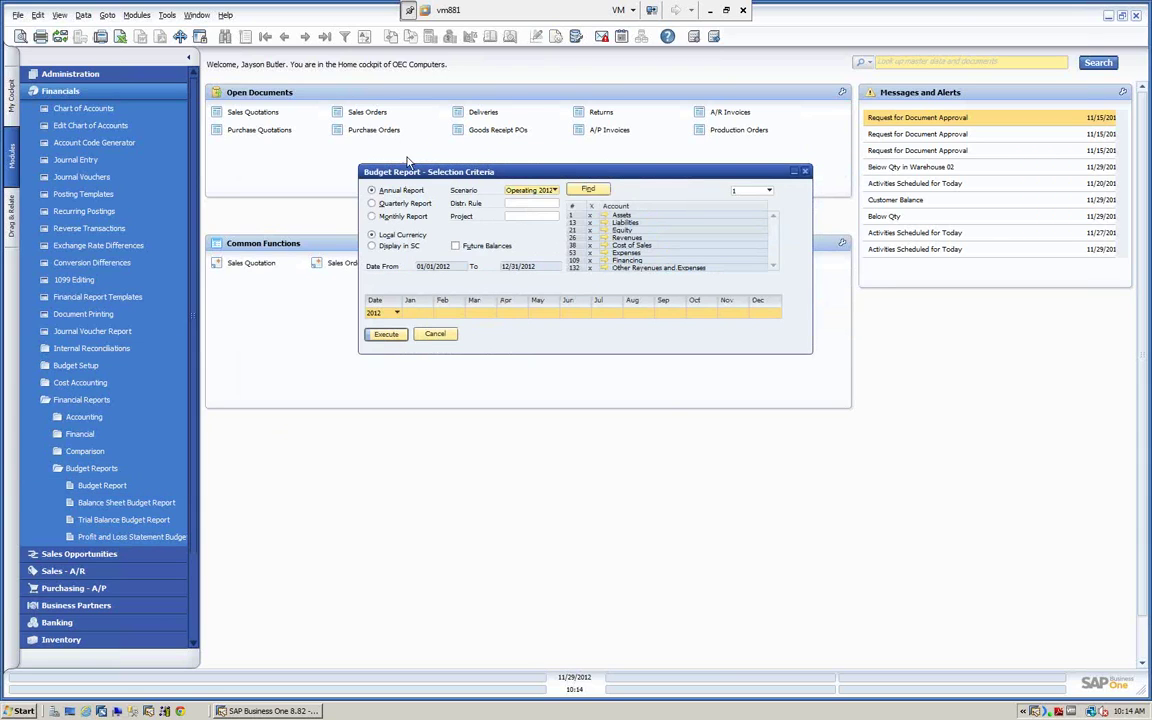
# Run the budget report as a monthly report for 2012 with the Operating 2012 scenario.
pyautogui.click(372, 216)
pyautogui.click(556, 190)
pyautogui.click(535, 201)
pyautogui.click(397, 313)
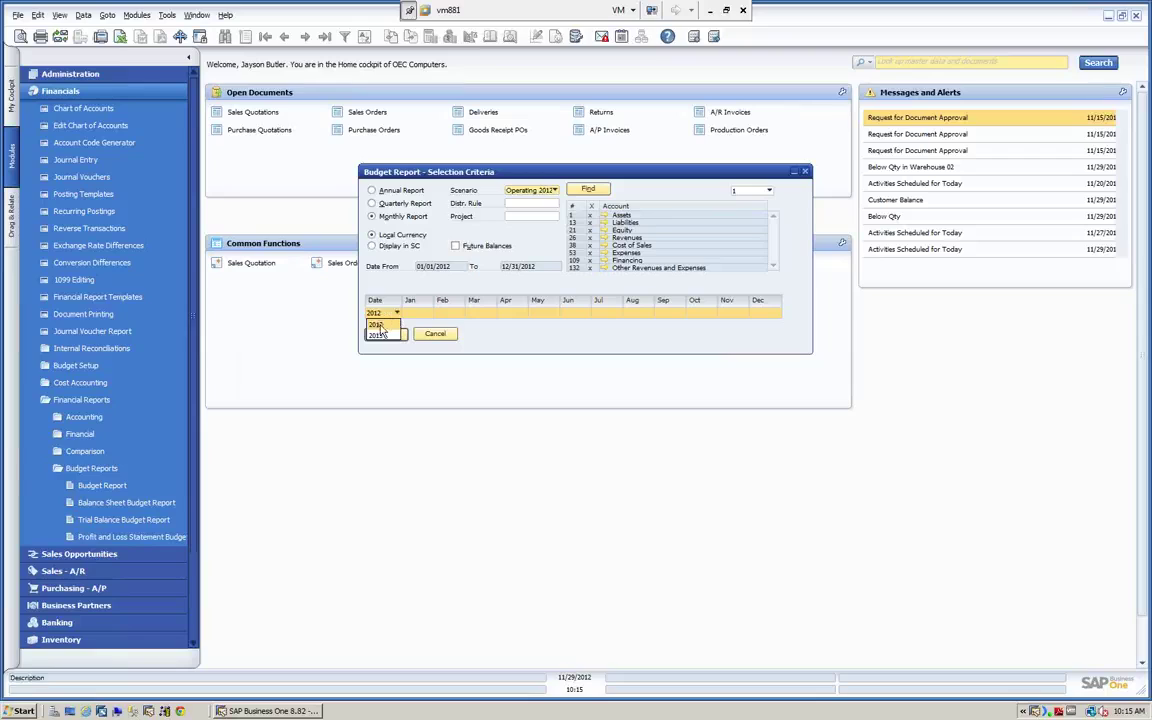
pyautogui.click(381, 330)
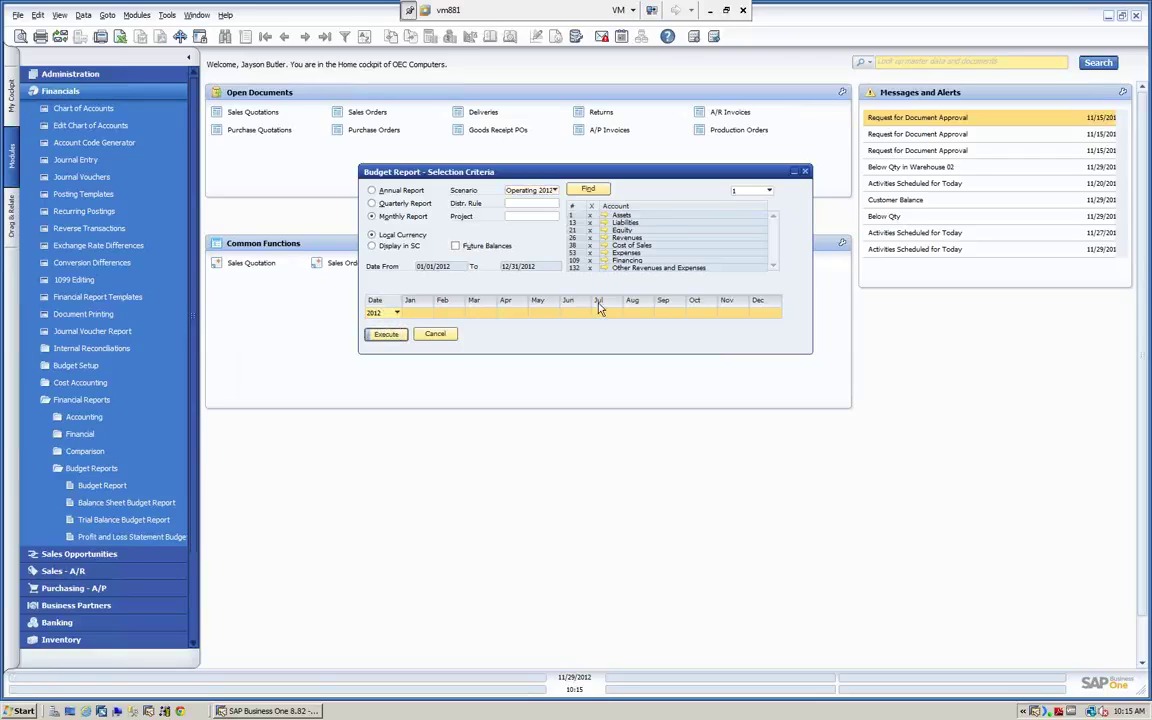
pyautogui.click(386, 334)
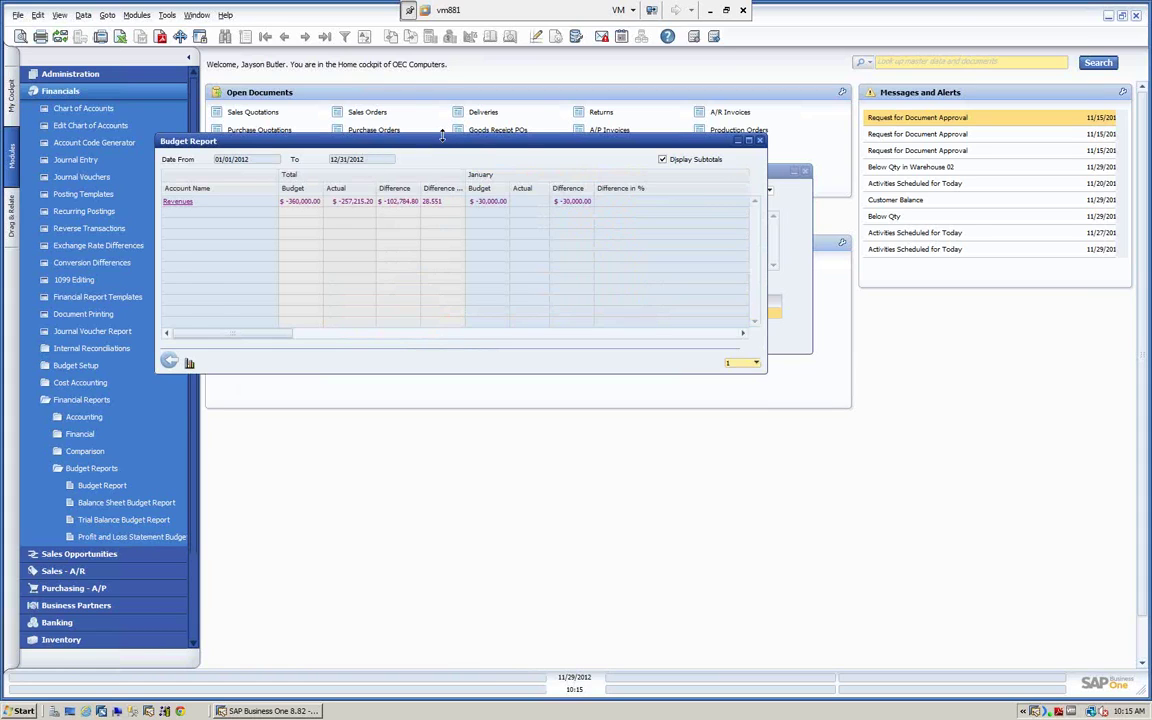
# Enlarge the budget report, expand its accounts to level 4 and display the graph.
pyautogui.moveTo(442, 138); pyautogui.dragTo(505, 103)
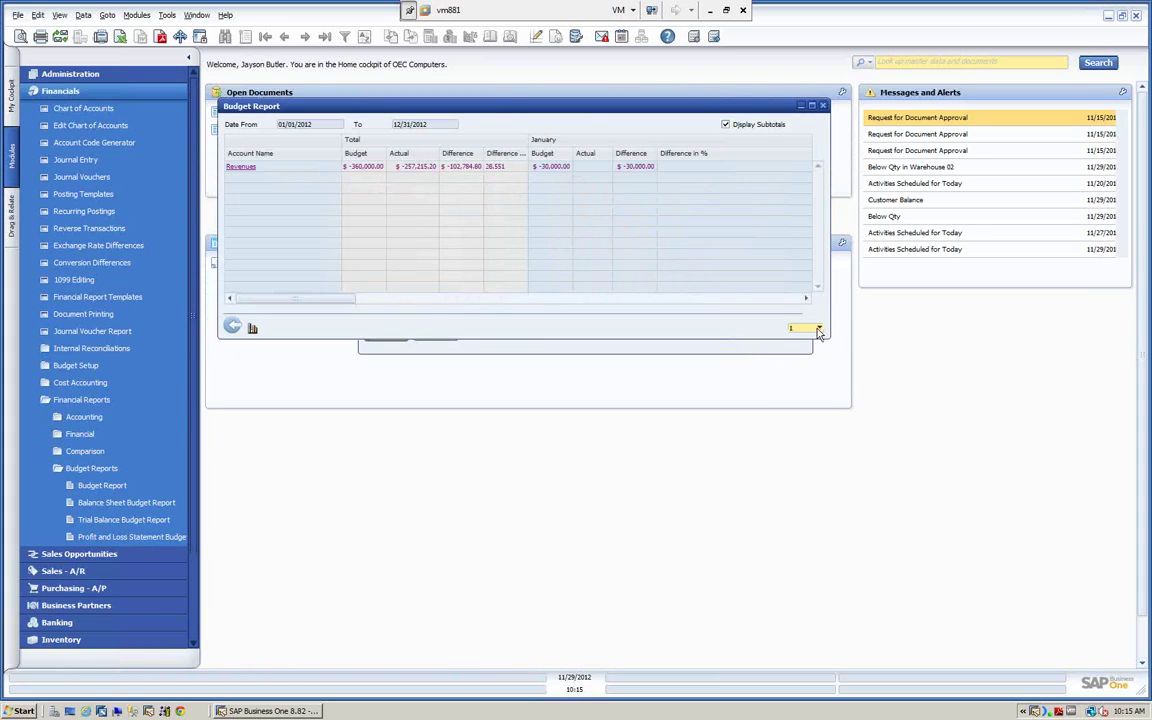
pyautogui.moveTo(828, 337); pyautogui.dragTo(998, 560)
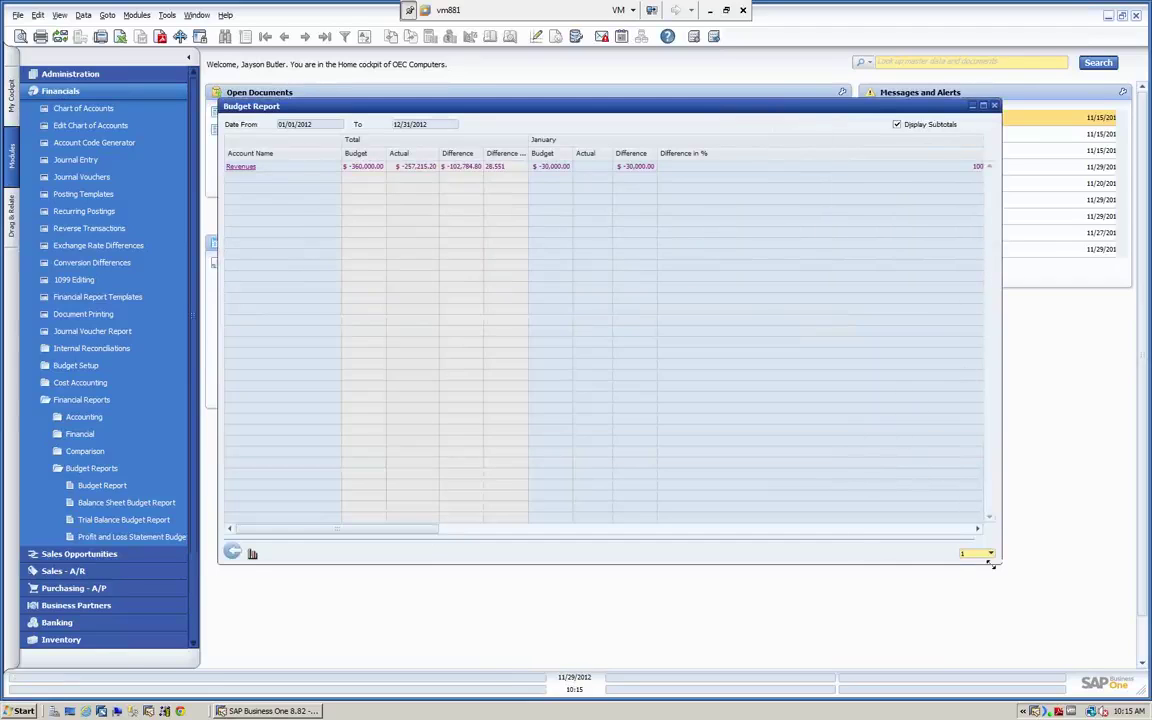
pyautogui.click(992, 556)
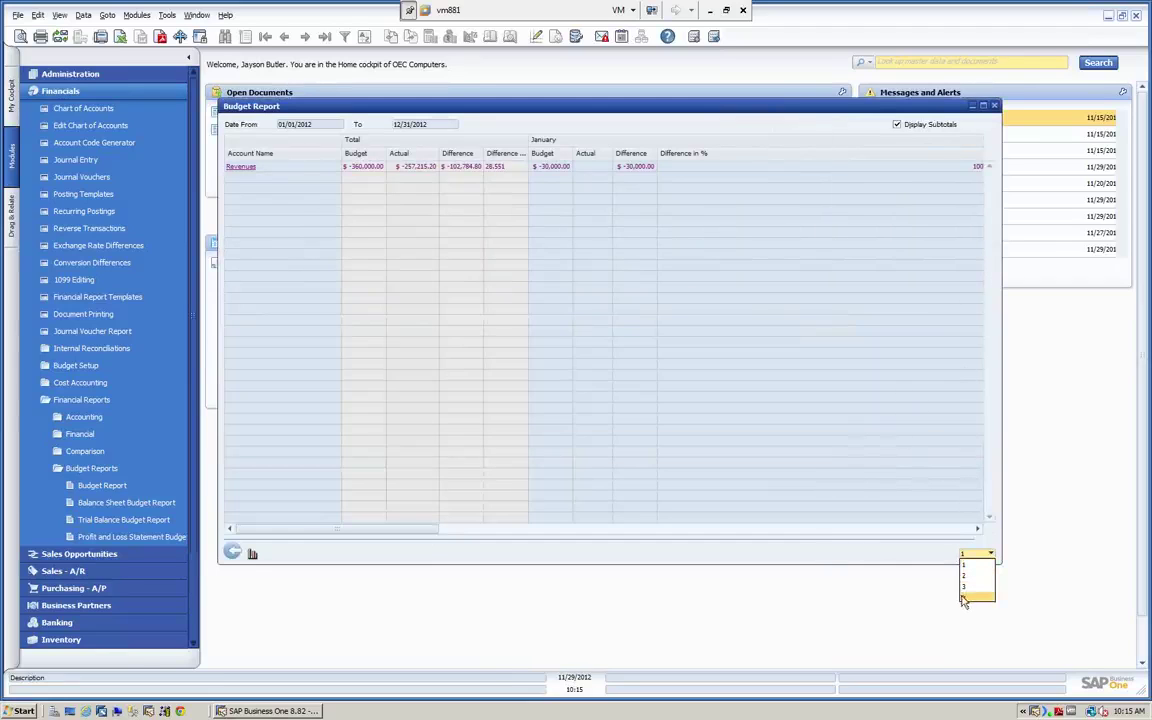
pyautogui.click(963, 598)
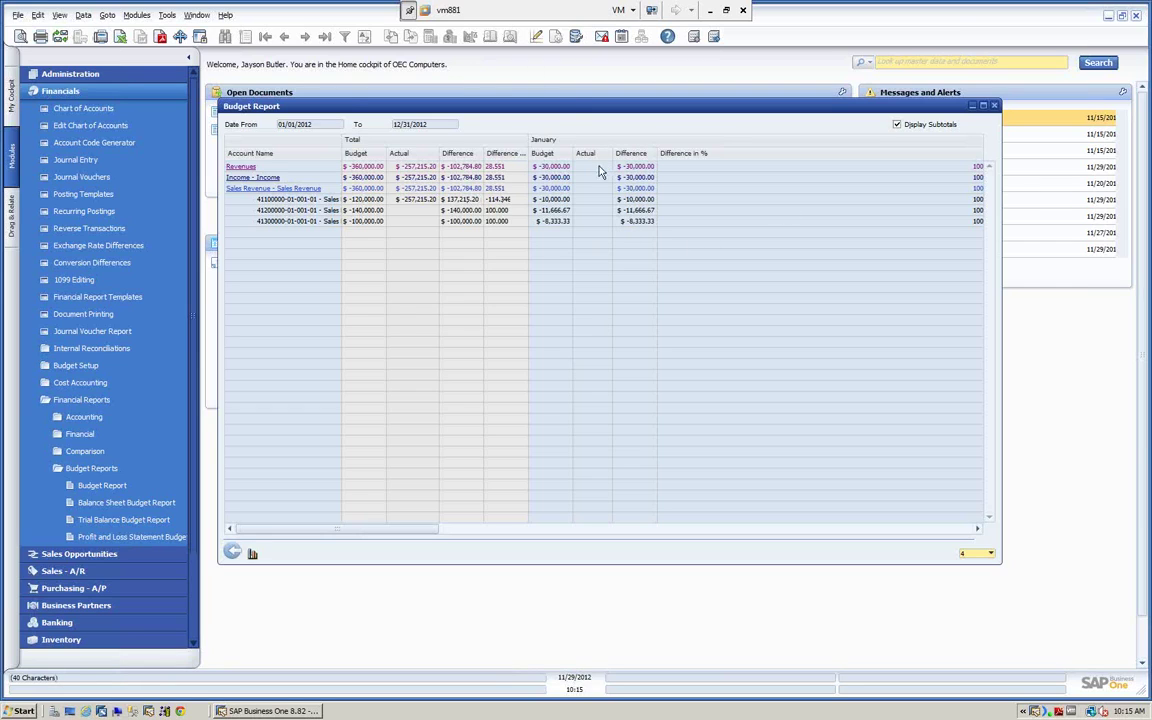
pyautogui.click(250, 555)
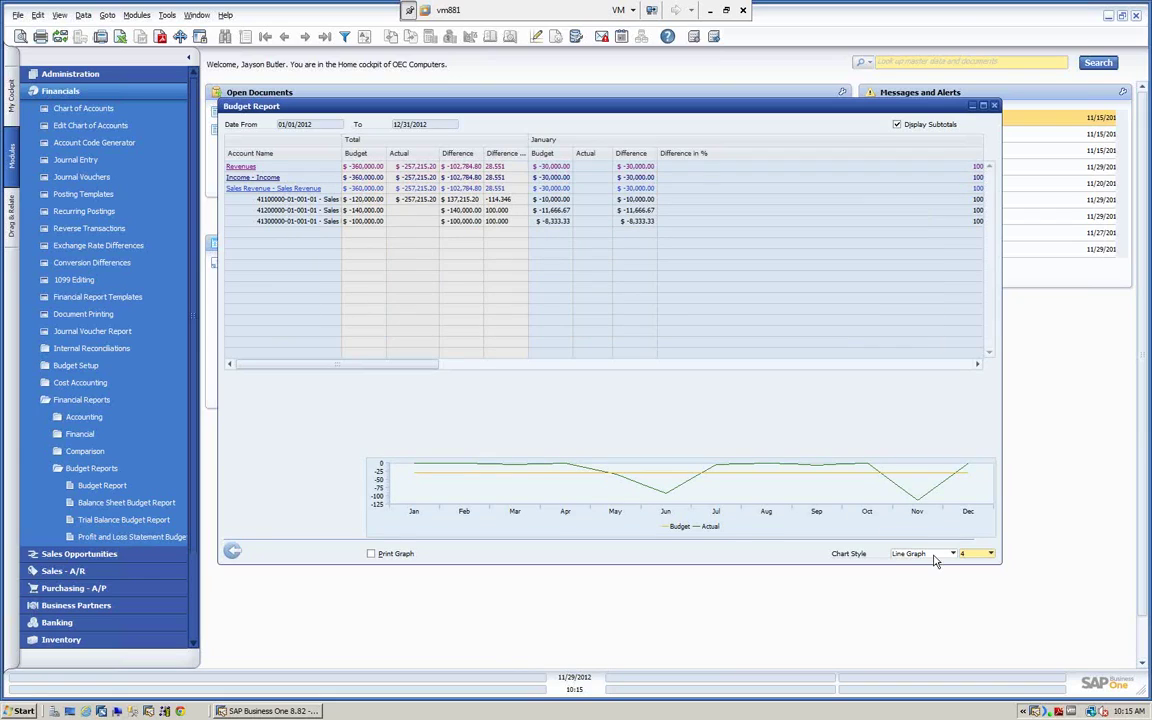
# Return to the budget report criteria, restrict the period to January 2012 and cancel.
pyautogui.click(232, 553)
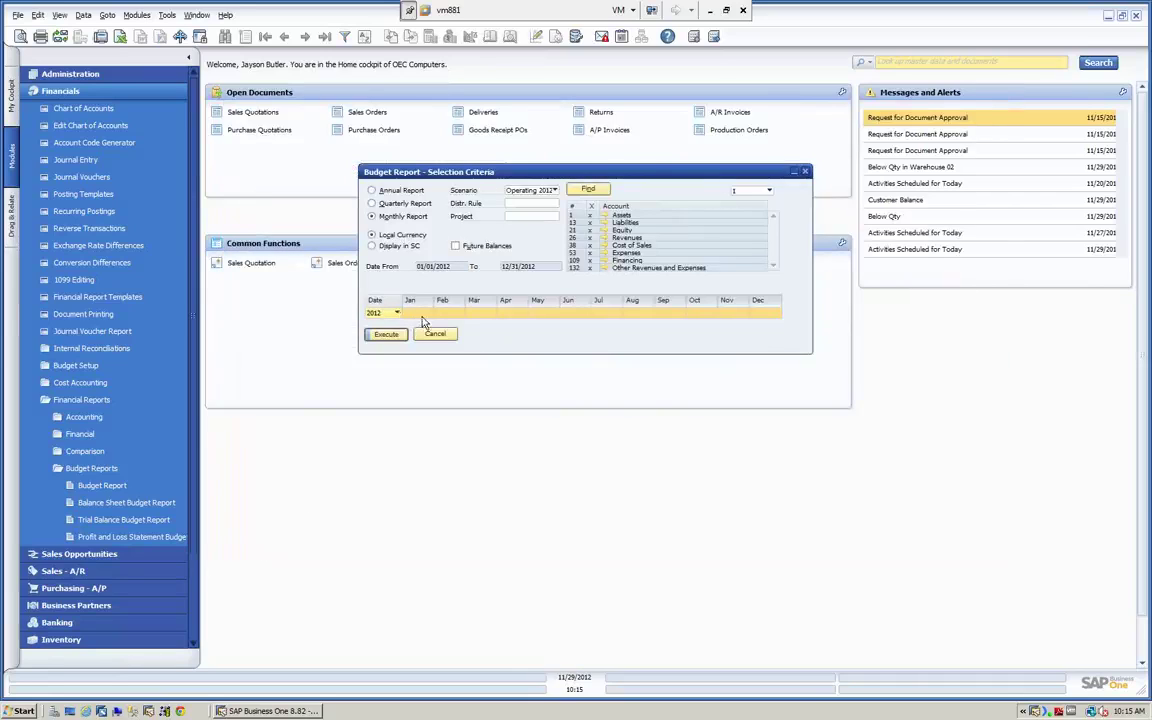
pyautogui.click(429, 314)
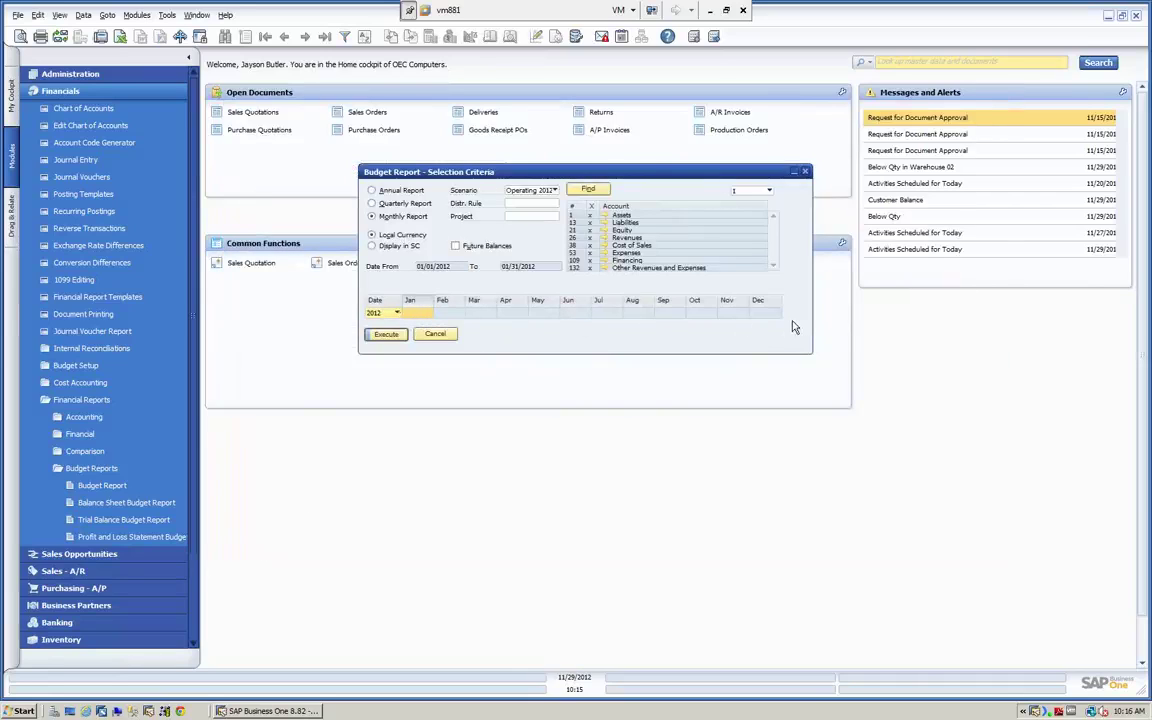
pyautogui.click(440, 336)
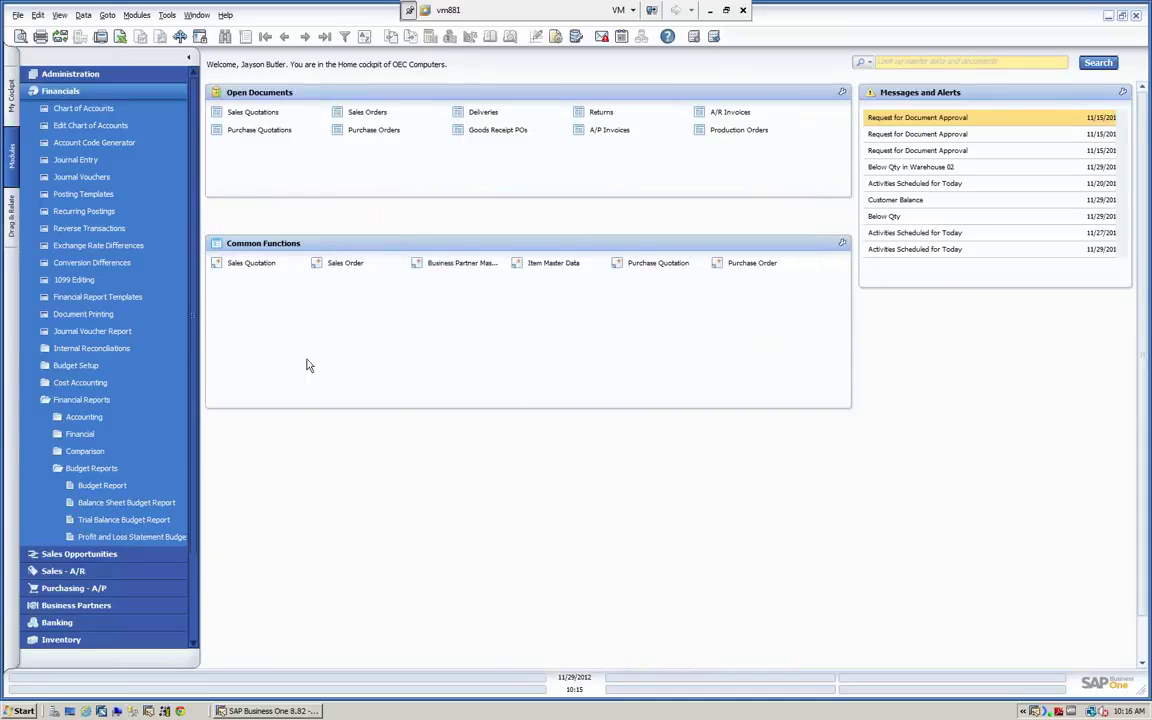
# Run the annual Profit and Loss Statement Budget Report for 2012 with the Operating 2012 scenario, and close it.
pyautogui.click(127, 539)
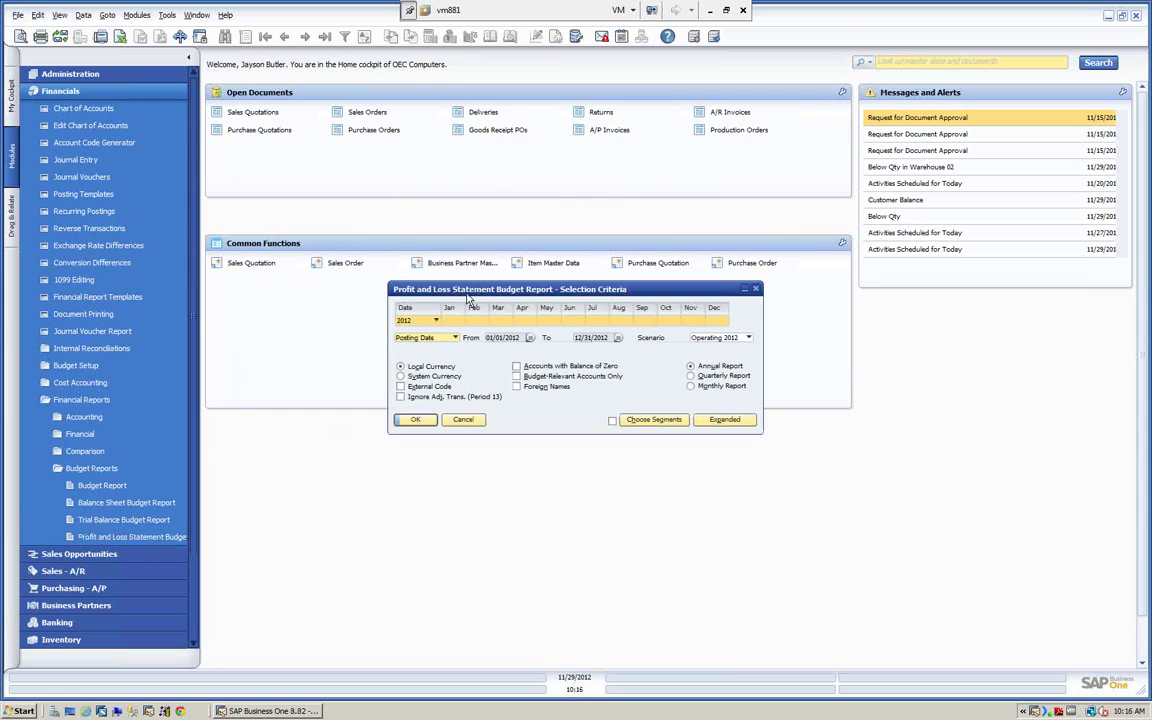
pyautogui.moveTo(463, 296); pyautogui.dragTo(332, 170)
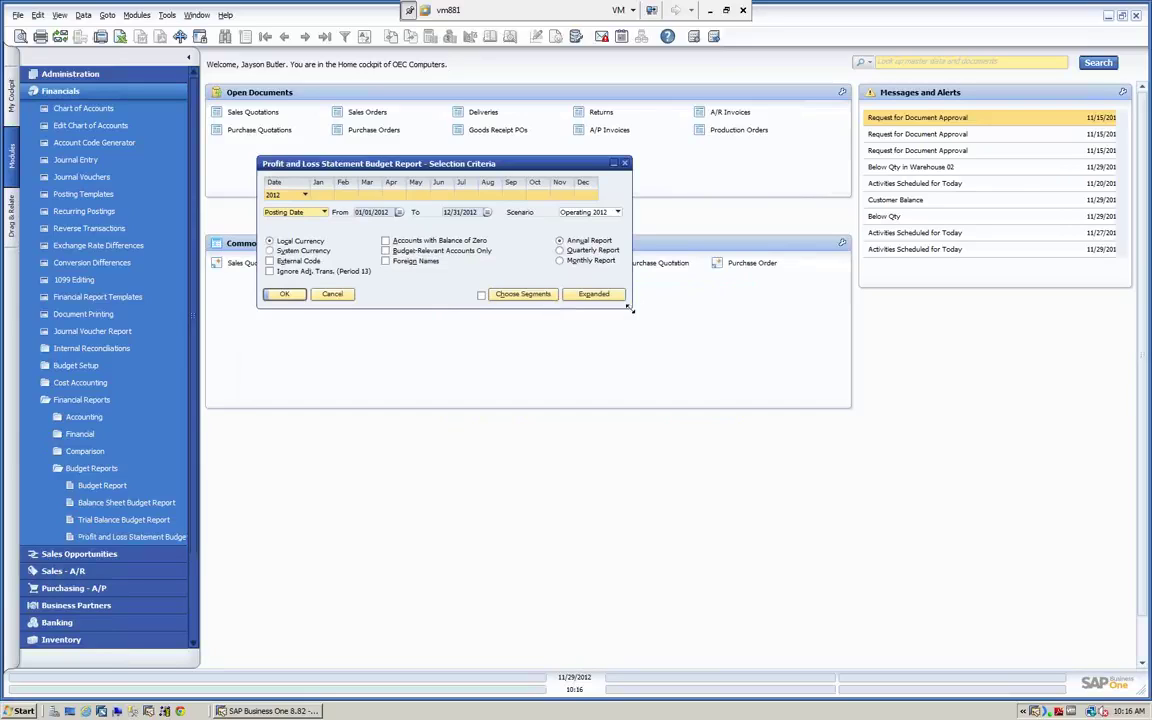
pyautogui.click(305, 194)
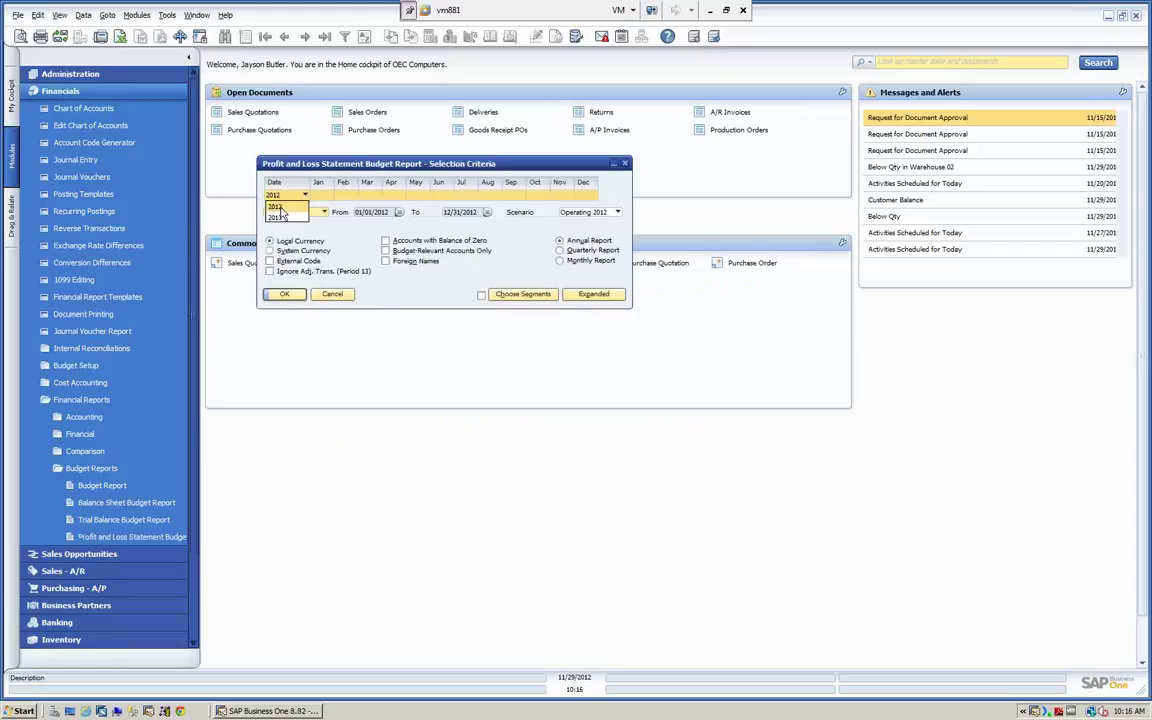
pyautogui.click(280, 208)
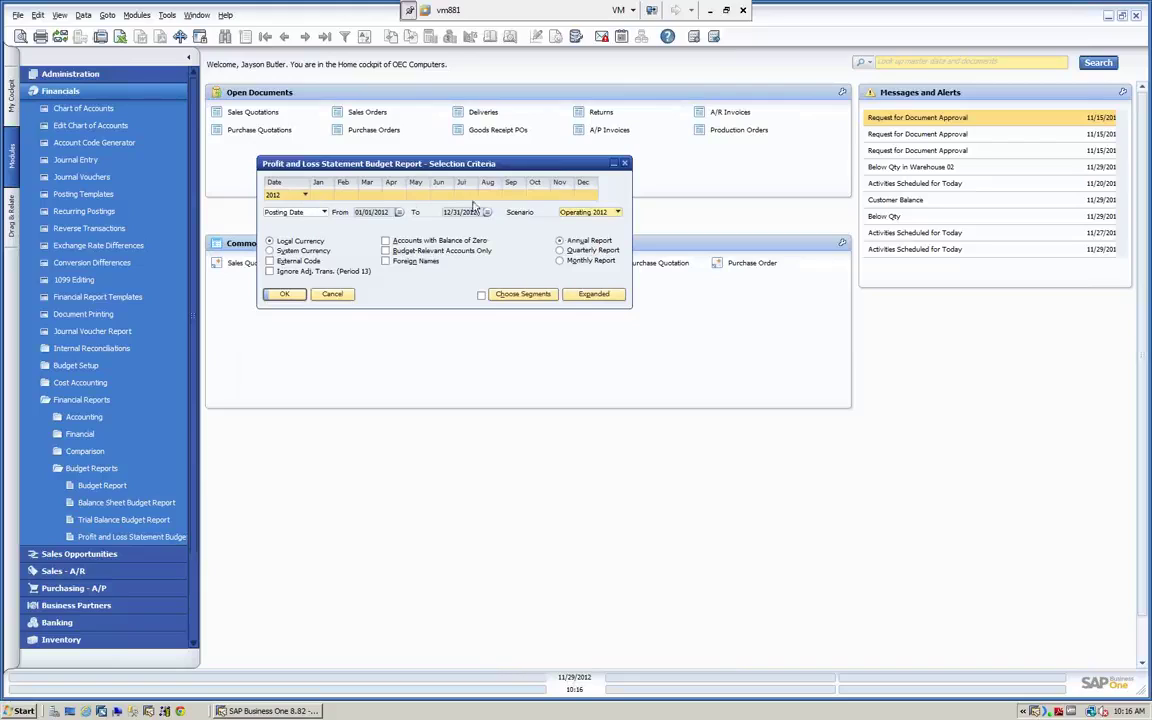
pyautogui.click(306, 196)
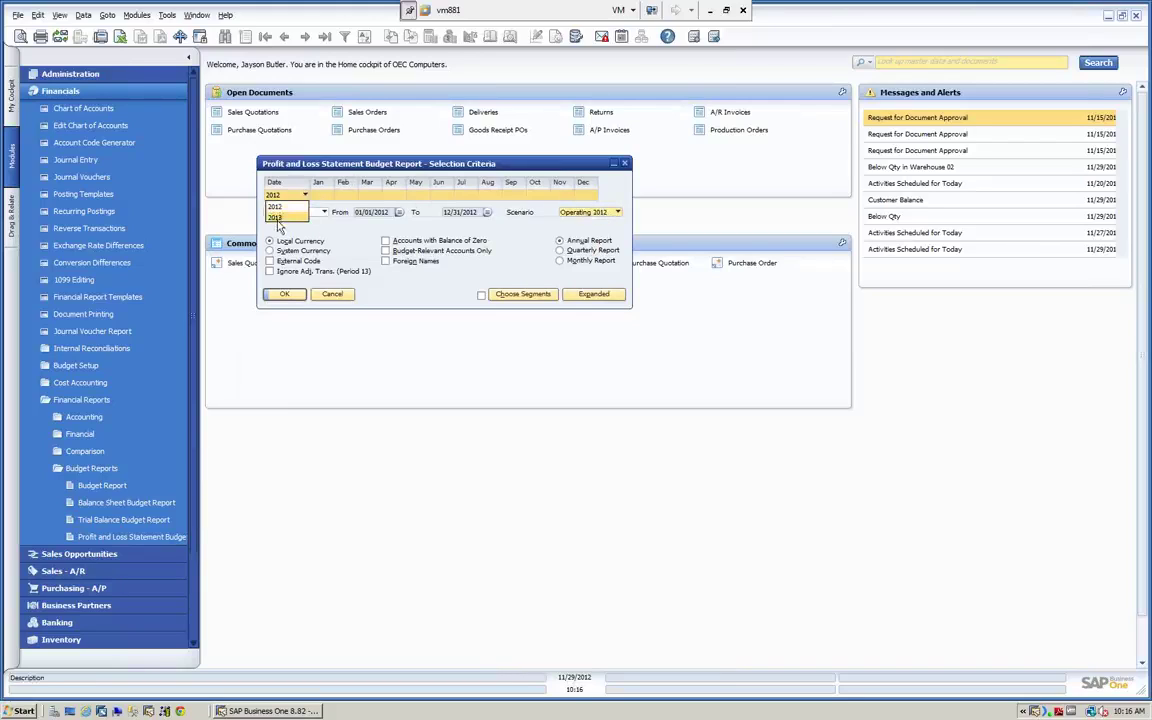
pyautogui.click(279, 207)
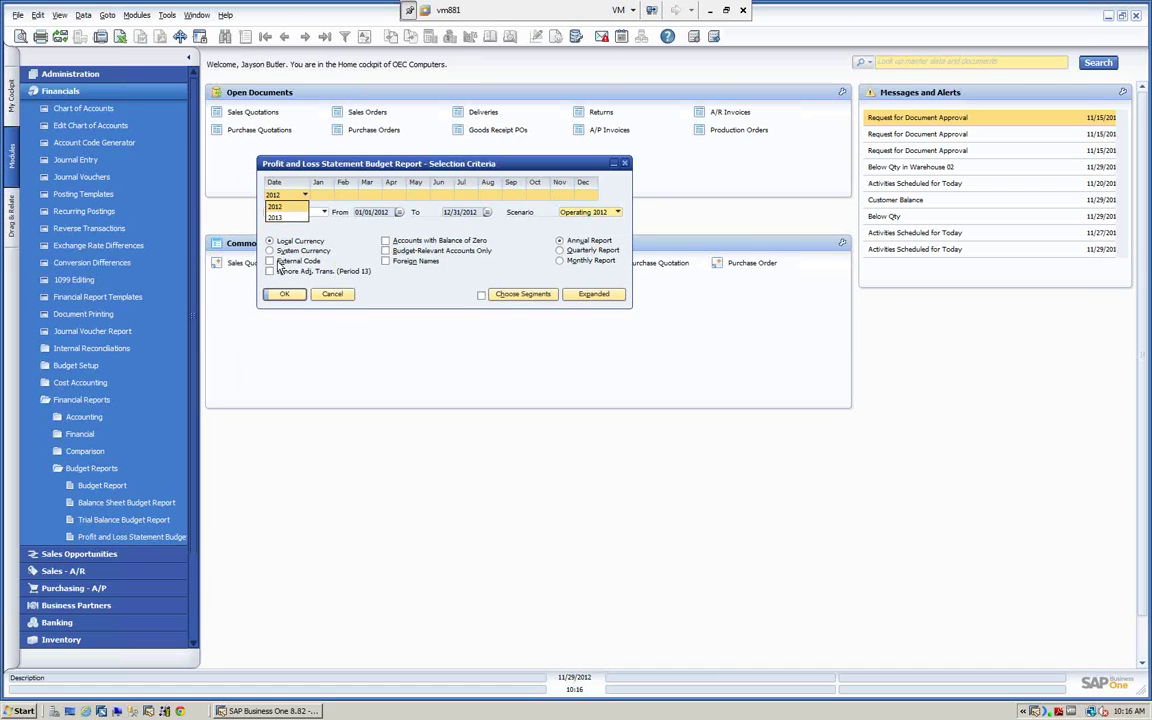
pyautogui.click(284, 295)
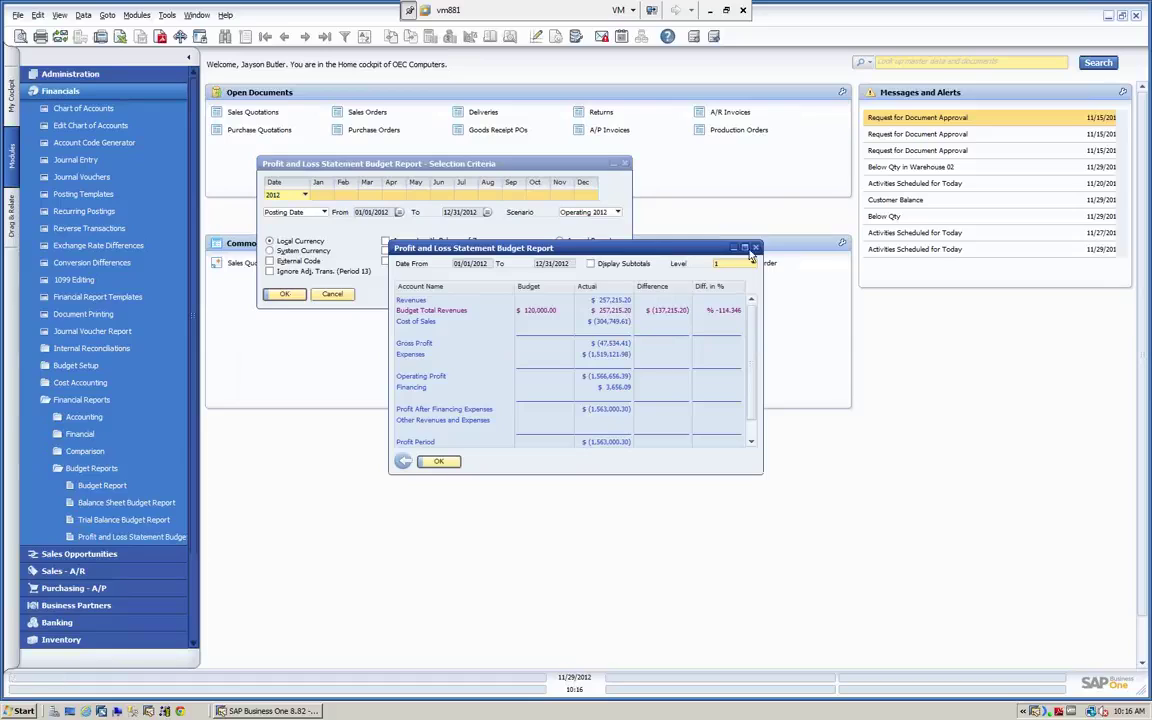
pyautogui.click(418, 462)
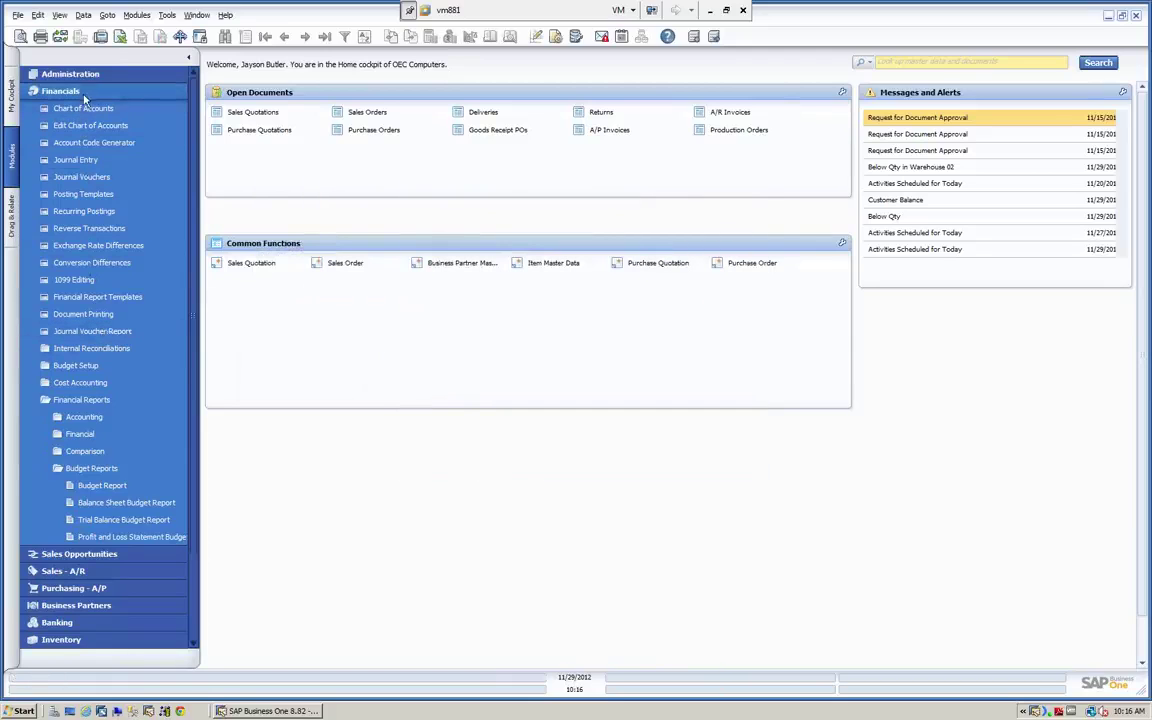
# Open the Budget Scenarios setup and add a new scenario row for the 01/01/2012 fiscal year.
pyautogui.click(76, 365)
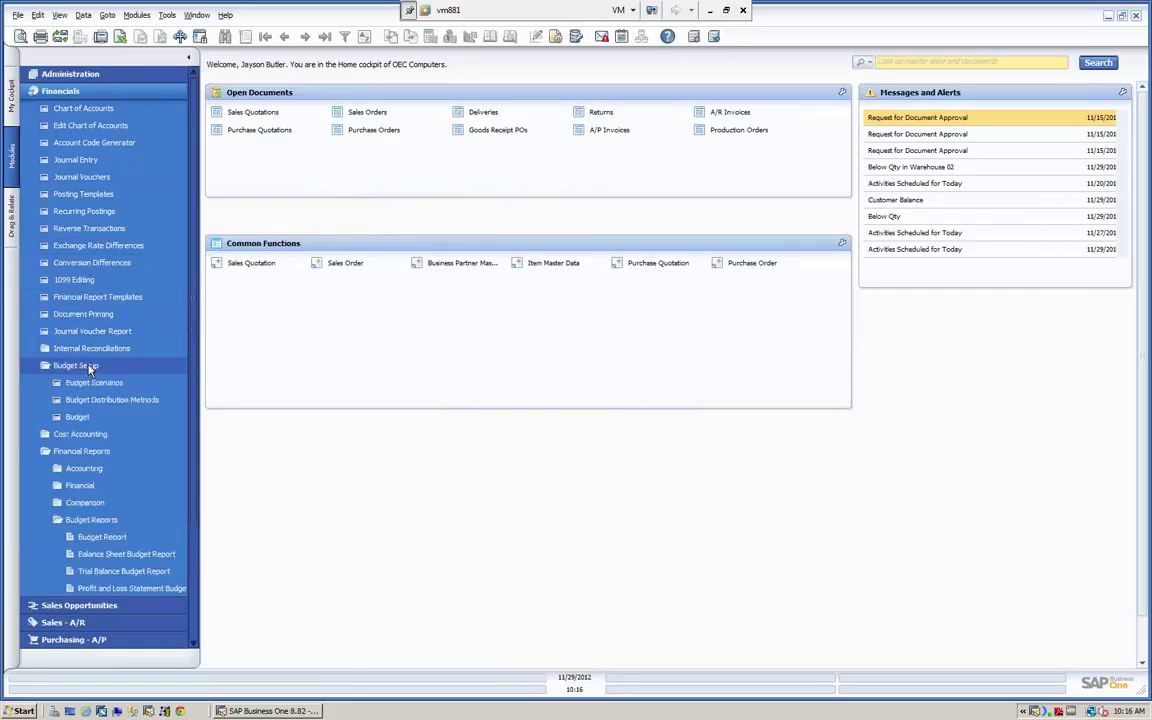
pyautogui.click(94, 382)
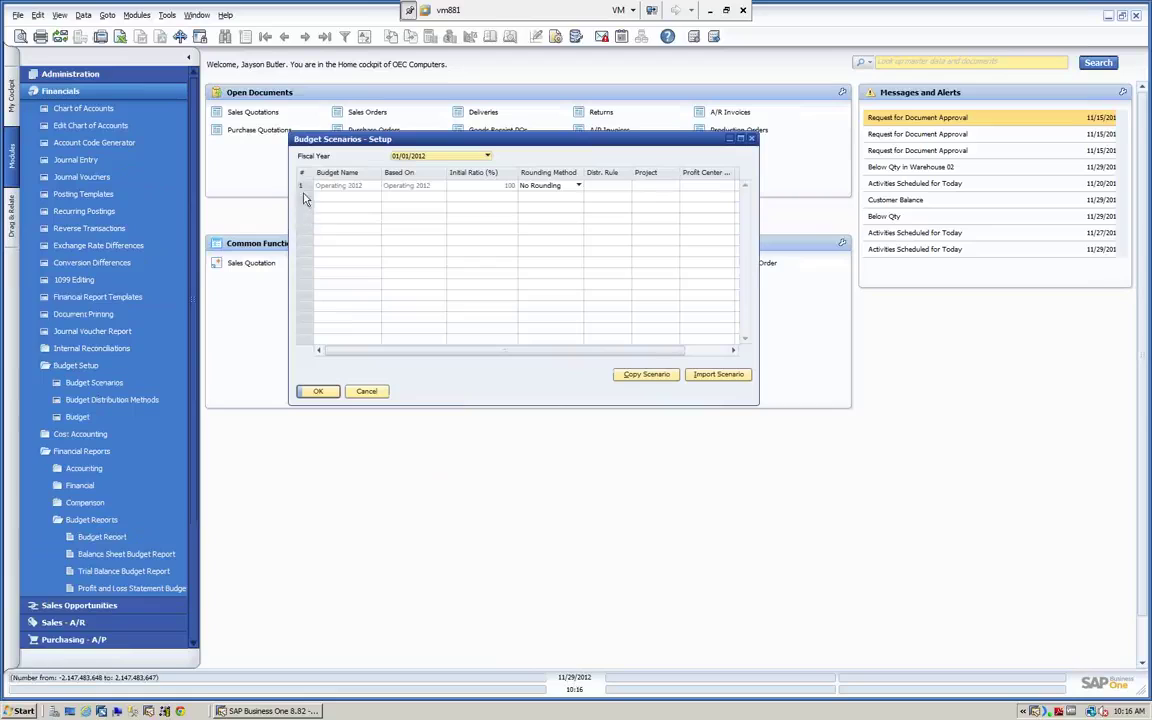
pyautogui.rightClick(305, 190)
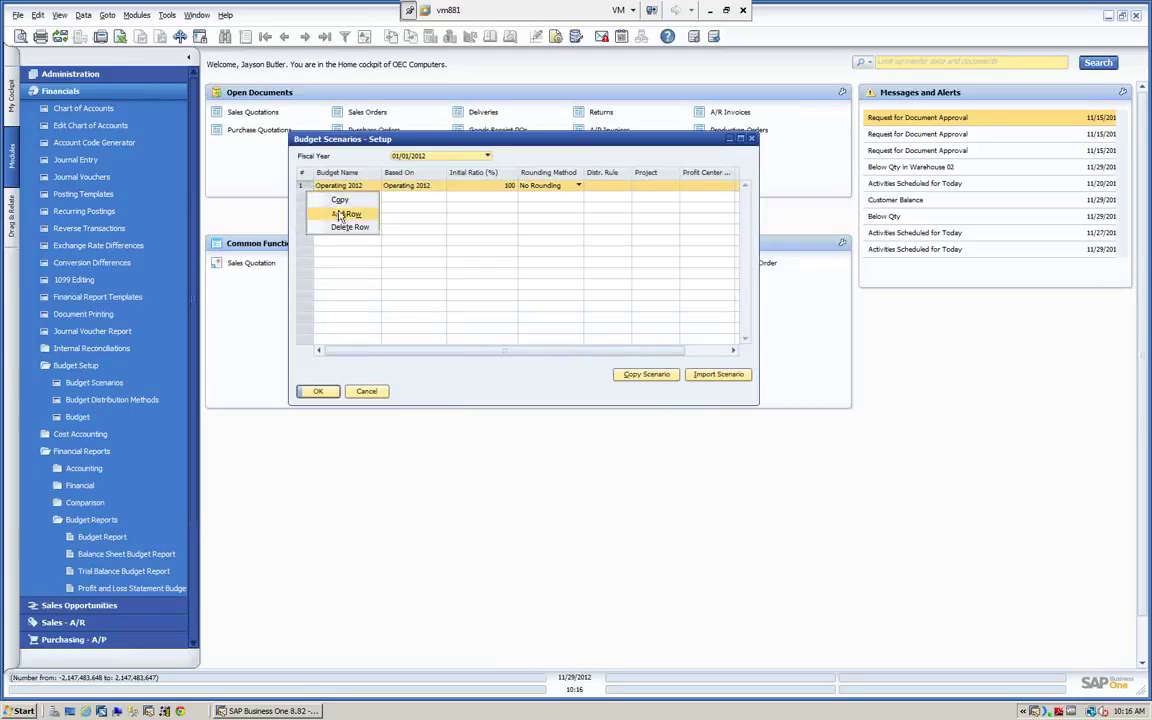
pyautogui.click(349, 214)
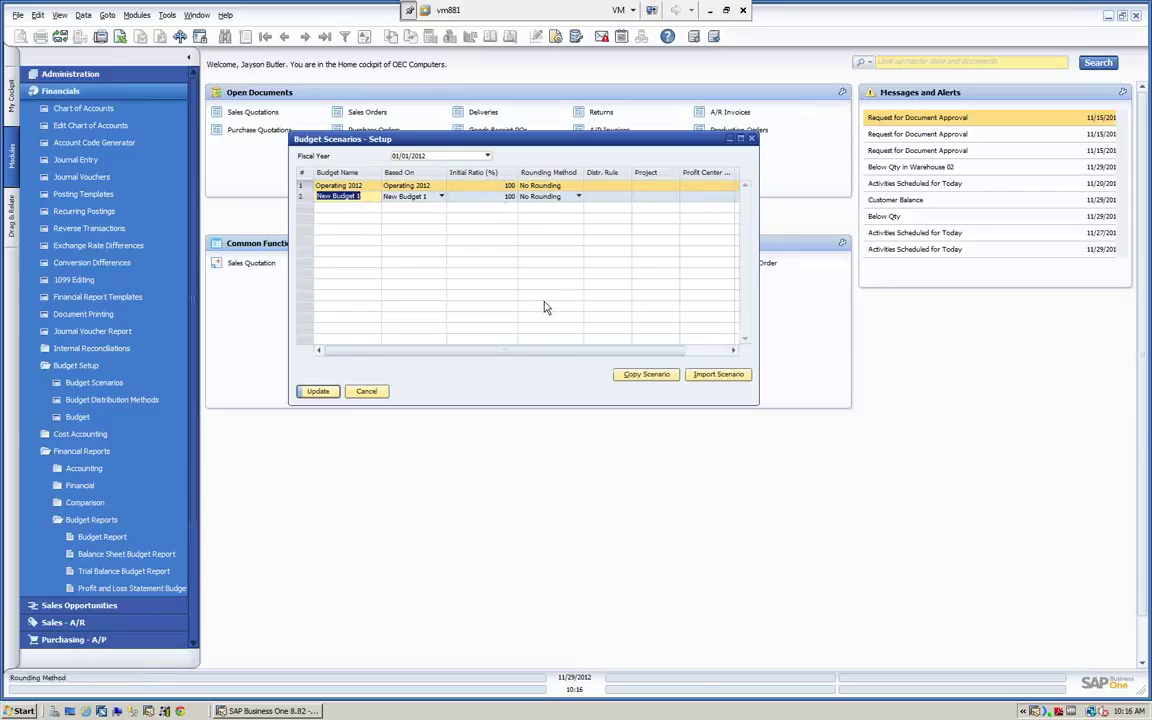
# Base the new scenario on Operating 2012 and set its initial ratio to 110 percent.
pyautogui.click(442, 197)
pyautogui.click(419, 209)
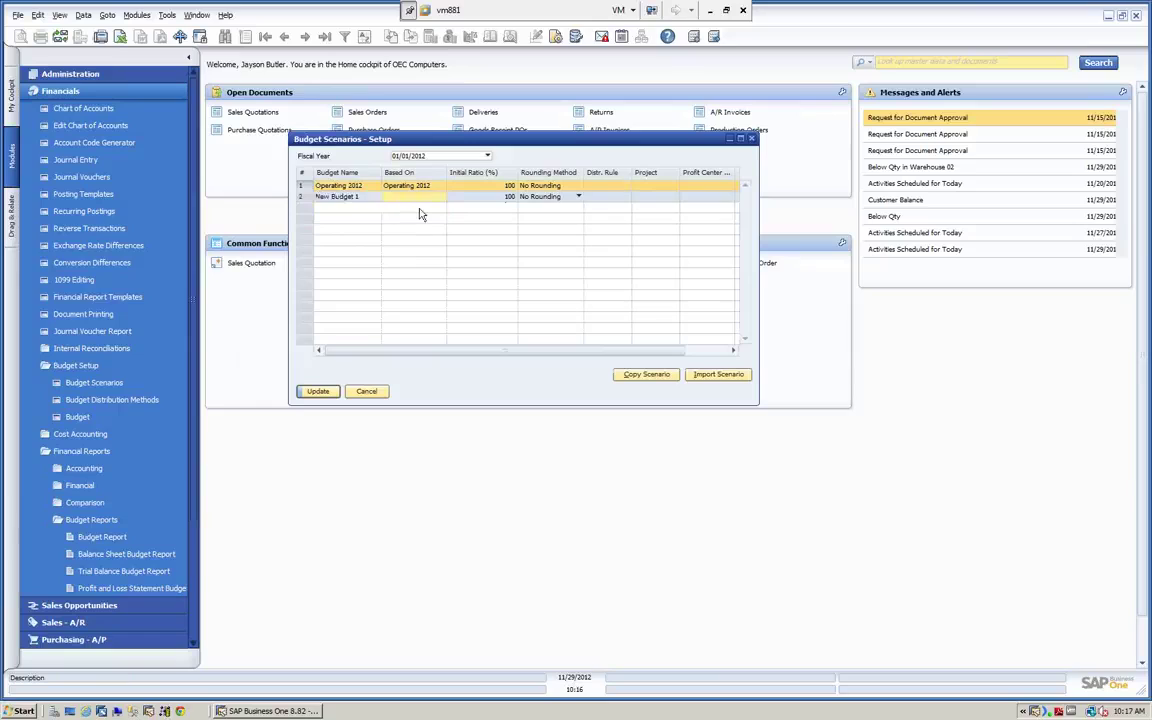
pyautogui.click(490, 197)
pyautogui.write('15')
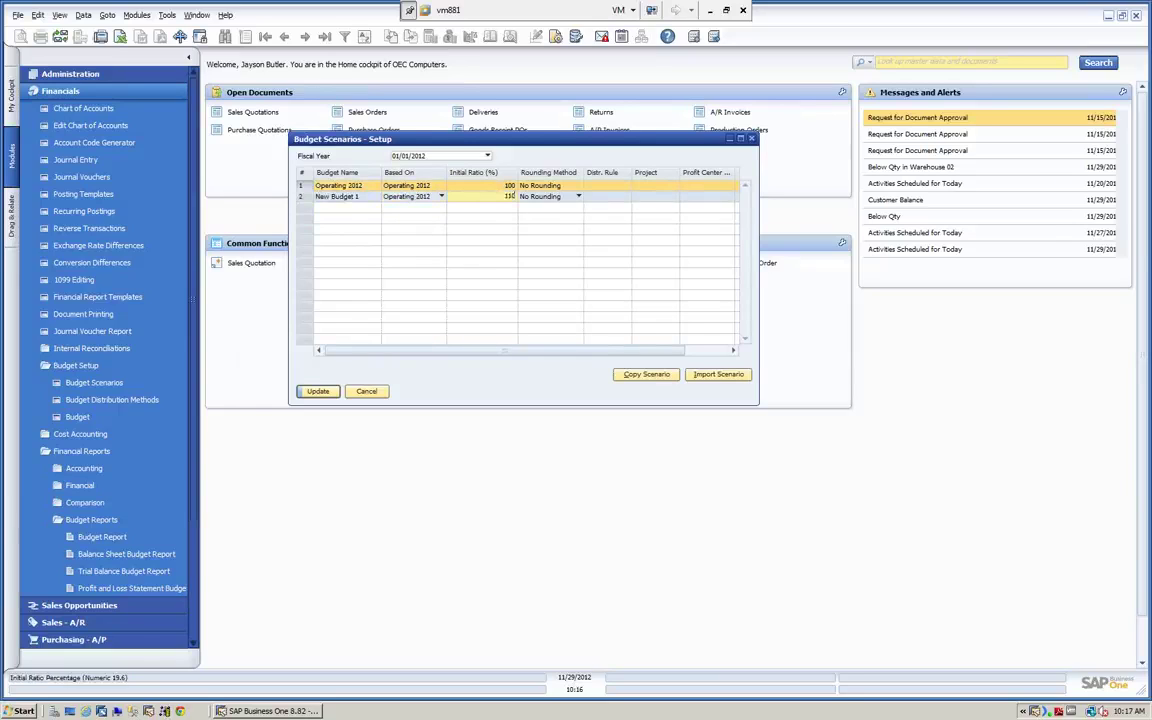
pyautogui.press('Tab')
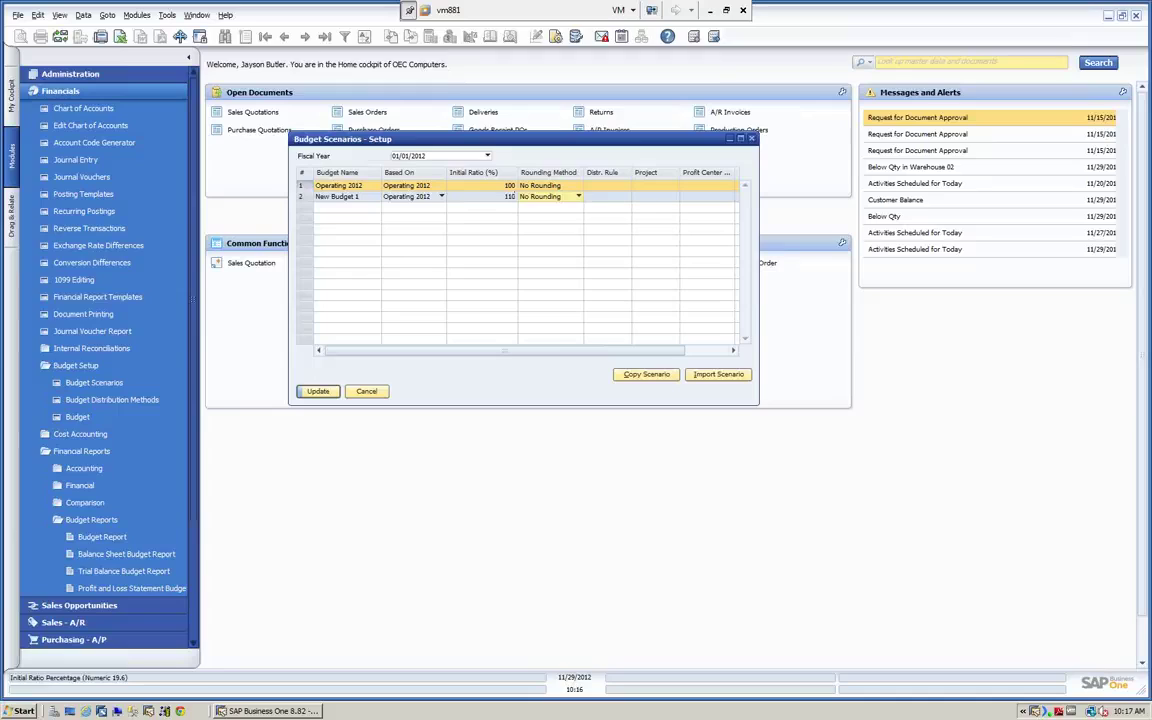
# Save the new 110 percent scenario in the Budget Scenarios setup.
pyautogui.rightClick(330, 200)
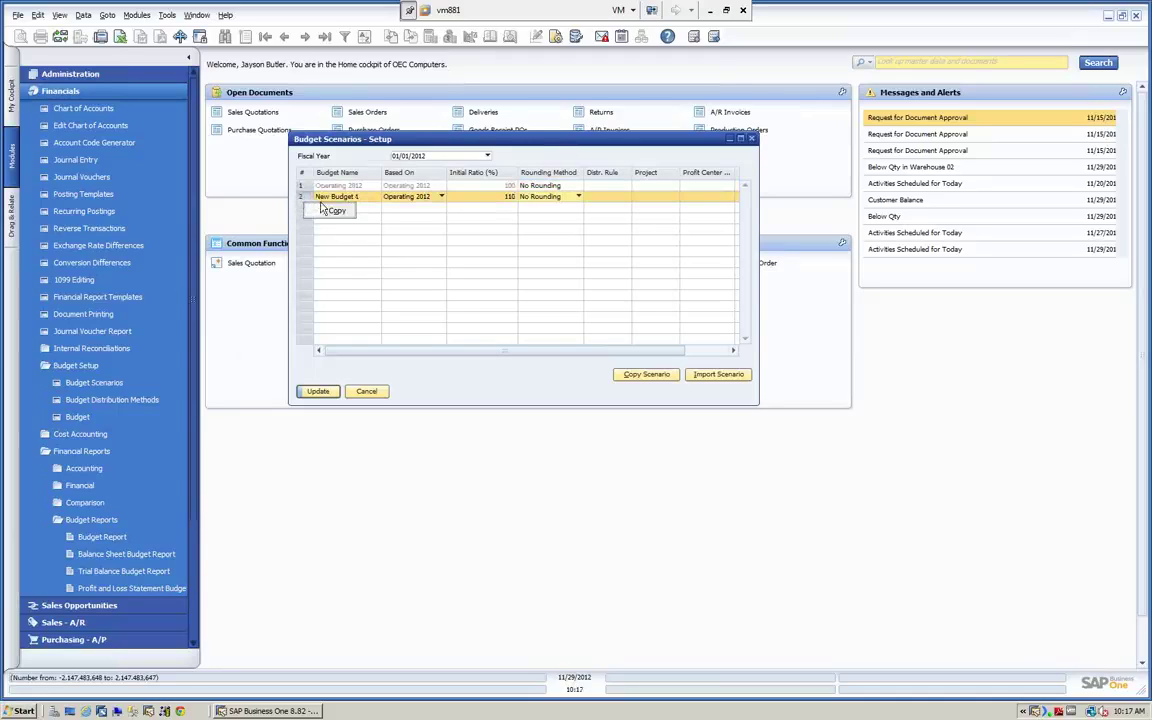
pyautogui.click(339, 213)
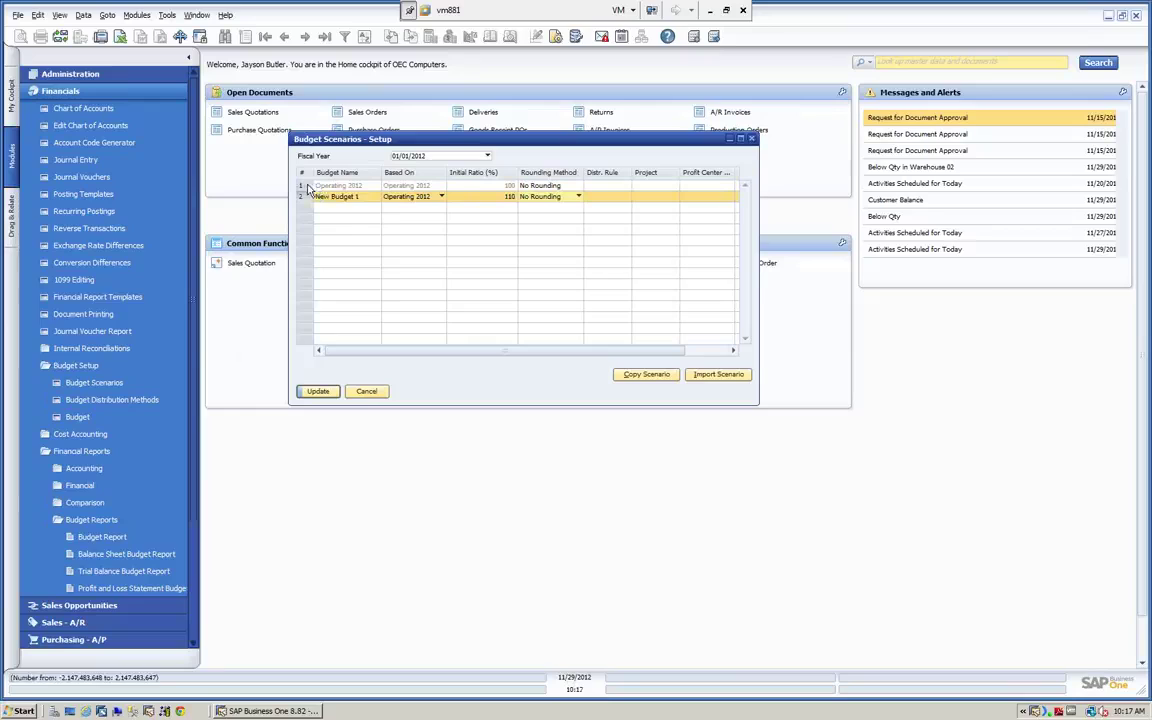
pyautogui.rightClick(308, 190)
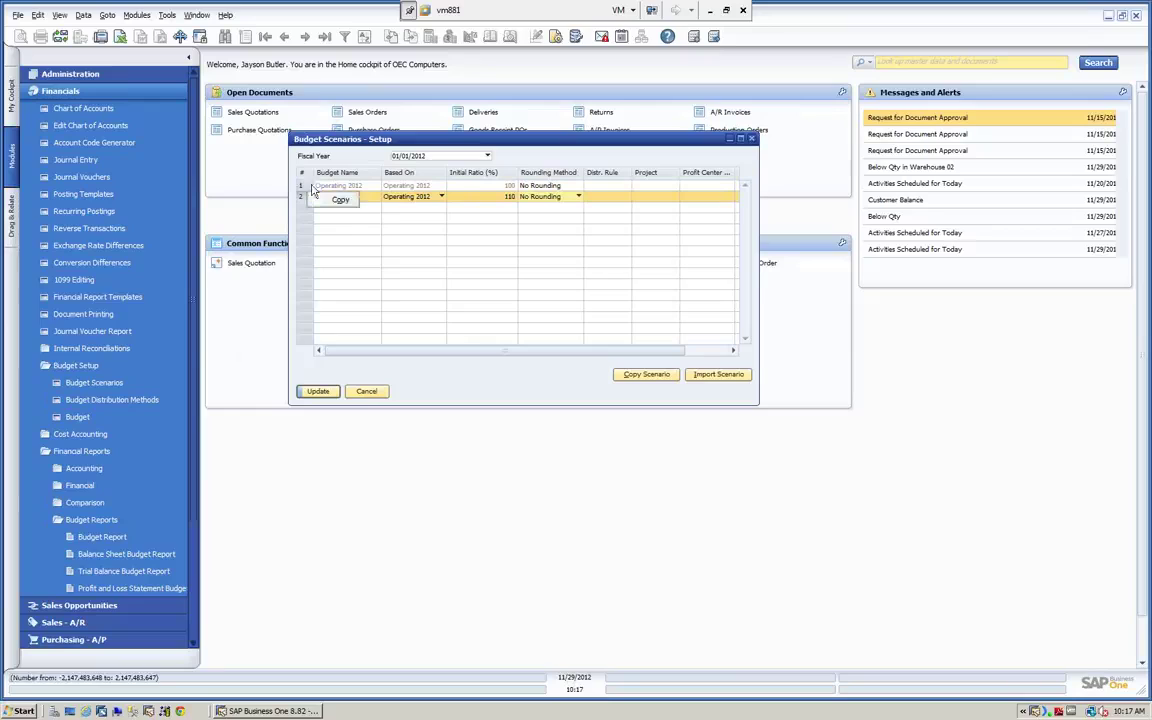
pyautogui.click(318, 392)
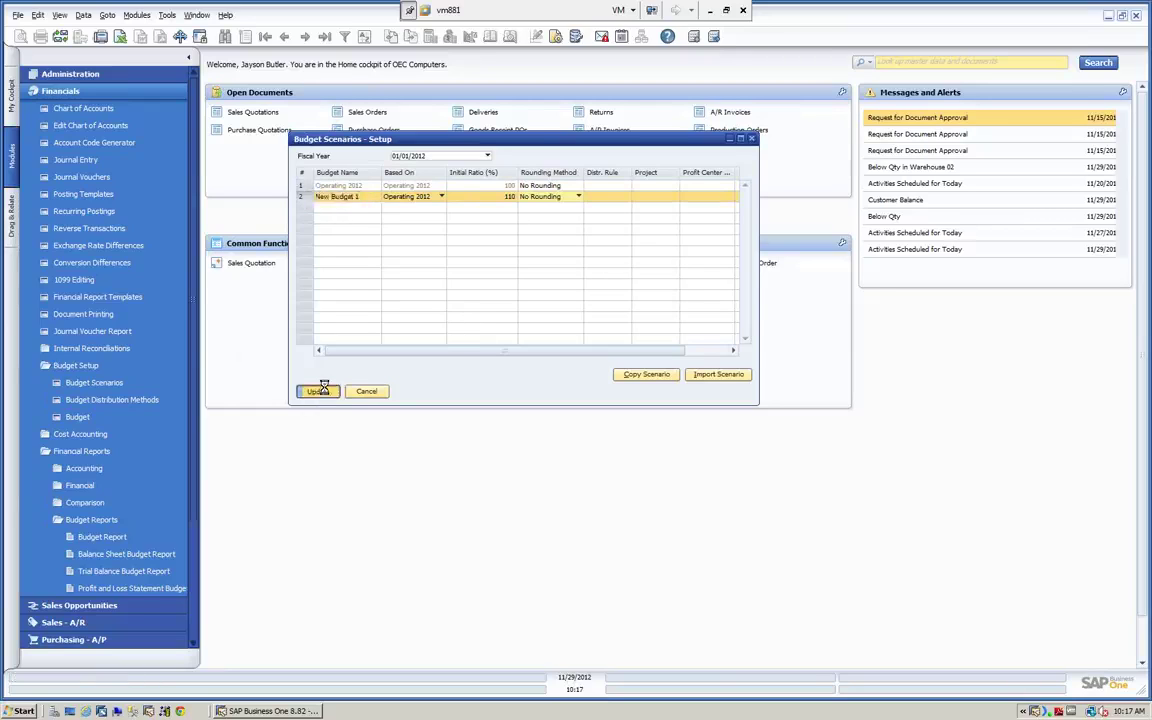
# Add another scenario row based on Operating 2012 with a 90 percent initial ratio, save it and close the setup.
pyautogui.rightClick(303, 197)
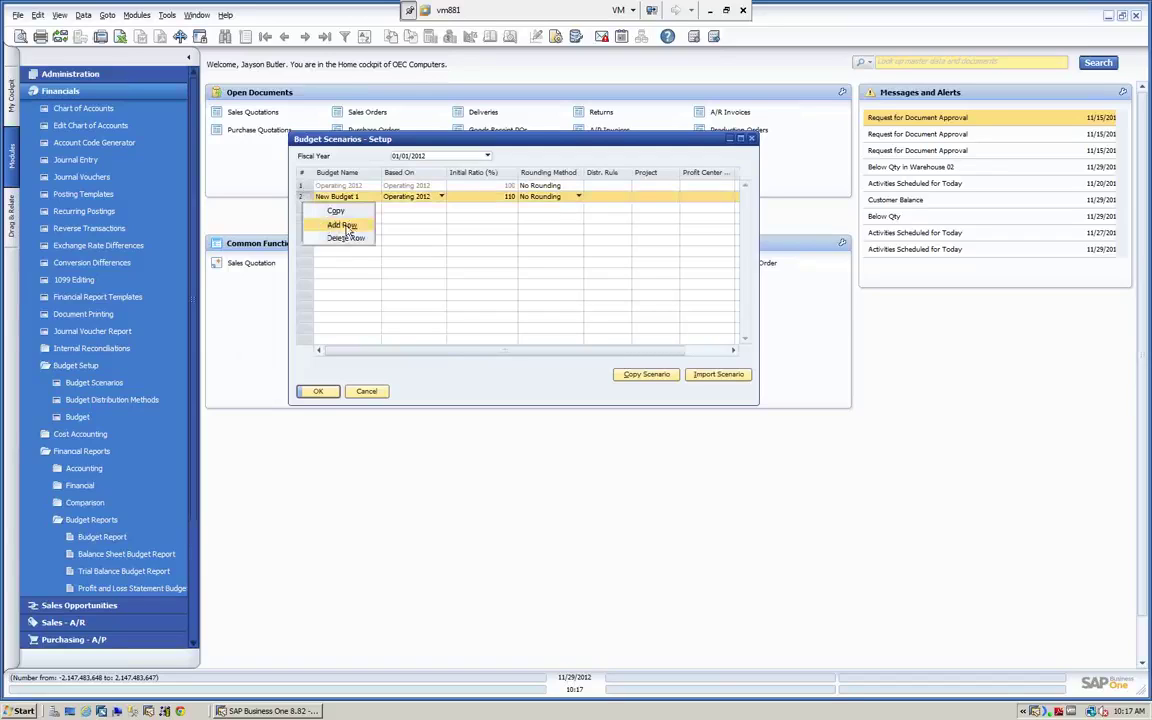
pyautogui.click(342, 224)
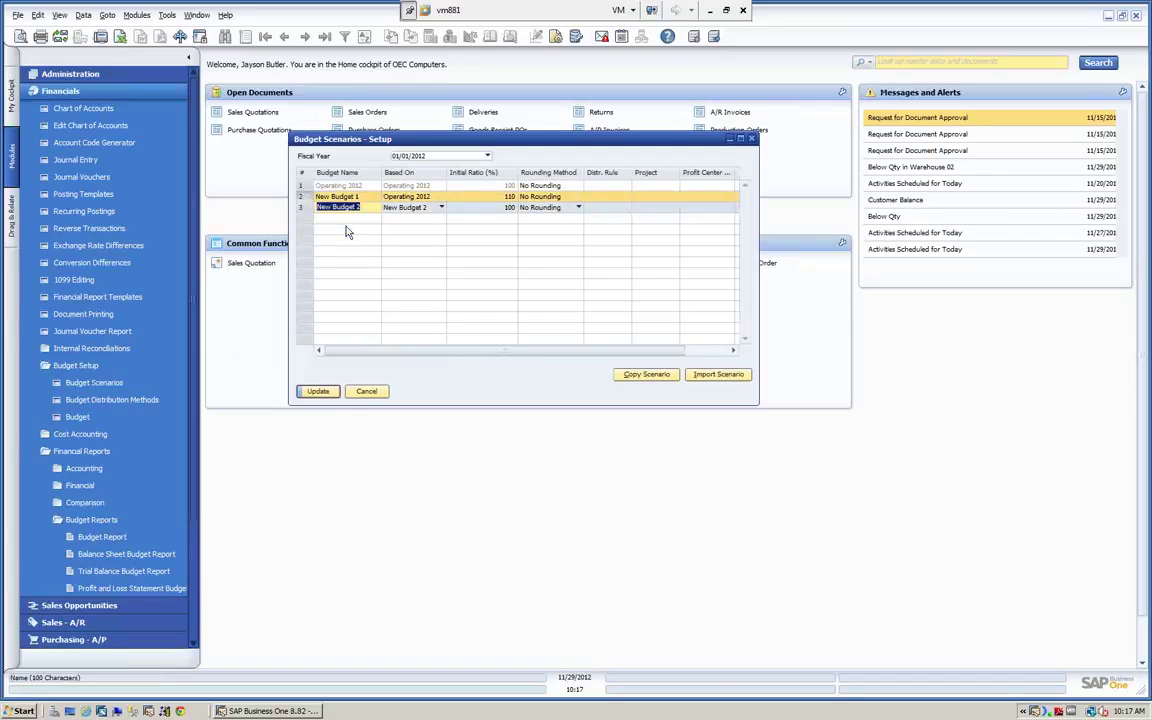
pyautogui.click(442, 209)
pyautogui.click(420, 219)
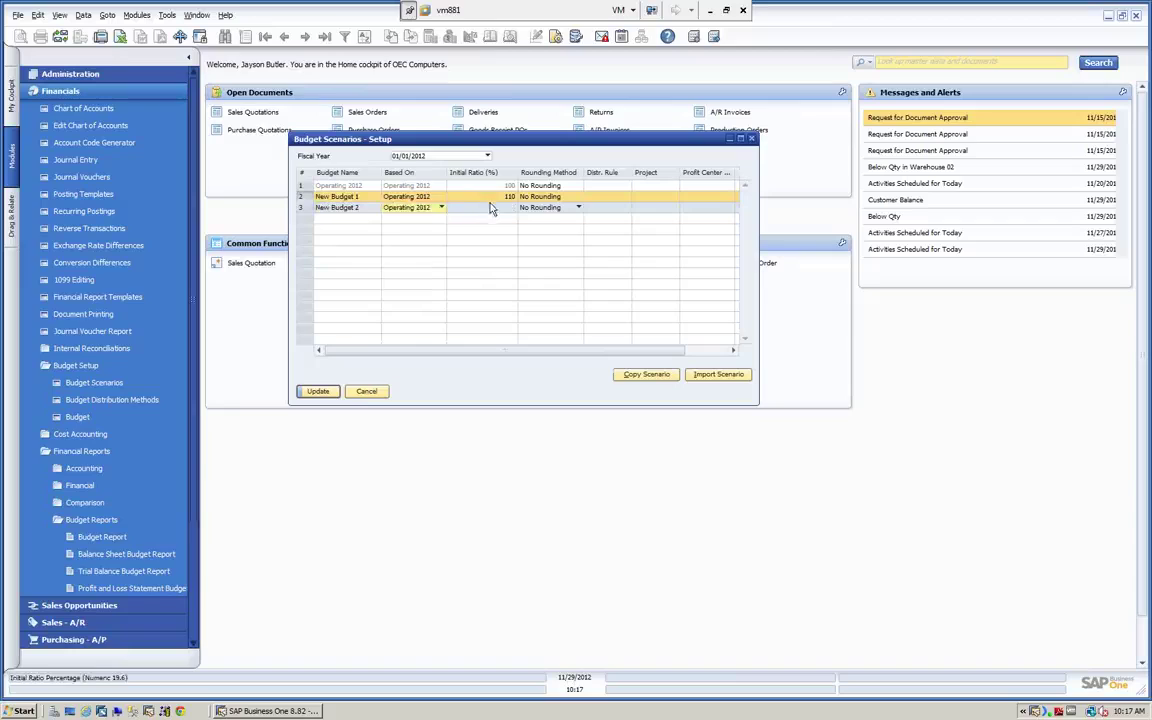
pyautogui.click(494, 207)
pyautogui.write('90')
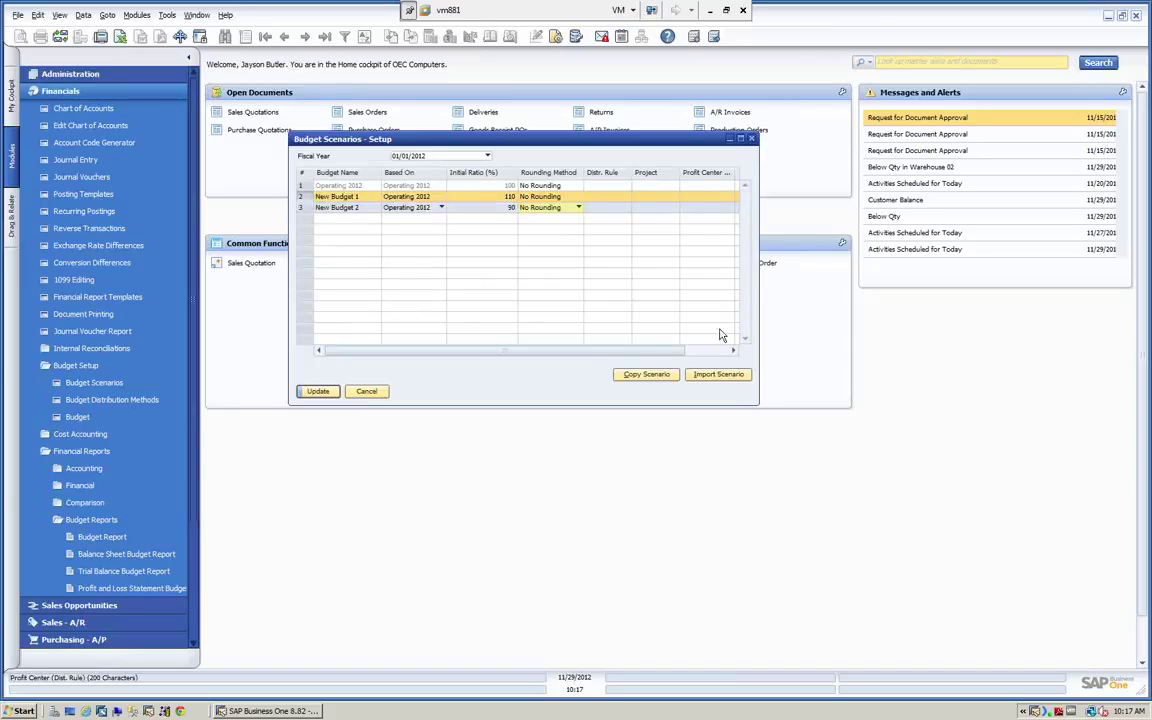
pyautogui.click(321, 394)
pyautogui.click(320, 392)
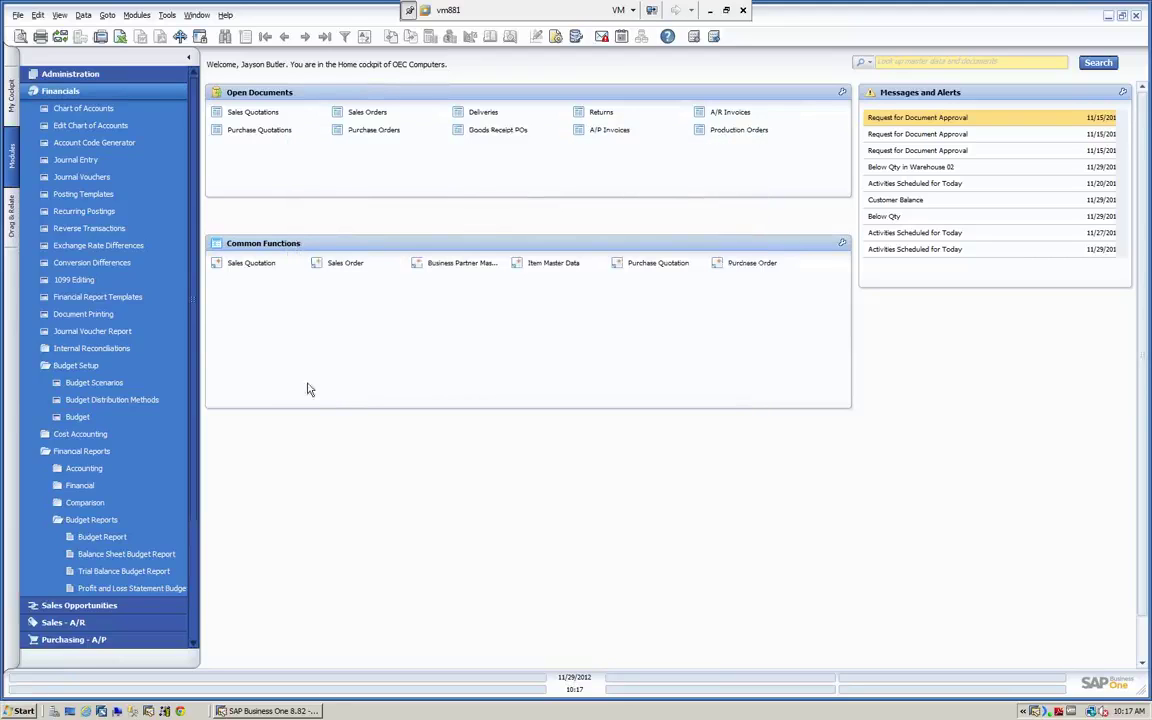
# Run the monthly Budget Report for 2012 with the Operating 2012 scenario.
pyautogui.click(72, 367)
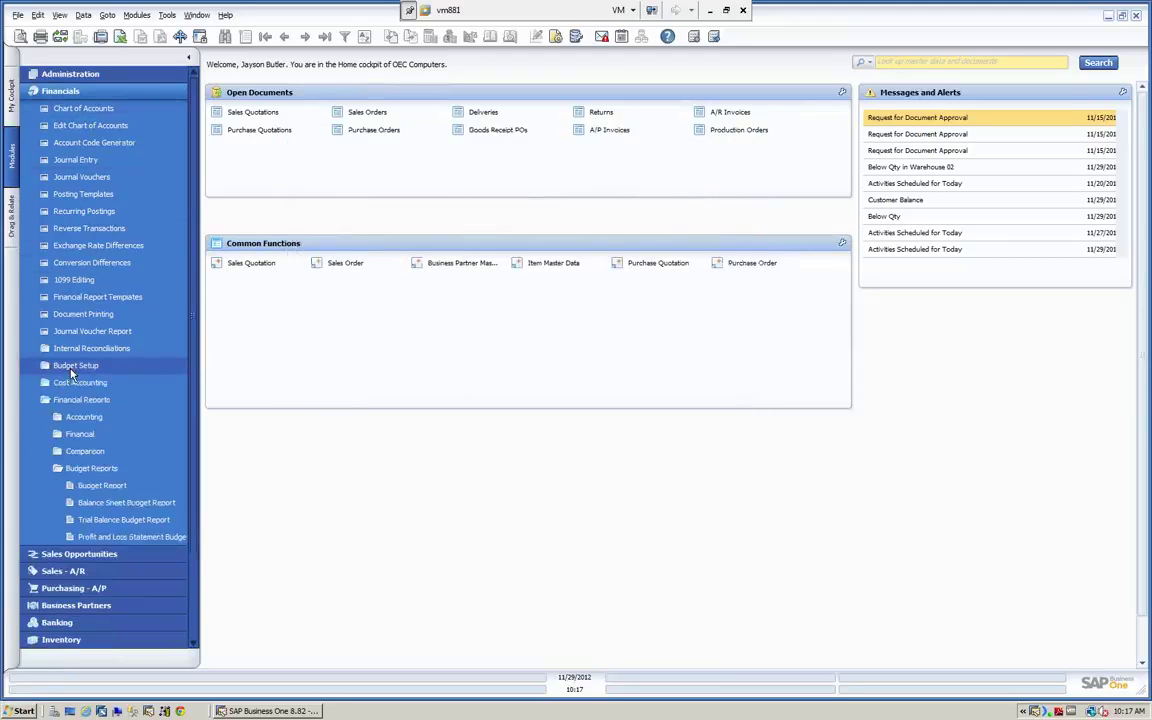
pyautogui.click(103, 487)
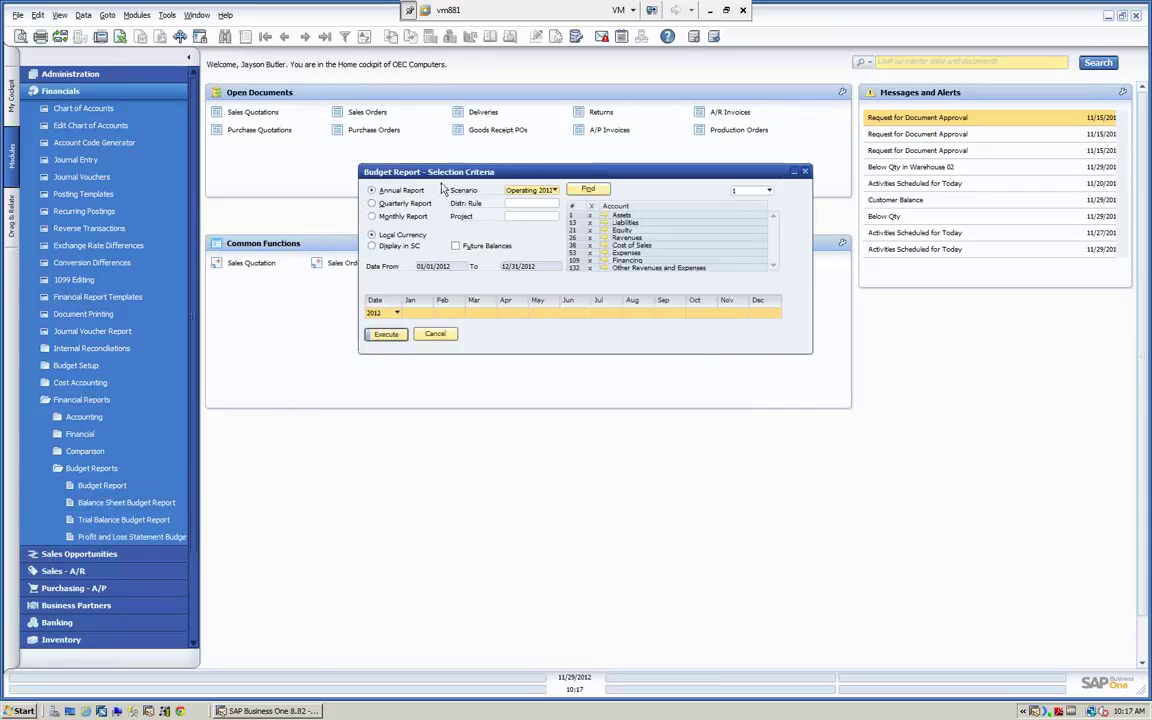
pyautogui.click(552, 190)
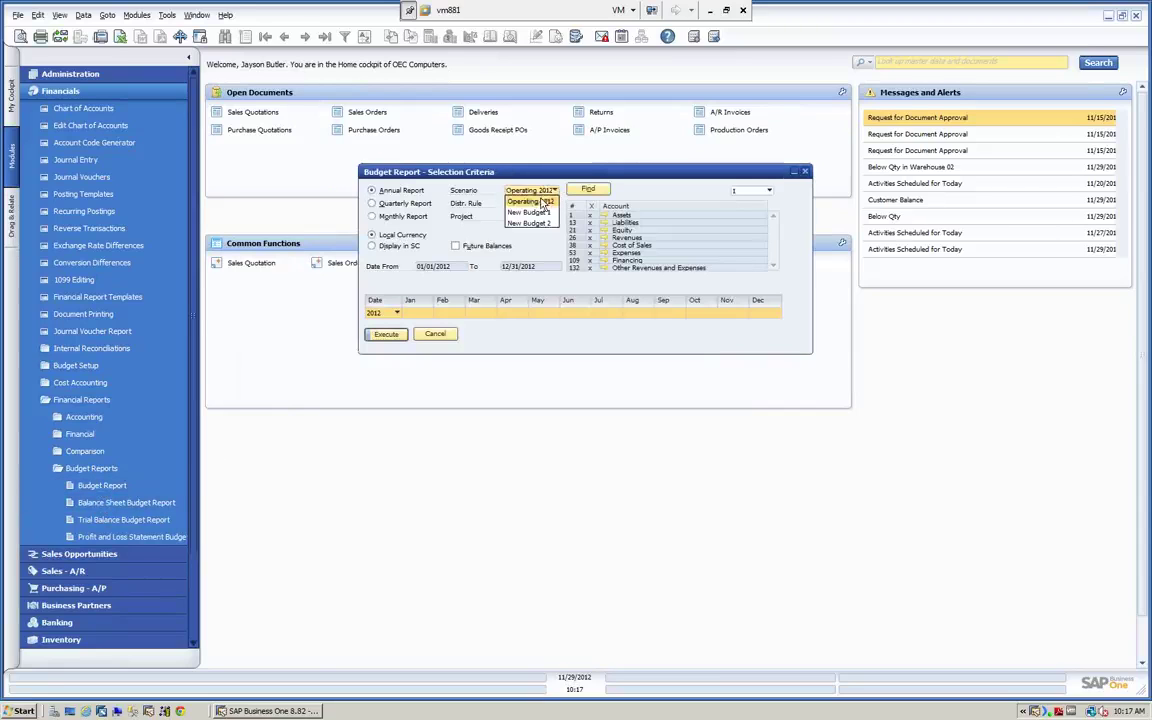
pyautogui.click(513, 175)
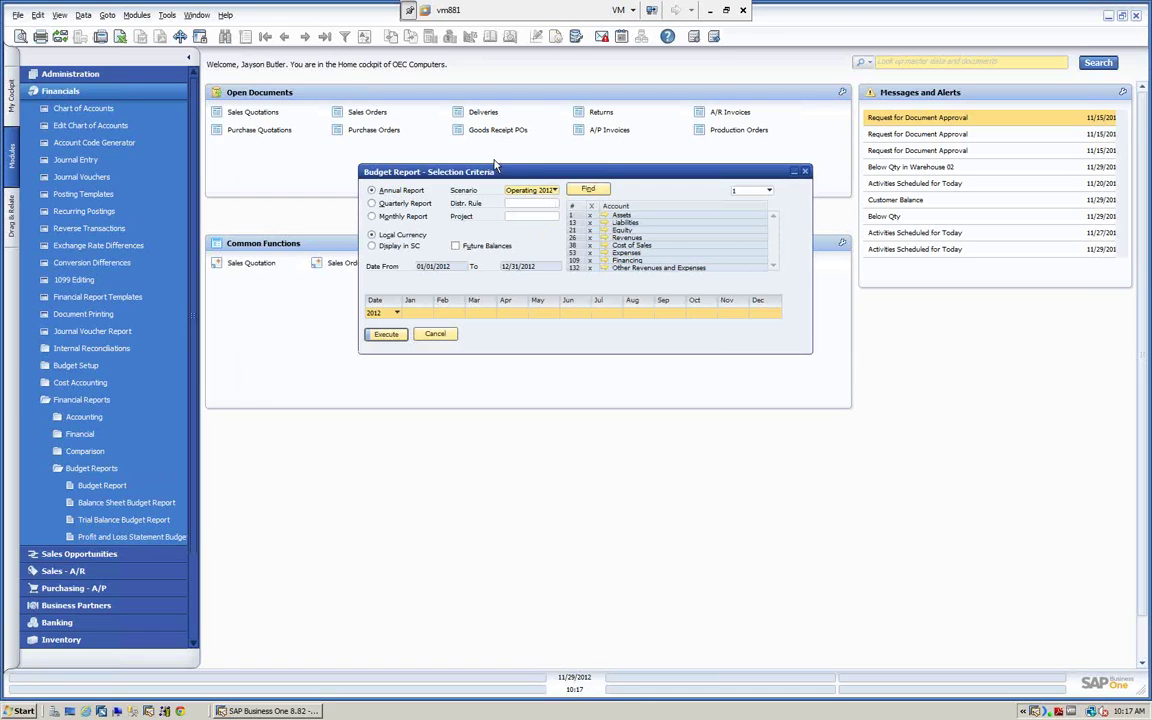
pyautogui.moveTo(438, 174); pyautogui.dragTo(416, 160)
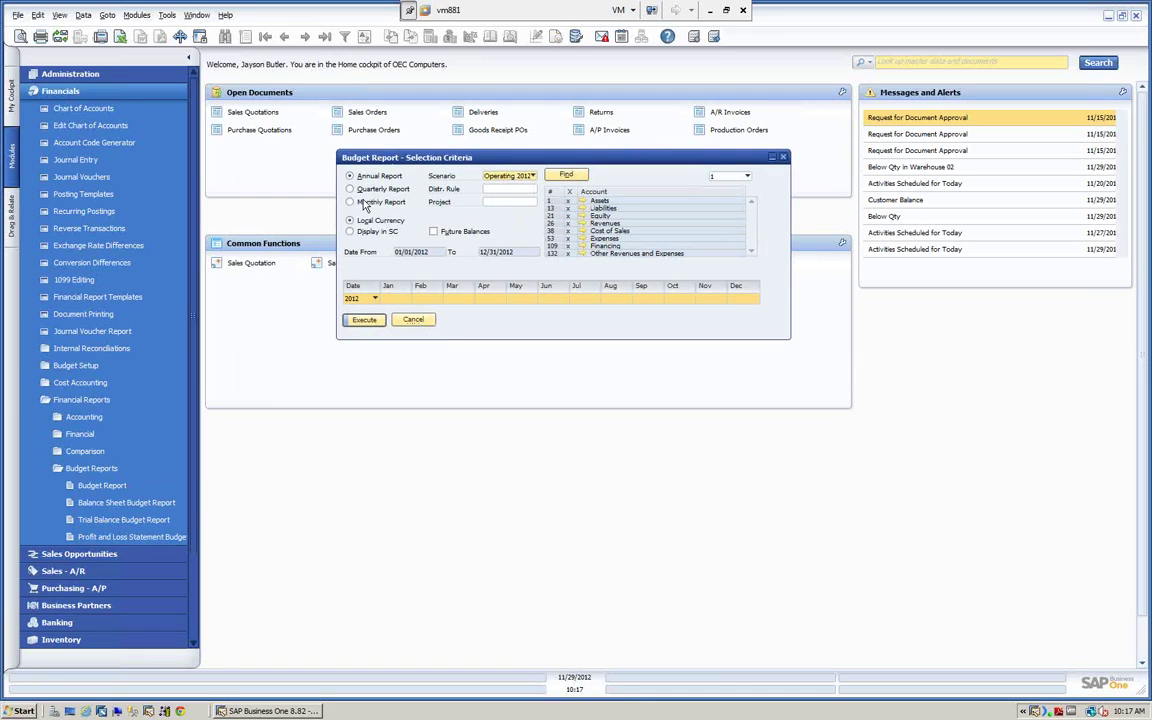
pyautogui.click(350, 202)
pyautogui.click(366, 320)
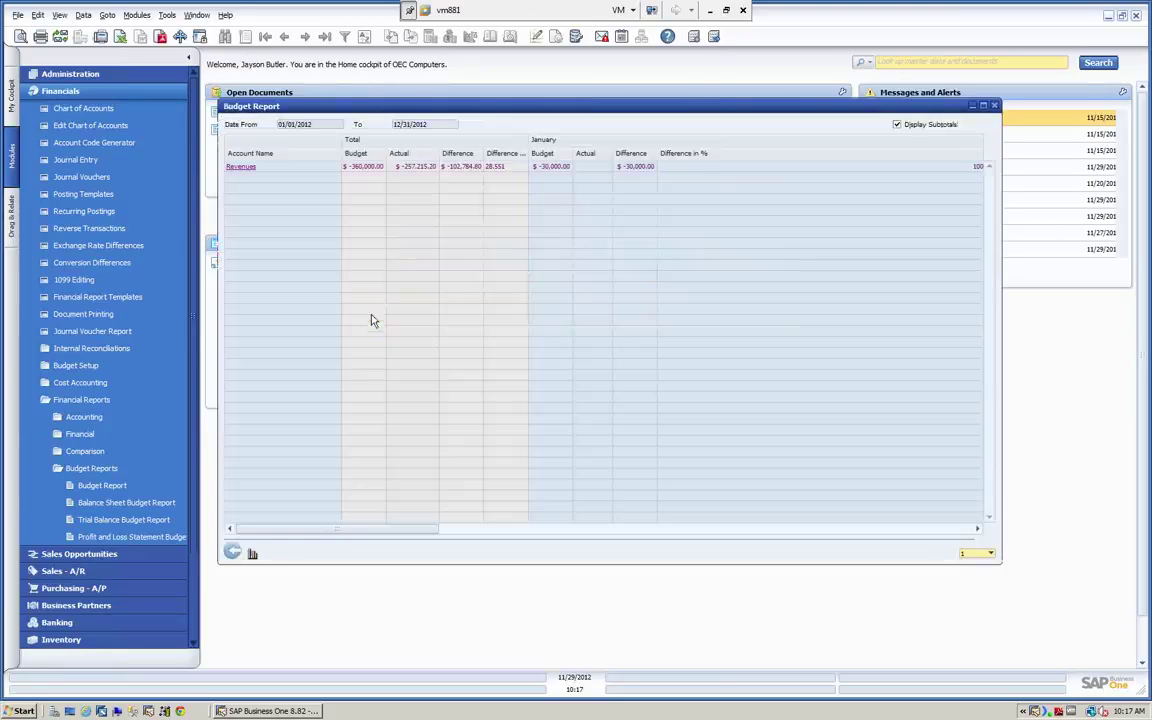
# Expand the Operating 2012 report to account level 4 for review and return to the selection criteria.
pyautogui.click(992, 556)
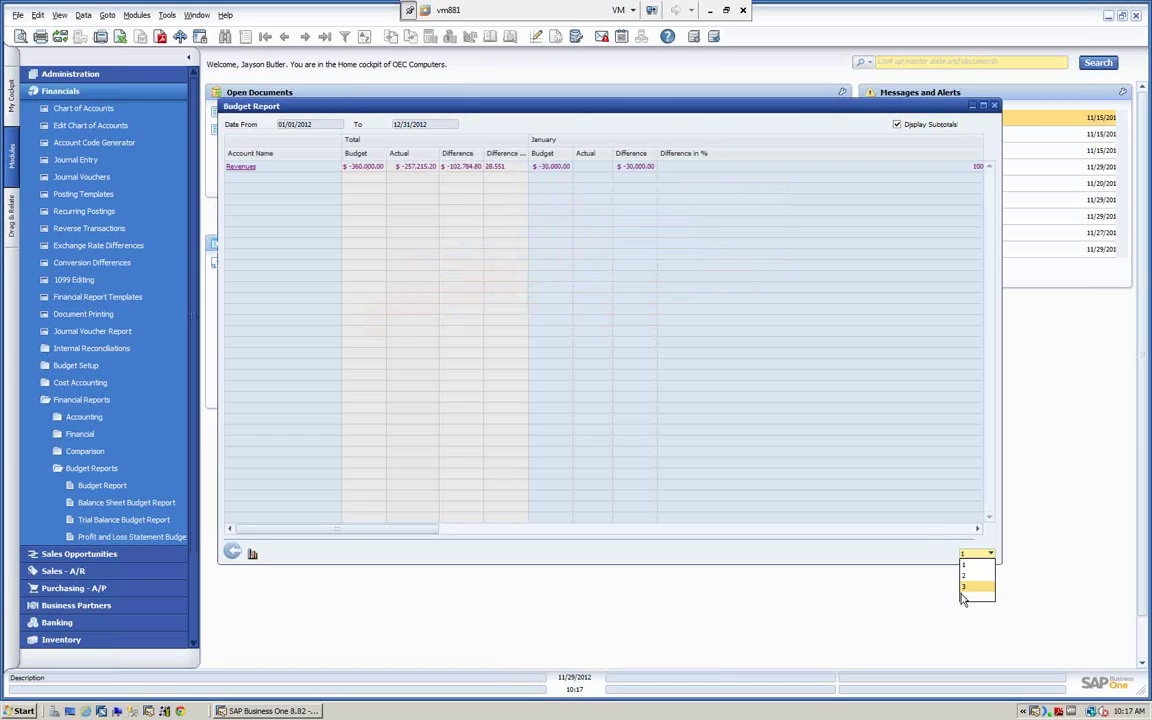
pyautogui.click(965, 598)
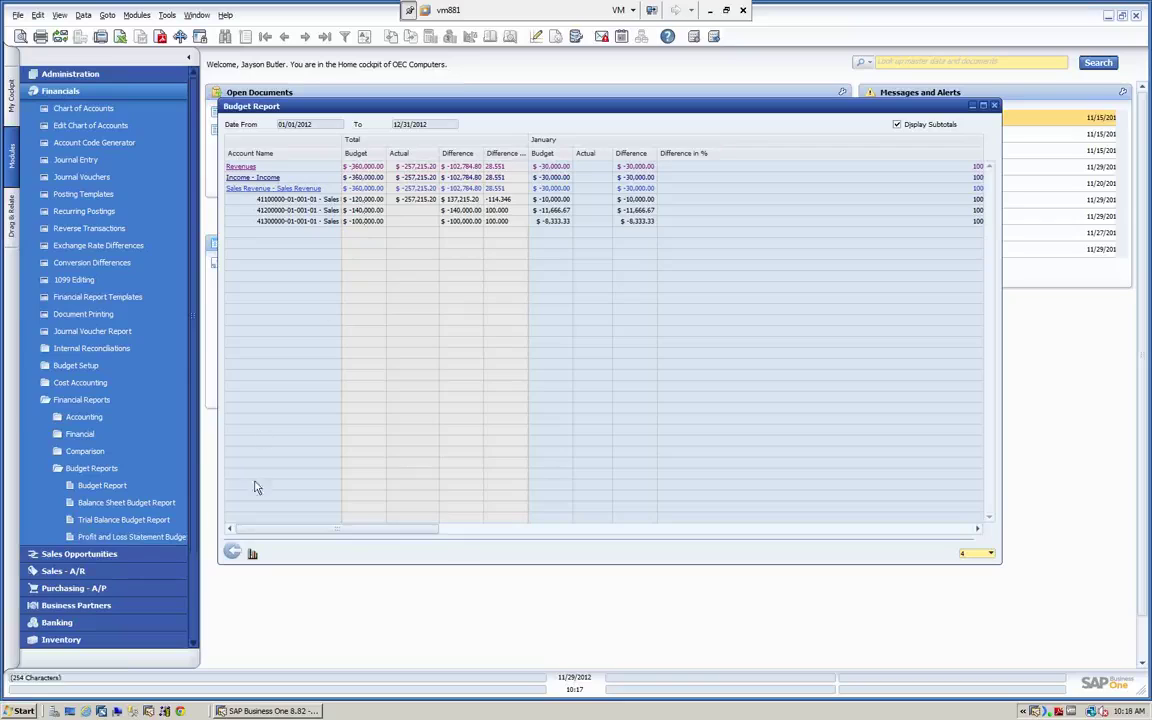
pyautogui.click(231, 553)
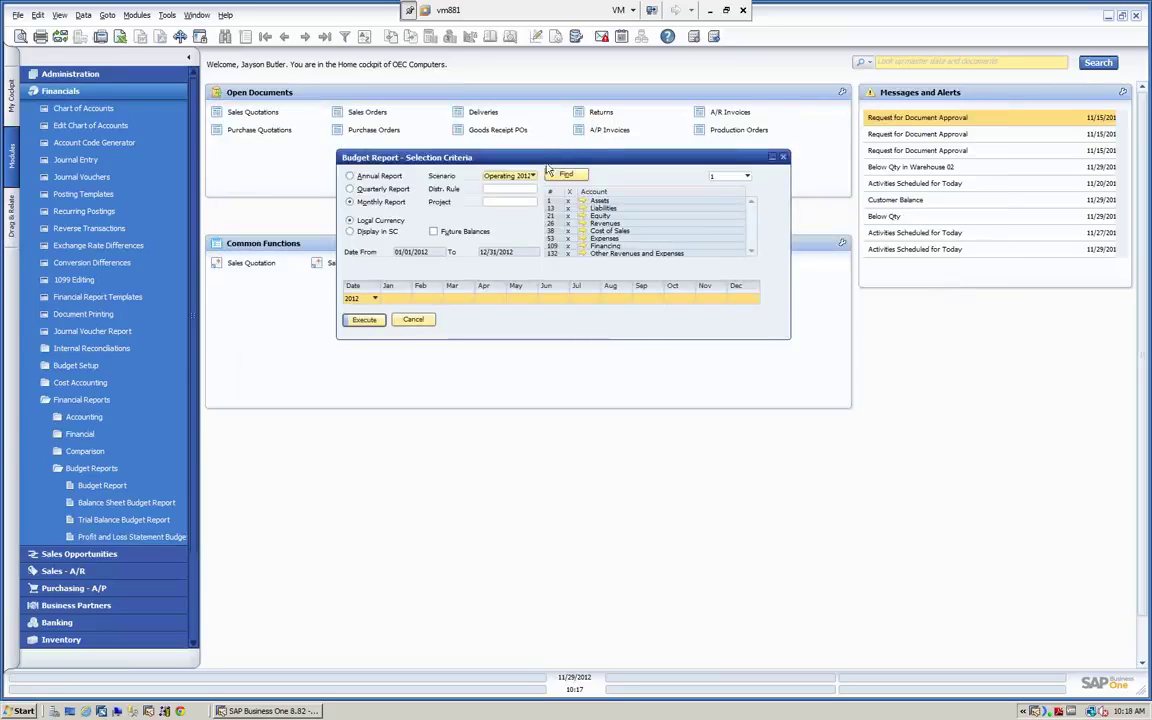
# Run the monthly Budget Report with the New Budget 1 scenario, review it at level 4 and return to the criteria.
pyautogui.click(533, 177)
pyautogui.click(508, 198)
pyautogui.click(366, 320)
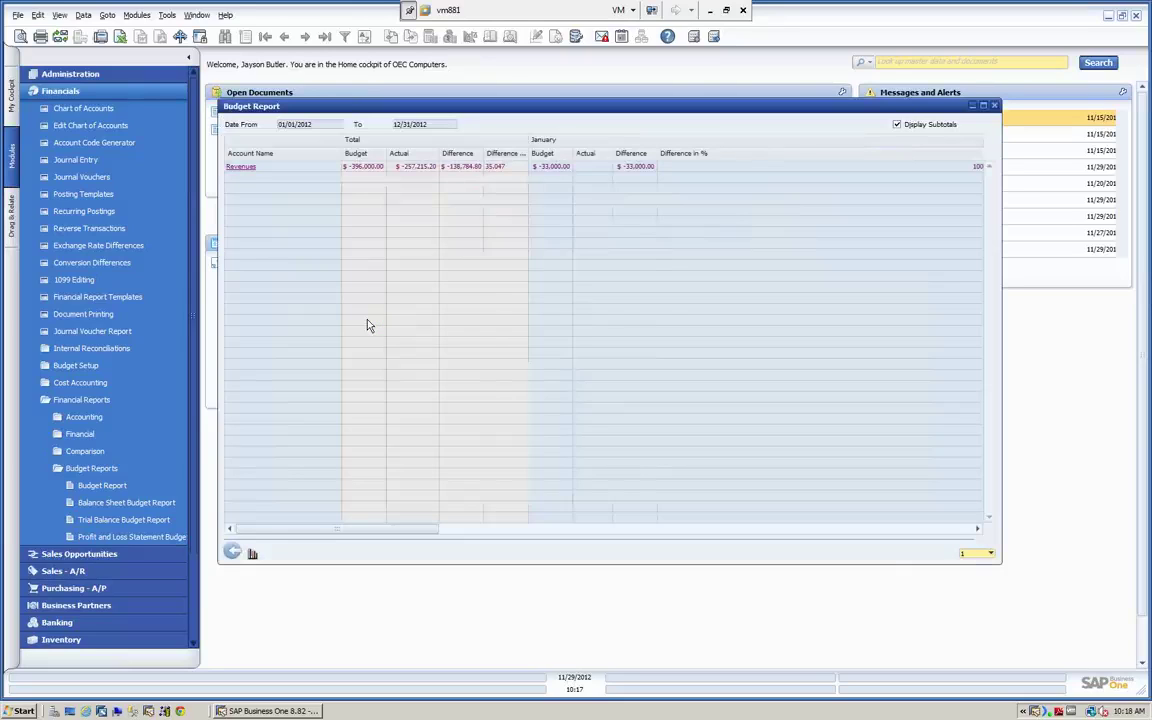
pyautogui.click(988, 553)
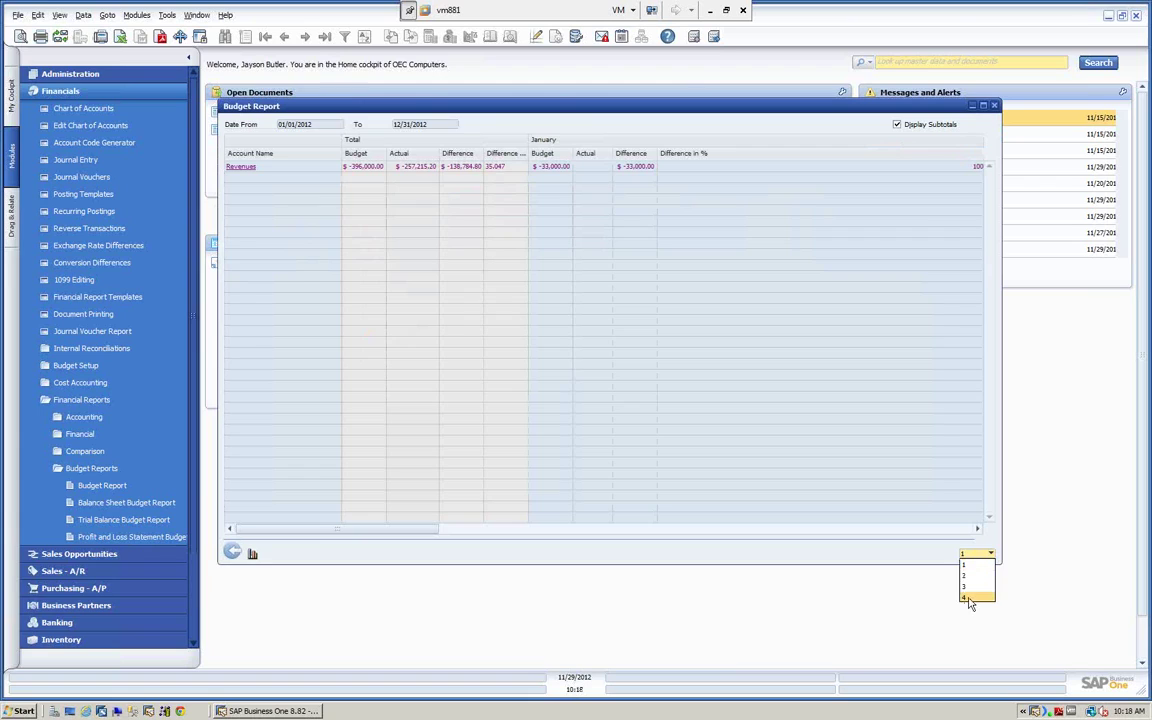
pyautogui.click(966, 598)
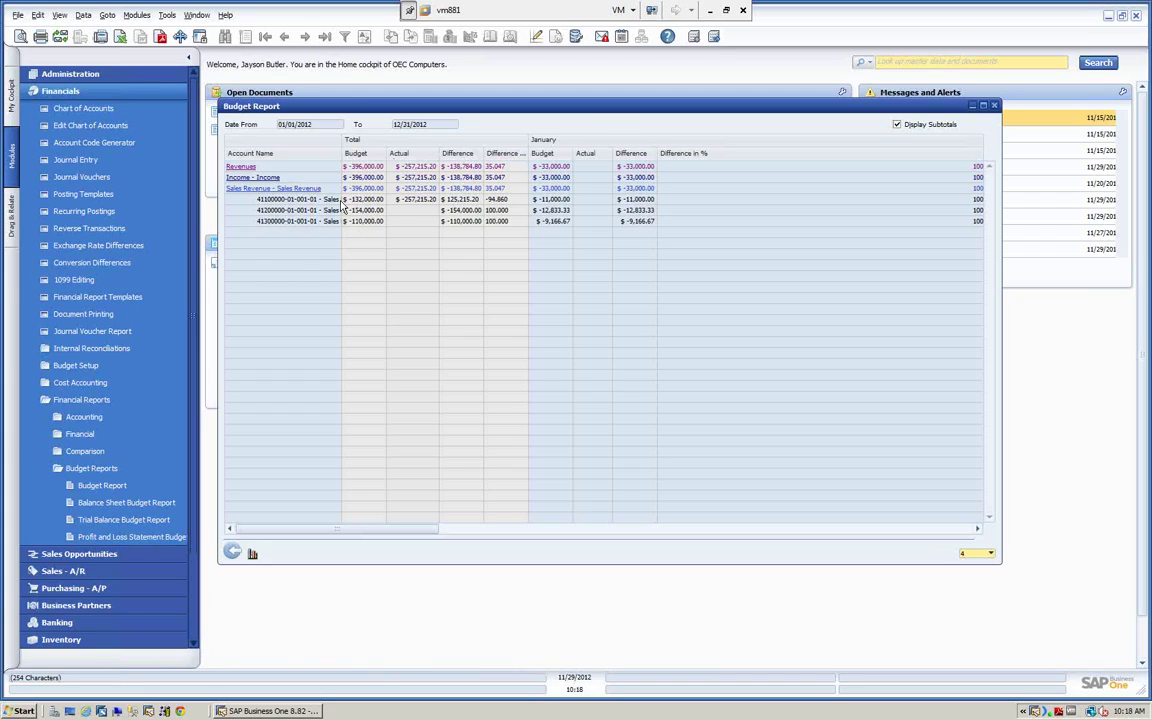
pyautogui.click(232, 551)
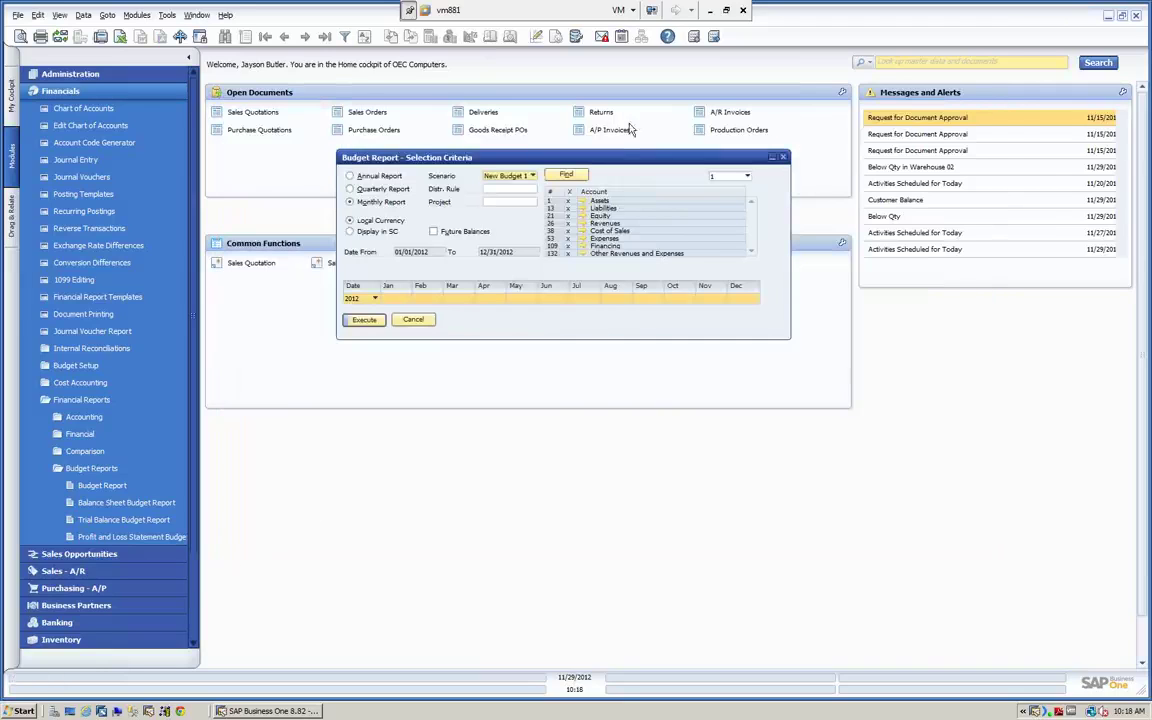
# Run the monthly Budget Report with the New Budget 2 scenario, review it at level 4 and close the report criteria.
pyautogui.click(505, 176)
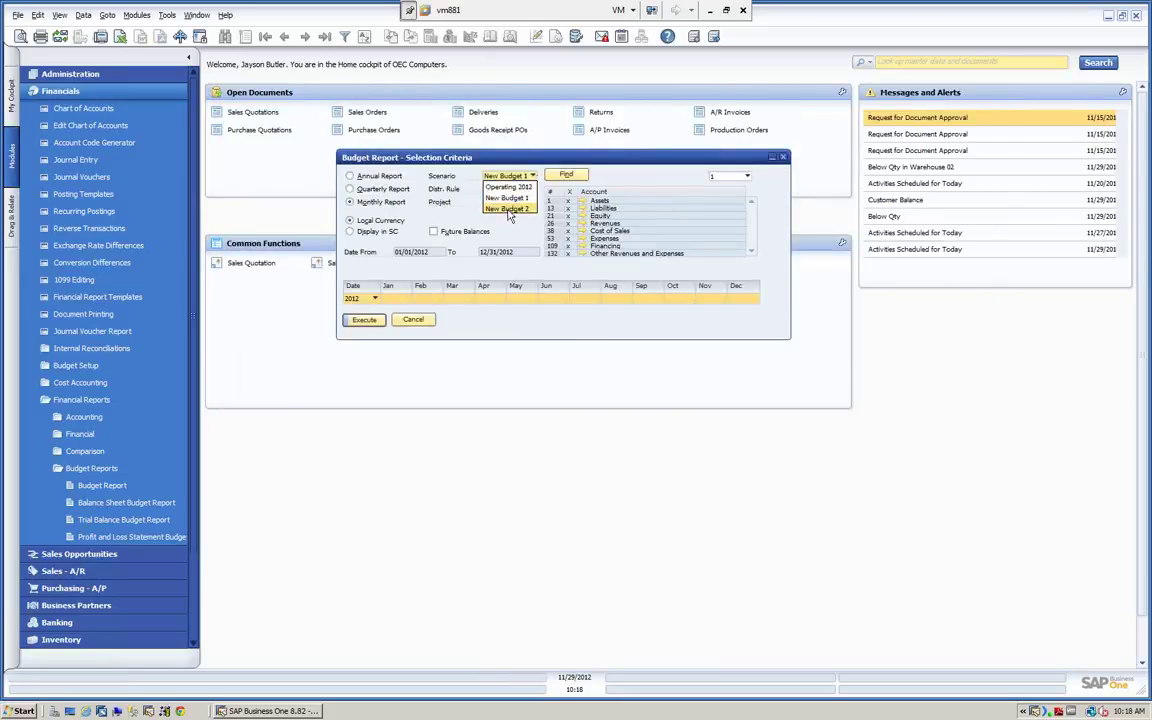
pyautogui.click(508, 209)
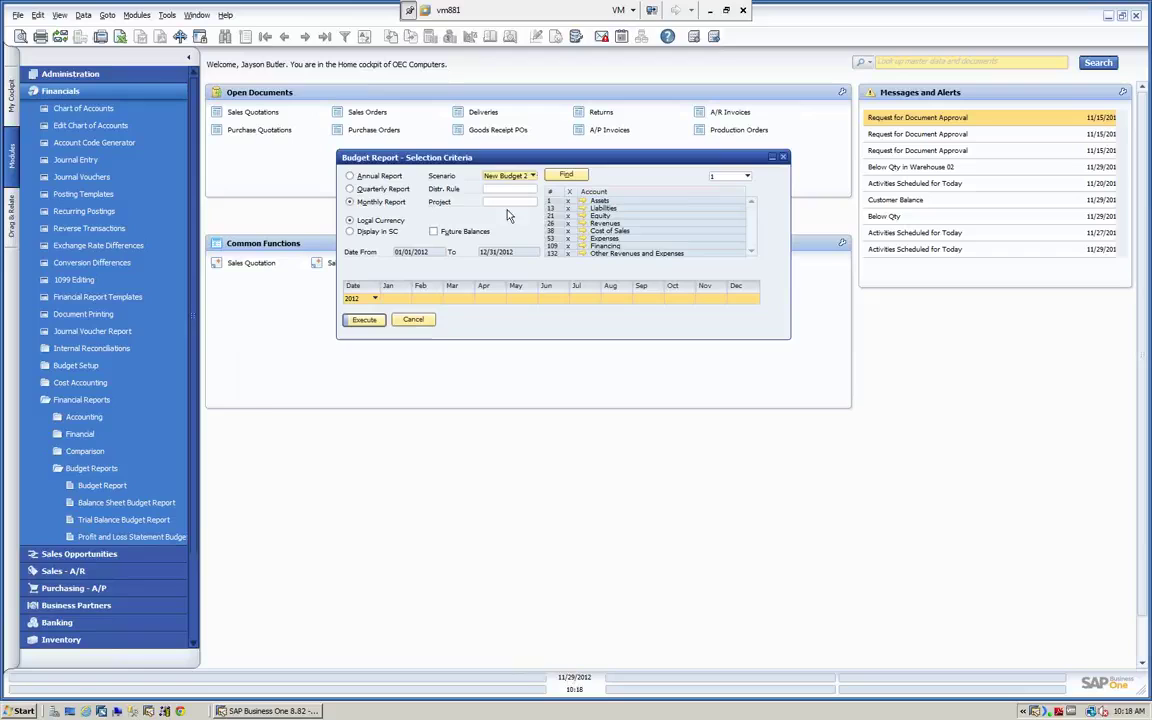
pyautogui.click(364, 322)
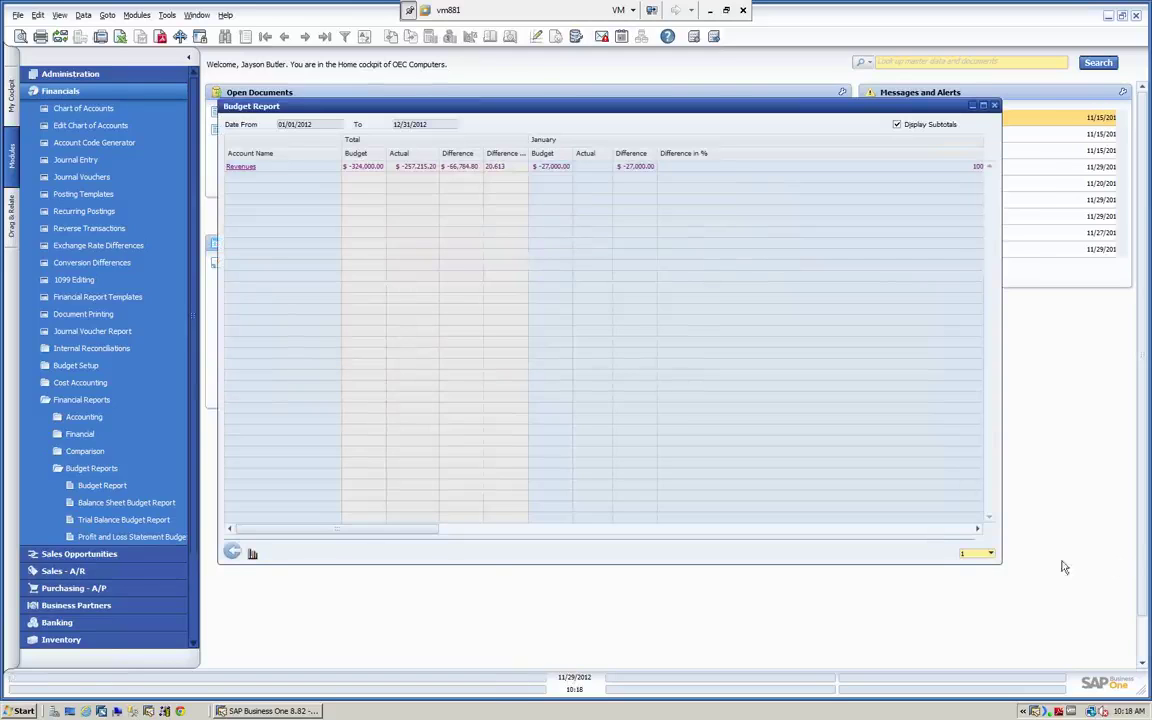
pyautogui.click(980, 554)
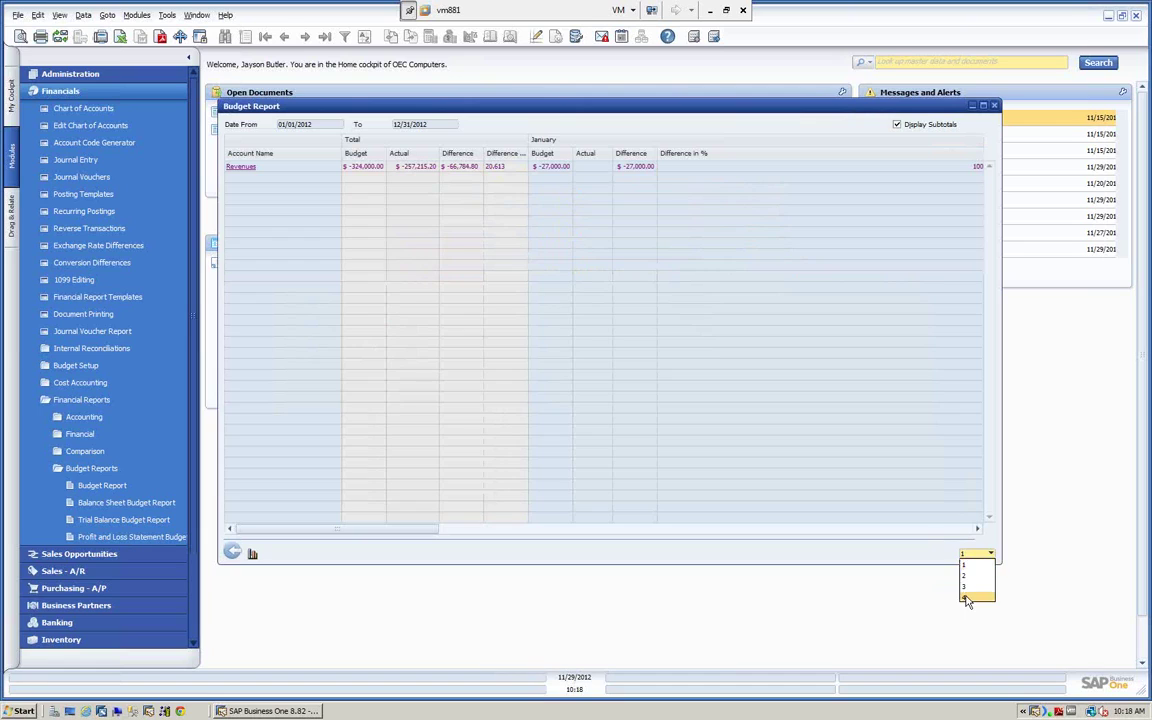
pyautogui.click(965, 598)
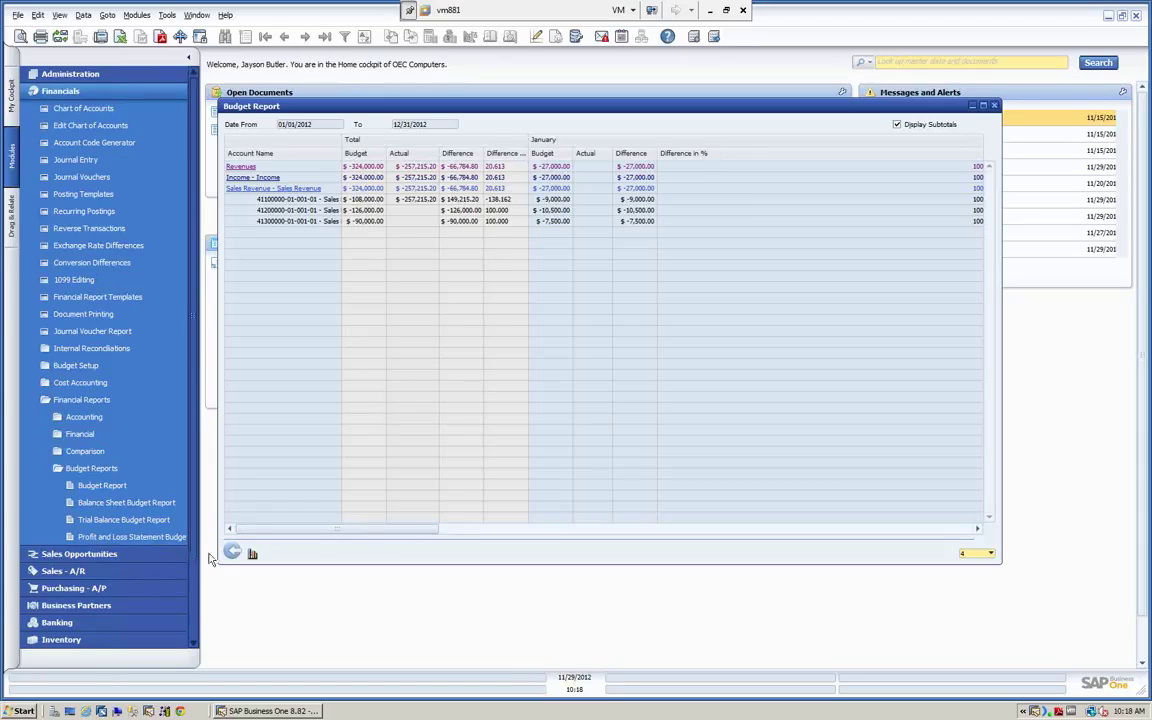
pyautogui.click(231, 552)
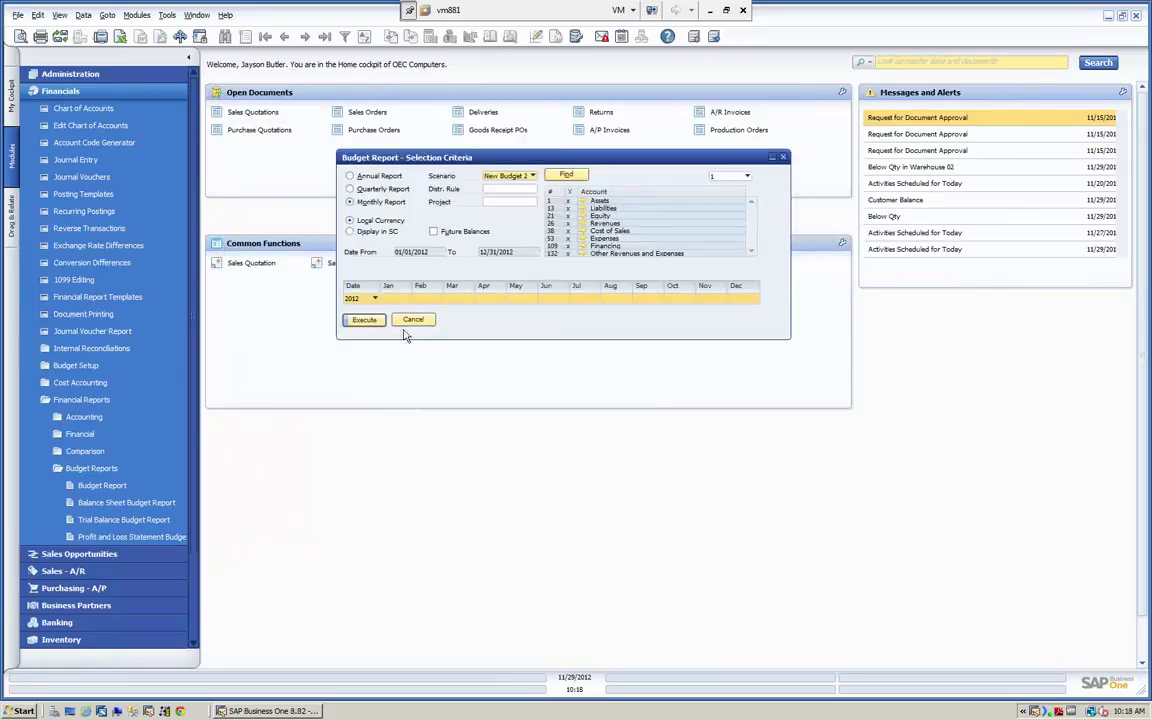
pyautogui.click(413, 320)
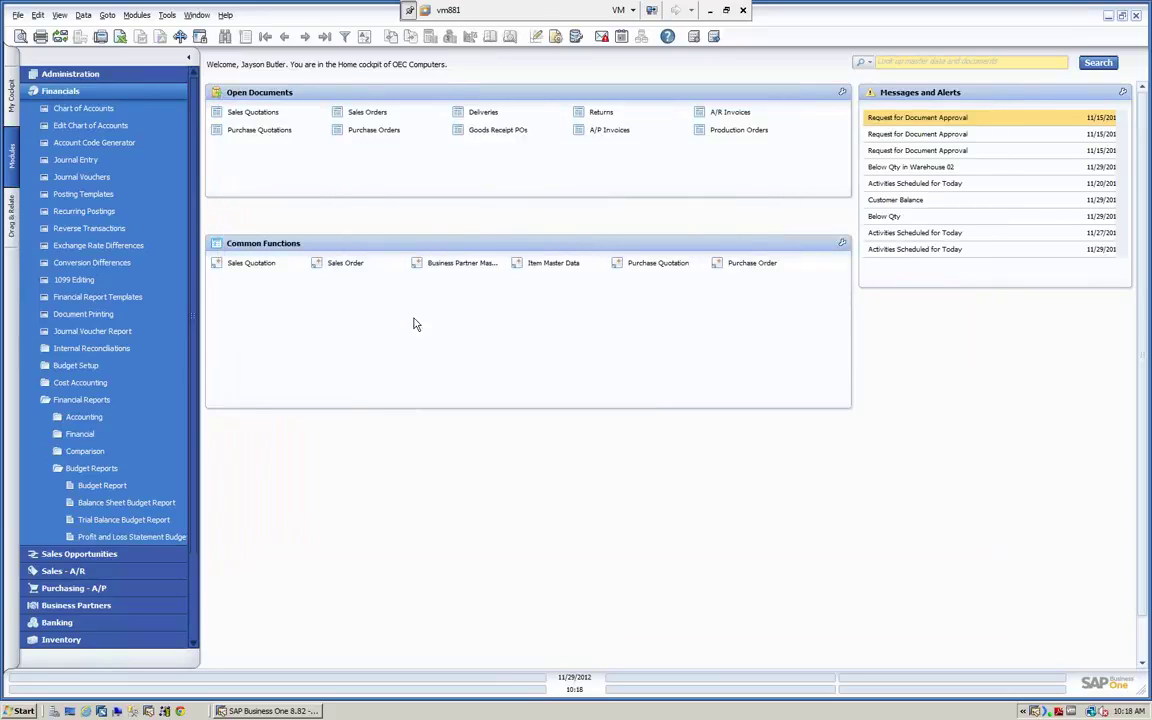
# Open and cancel the Balance Sheet Budget Report criteria, and run the annual 2012 Profit and Loss Statement Budget Report with Operating 2012.
pyautogui.click(130, 503)
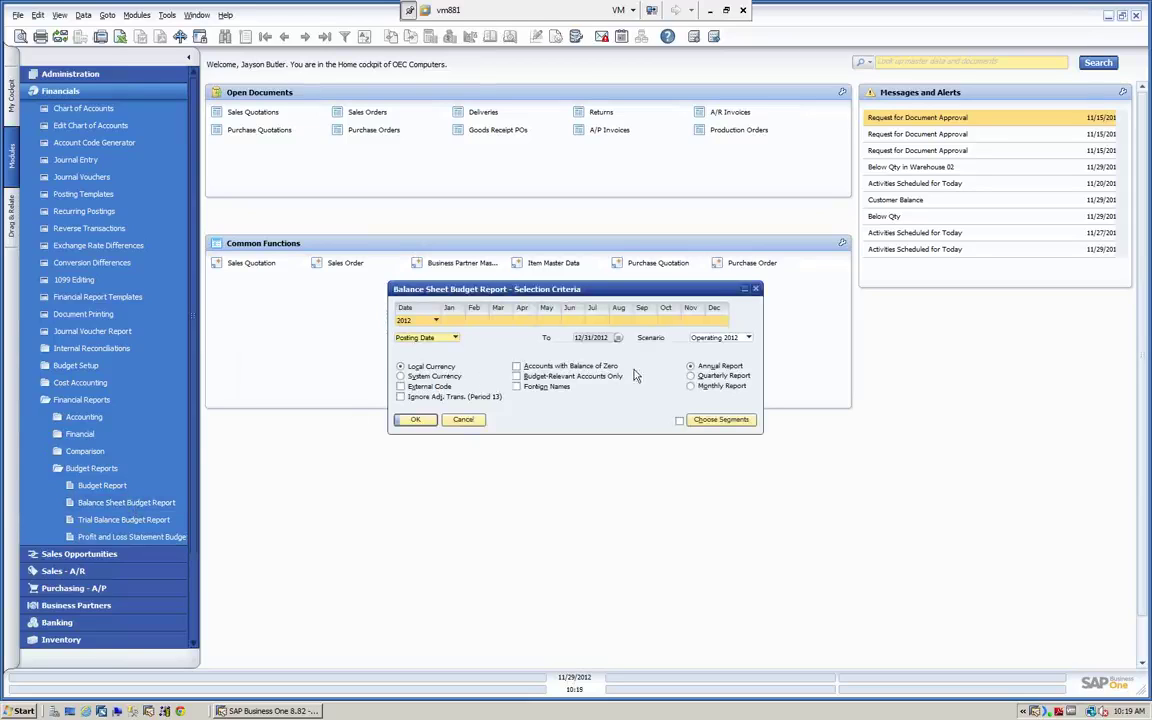
pyautogui.click(463, 420)
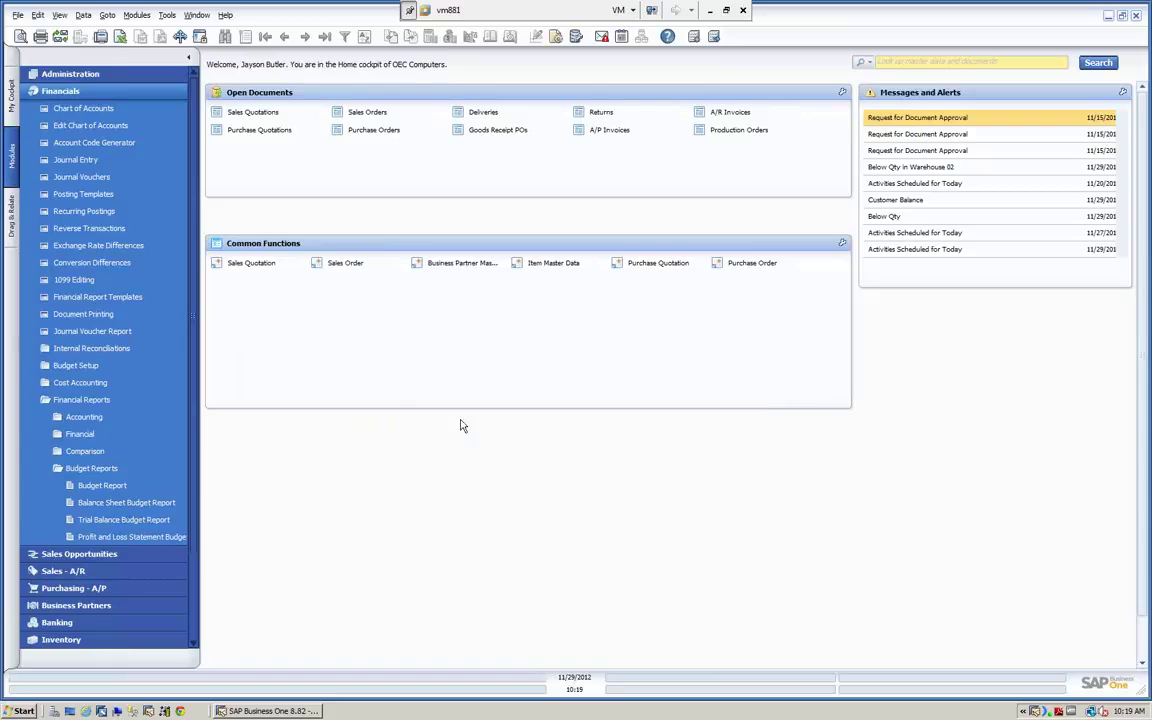
pyautogui.click(139, 537)
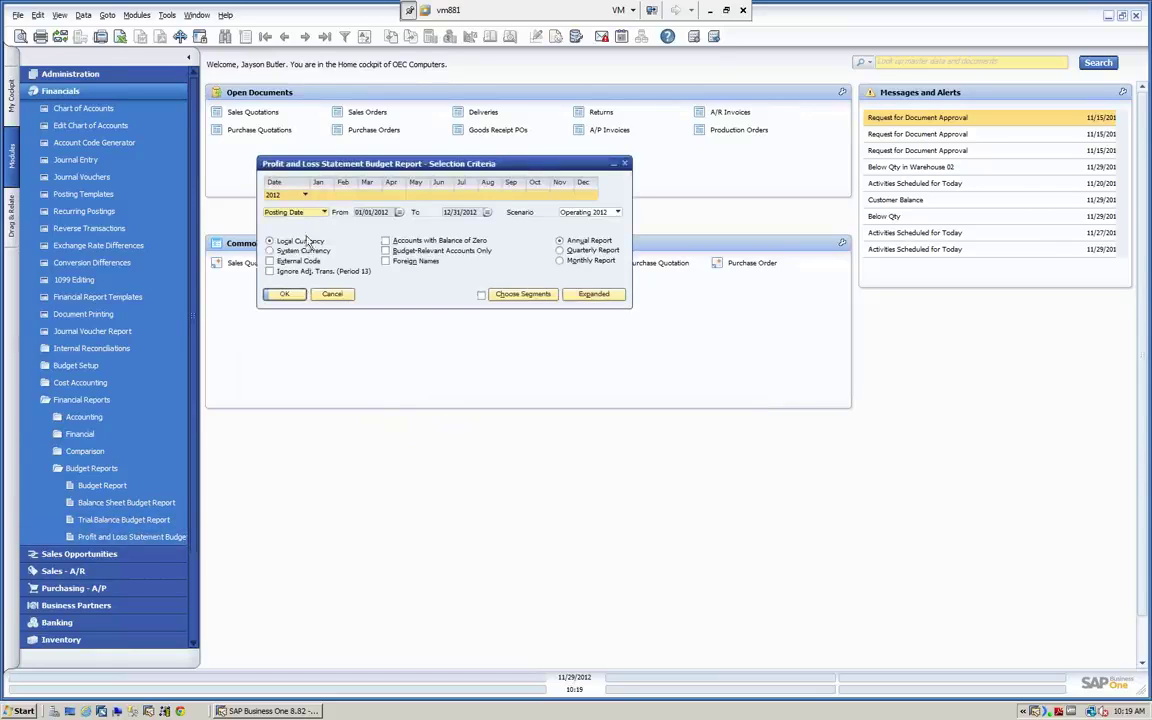
pyautogui.click(306, 196)
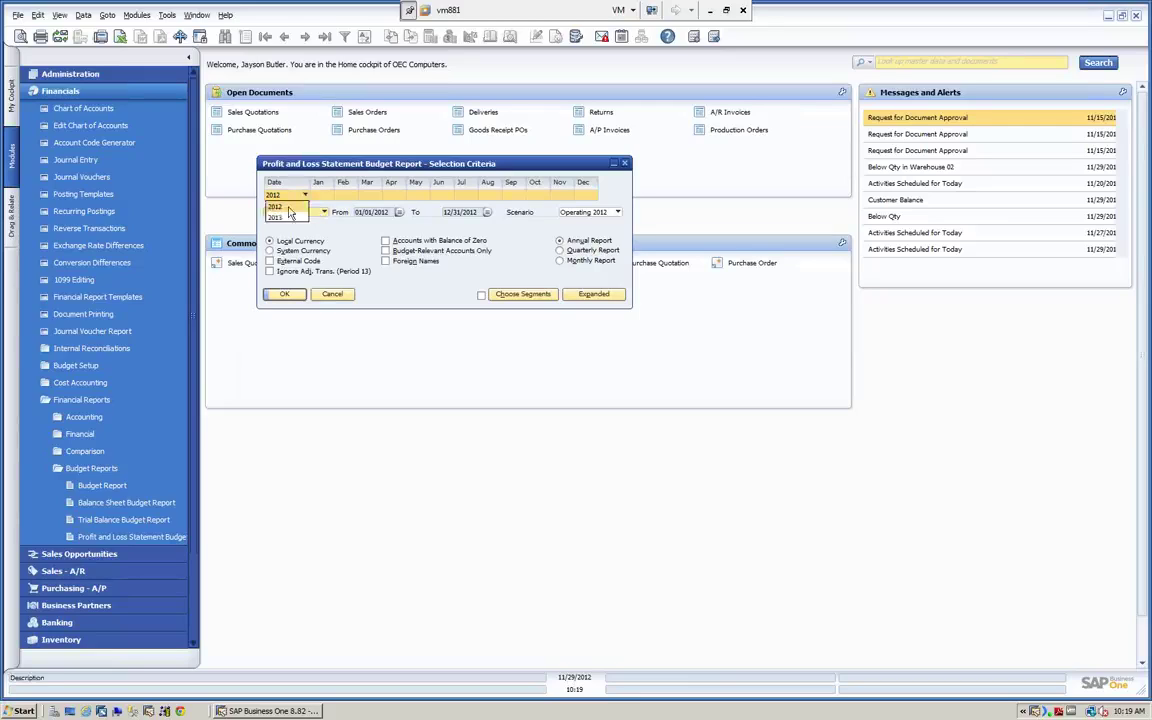
pyautogui.click(287, 207)
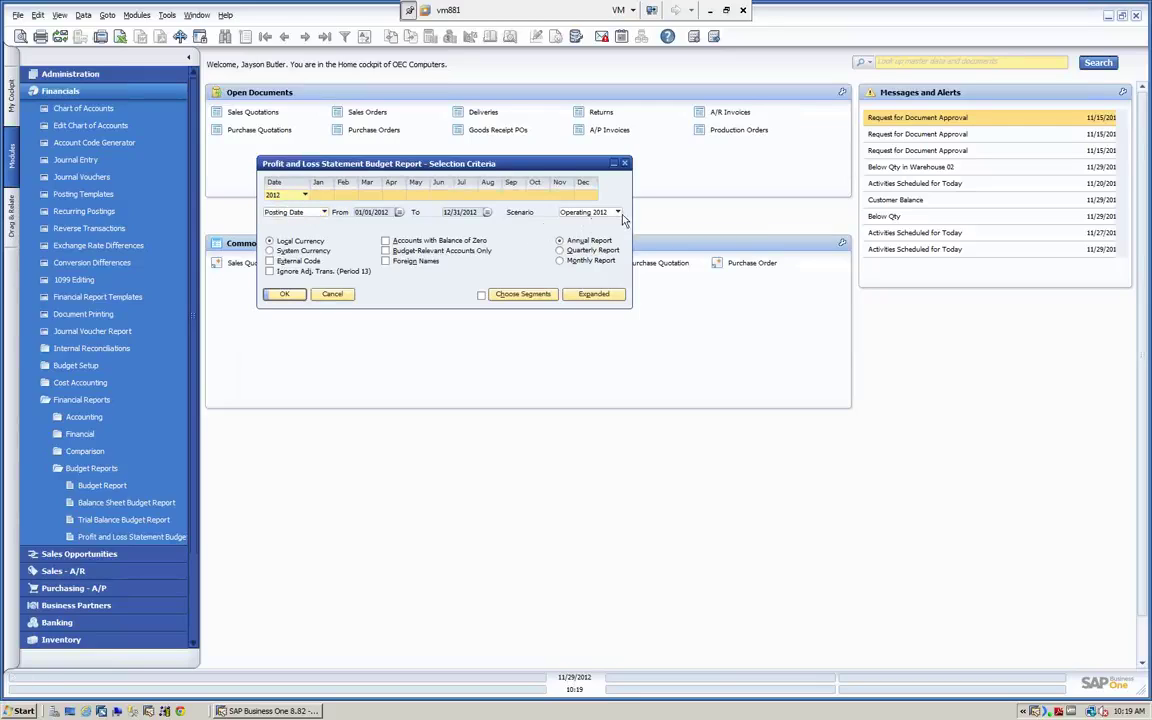
pyautogui.click(286, 294)
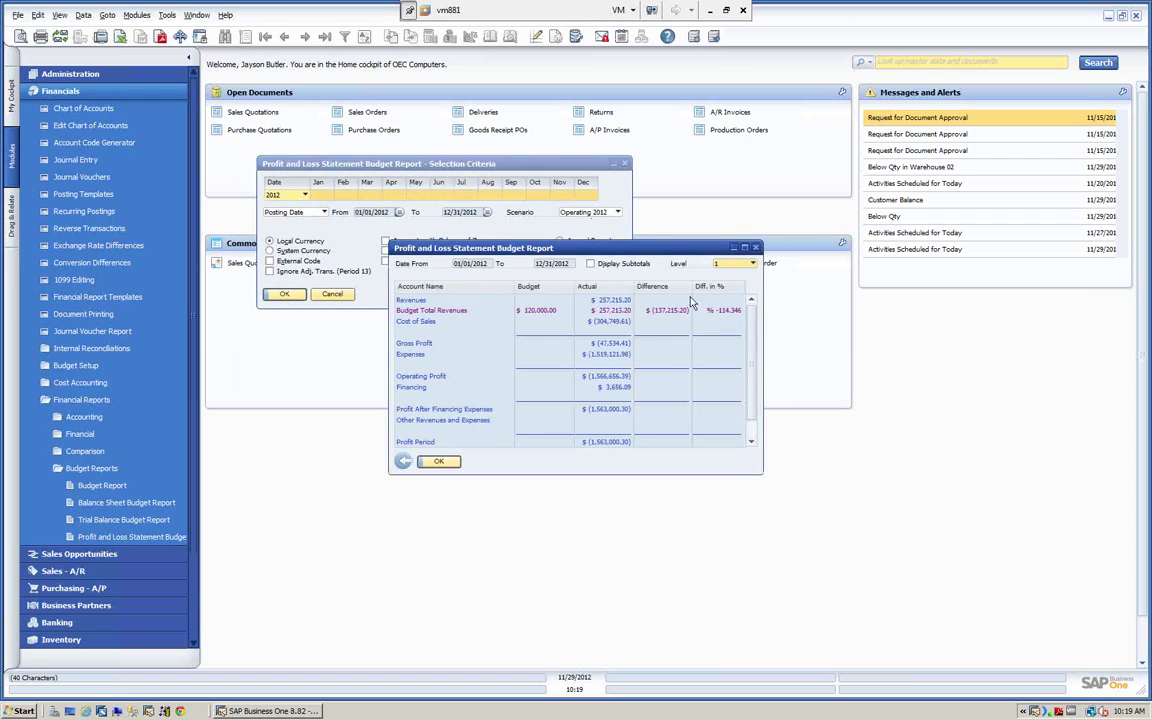
# Expand the Profit and Loss Statement Budget Report to account level 4, enlarge its window for review and return to the selection criteria.
pyautogui.click(750, 263)
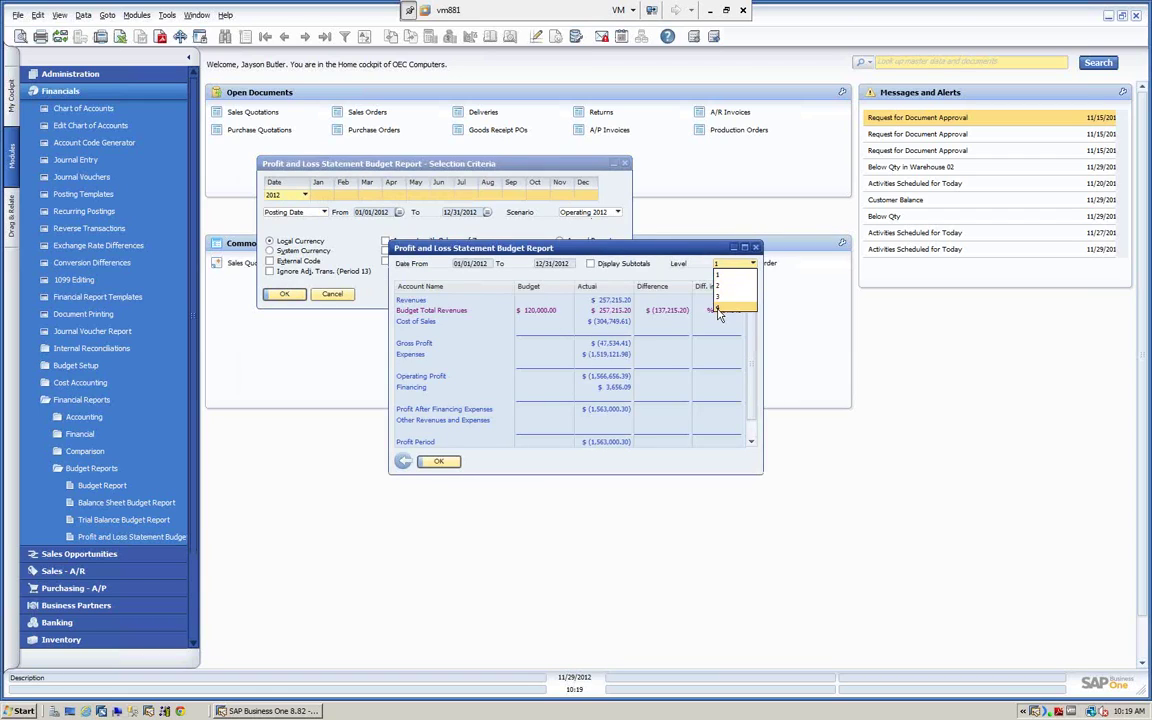
pyautogui.click(717, 308)
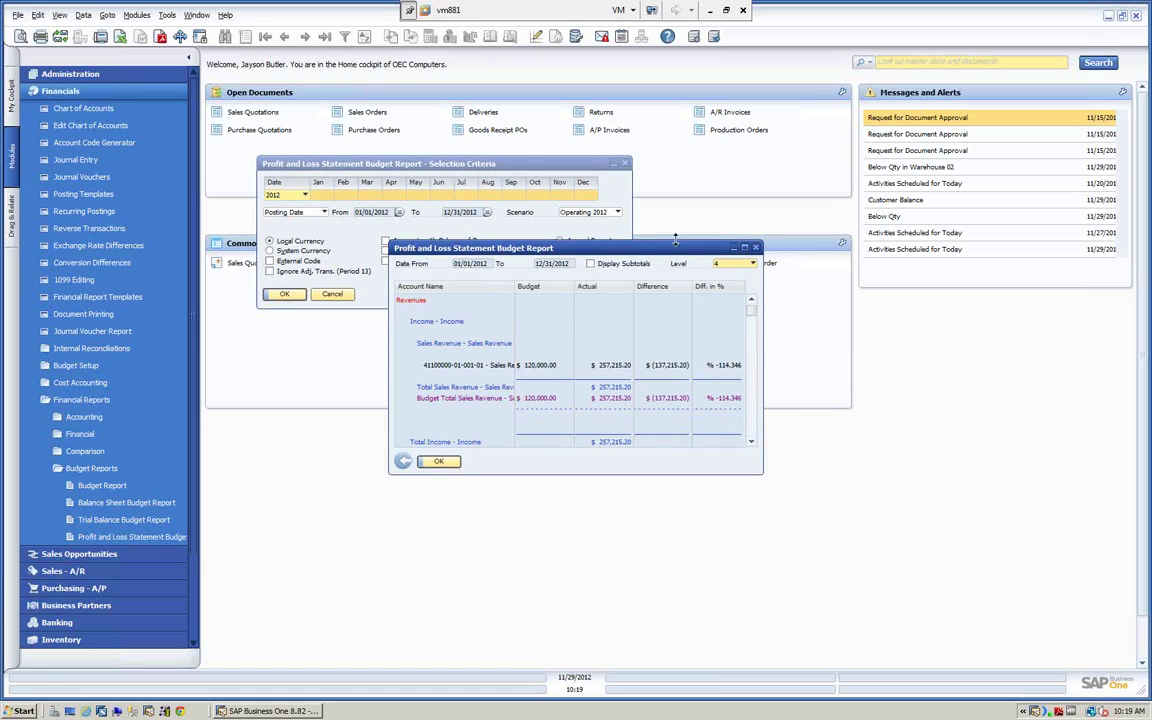
pyautogui.moveTo(665, 250); pyautogui.dragTo(1075, 232)
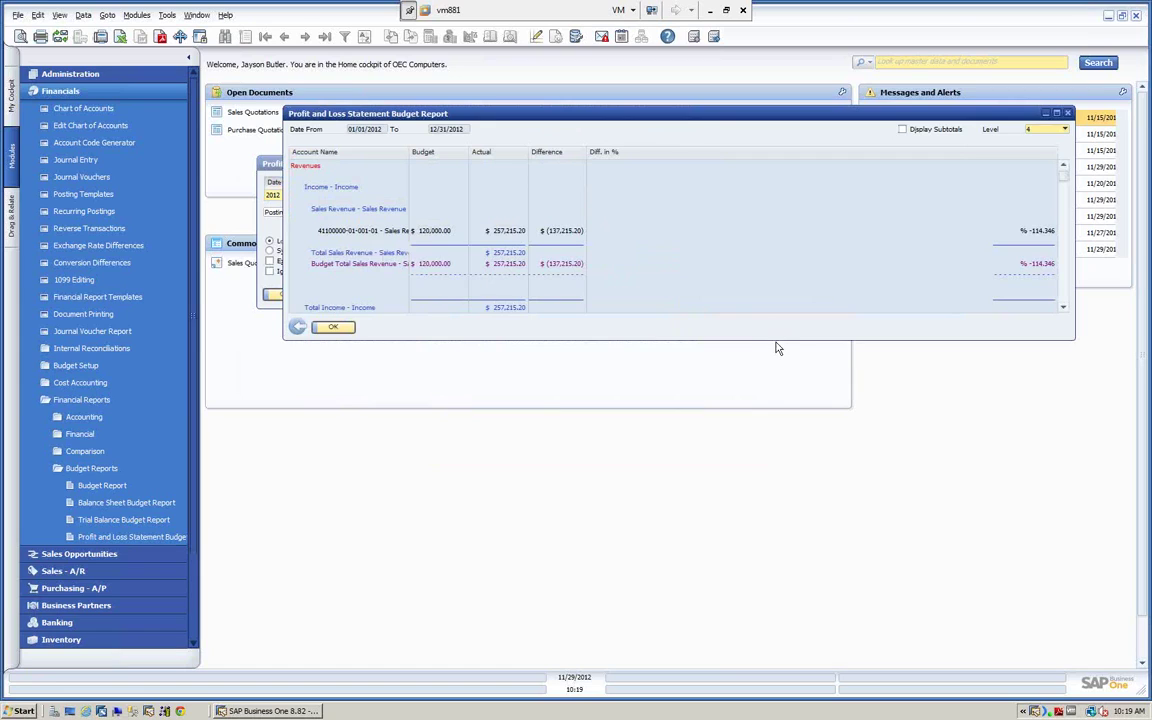
pyautogui.moveTo(781, 341); pyautogui.dragTo(782, 588)
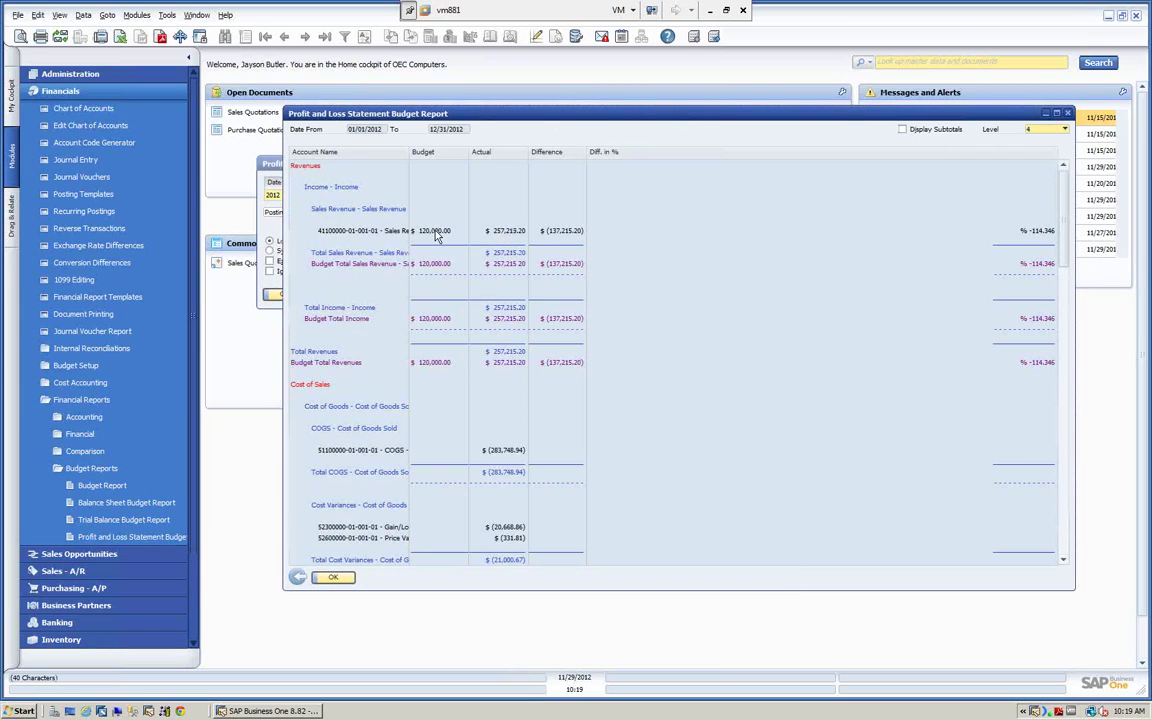
pyautogui.click(297, 580)
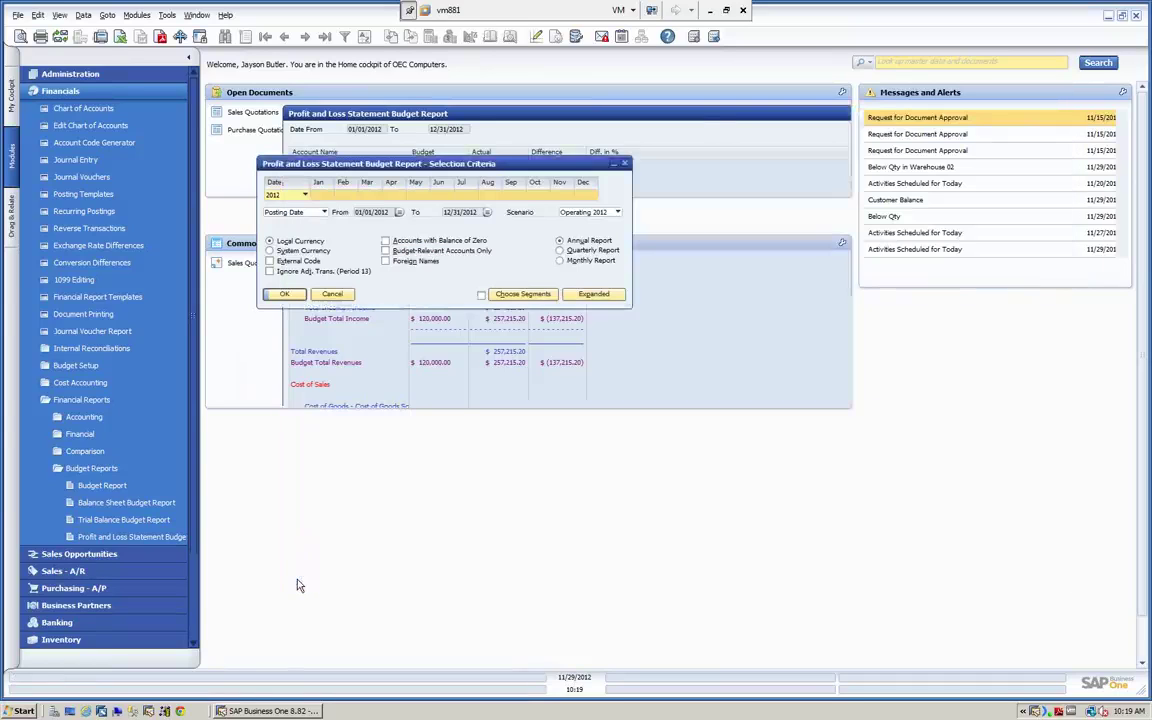
# Run the annual 2012 Profit and Loss Statement Budget Report with the New Budget 1 scenario, review it and close it.
pyautogui.click(618, 214)
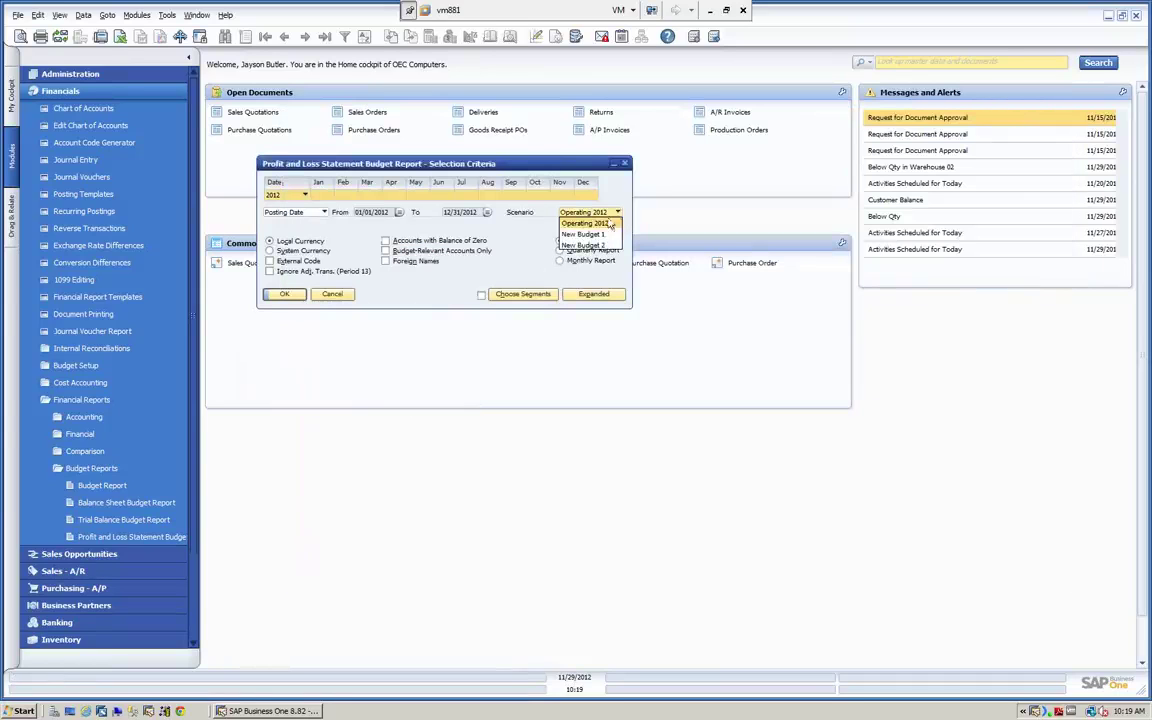
pyautogui.click(584, 234)
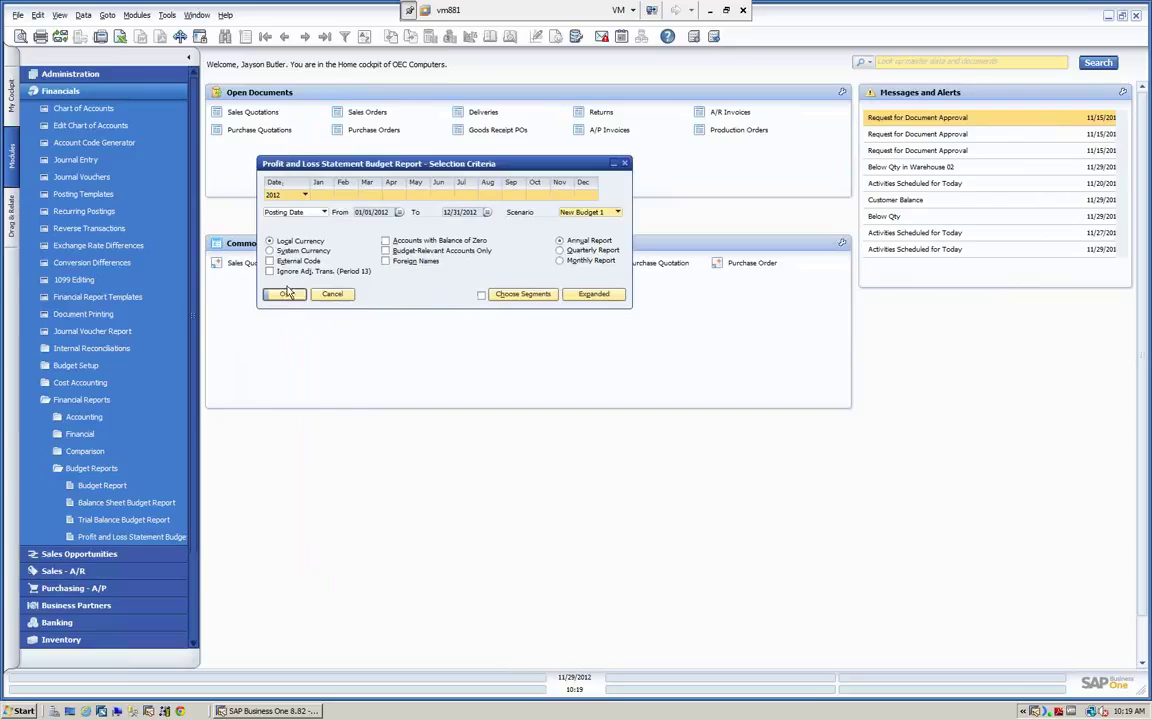
pyautogui.click(285, 294)
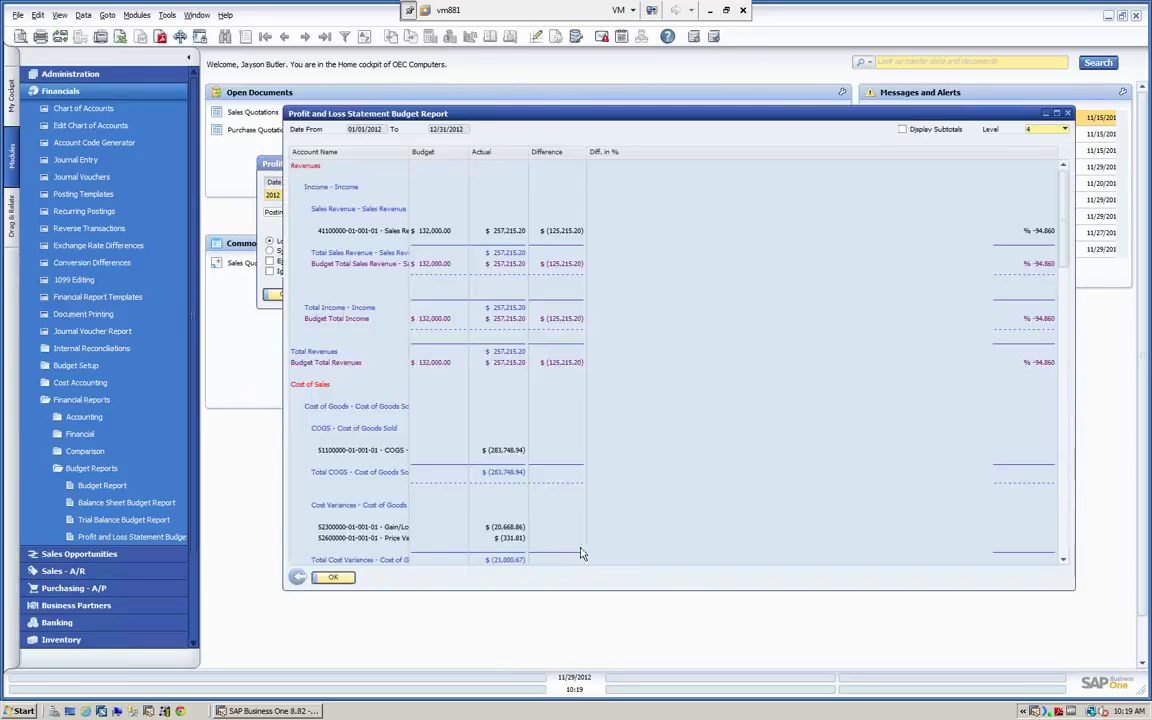
pyautogui.click(333, 578)
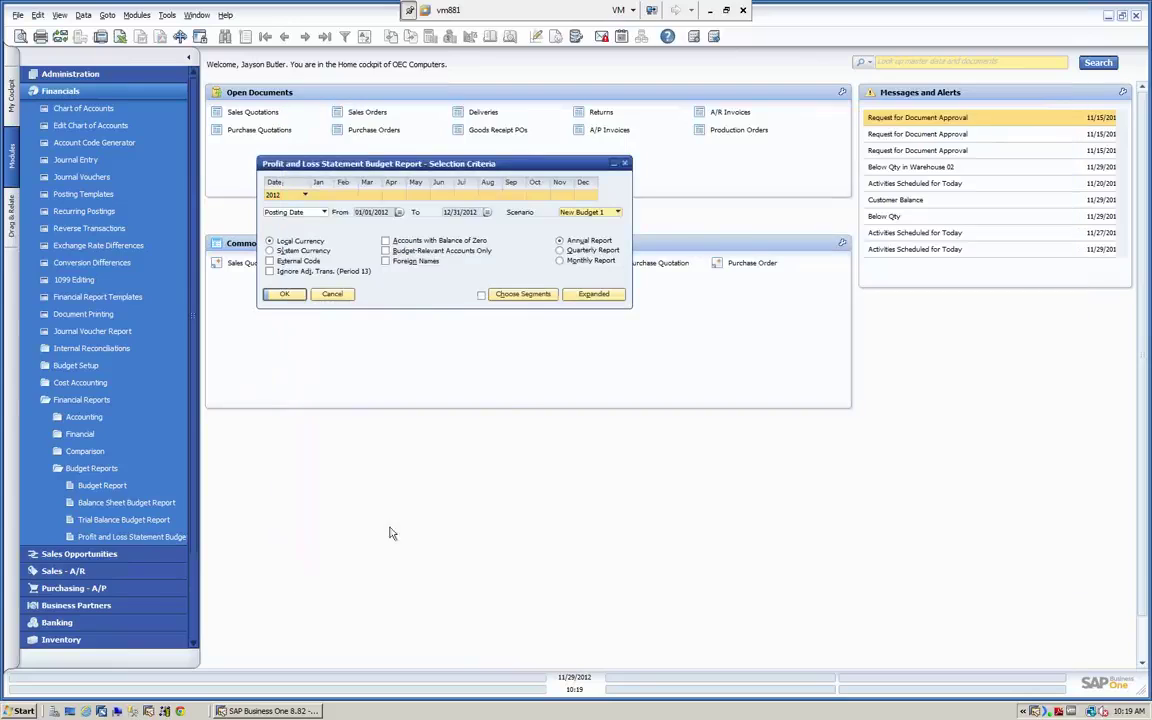
# Run the annual 2012 Profit and Loss Statement Budget Report with the New Budget 2 scenario, review it and close it.
pyautogui.click(617, 212)
pyautogui.click(587, 248)
pyautogui.click(287, 294)
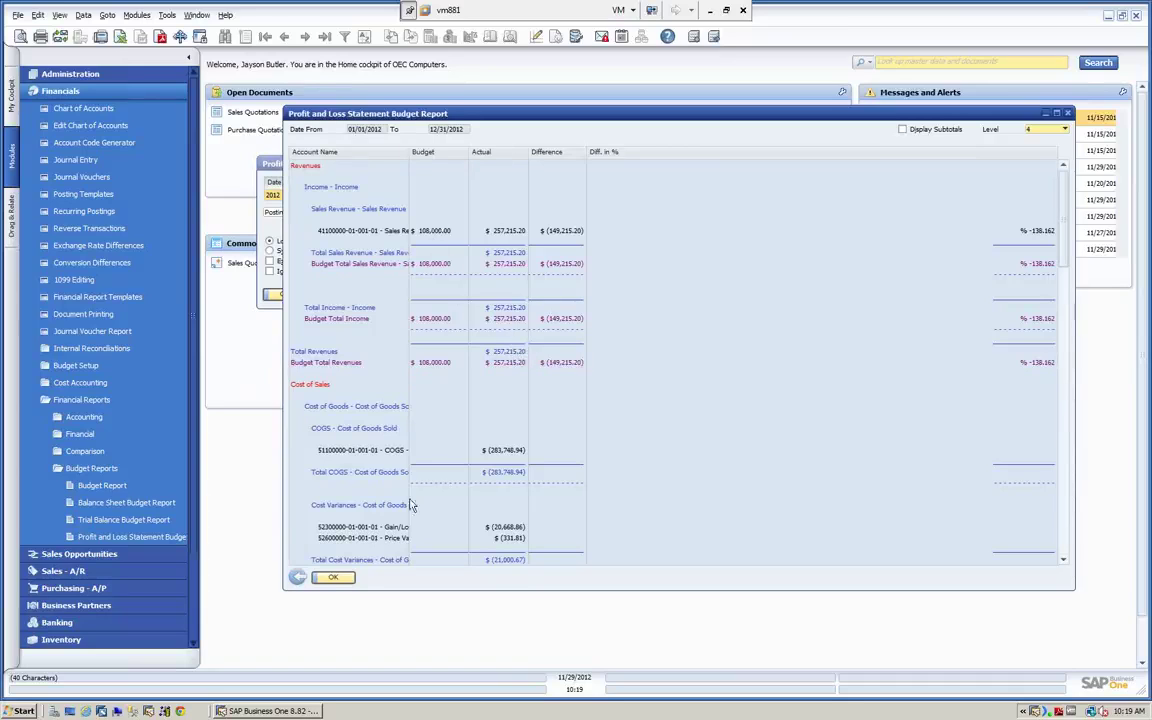
pyautogui.press('Escape')
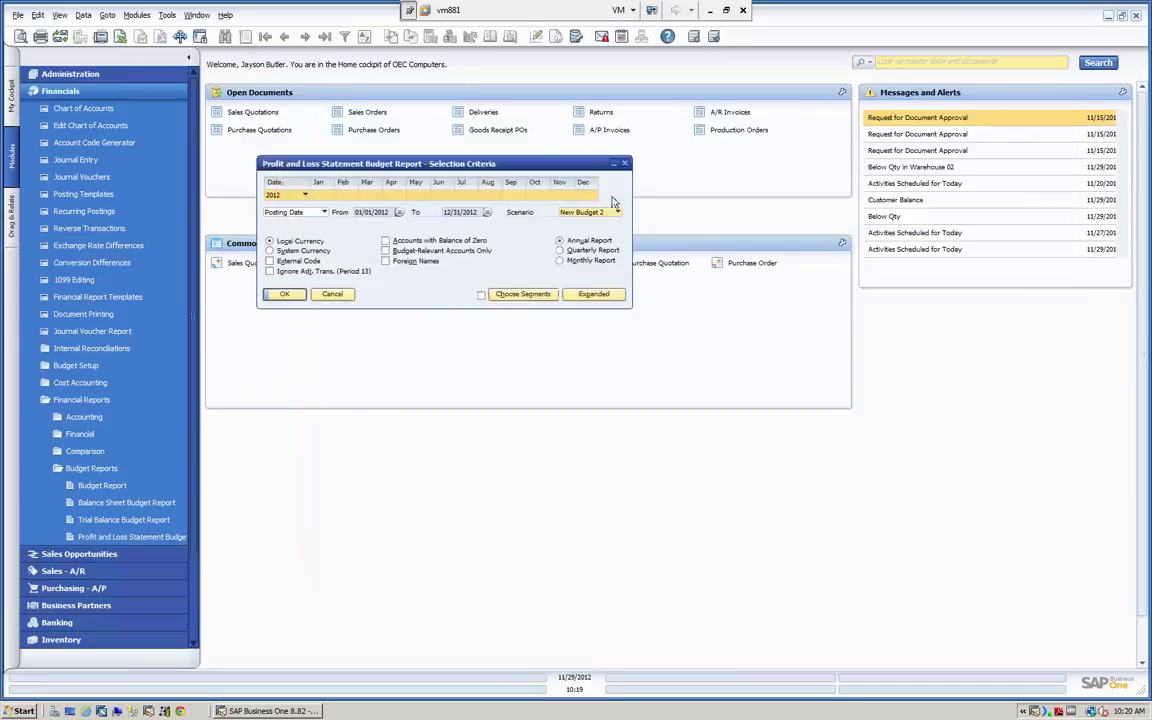
# Set the report scenario back to Operating 2012, and open and cancel the account segment selection.
pyautogui.click(619, 213)
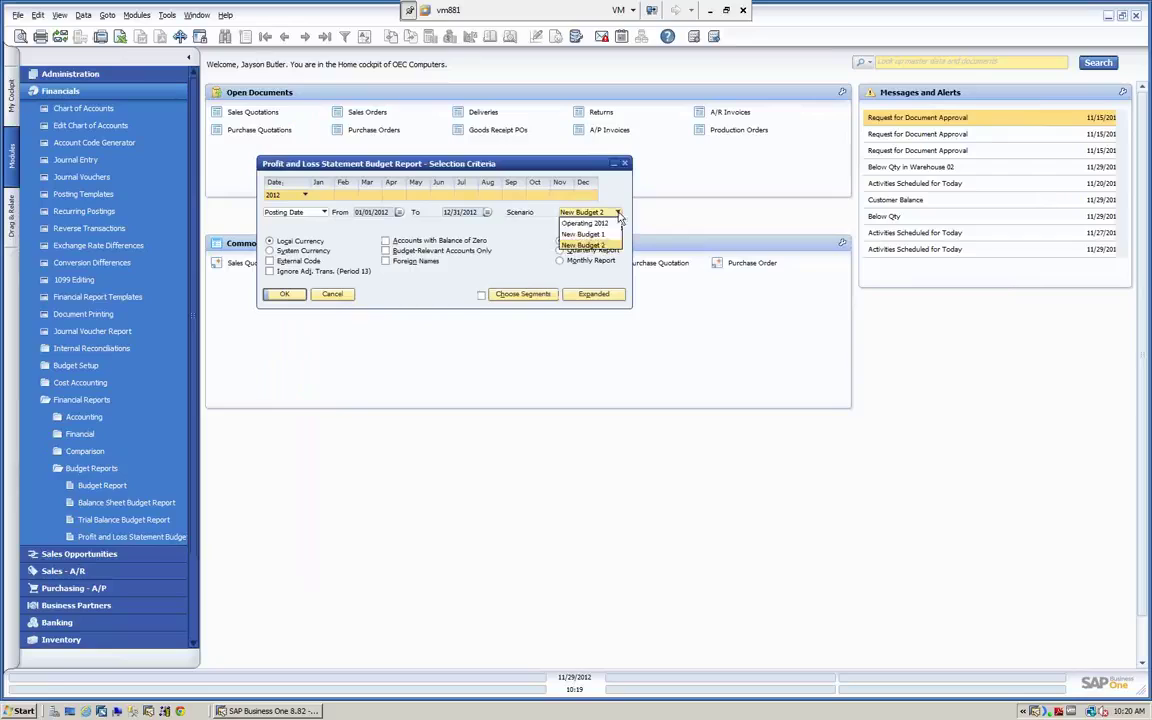
pyautogui.click(590, 222)
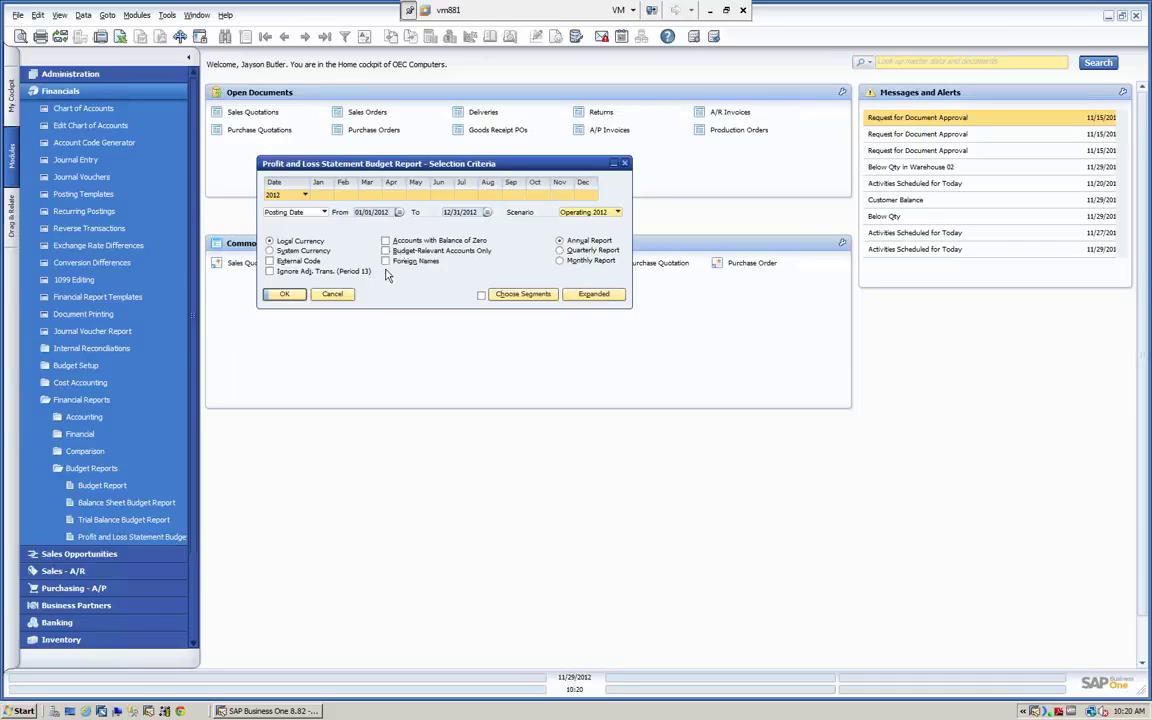
pyautogui.click(528, 298)
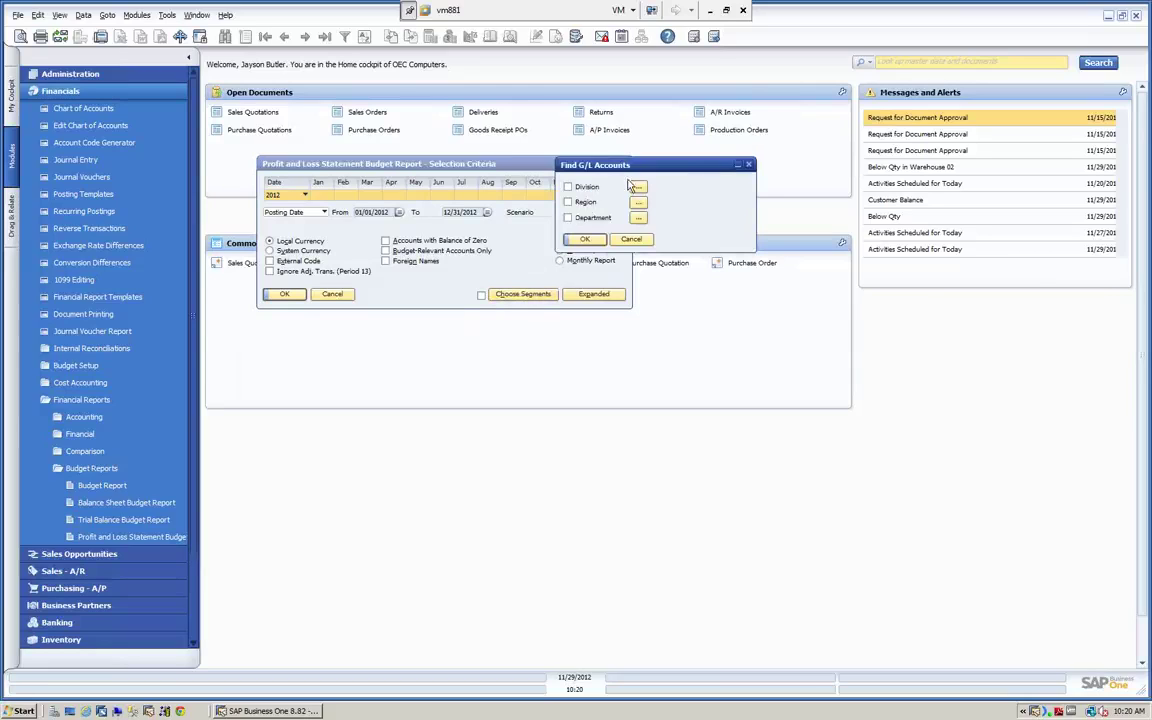
pyautogui.click(631, 240)
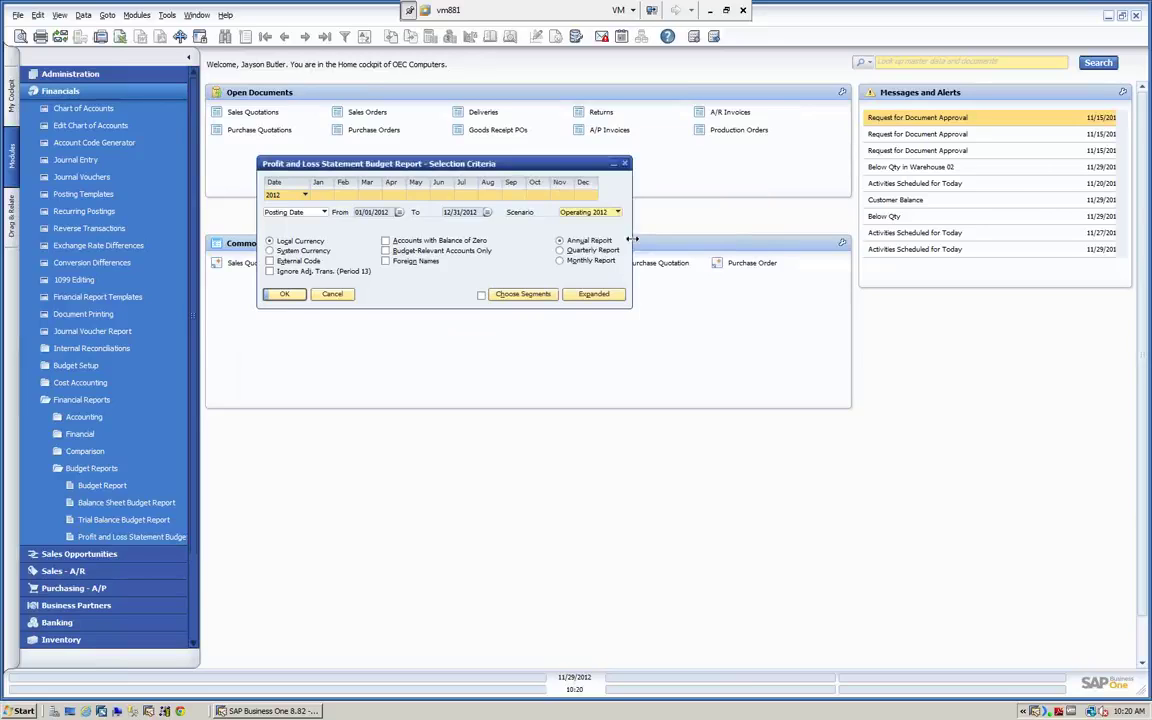
pyautogui.click(90, 109)
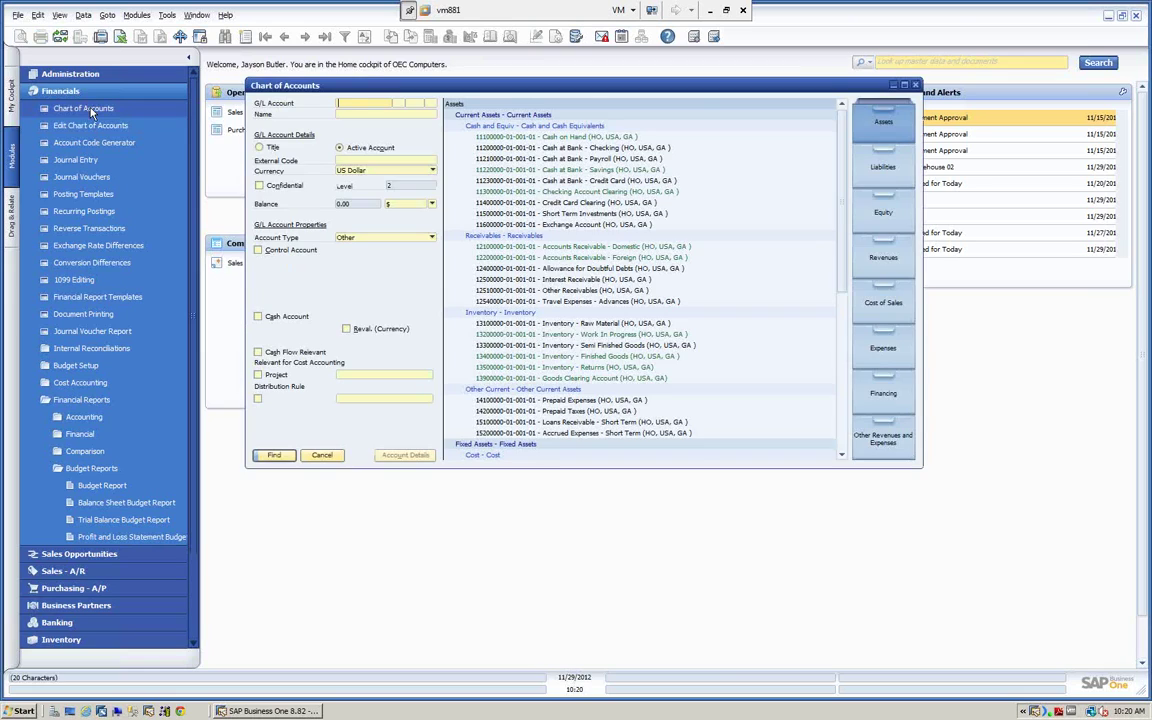
pyautogui.click(895, 259)
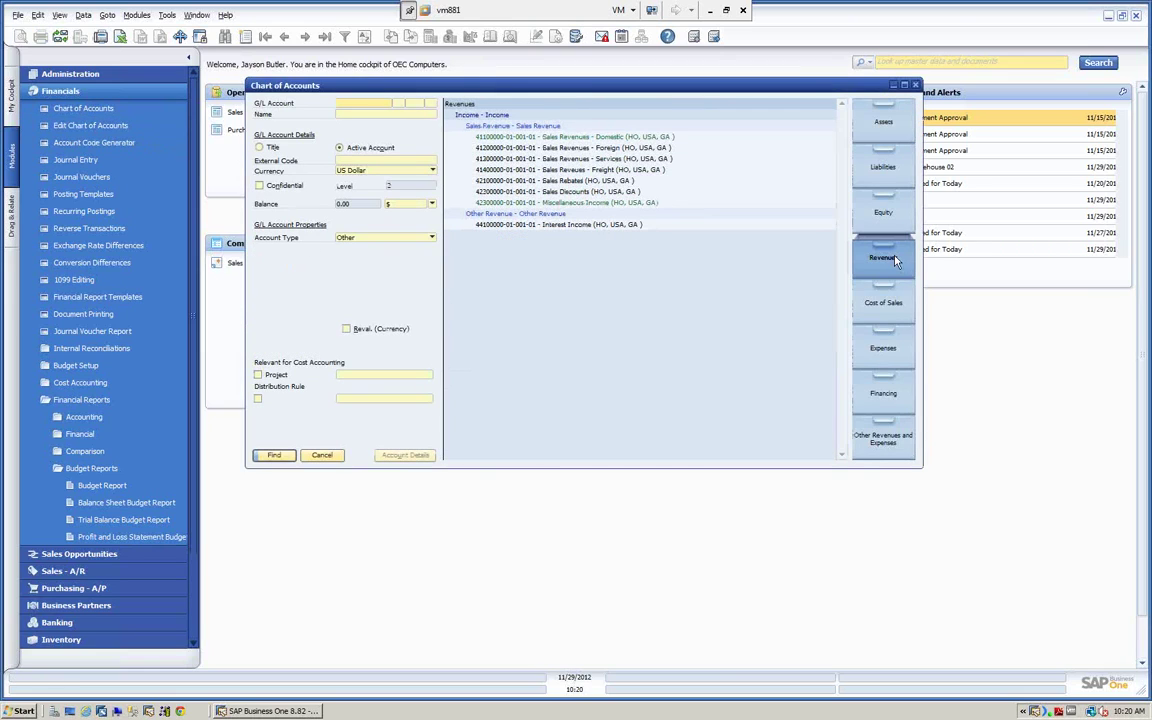
pyautogui.click(462, 136)
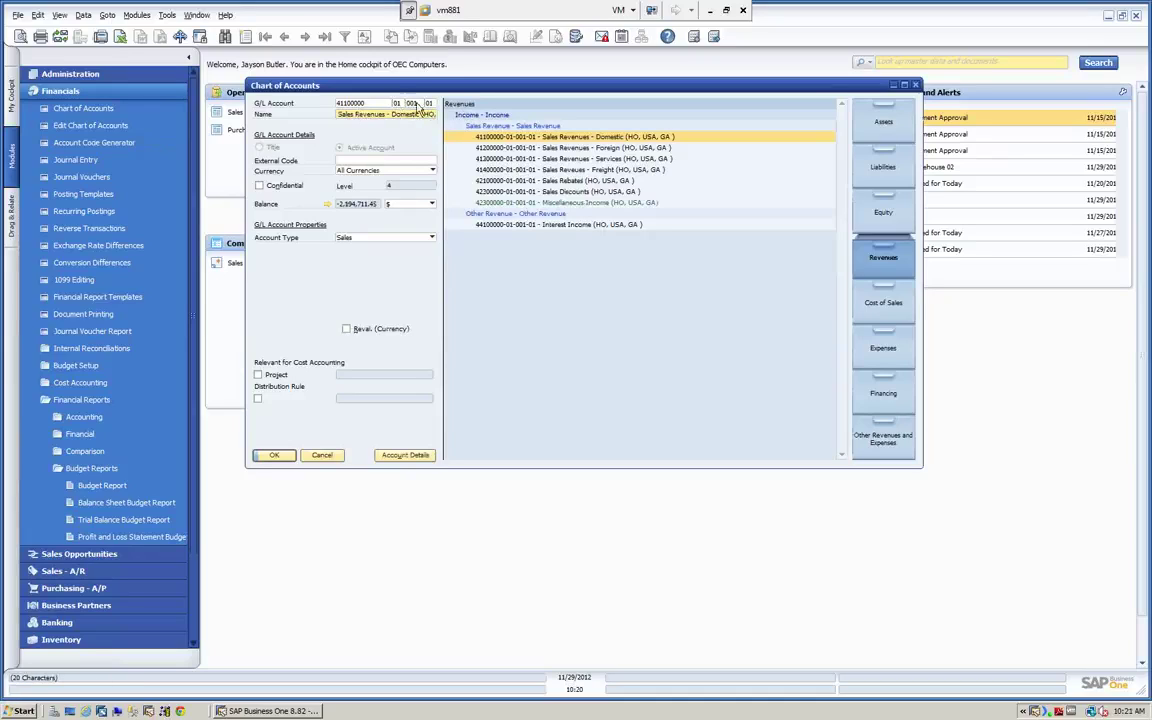
pyautogui.click(321, 455)
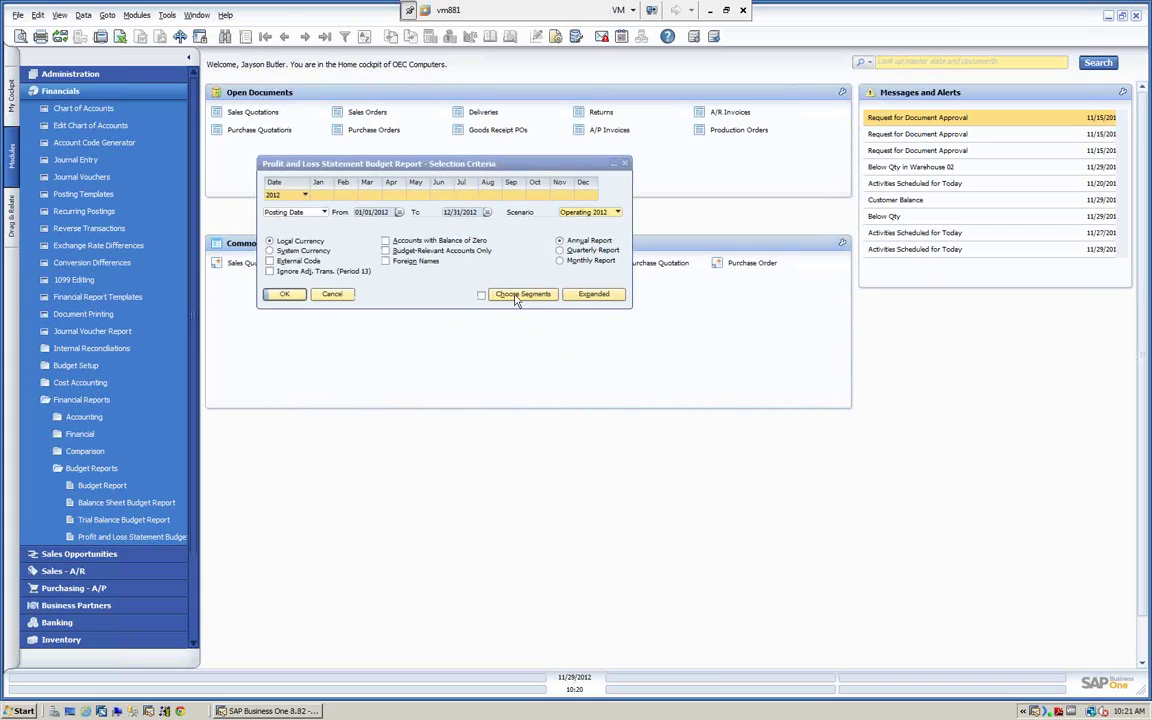
# Try out the Head Office and Remote Office division codes in the report's segment selection and cancel the choice.
pyautogui.click(516, 298)
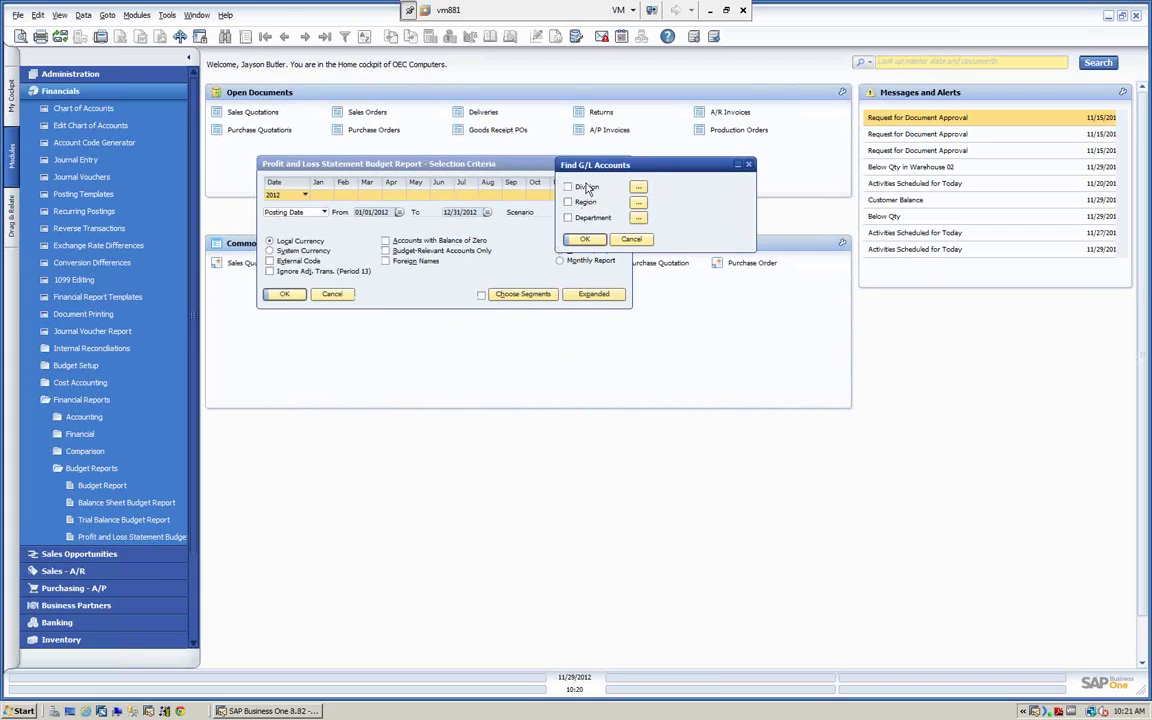
pyautogui.click(638, 187)
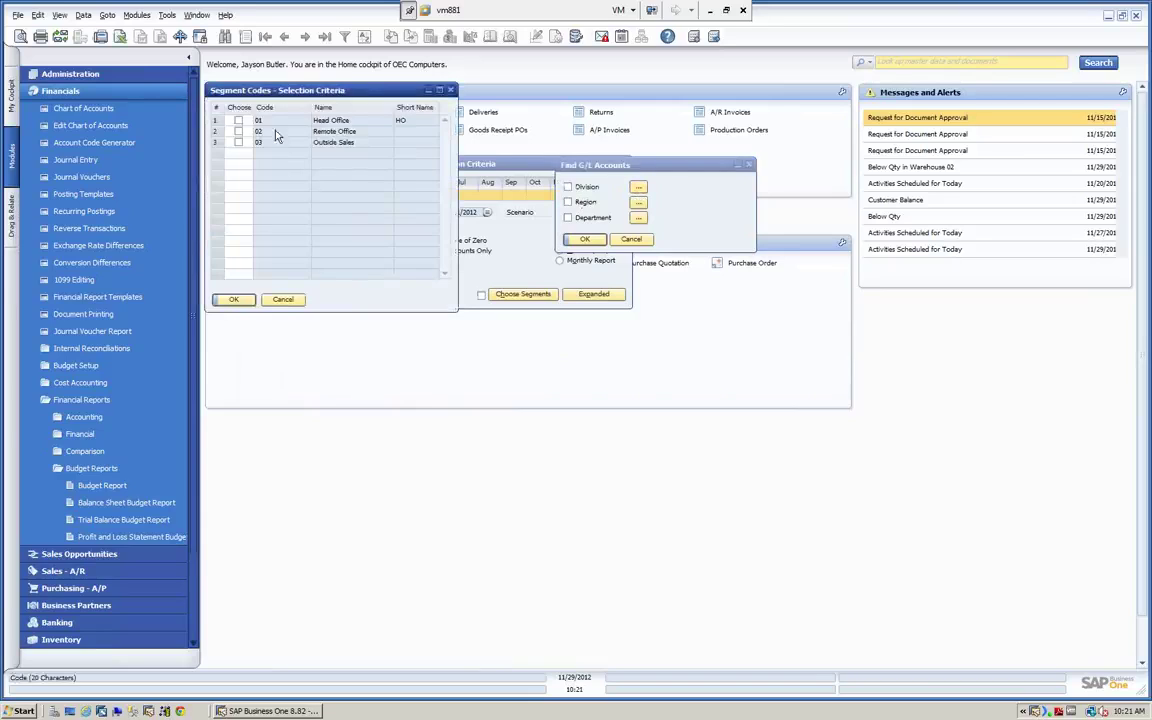
pyautogui.click(238, 120)
pyautogui.click(239, 121)
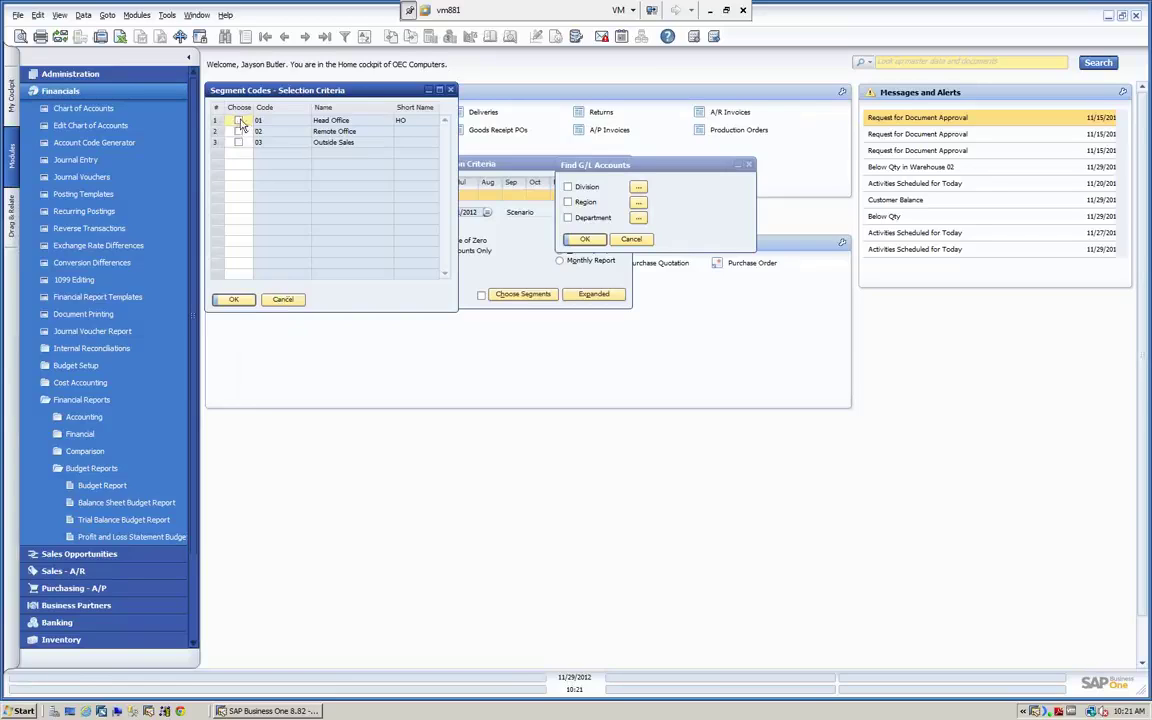
pyautogui.click(238, 131)
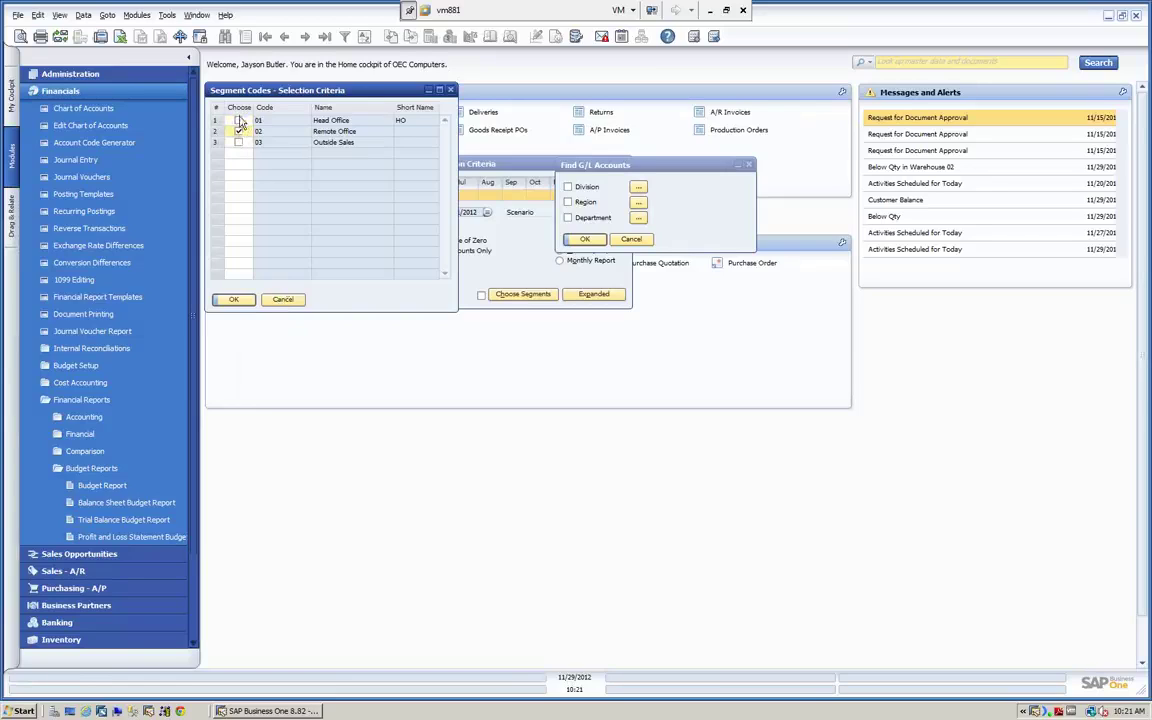
pyautogui.click(282, 299)
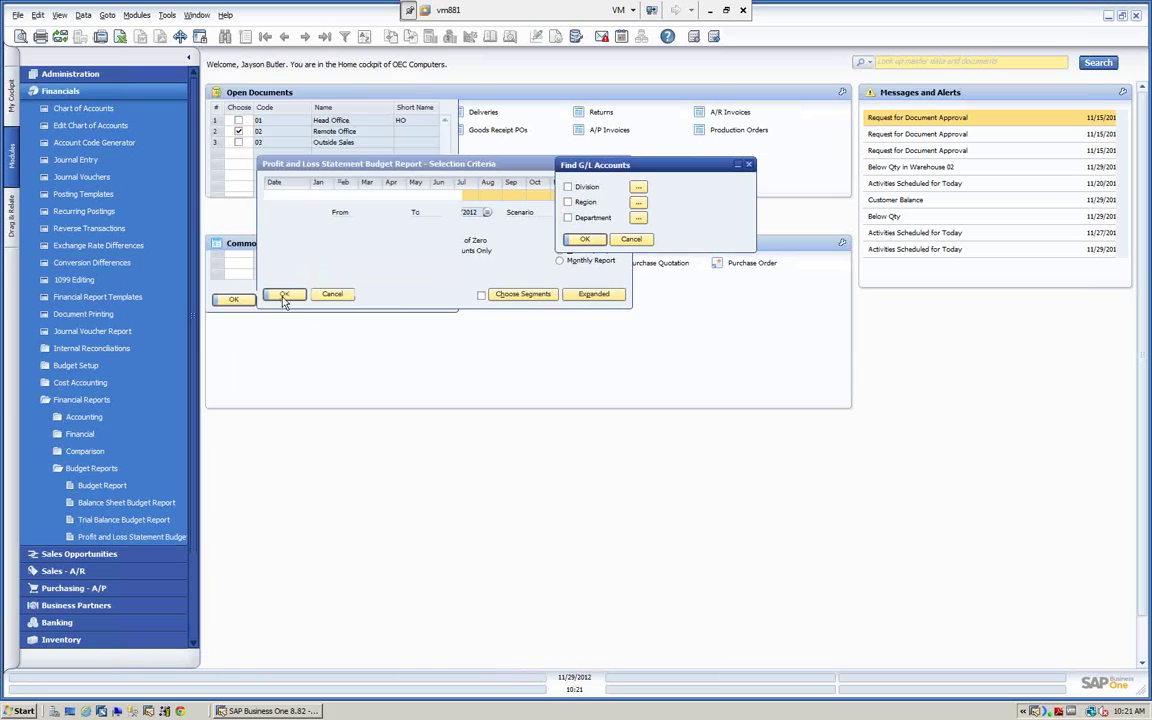
# View the segment codes available for Region and Department, and cancel the G/L account segment selection.
pyautogui.click(638, 203)
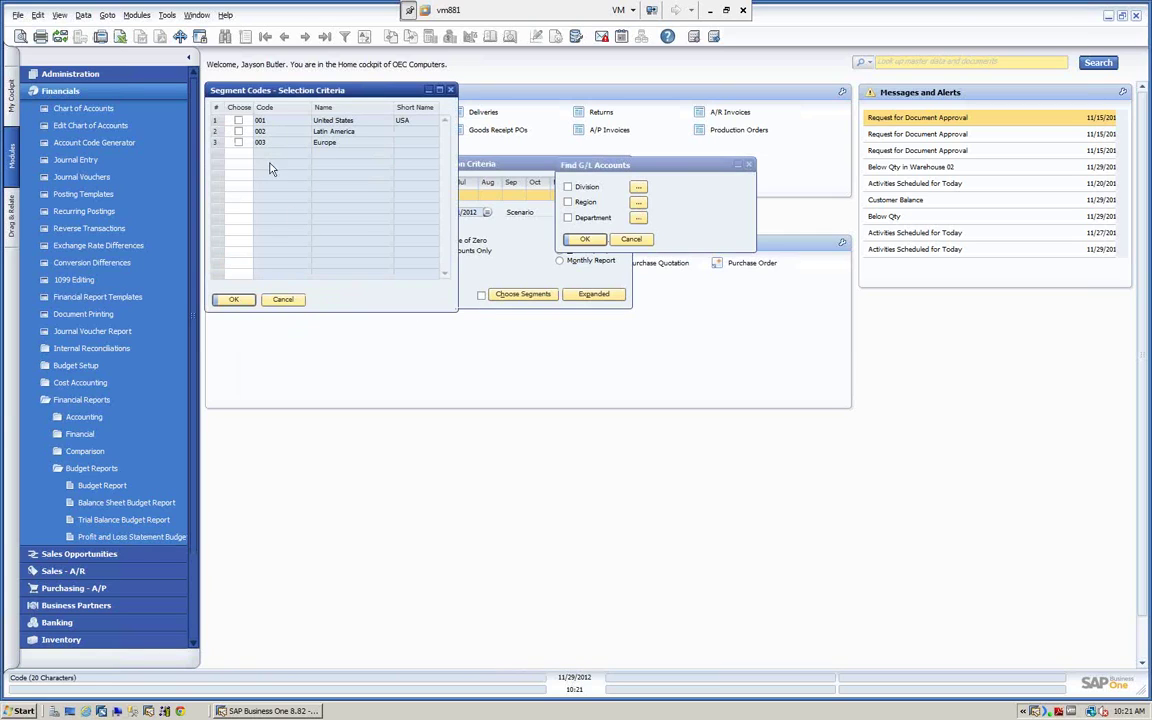
pyautogui.click(282, 299)
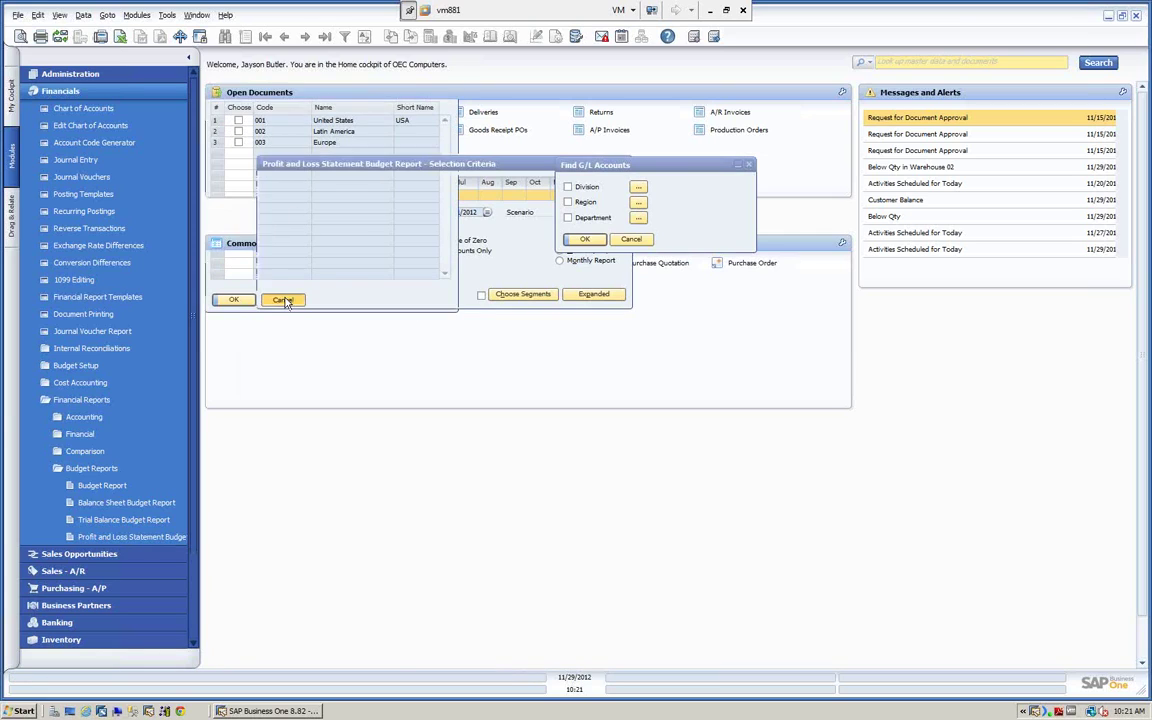
pyautogui.click(640, 219)
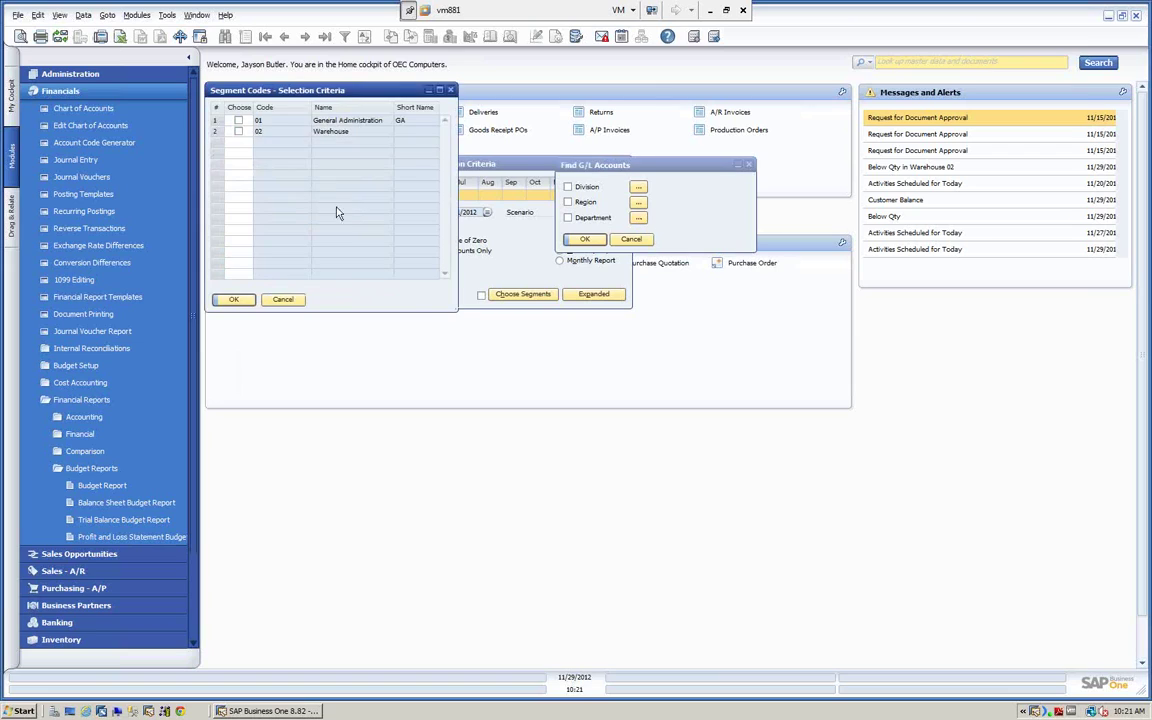
pyautogui.click(286, 300)
pyautogui.click(631, 240)
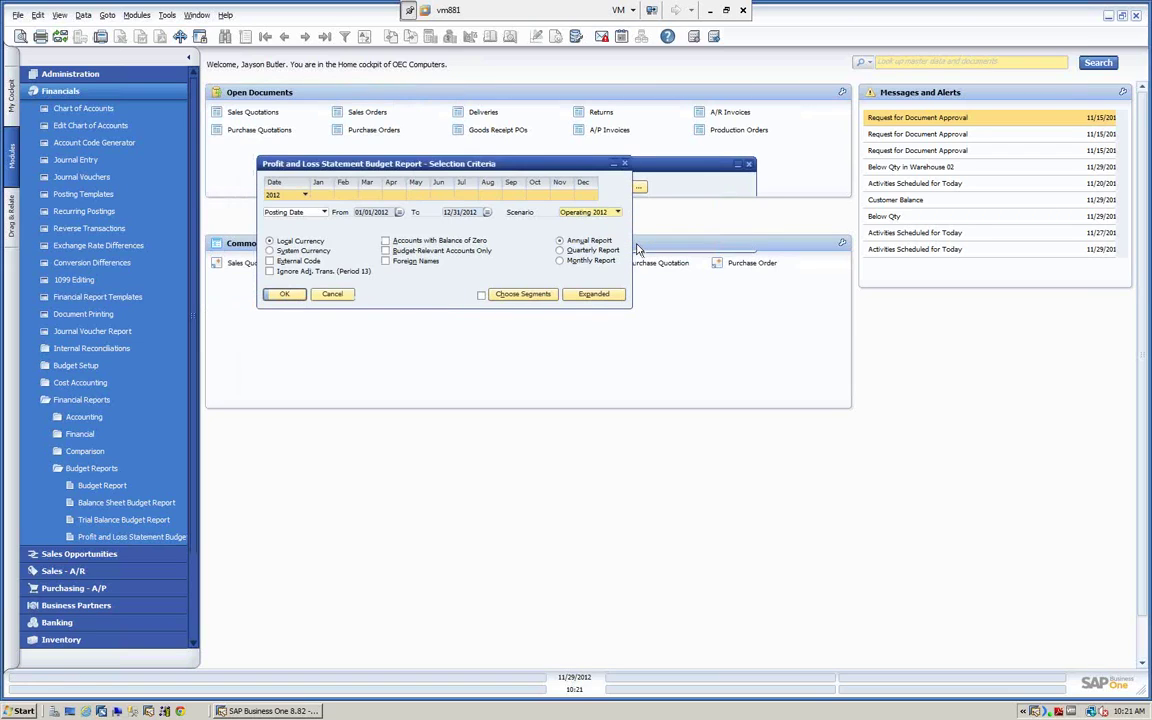
# Try a project filter starting from PRJ01 in the expanded criteria, cancel it, and view and close the Operating 2012 report.
pyautogui.click(594, 295)
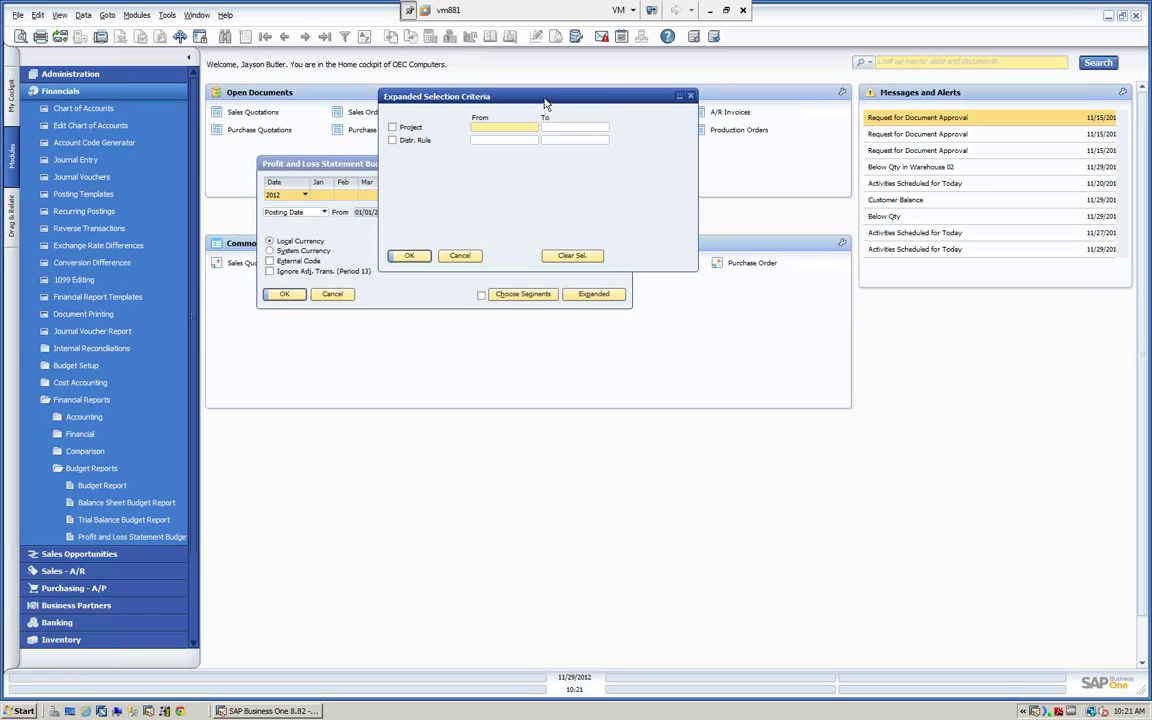
pyautogui.moveTo(545, 103); pyautogui.dragTo(874, 130)
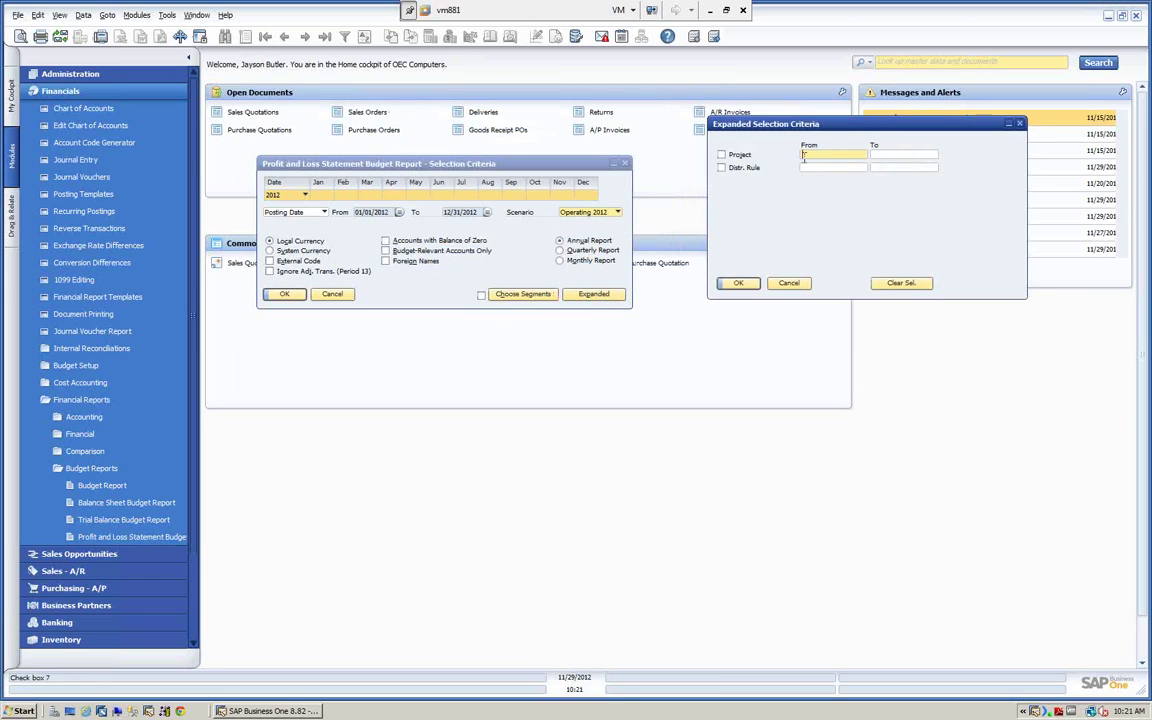
pyautogui.click(722, 157)
pyautogui.press('Tab')
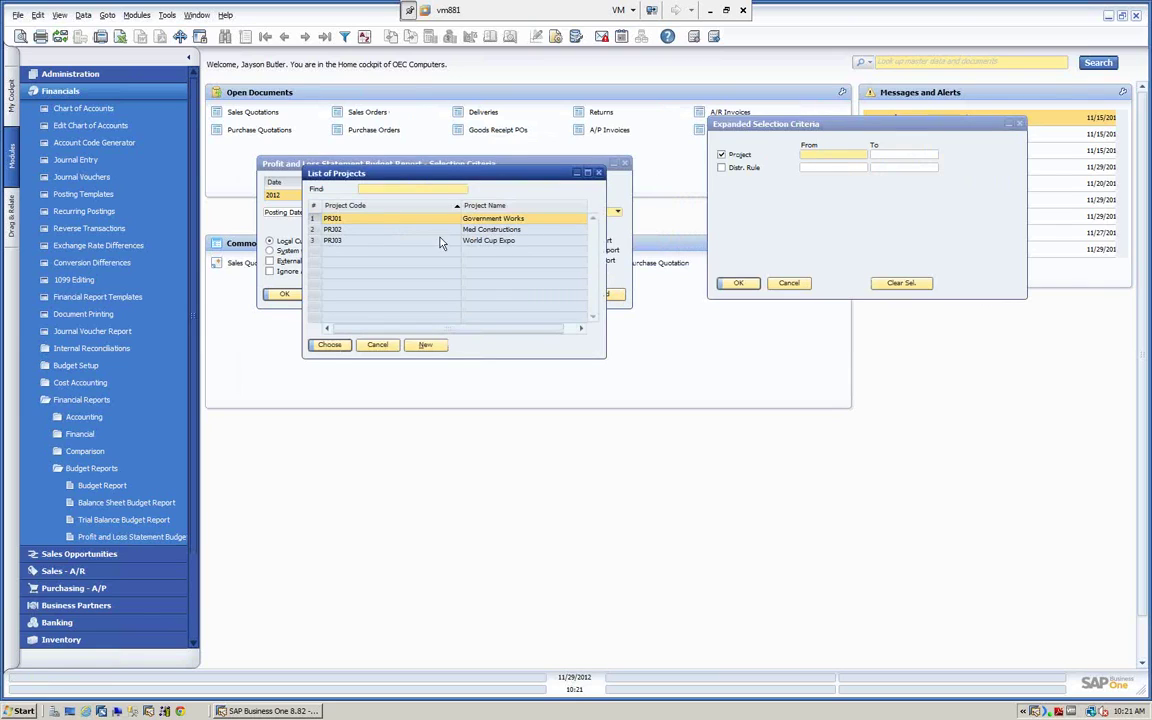
pyautogui.click(330, 345)
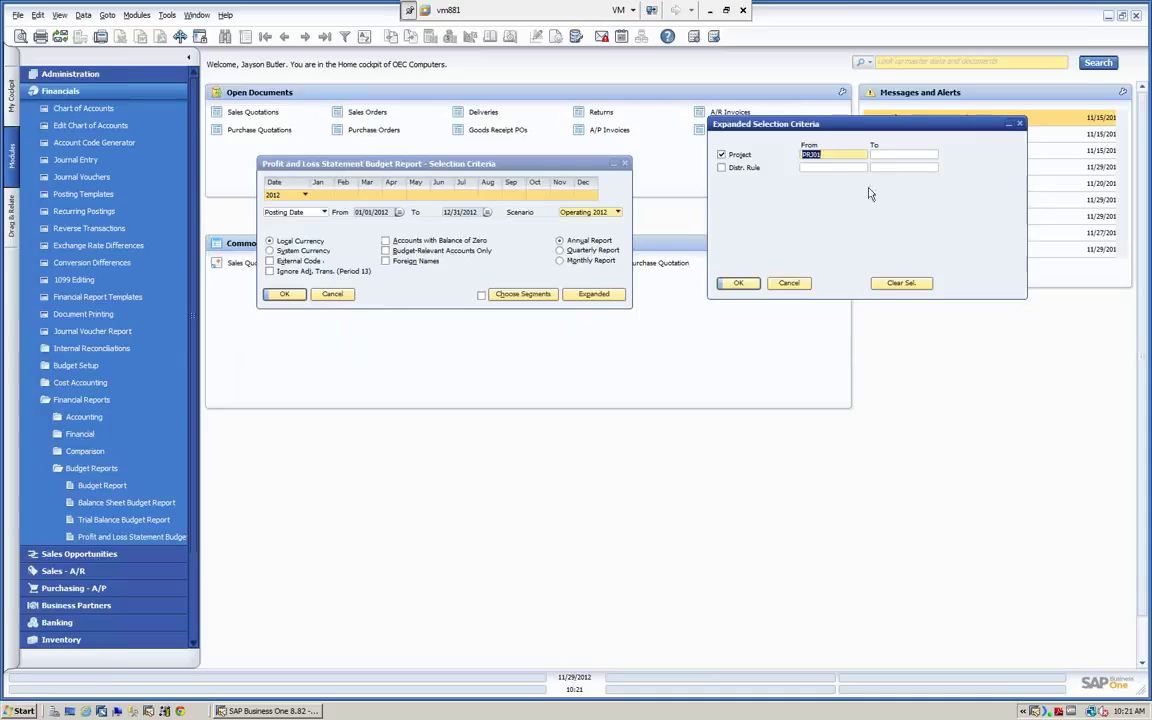
pyautogui.press('Tab')
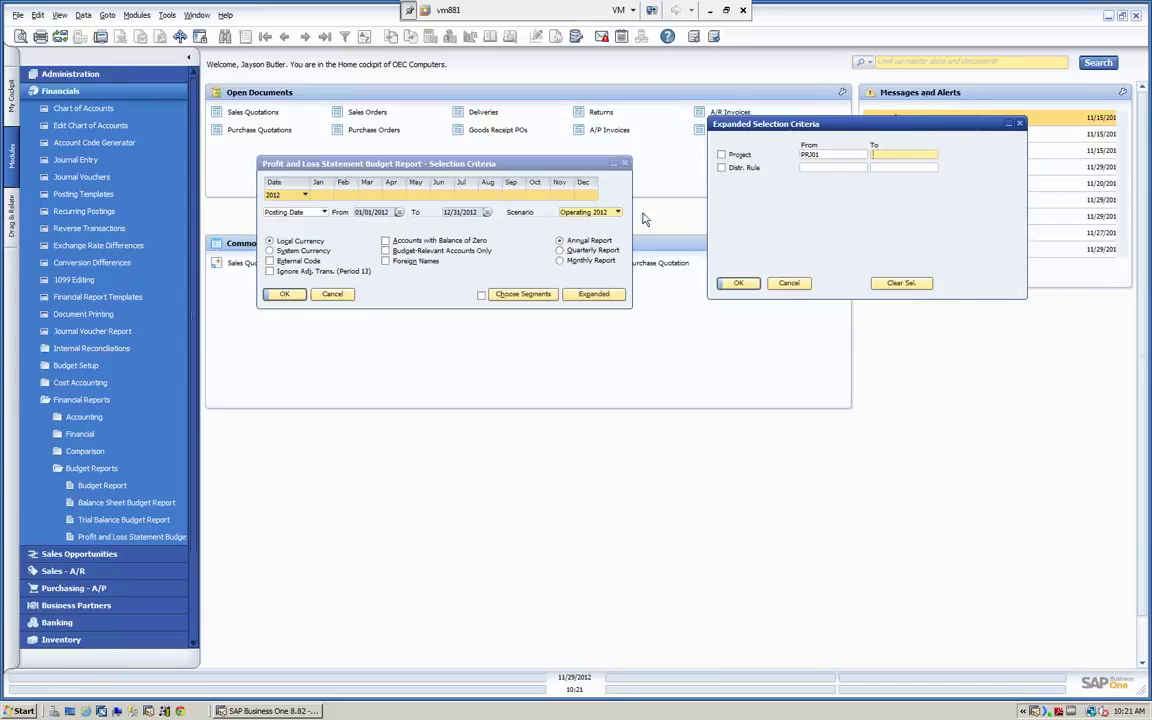
pyautogui.click(790, 284)
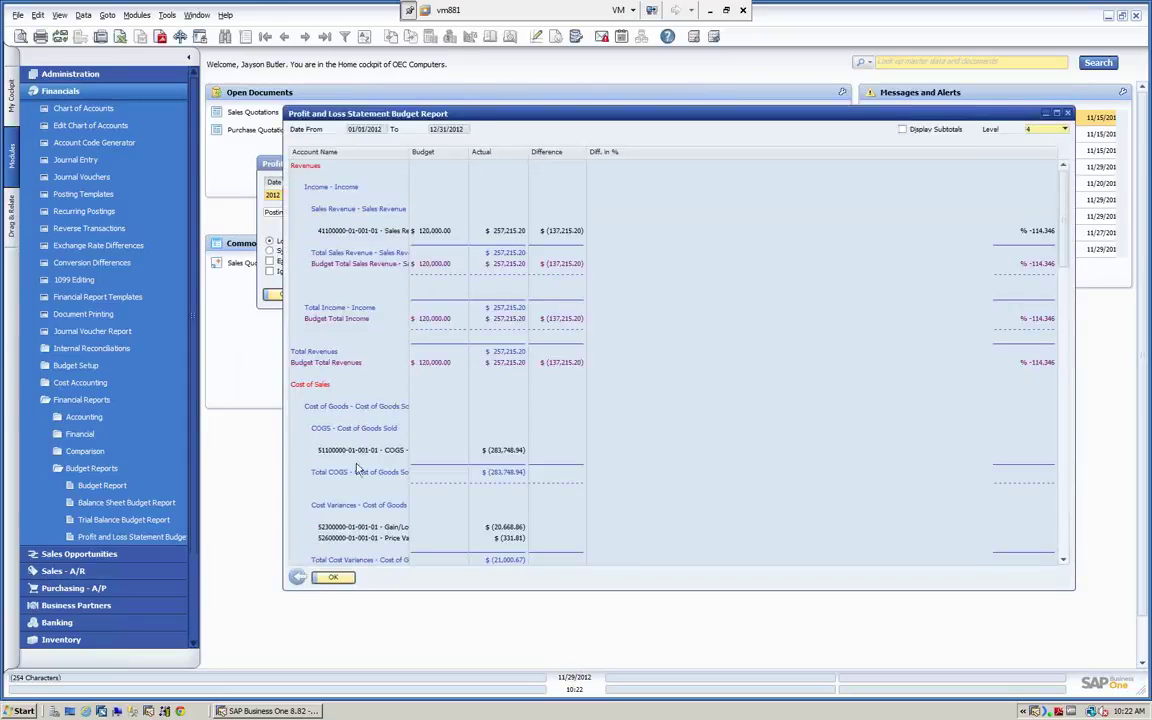
pyautogui.click(333, 578)
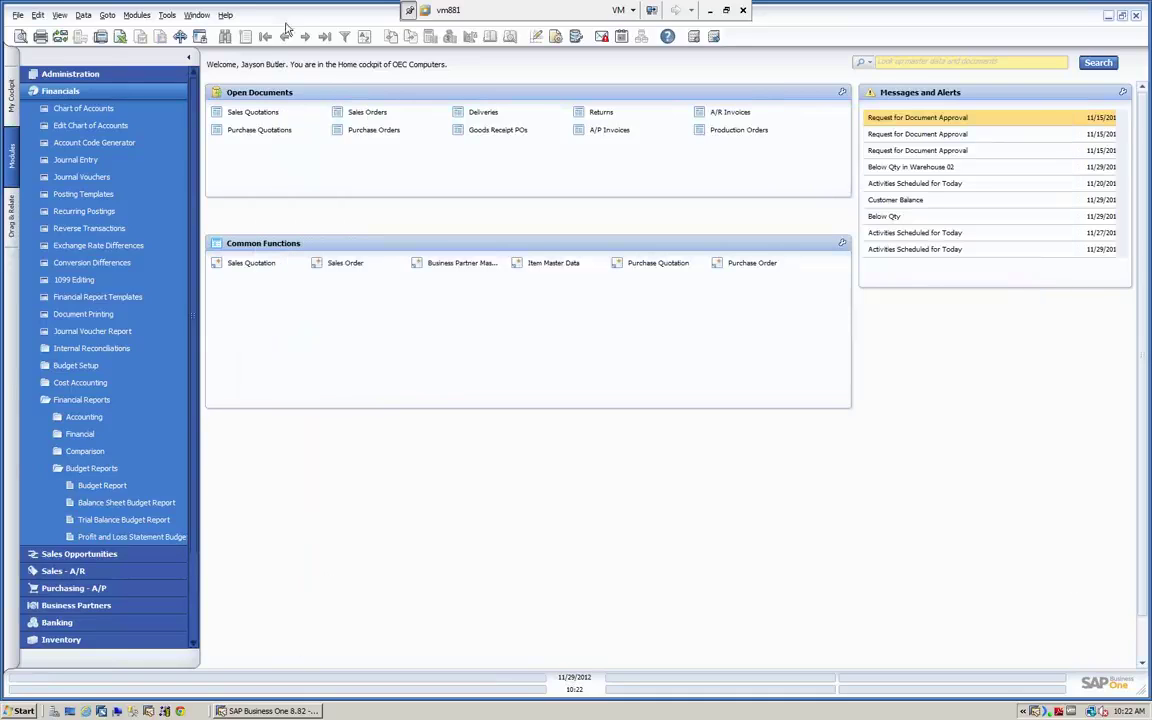
# Review the Budget page of the company's General Settings for documents that deviate from the budget, and close the settings.
pyautogui.click(79, 87)
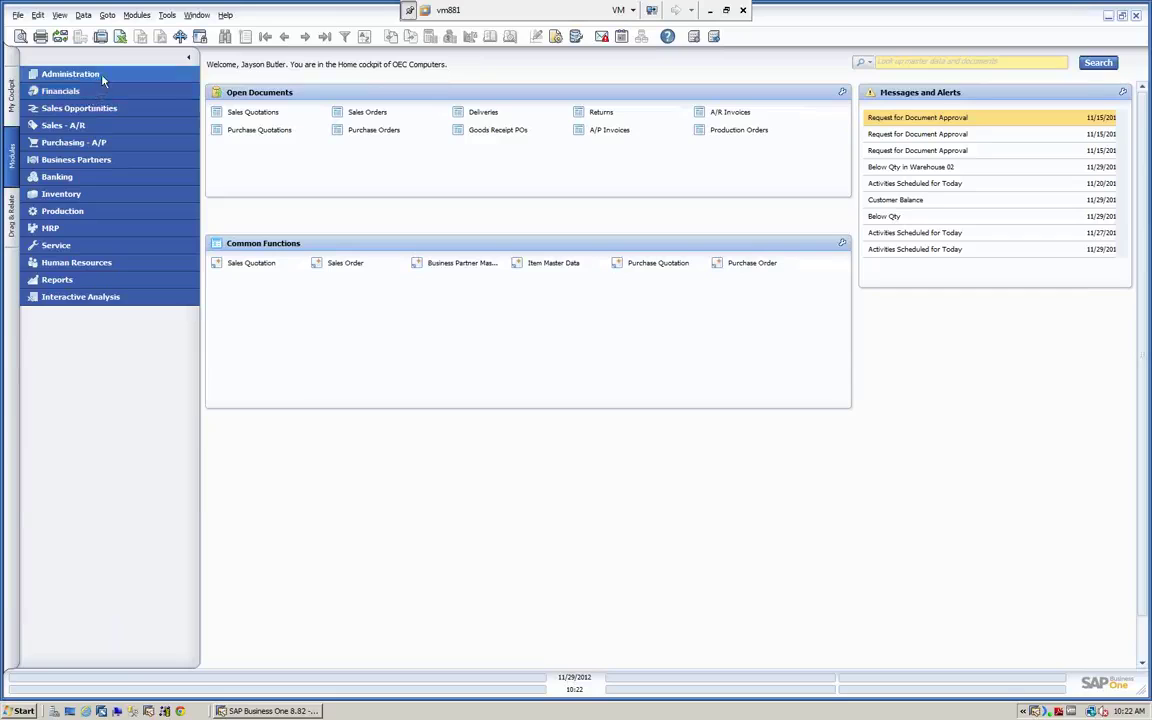
pyautogui.click(103, 79)
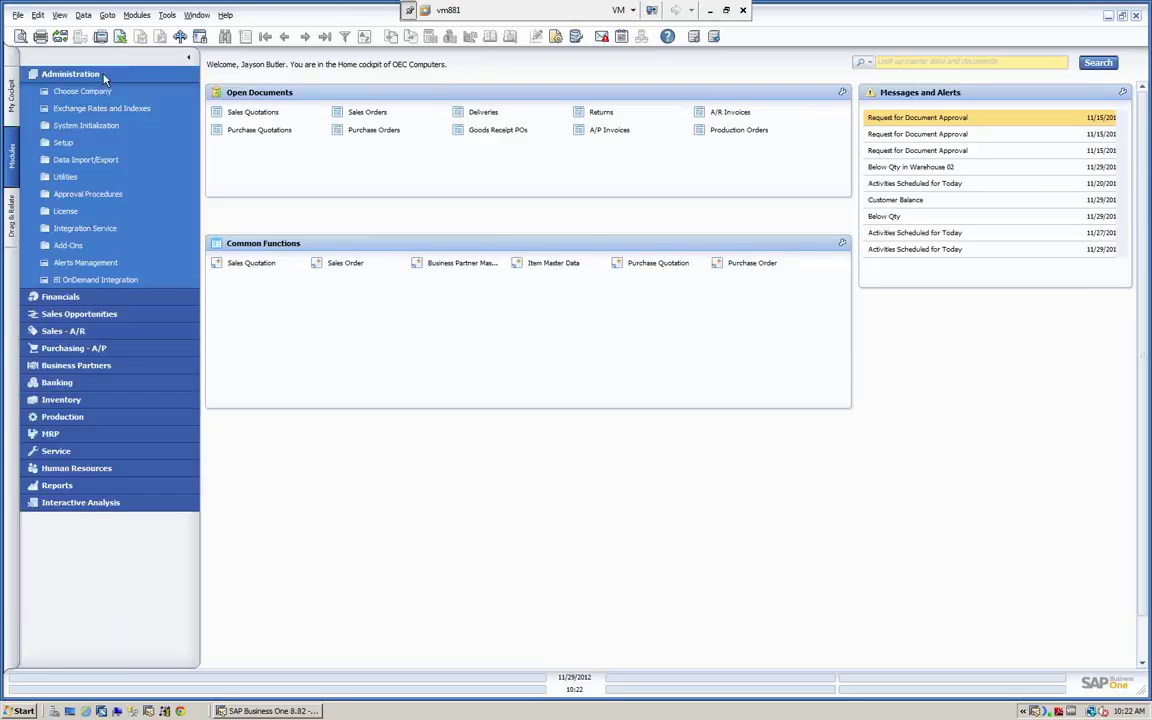
pyautogui.click(91, 127)
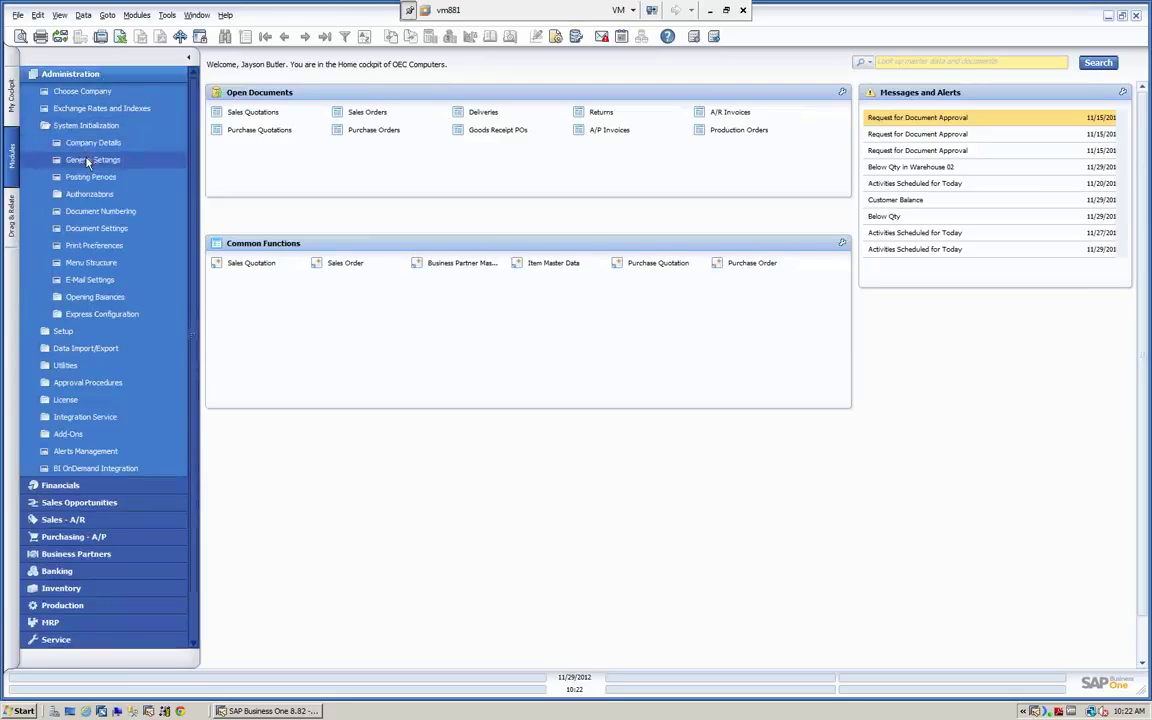
pyautogui.click(87, 160)
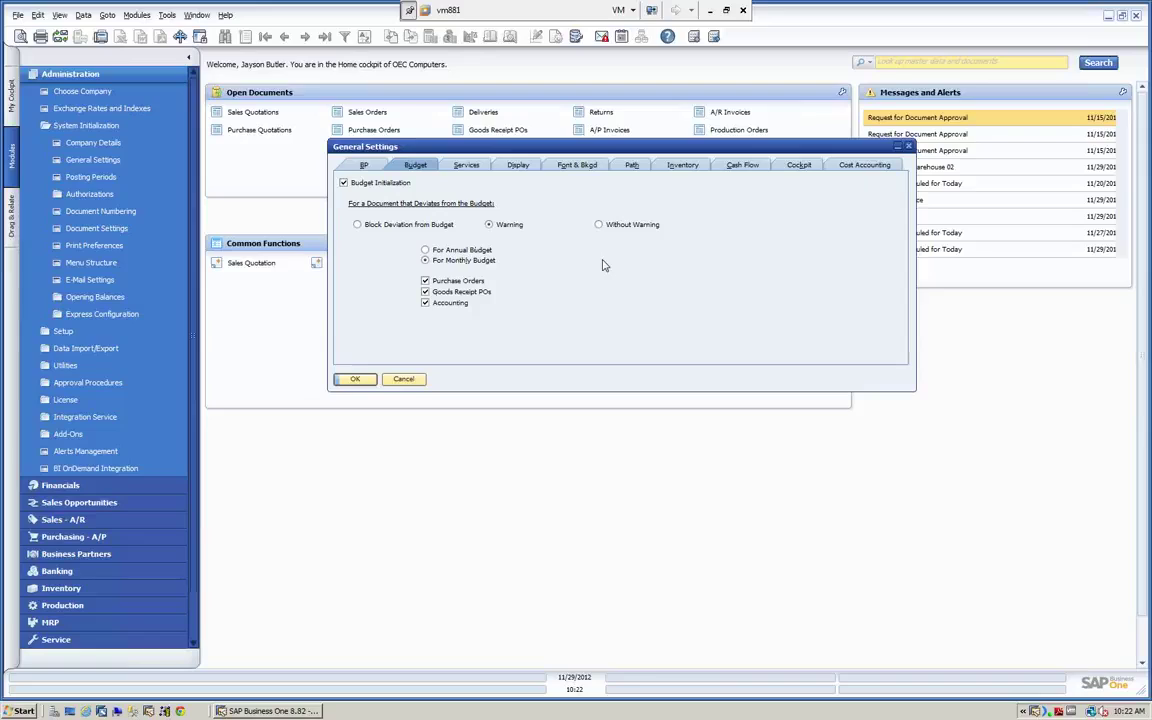
pyautogui.click(356, 380)
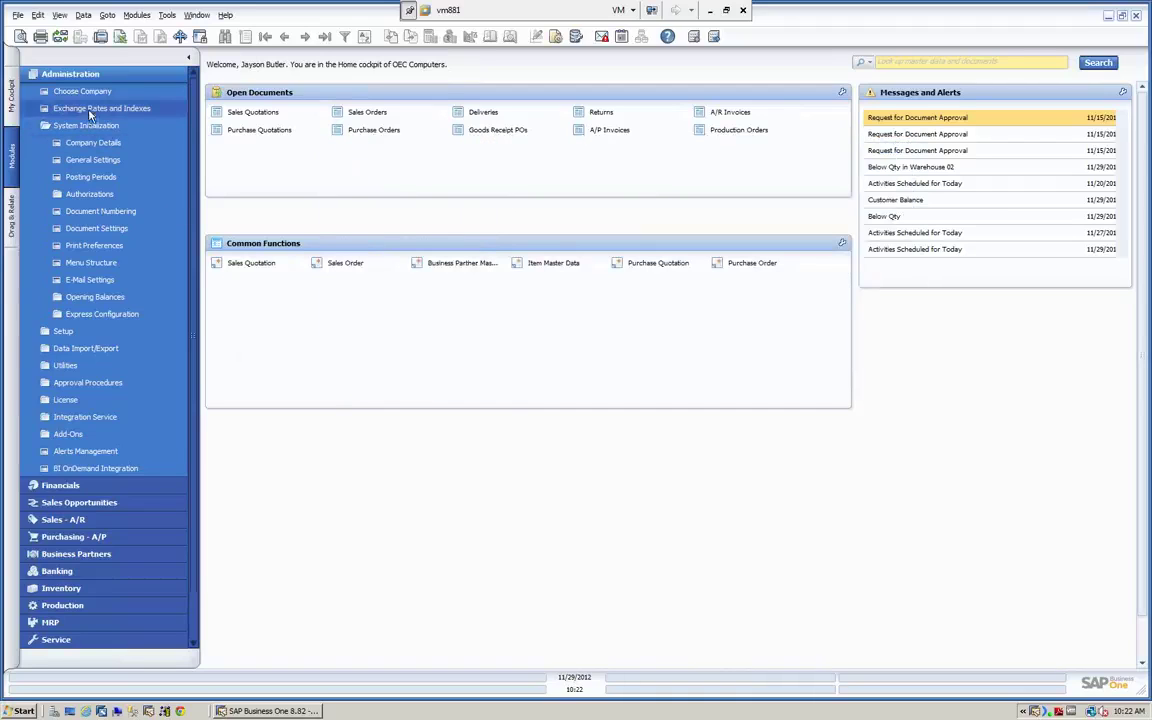
# Open the Budget Scenarios setup and view the fiscal years available for selection.
pyautogui.click(70, 74)
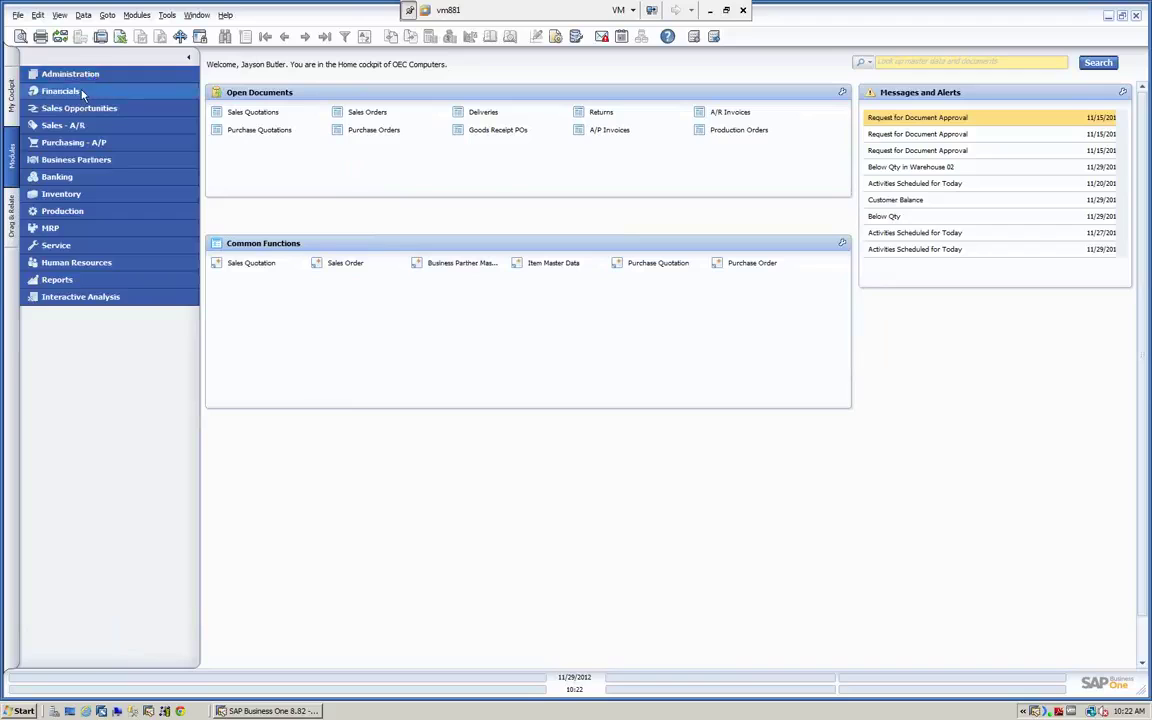
pyautogui.click(83, 92)
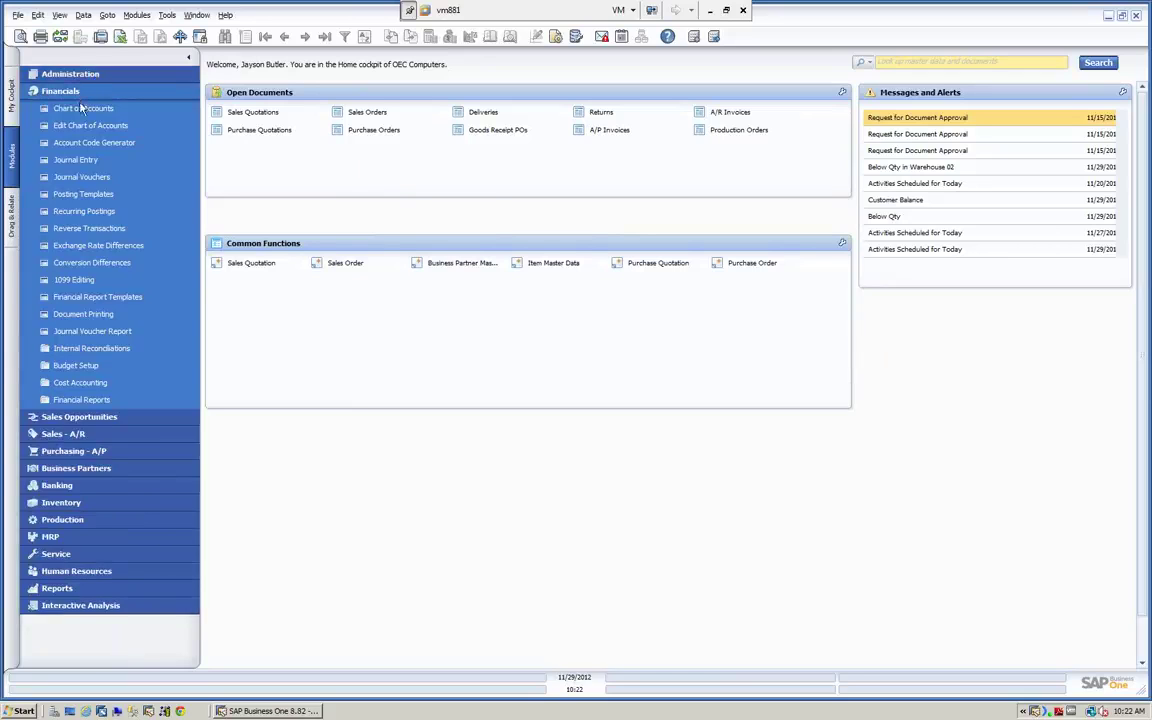
pyautogui.click(45, 366)
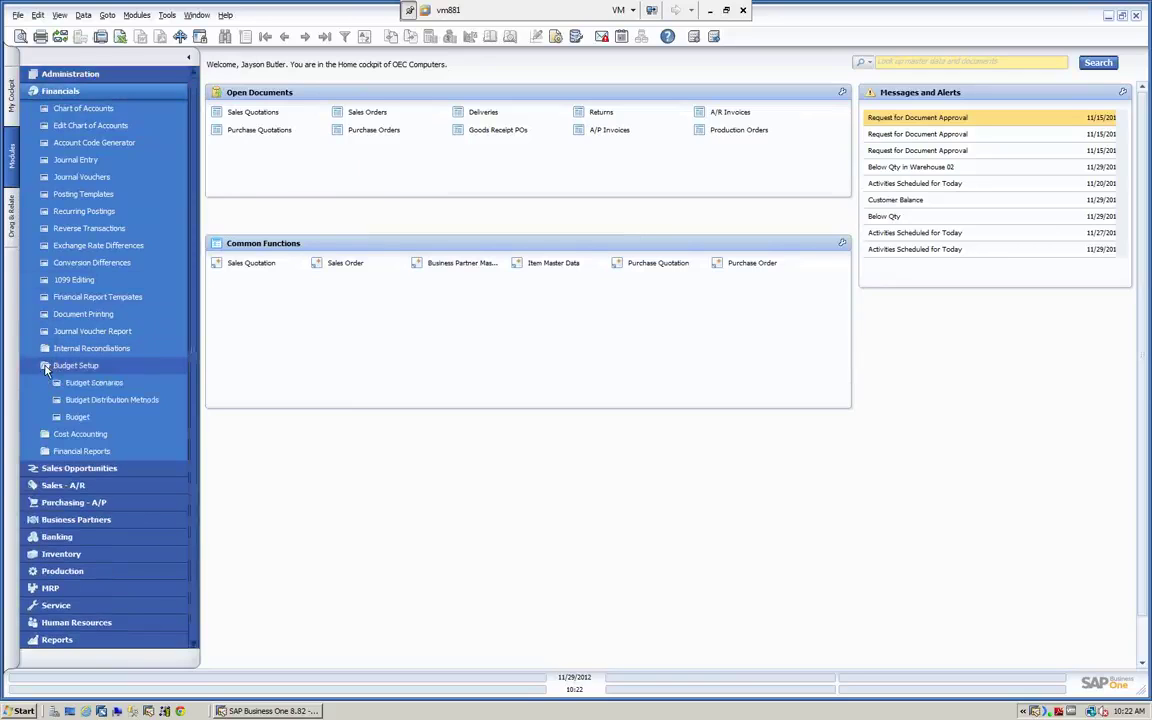
pyautogui.click(75, 386)
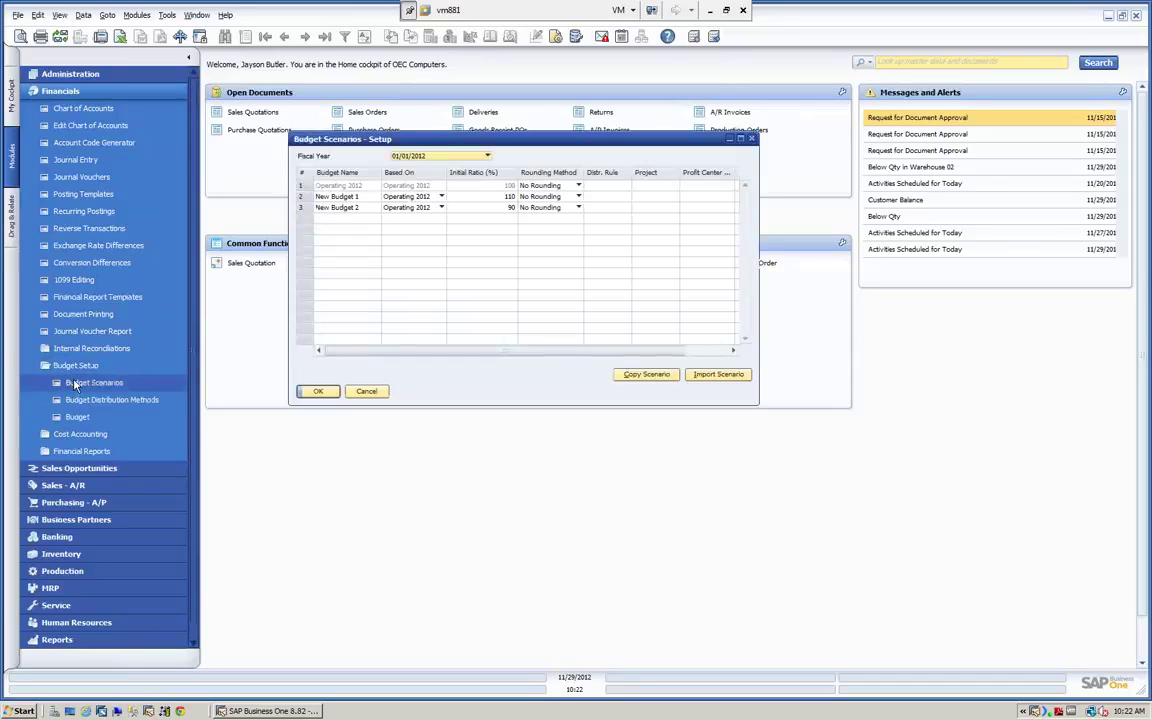
pyautogui.click(488, 157)
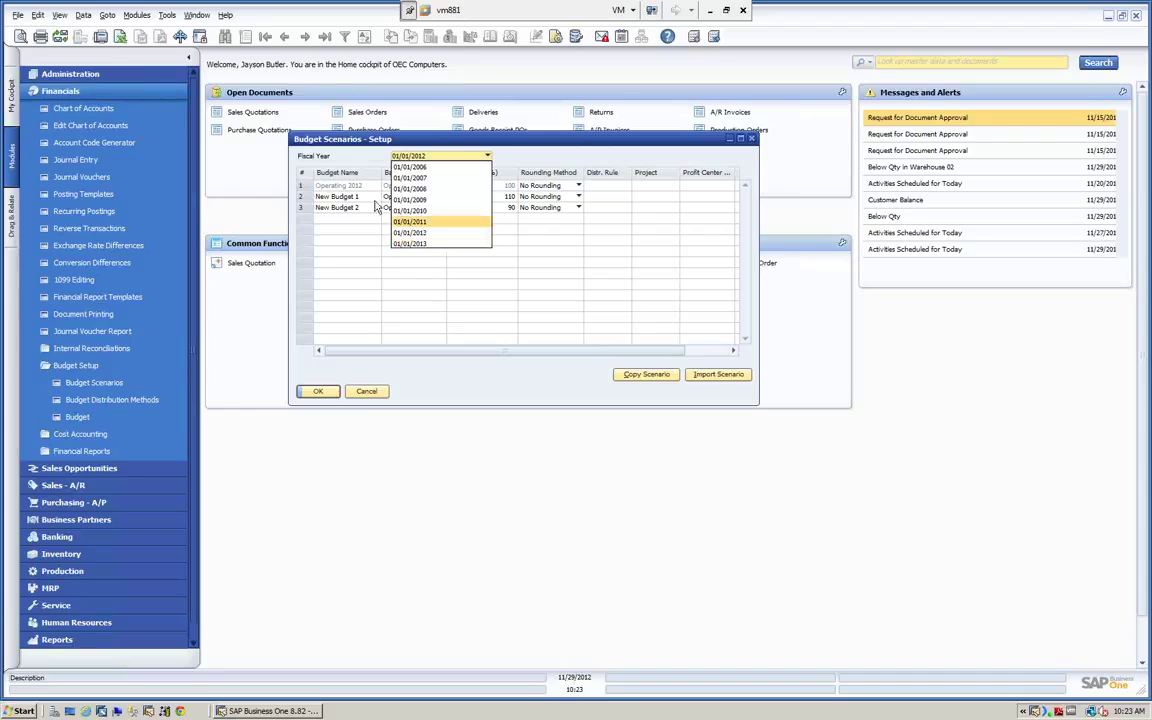
# View the Posting Periods list through the 2013 periods and close it without changes.
pyautogui.click(90, 74)
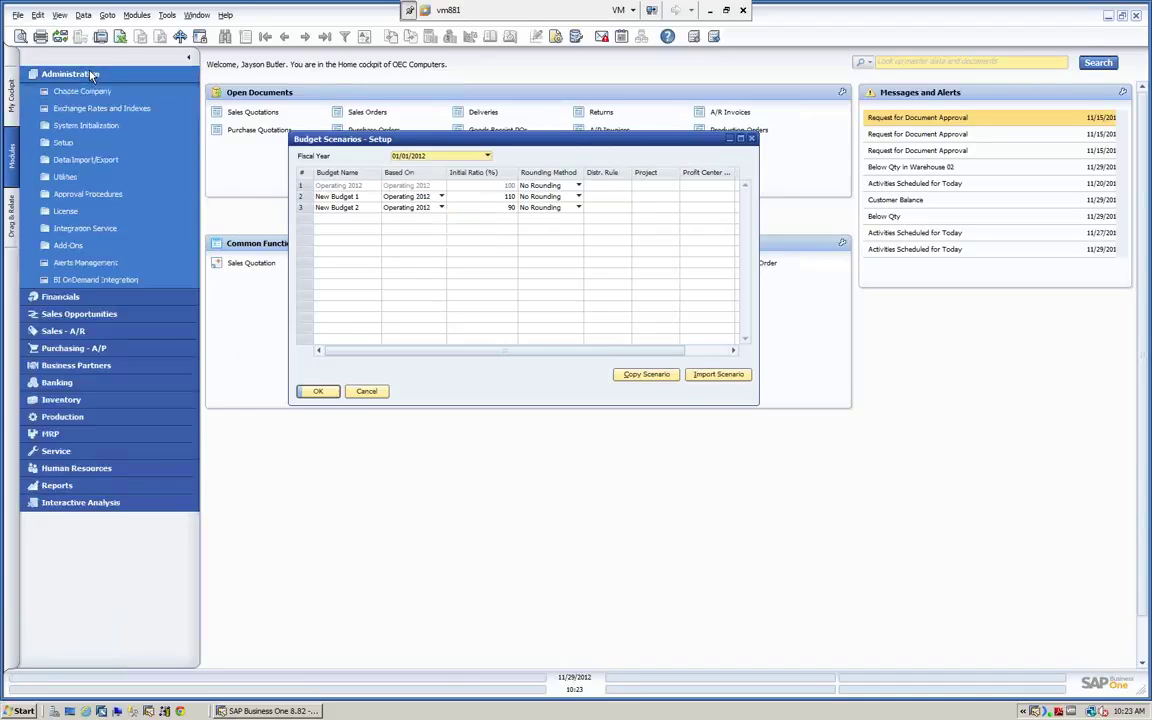
pyautogui.click(73, 124)
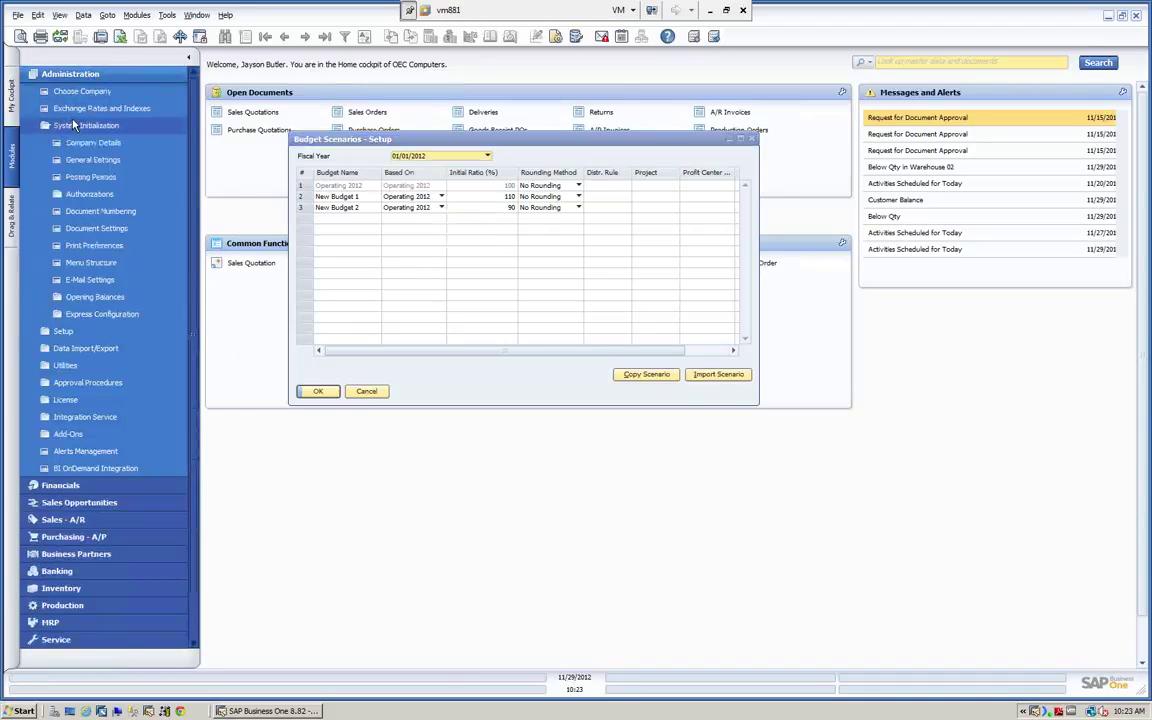
pyautogui.click(90, 177)
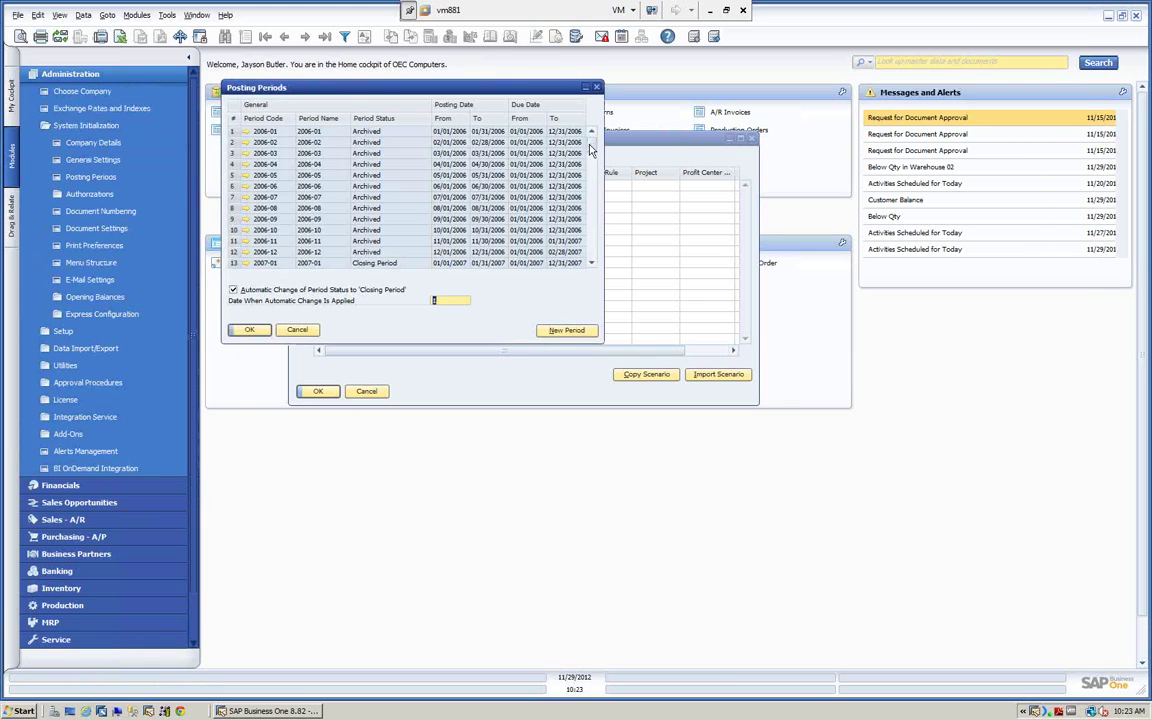
pyautogui.moveTo(590, 148); pyautogui.dragTo(601, 307)
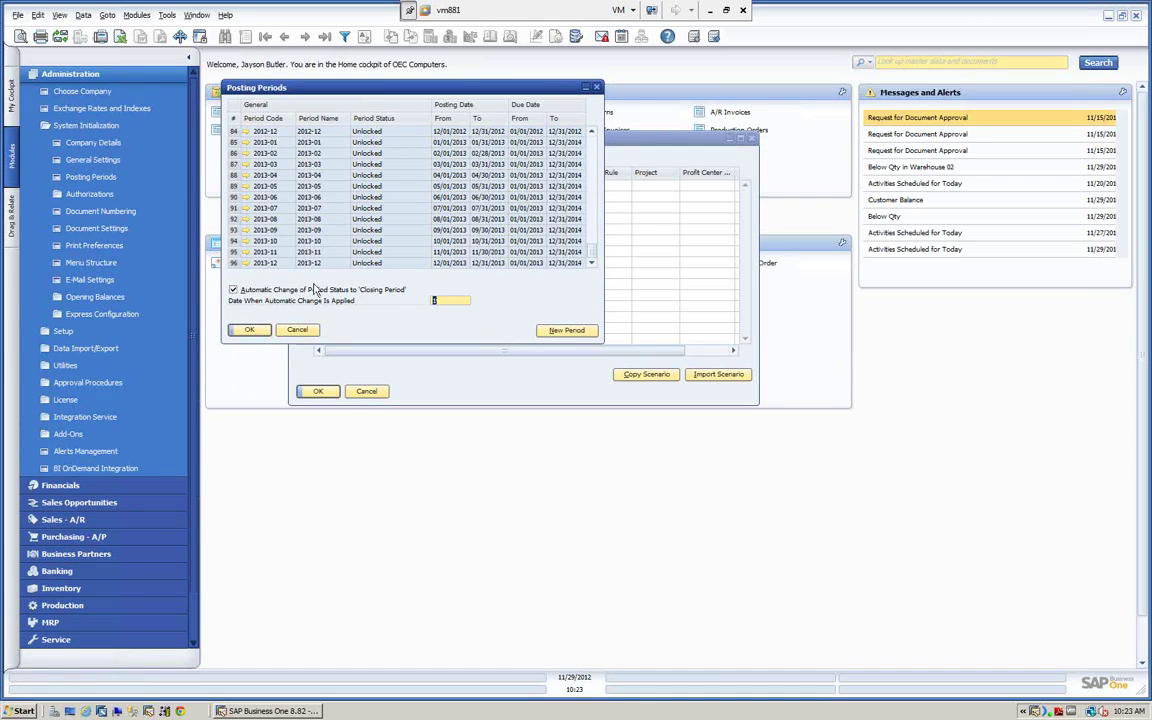
pyautogui.click(301, 332)
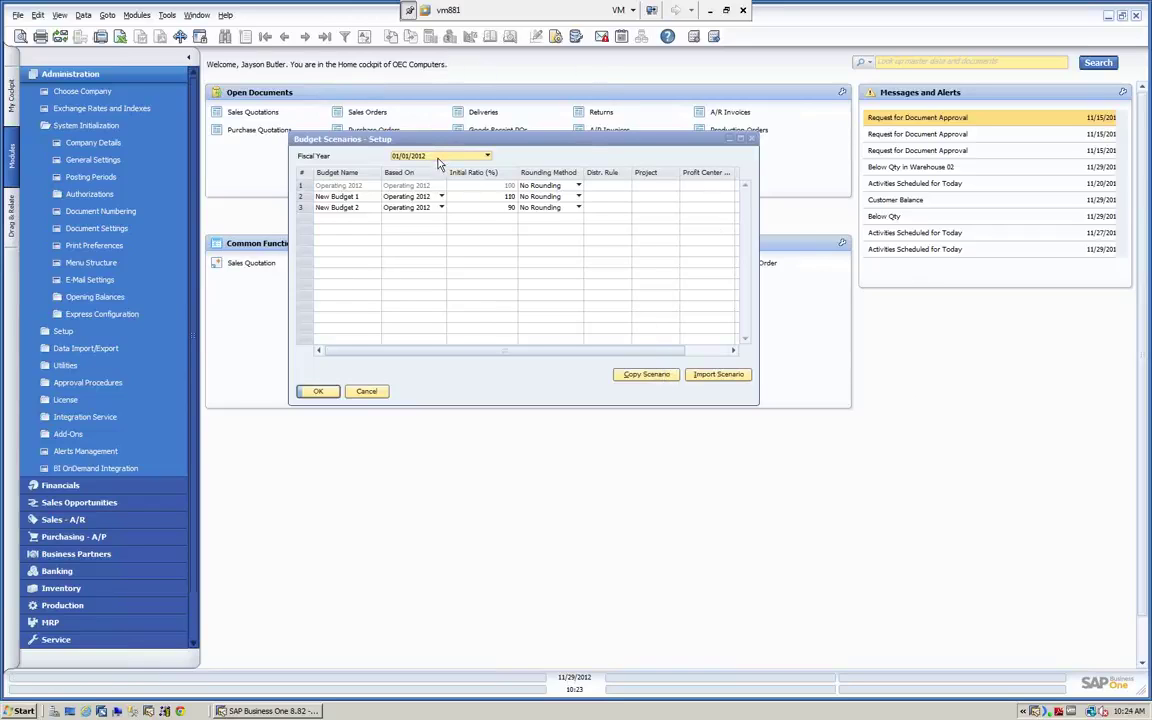
# Try out copying a budget scenario with Operating 2012-01/01/2012 as the original, view the possible destination scenarios, and cancel the copy.
pyautogui.click(646, 375)
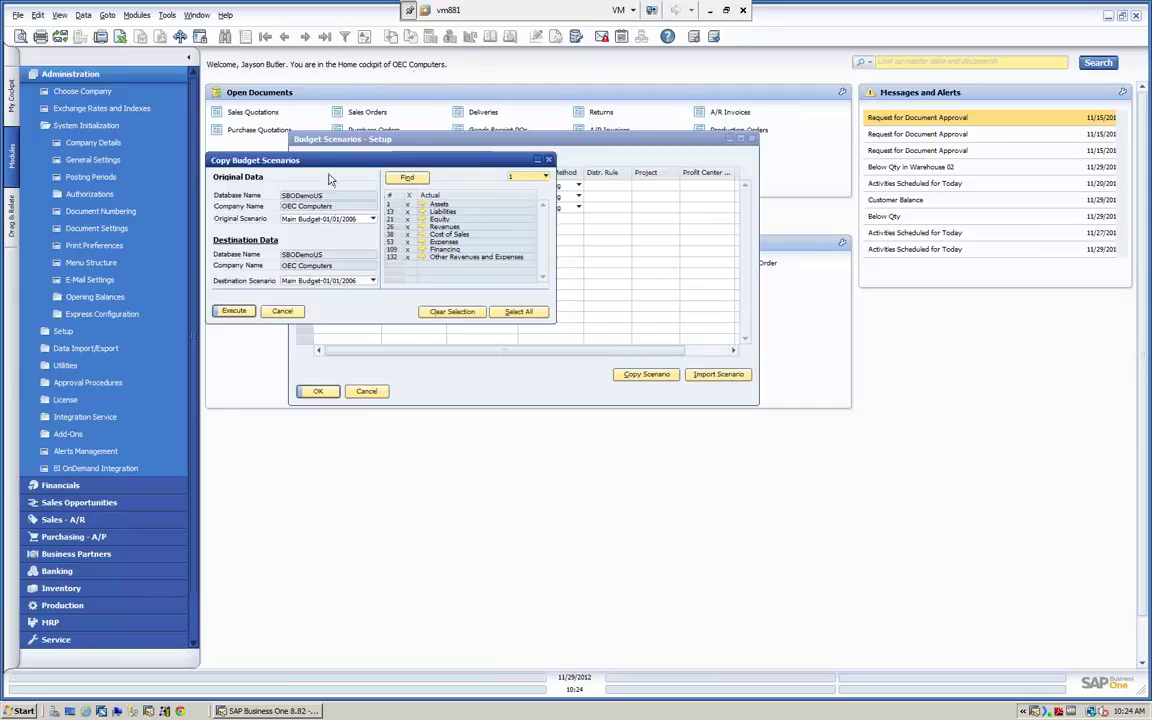
pyautogui.click(372, 219)
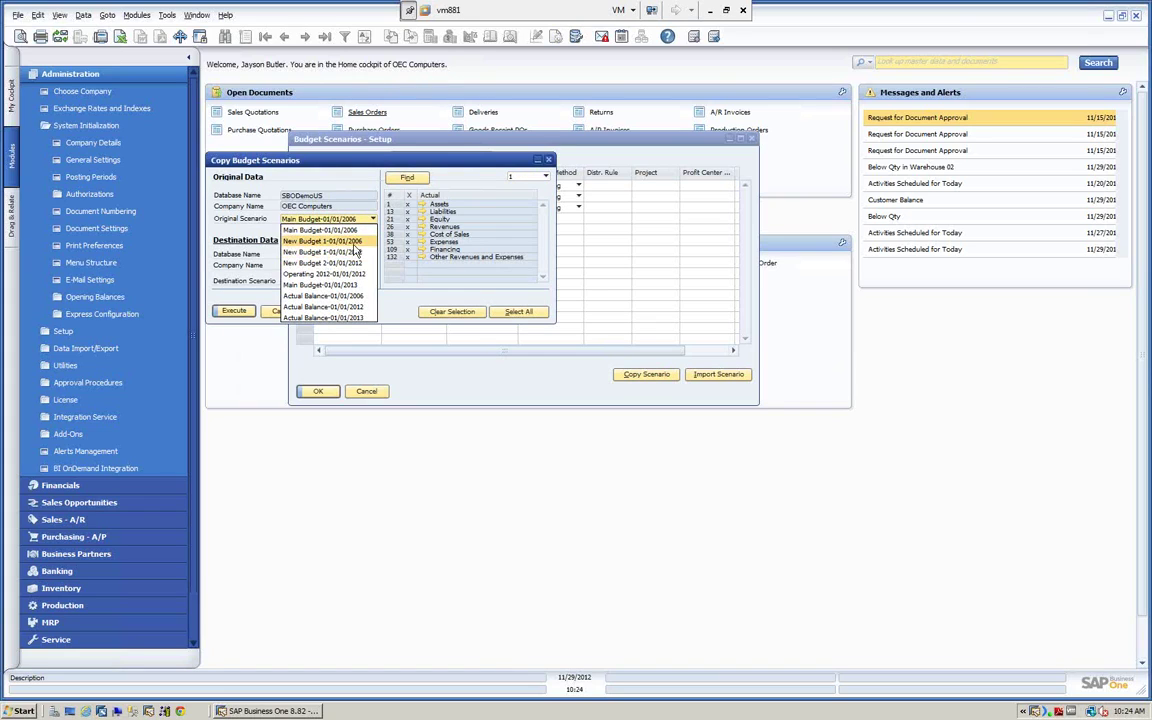
pyautogui.click(316, 276)
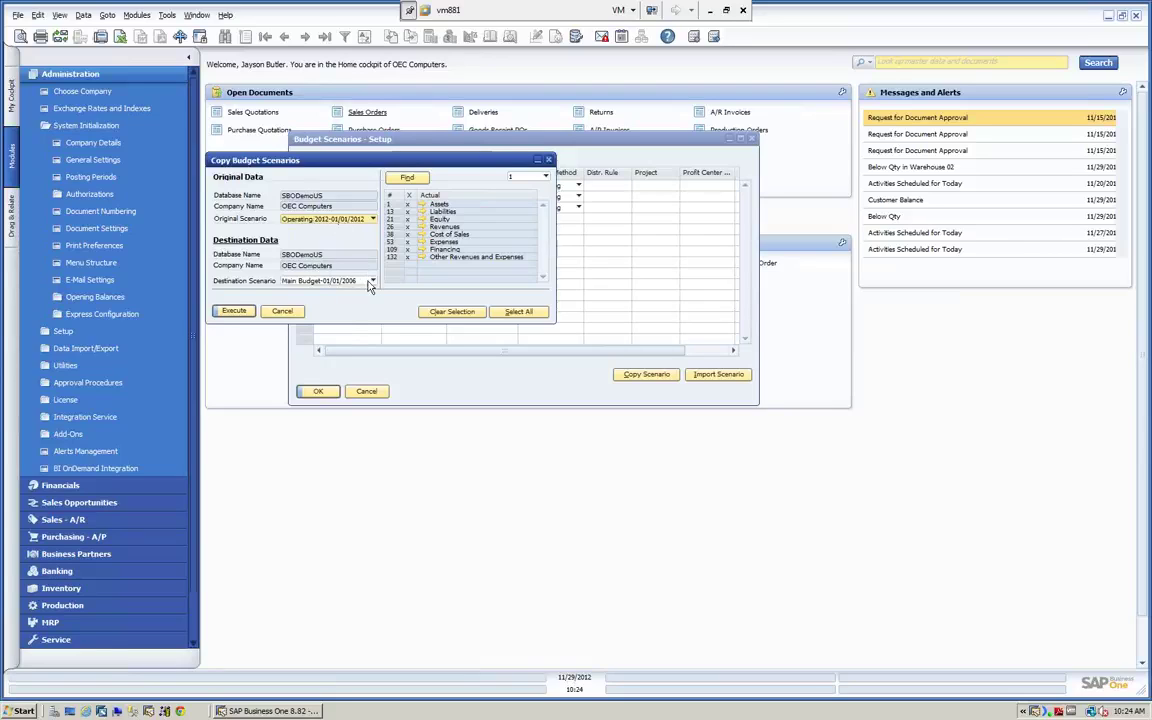
pyautogui.click(373, 282)
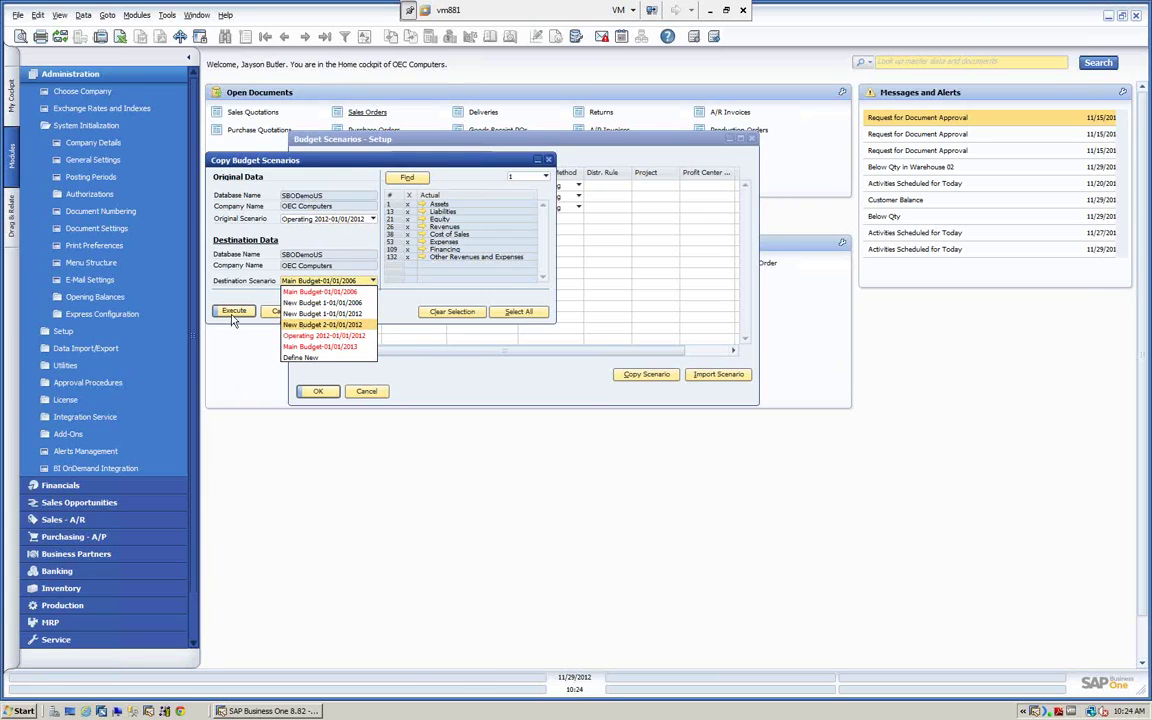
pyautogui.click(267, 352)
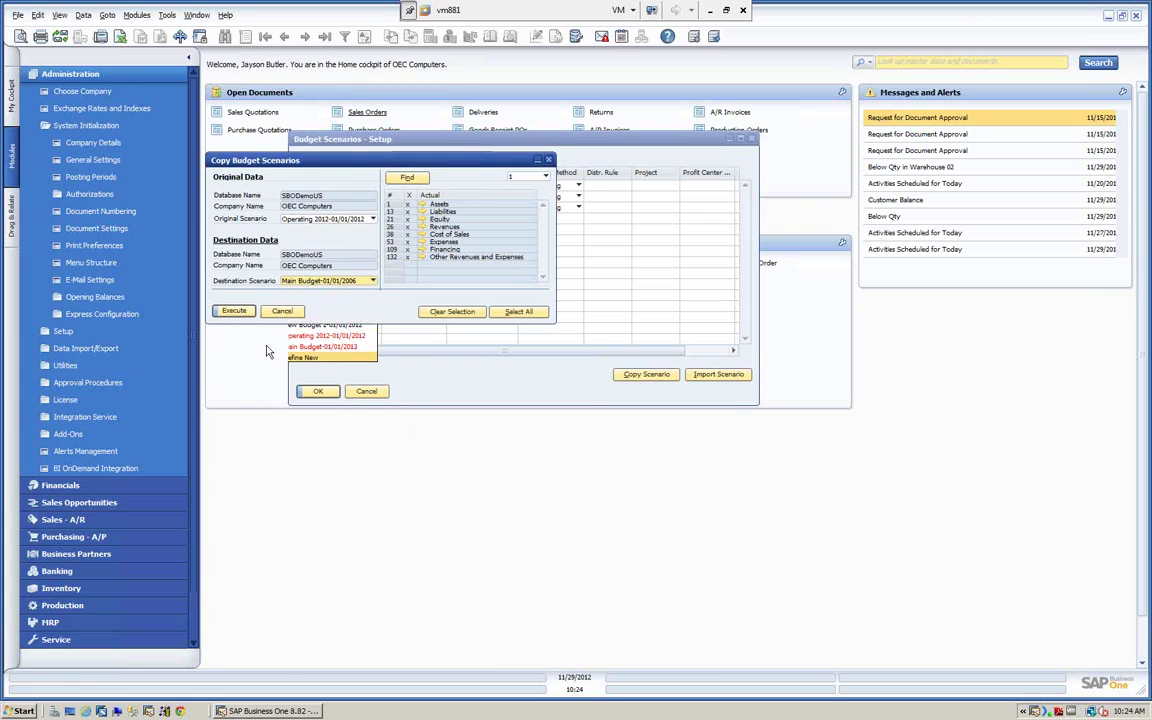
pyautogui.click(288, 313)
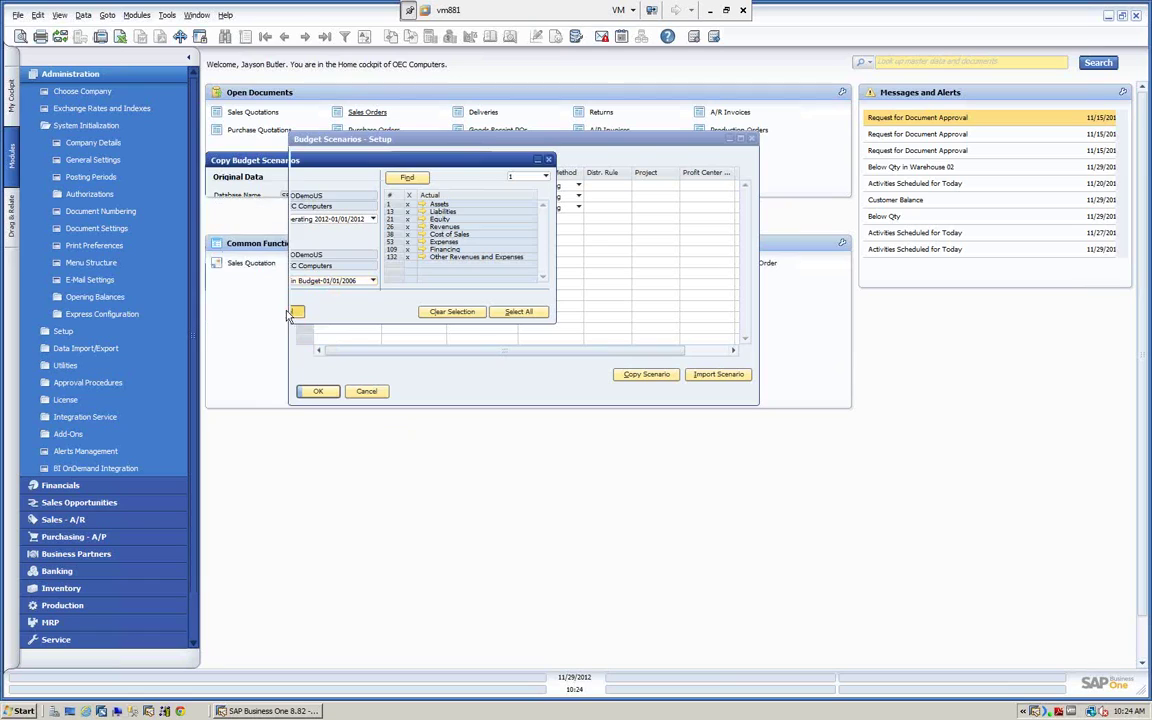
# View the source companies and destination scenarios offered for a budget scenario import, and close the import and scenario setup without importing.
pyautogui.click(718, 375)
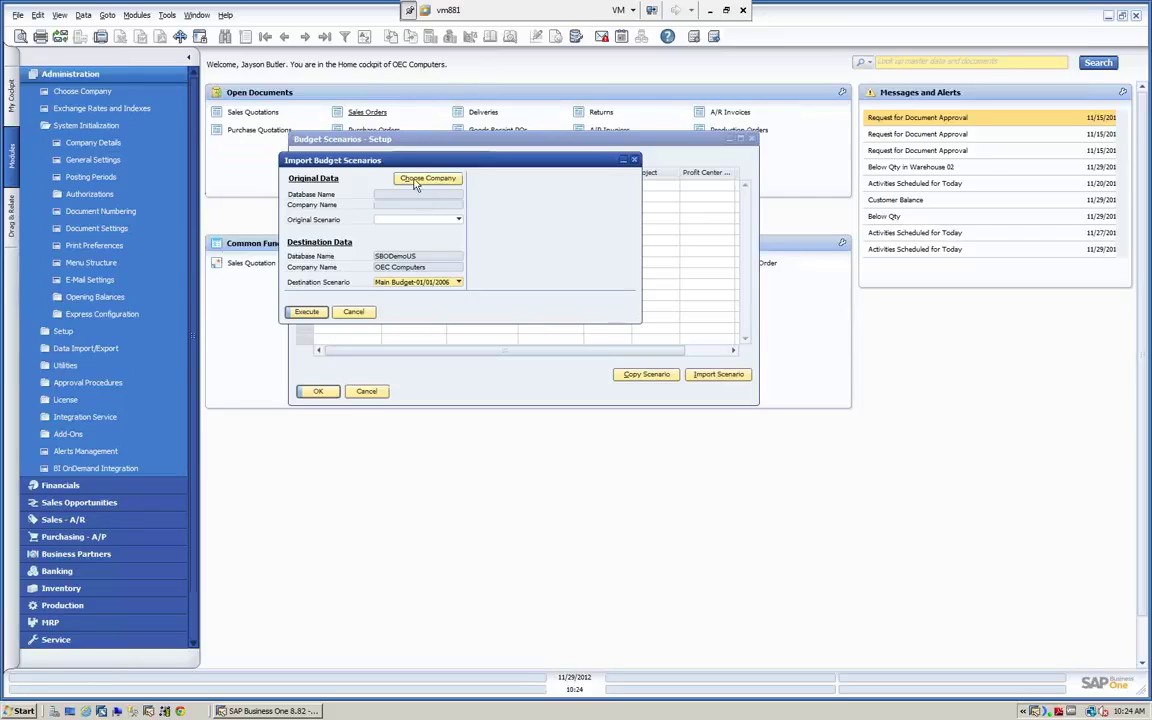
pyautogui.click(417, 180)
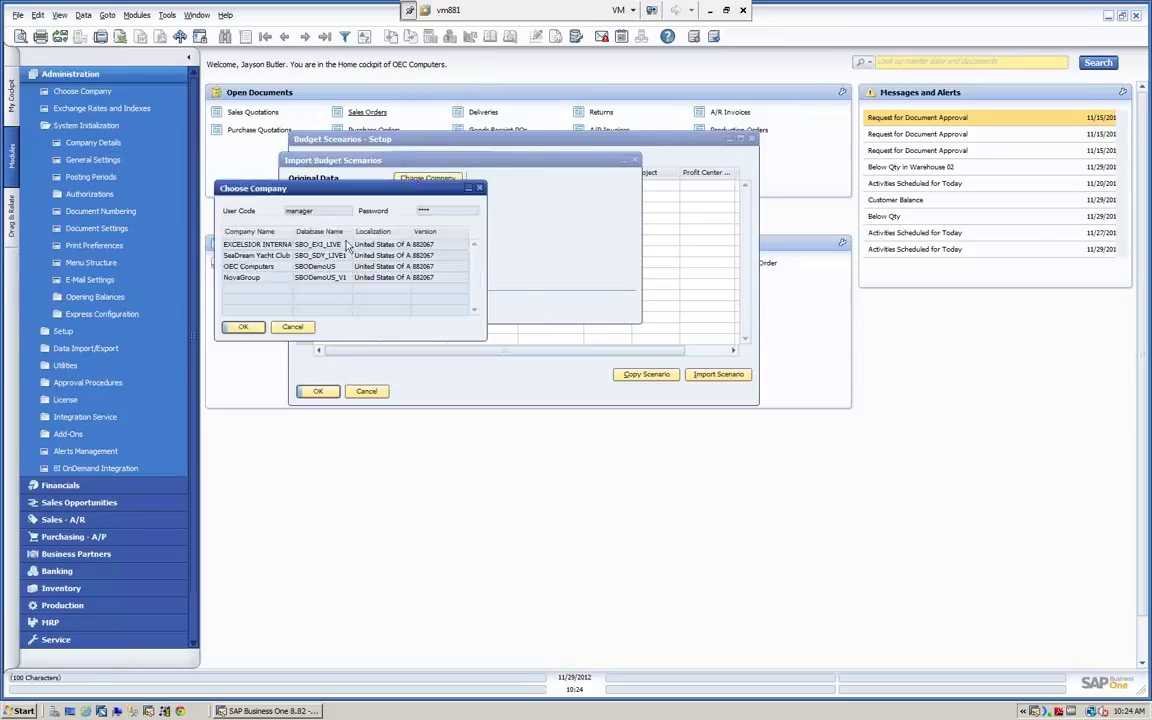
pyautogui.click(292, 327)
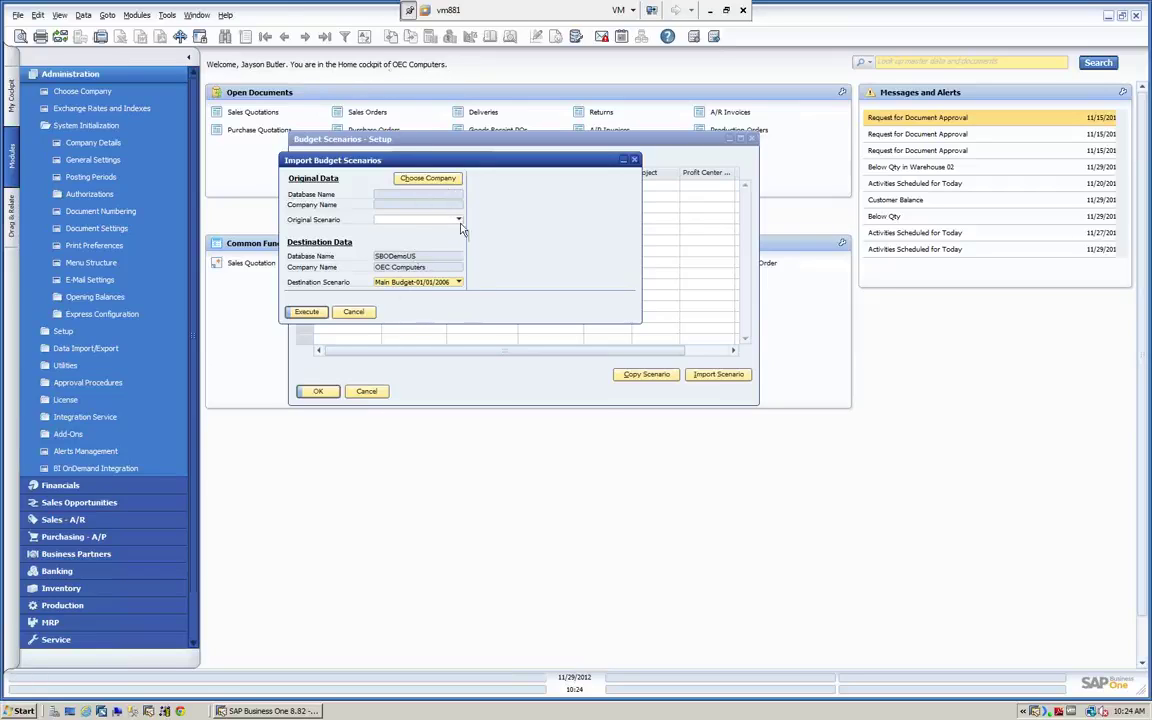
pyautogui.click(458, 282)
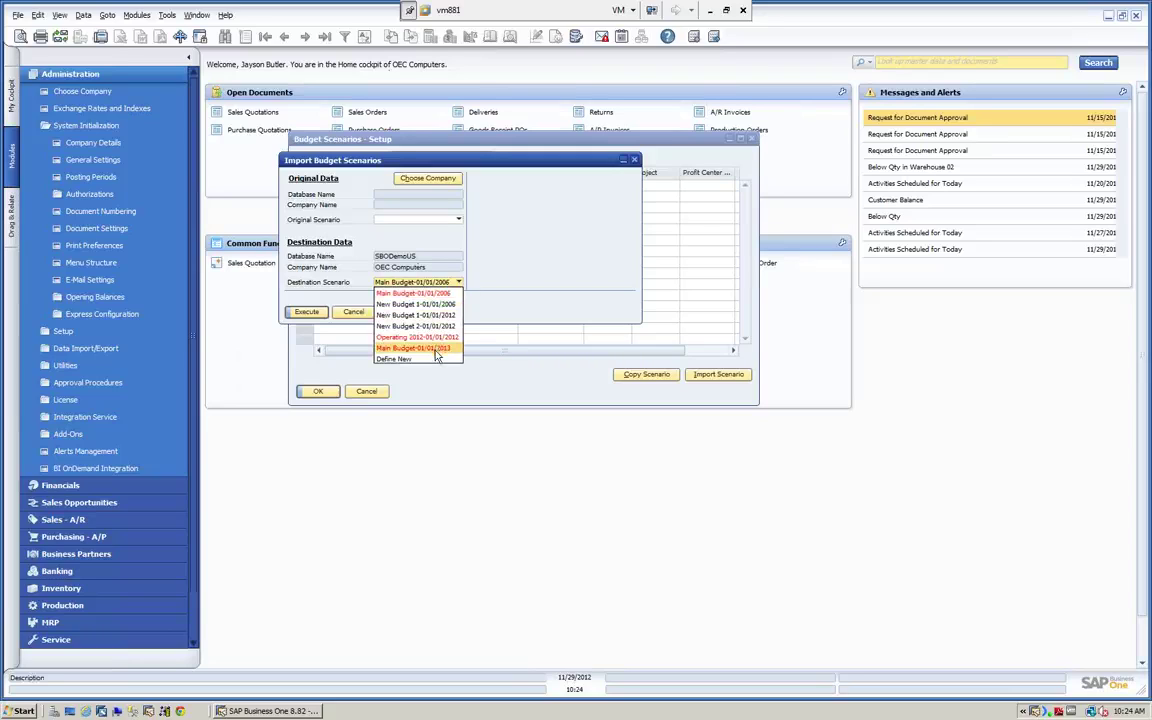
pyautogui.click(355, 316)
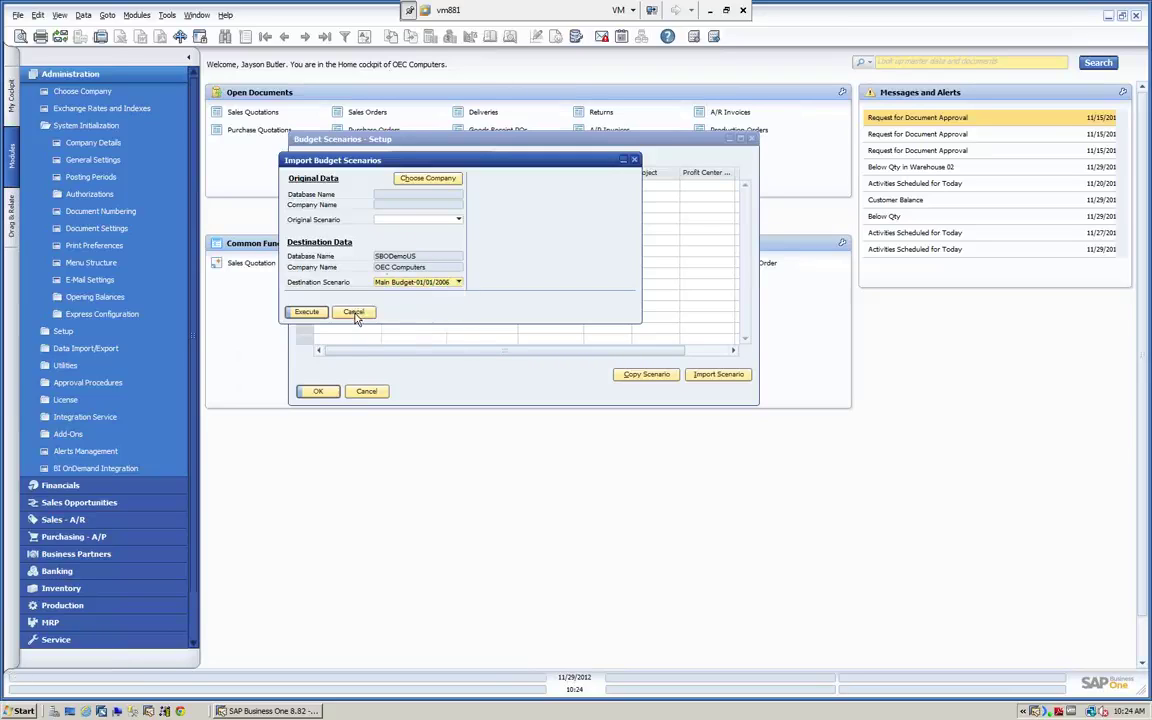
pyautogui.click(355, 316)
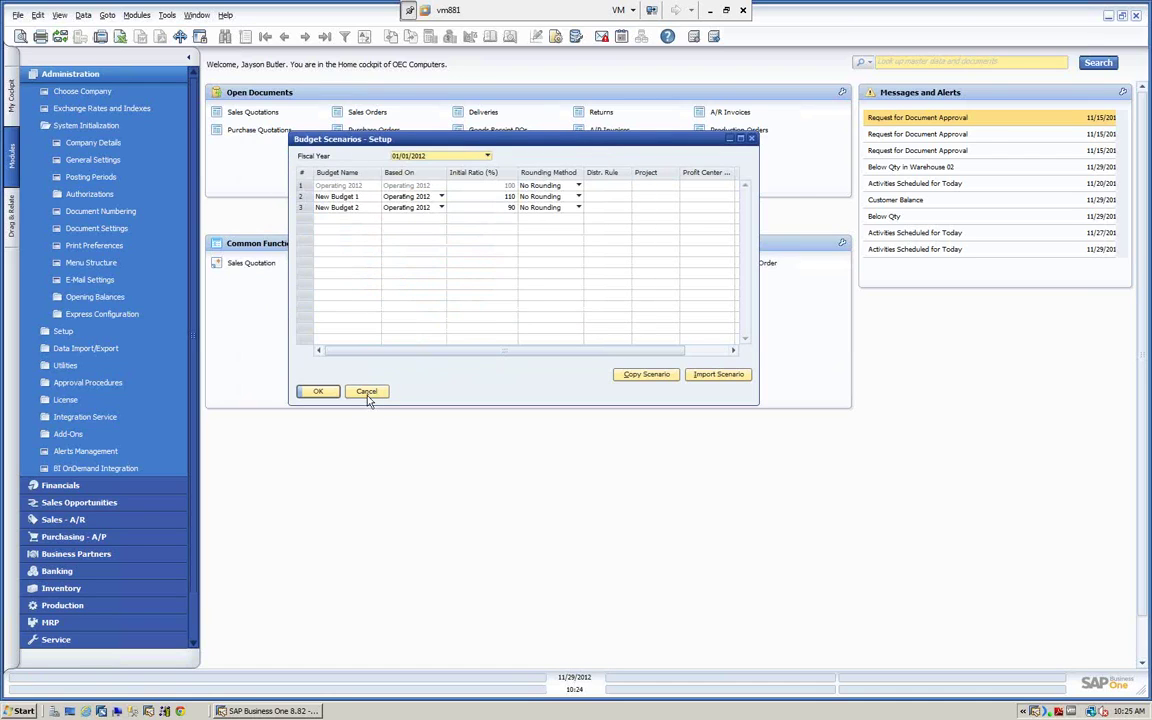
pyautogui.click(366, 392)
# Examine the monthly factors of the budget distribution methods from Equal through Descending Series, and close the methods setup.
pyautogui.click(129, 79)
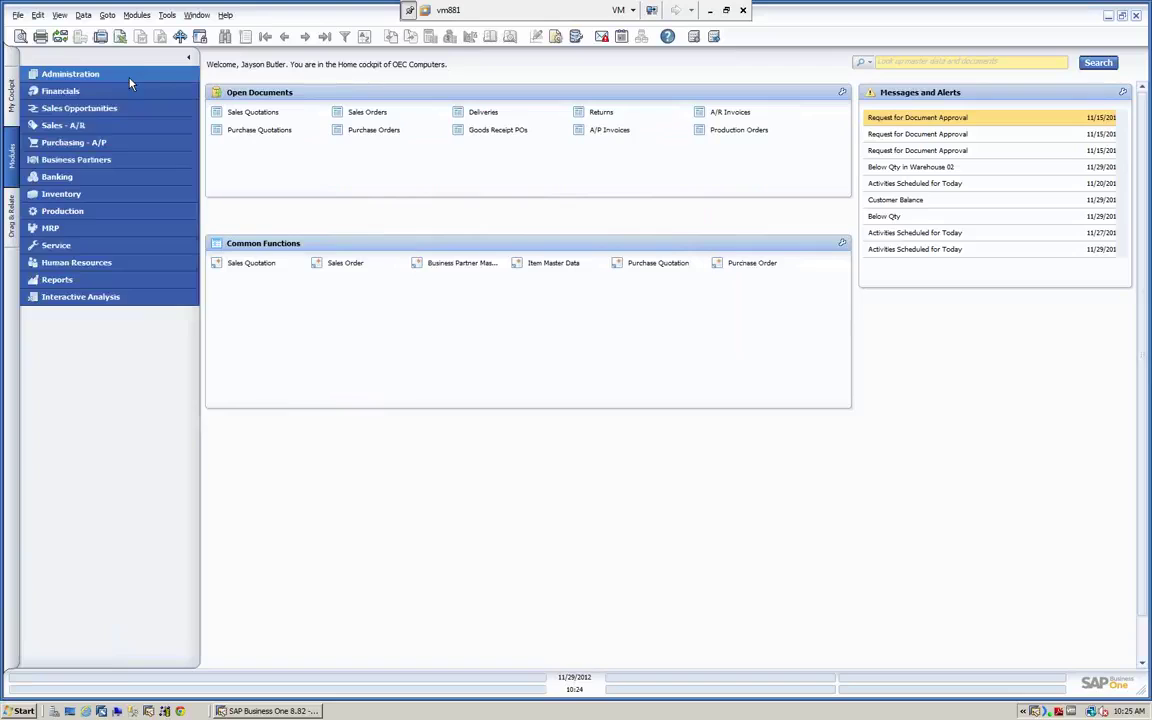
pyautogui.click(121, 90)
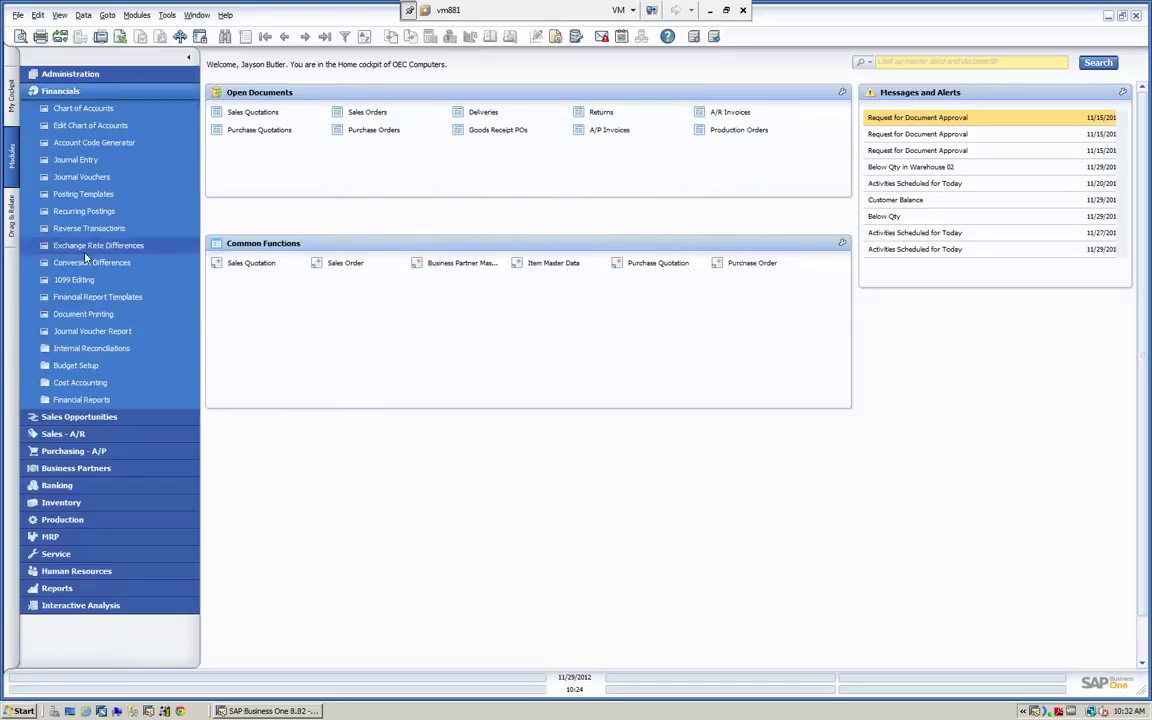
pyautogui.click(78, 366)
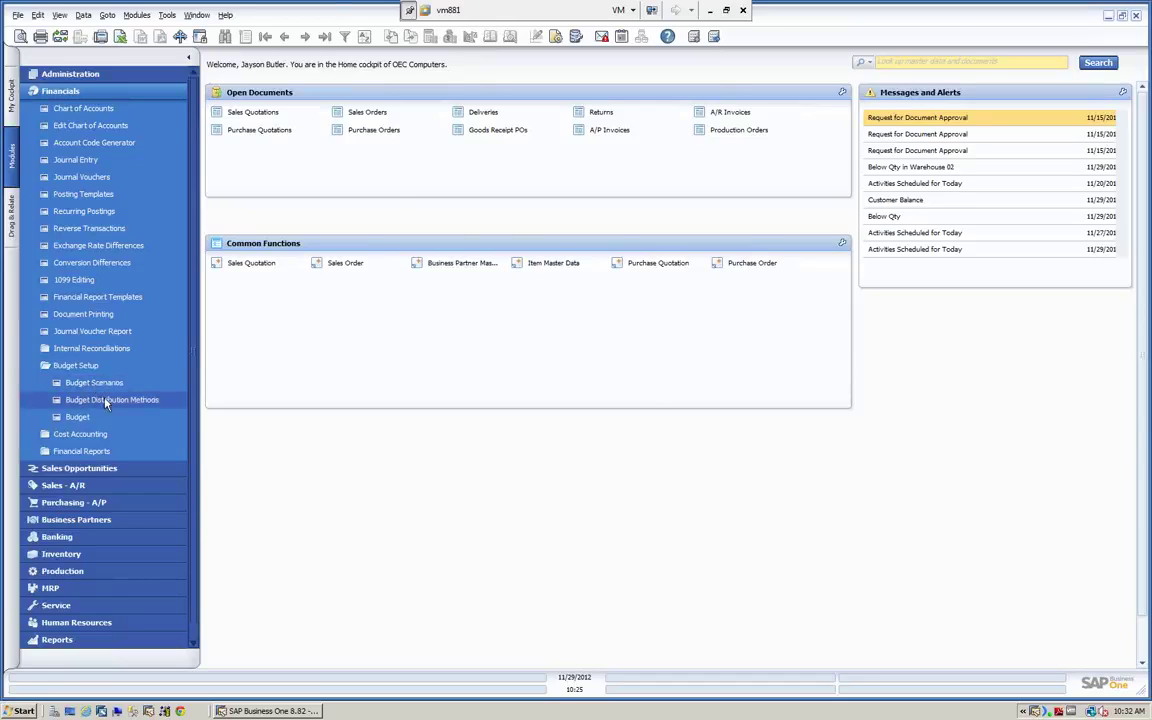
pyautogui.click(100, 399)
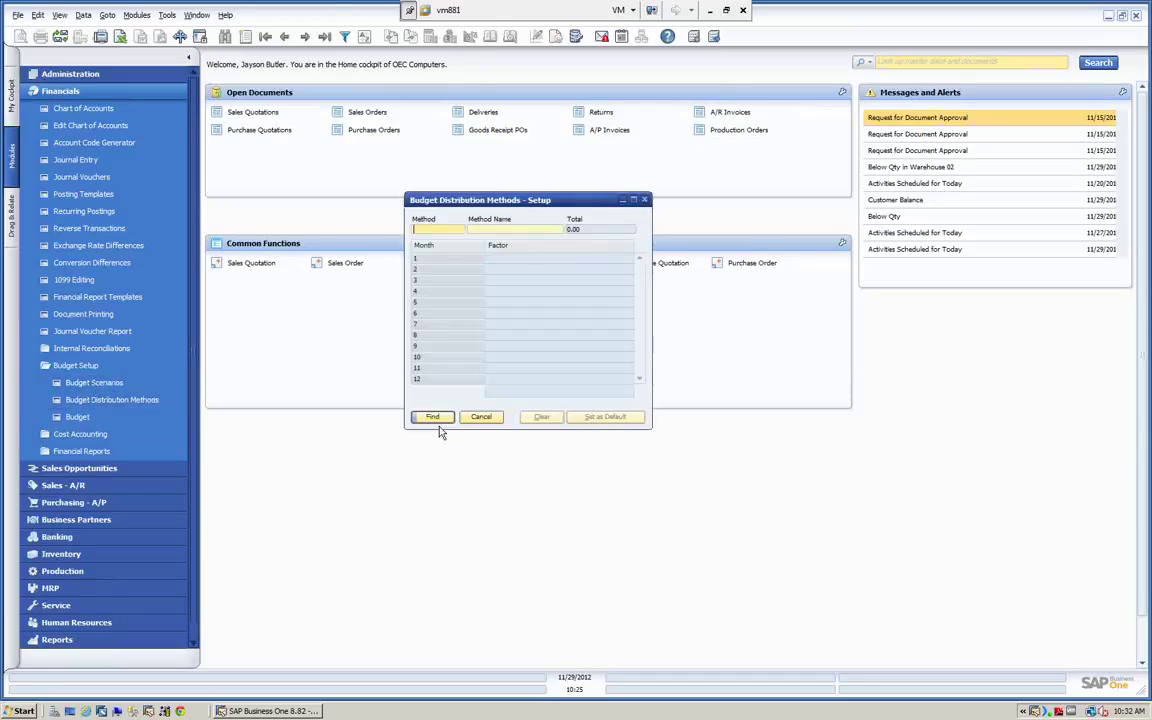
pyautogui.click(265, 37)
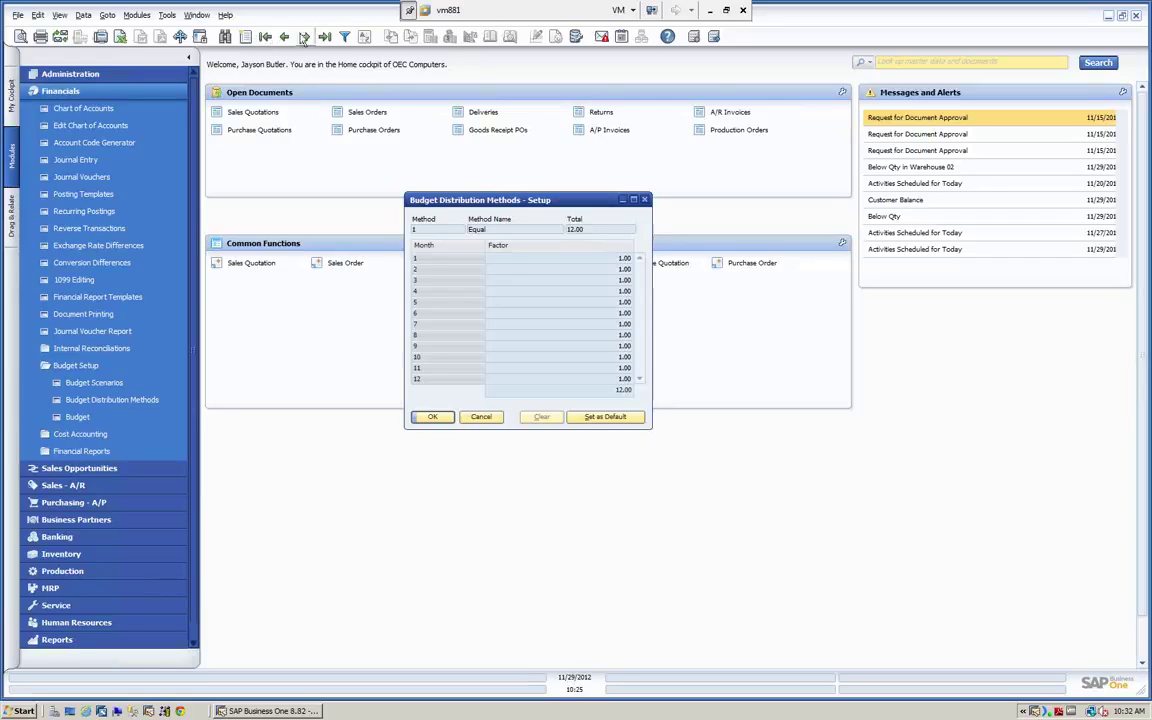
pyautogui.click(306, 37)
pyautogui.click(305, 37)
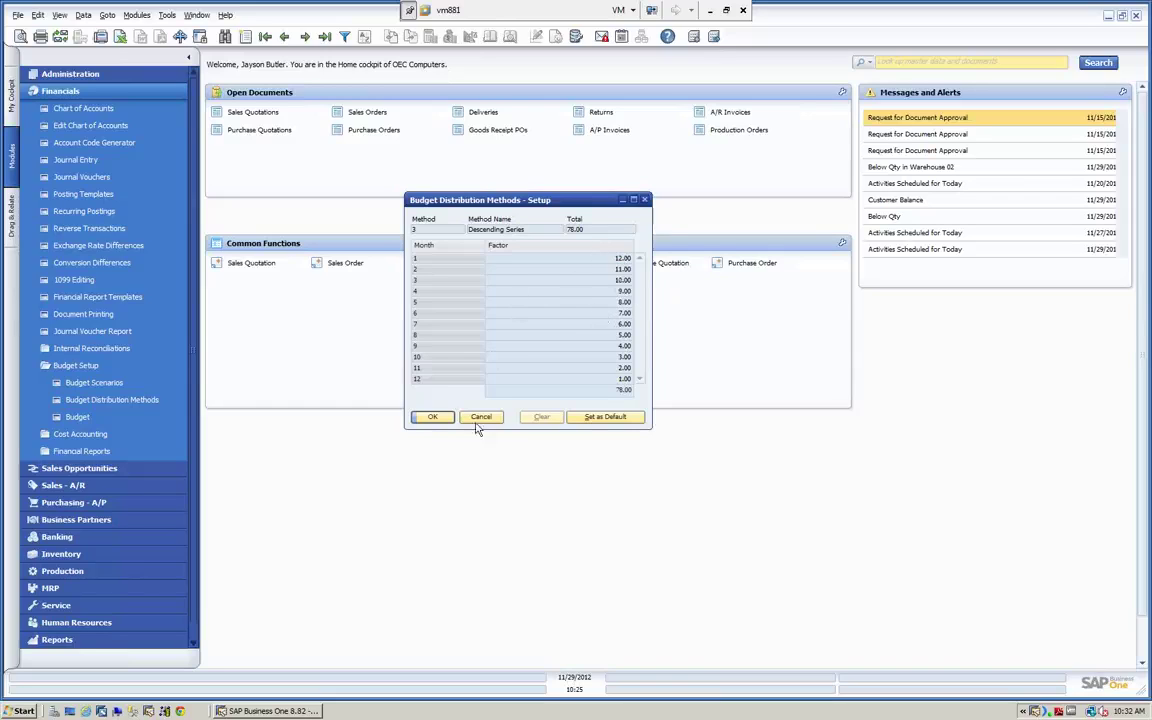
pyautogui.click(434, 417)
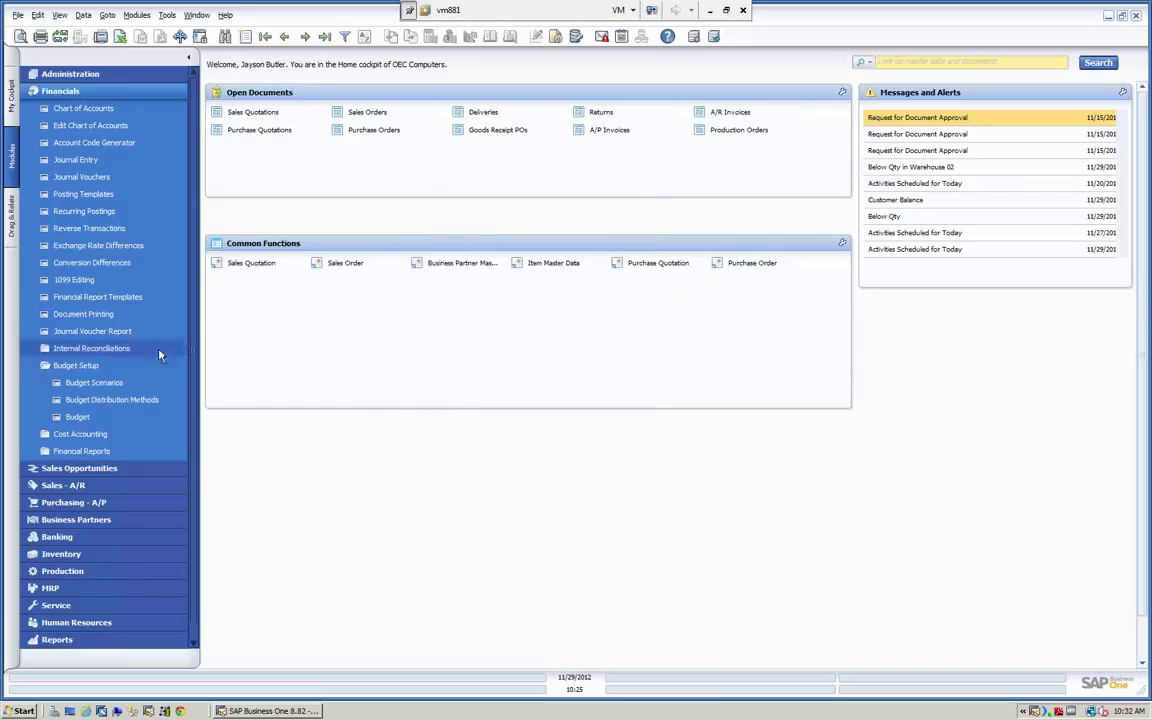
# Open the Operating 2012-01/01/2012 budget and view the monthly budget details of the Sales Revenues - Domestic account.
pyautogui.click(77, 418)
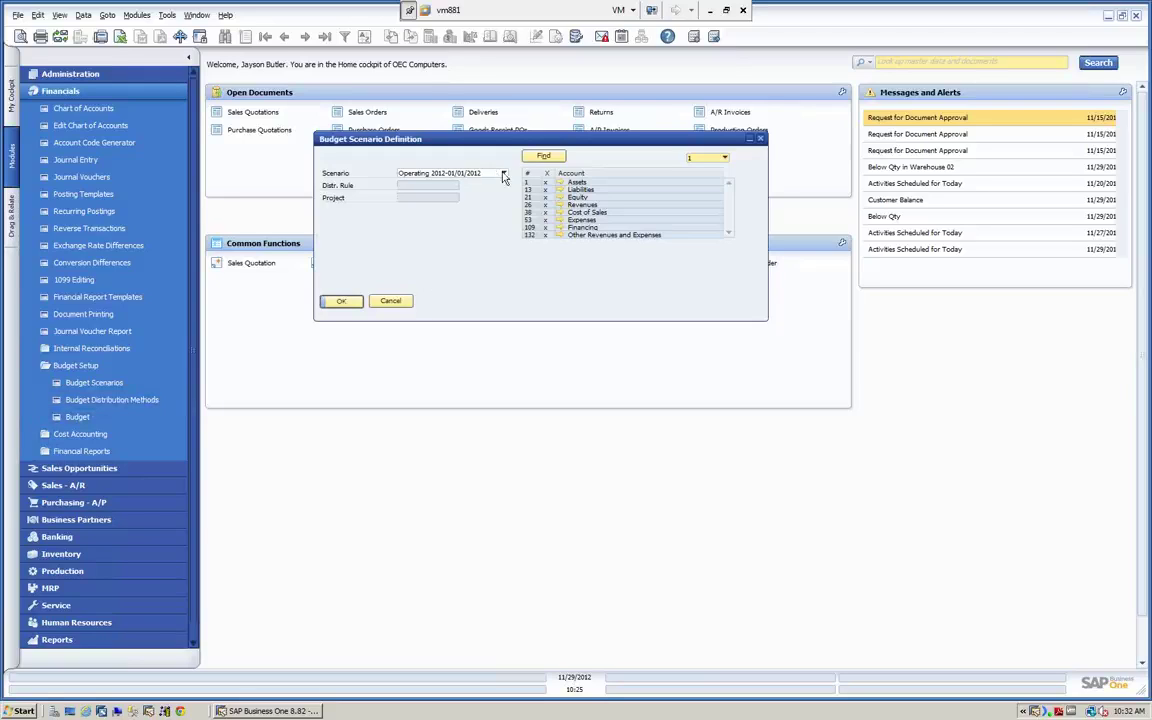
pyautogui.click(338, 301)
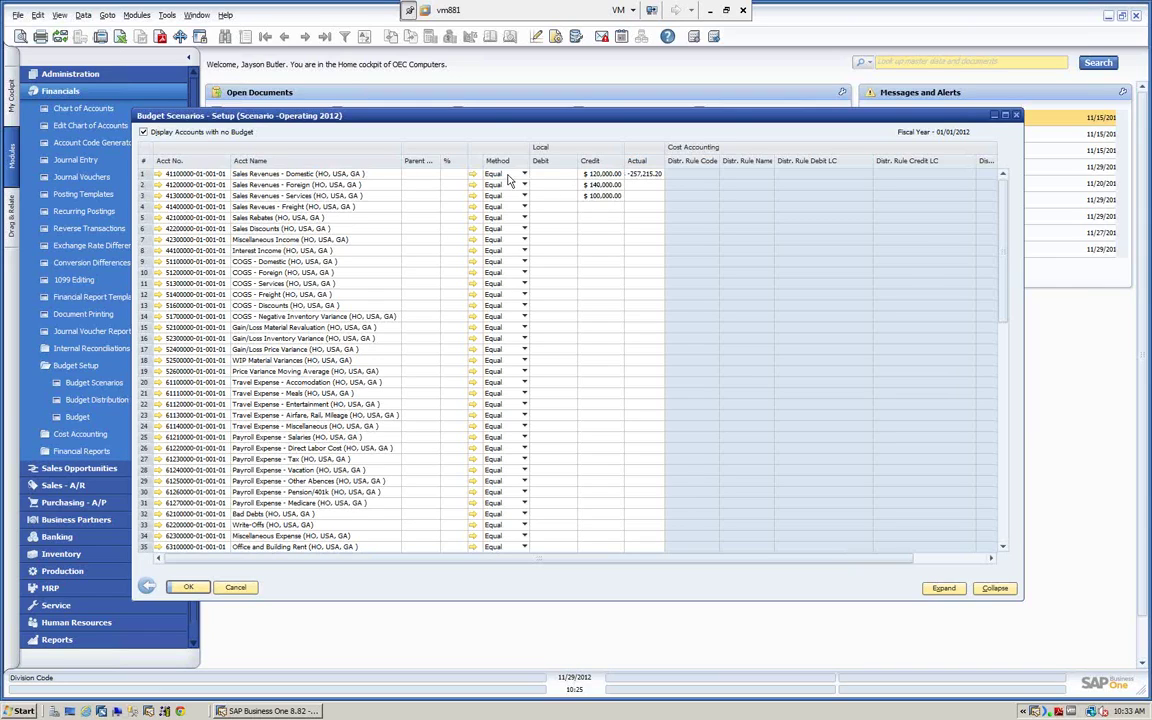
pyautogui.doubleClick(147, 175)
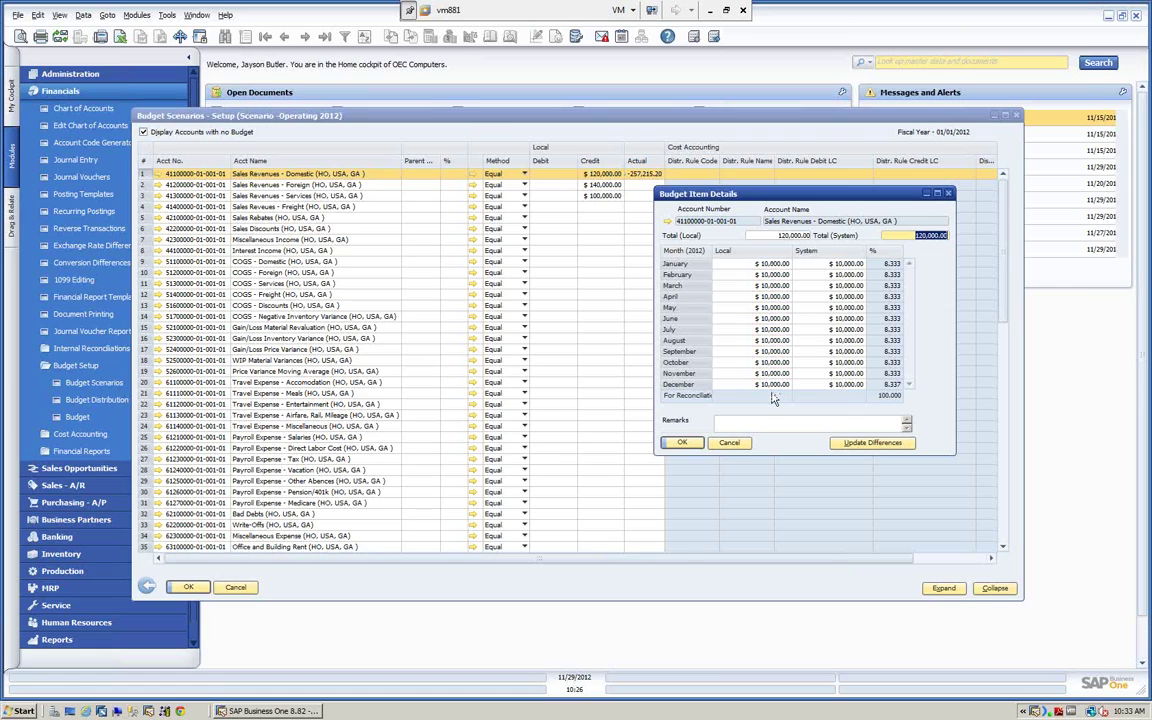
pyautogui.click(682, 442)
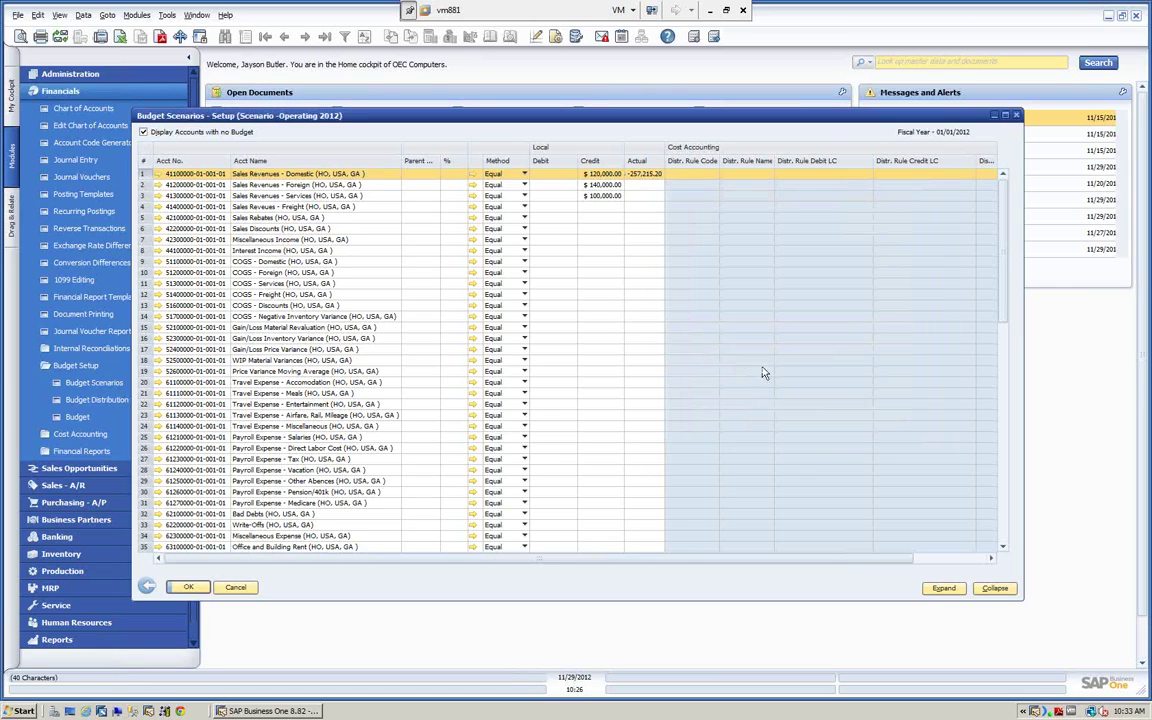
# In the budget details of Sales Revenues - Foreign, set the local amounts for January, February and March to 11,500 each.
pyautogui.click(143, 187)
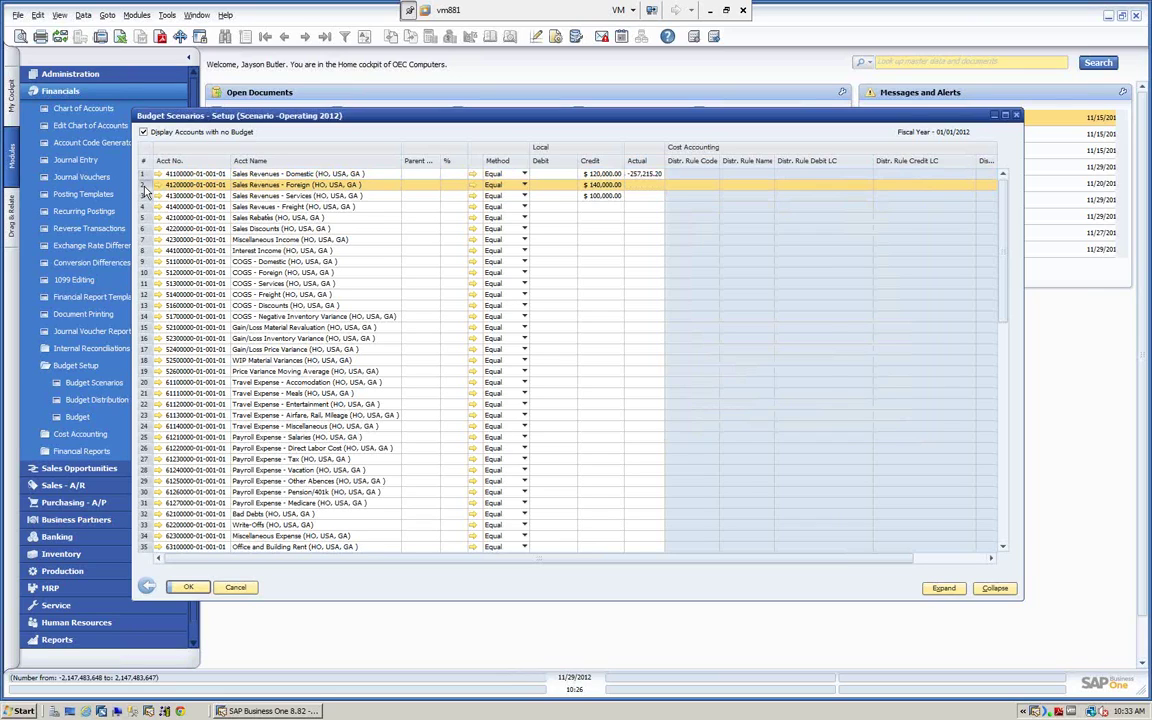
pyautogui.doubleClick(143, 190)
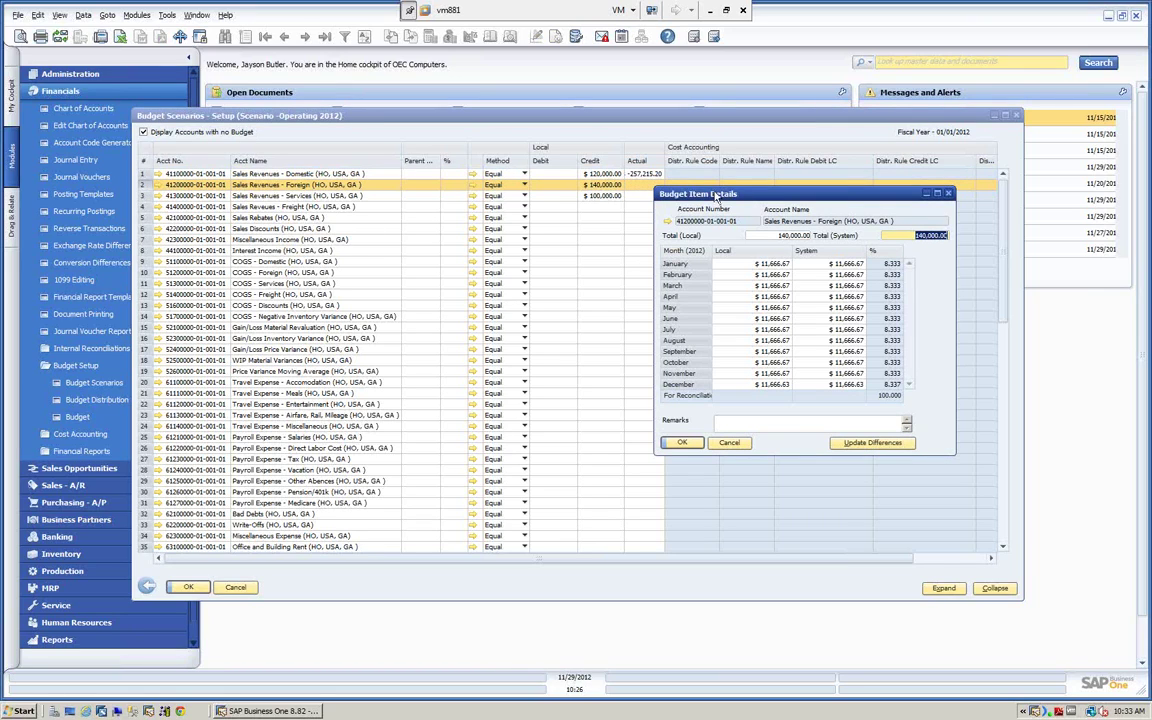
pyautogui.moveTo(716, 197); pyautogui.dragTo(659, 204)
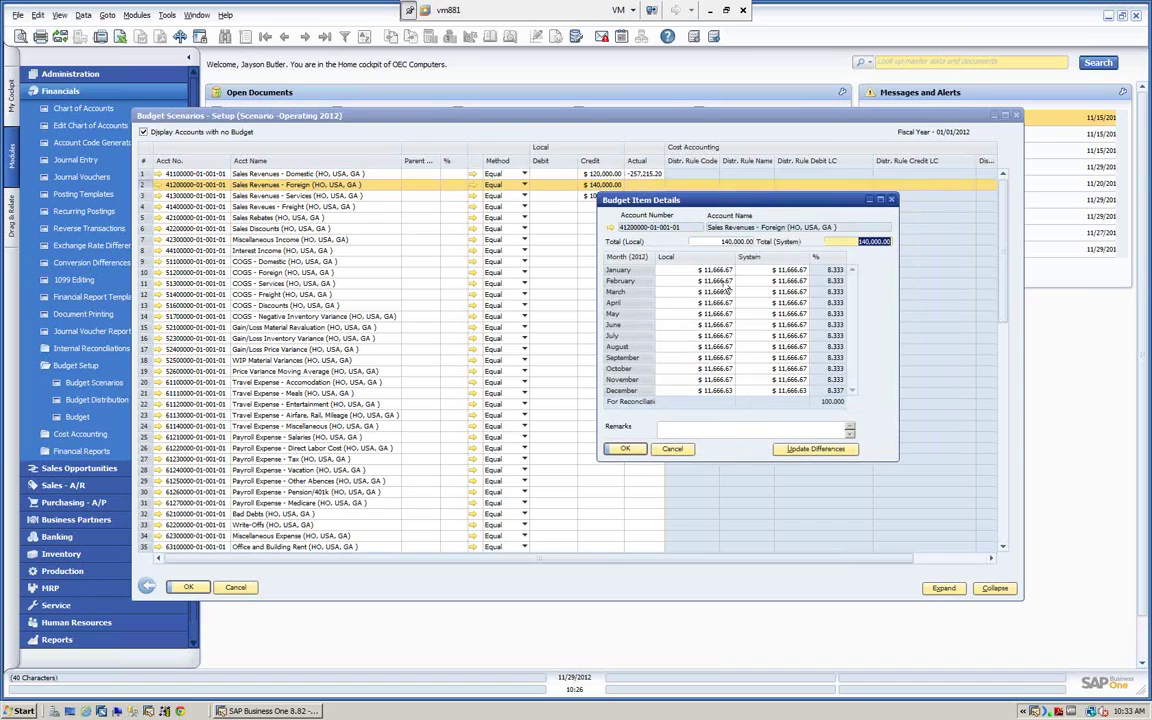
pyautogui.click(672, 269)
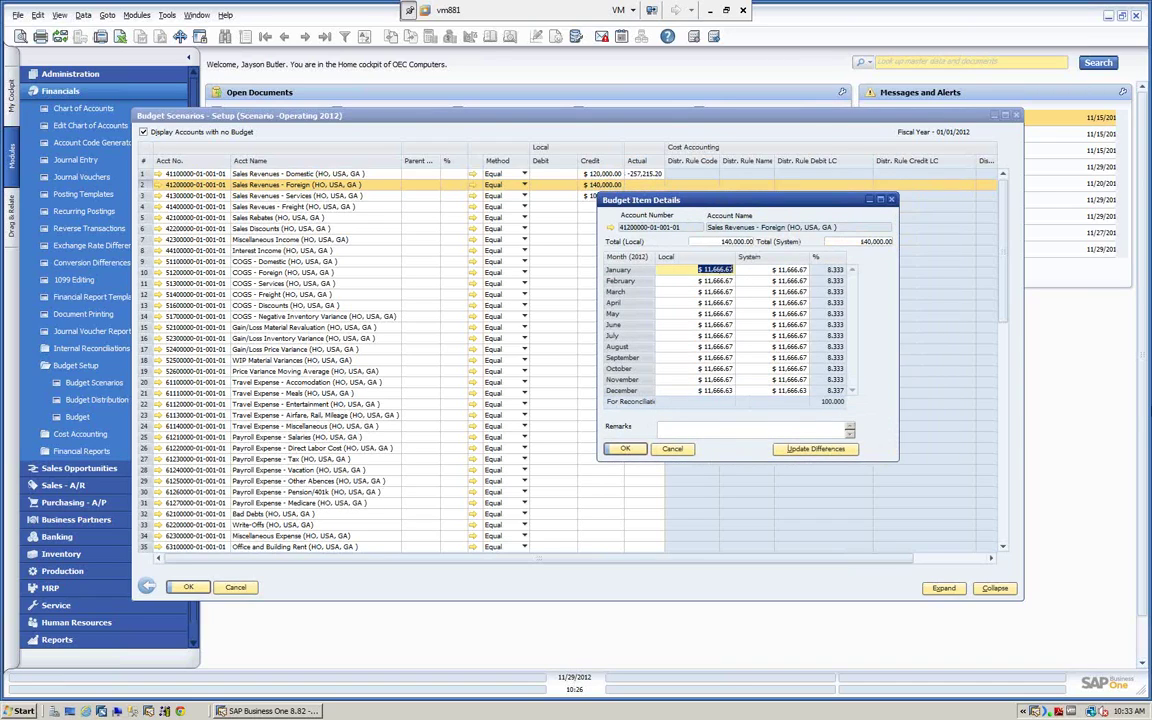
pyautogui.write('1')
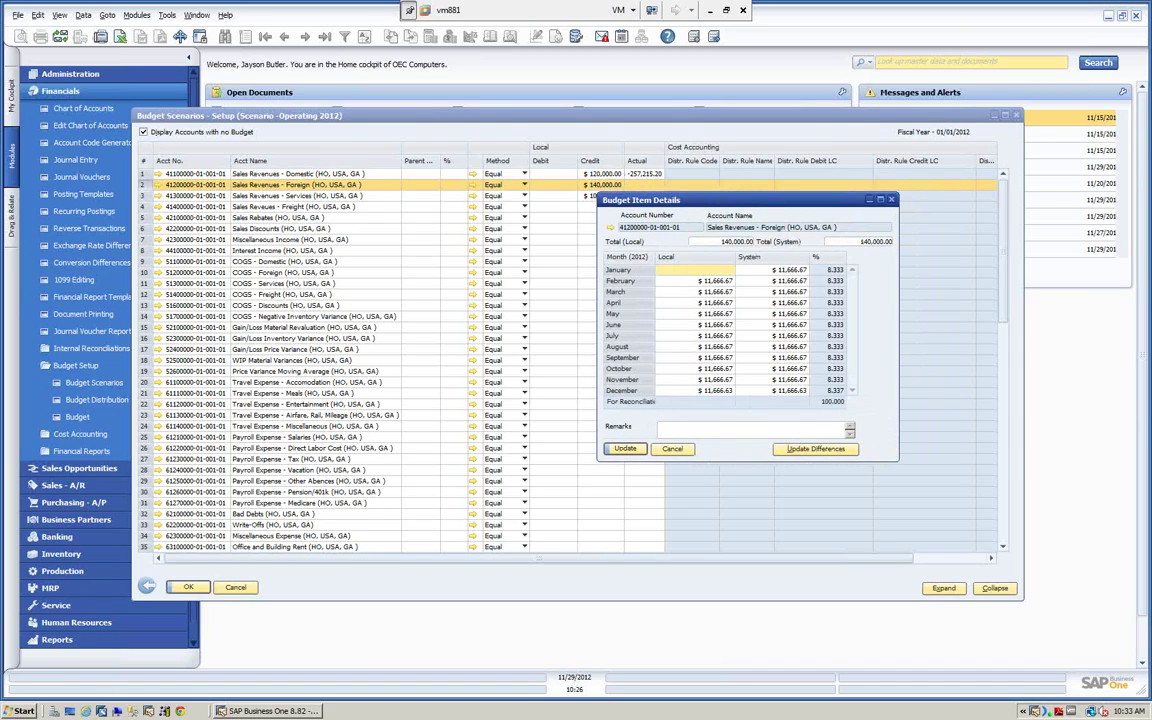
pyautogui.write('1,500')
pyautogui.press('Down')
pyautogui.write('11,500')
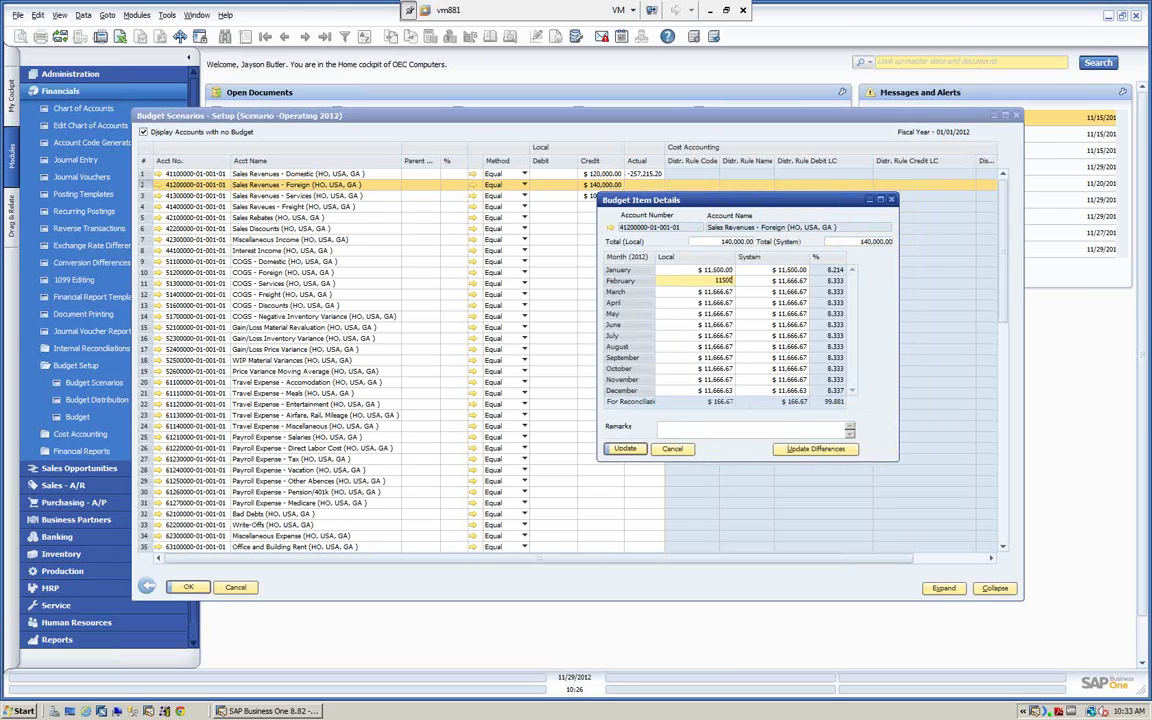
pyautogui.press('Down')
pyautogui.write('11,')
pyautogui.write('50')
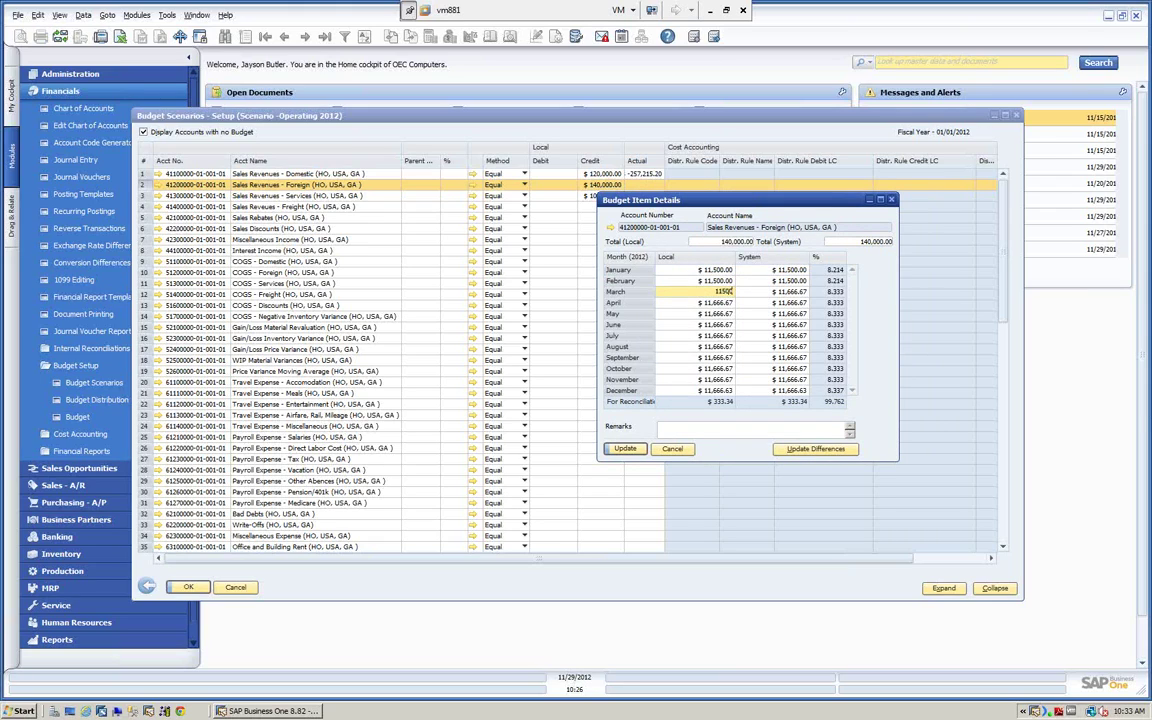
pyautogui.write('0')
pyautogui.press('Tab')
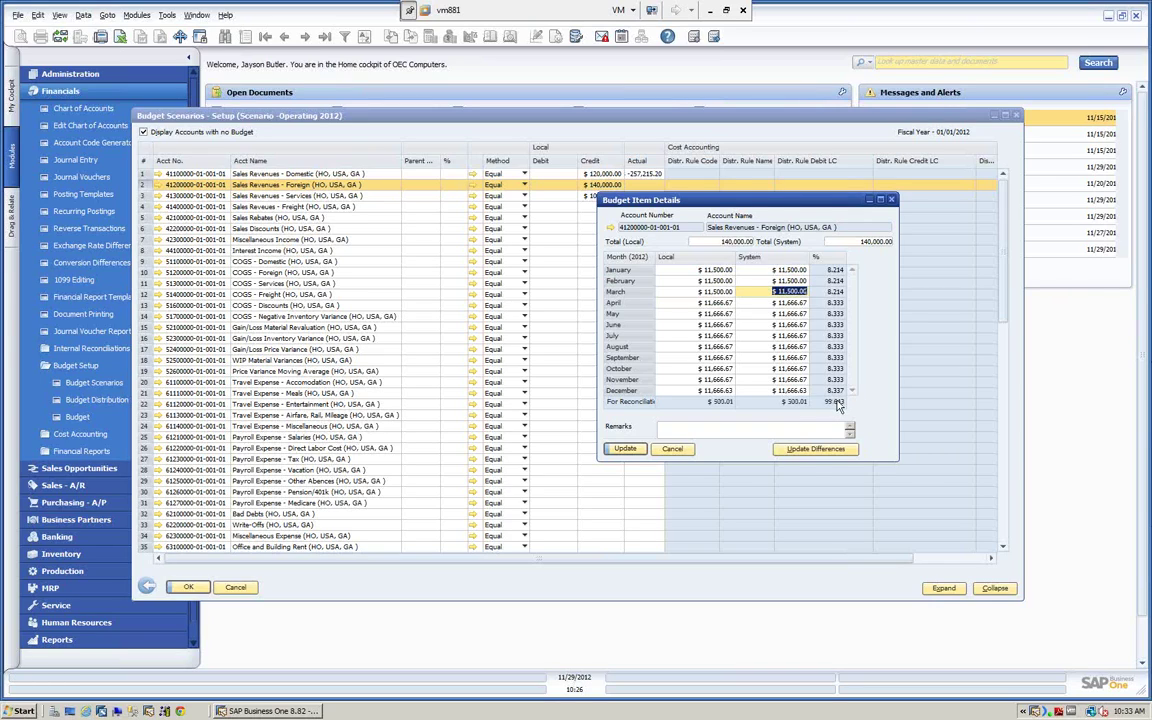
# Allocate the outstanding reconciliation difference for Sales Revenues - Foreign, update its budget details, and keep the Manual distribution method.
pyautogui.click(815, 449)
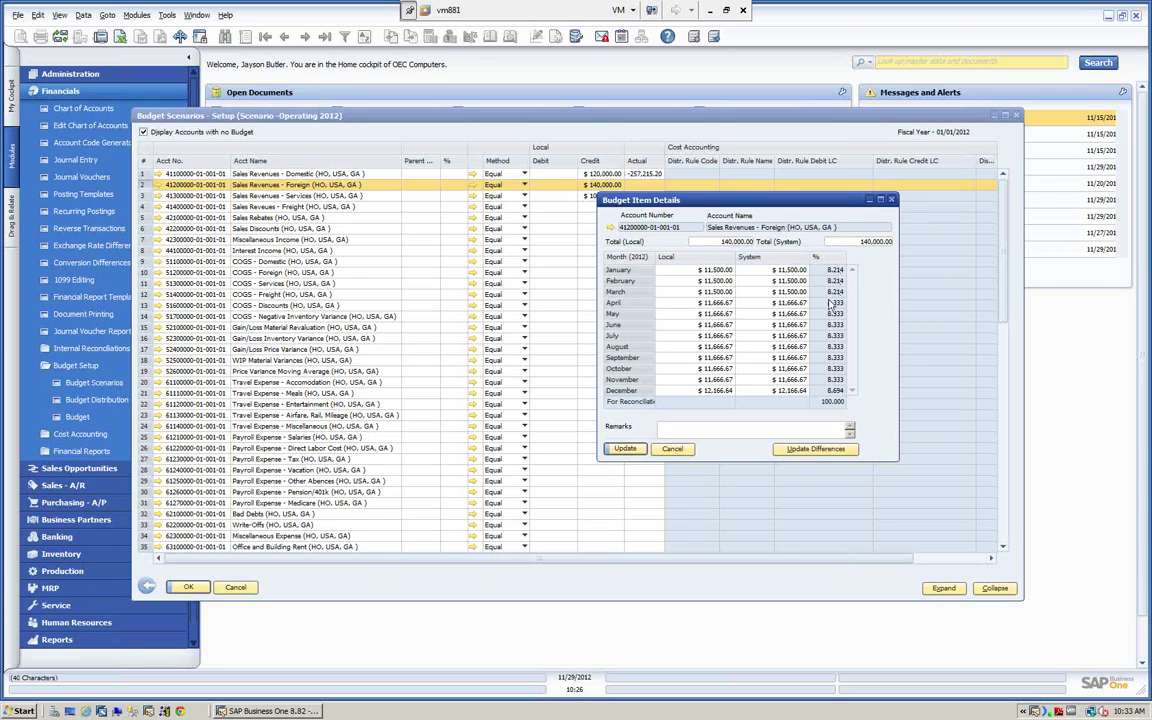
pyautogui.click(628, 450)
pyautogui.click(626, 449)
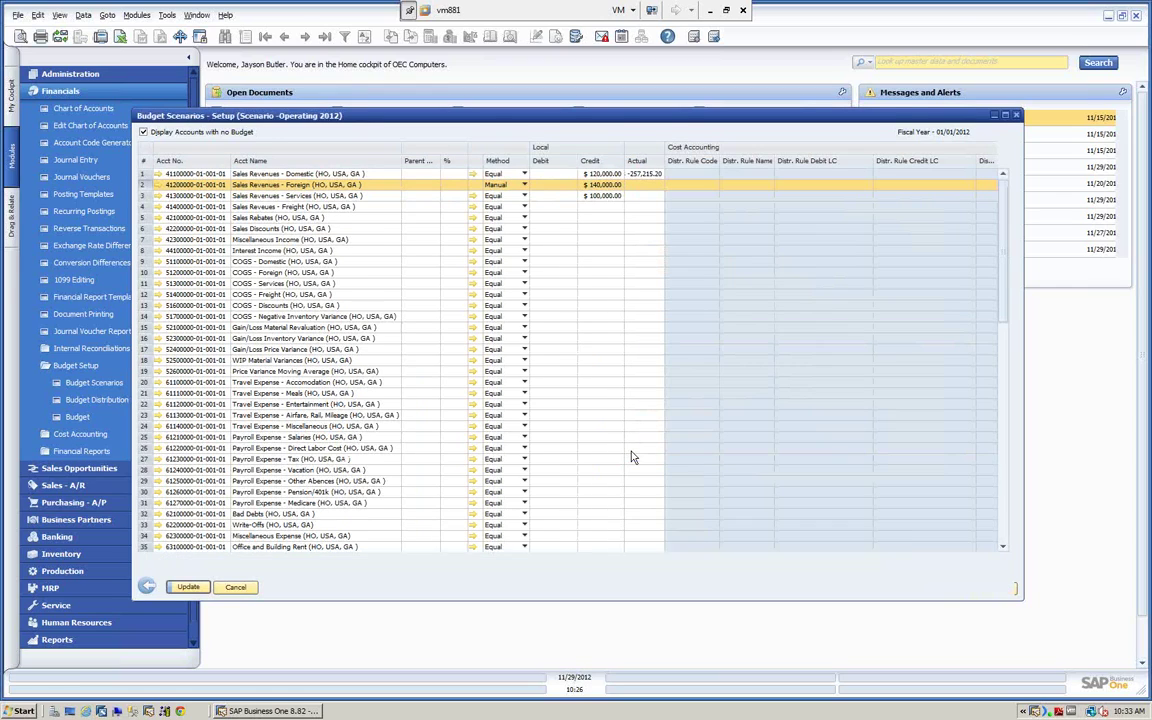
pyautogui.click(525, 188)
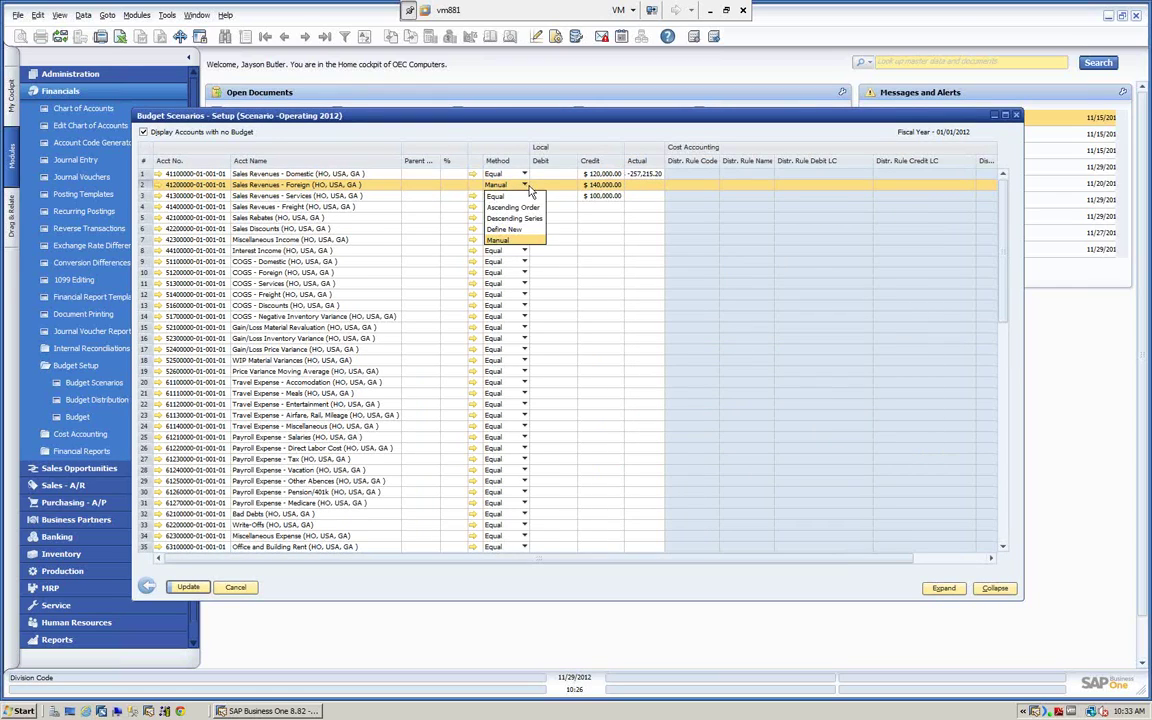
pyautogui.click(519, 241)
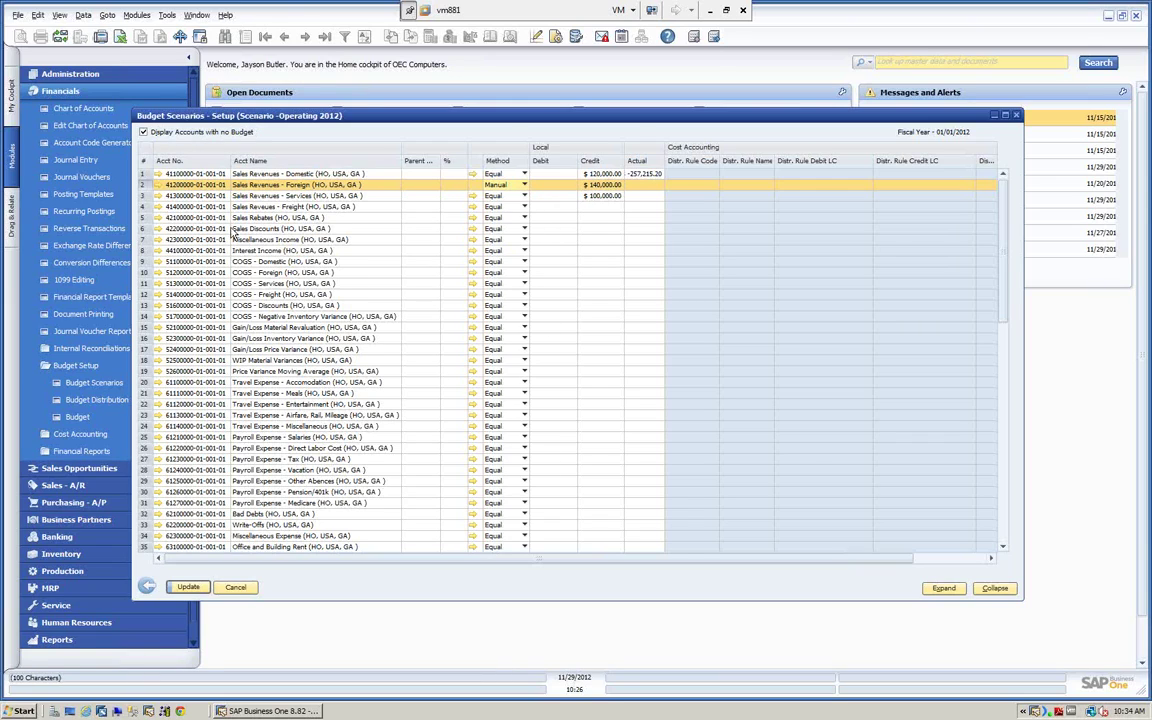
# Hide and redisplay the accounts with no budget, and save the Operating 2012 budget and close the scenario definition.
pyautogui.click(143, 132)
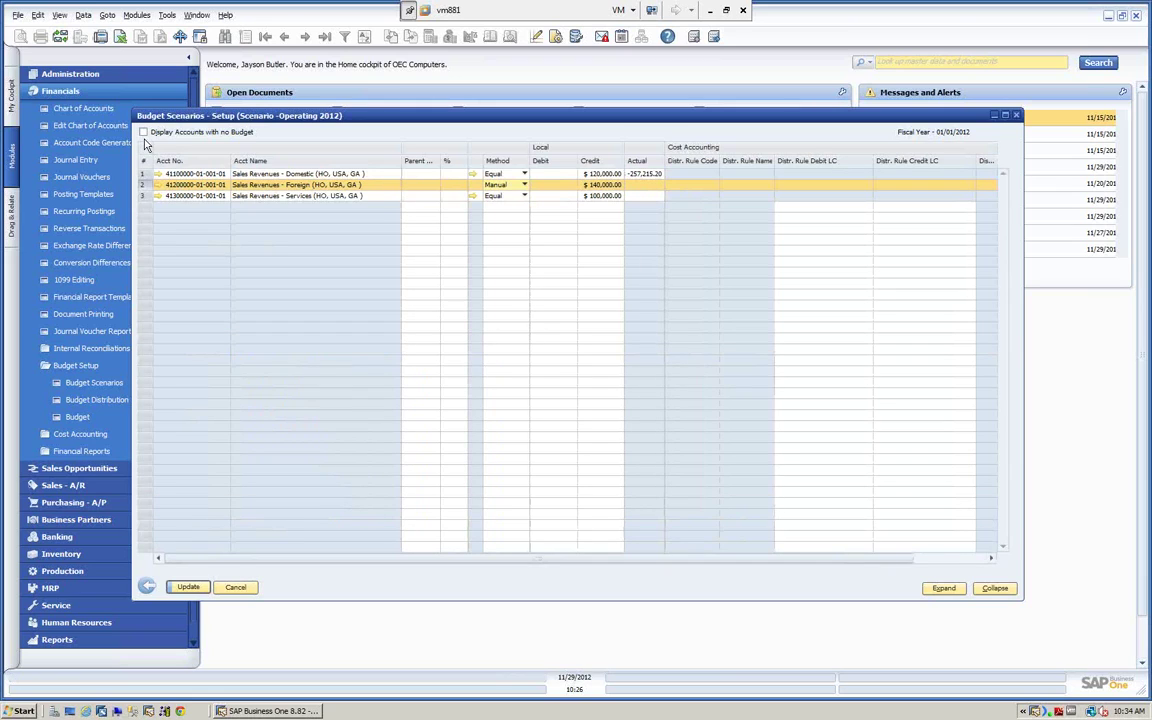
pyautogui.click(144, 133)
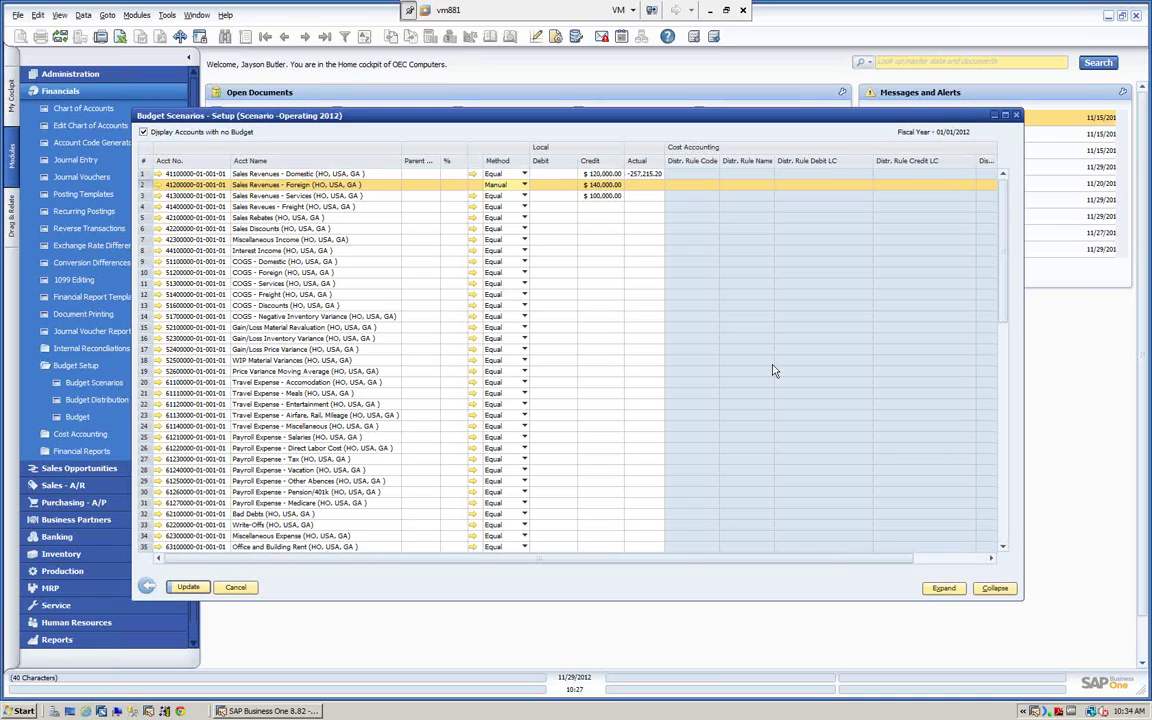
pyautogui.click(188, 588)
pyautogui.click(188, 588)
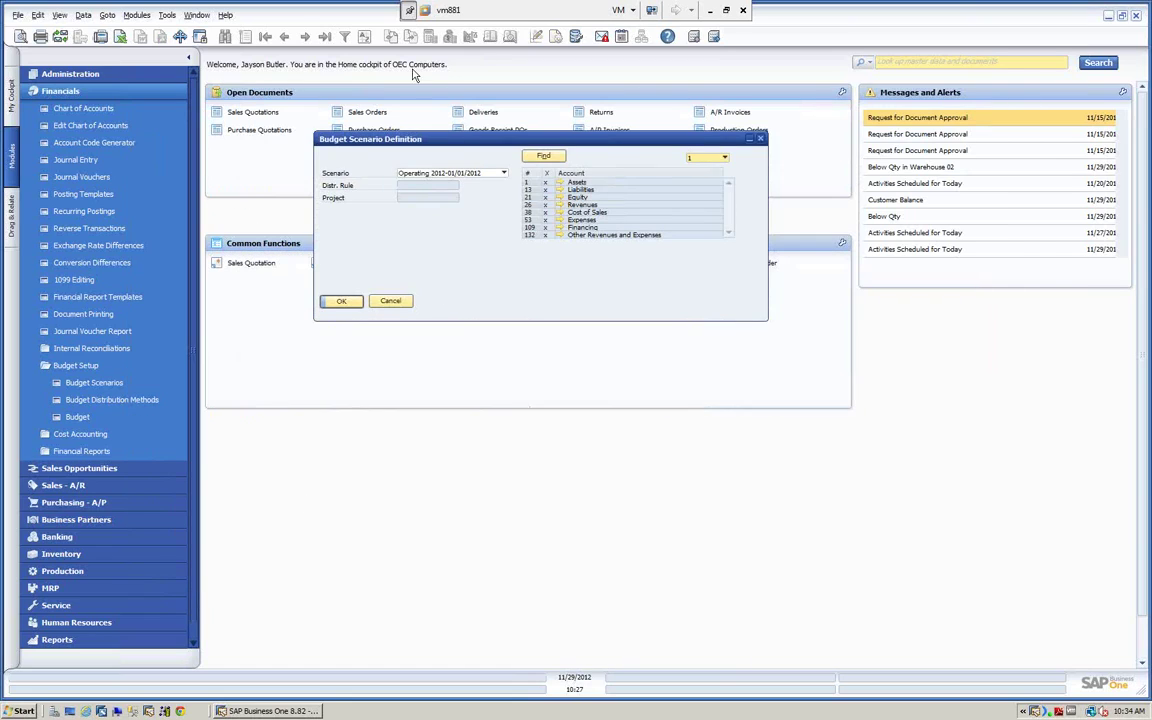
pyautogui.click(390, 302)
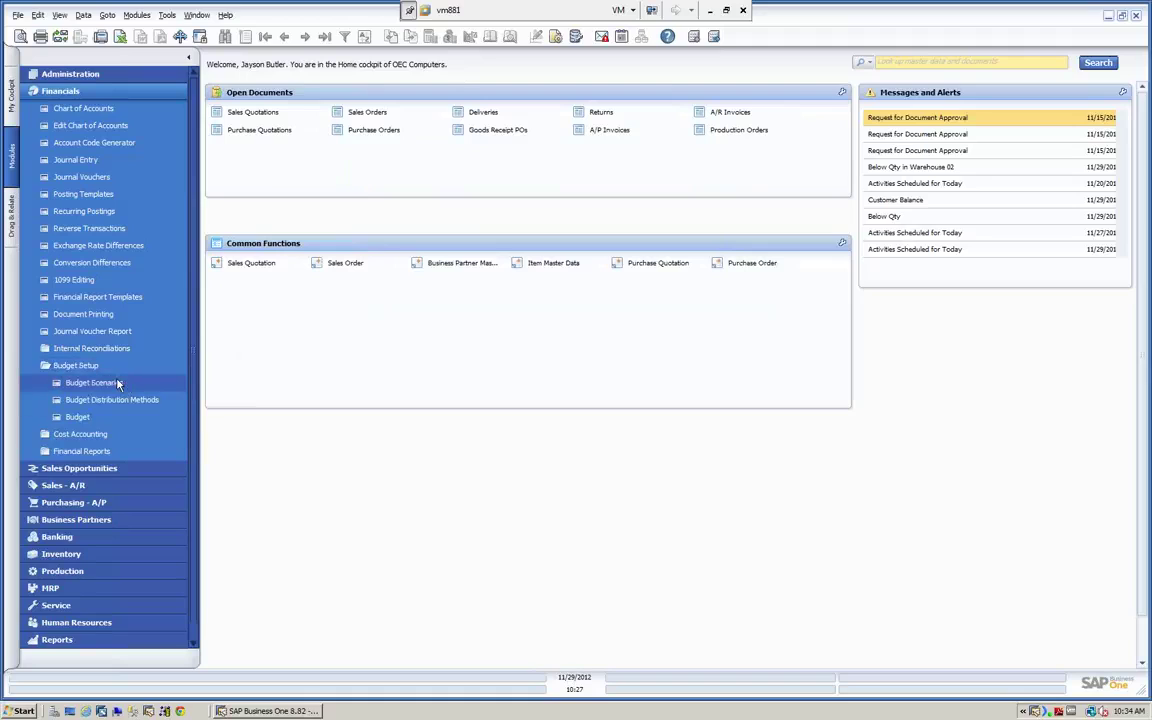
# Run the Budget Report from the financial budget reports as a monthly report in local currency for scenario Operating 2012.
pyautogui.click(46, 453)
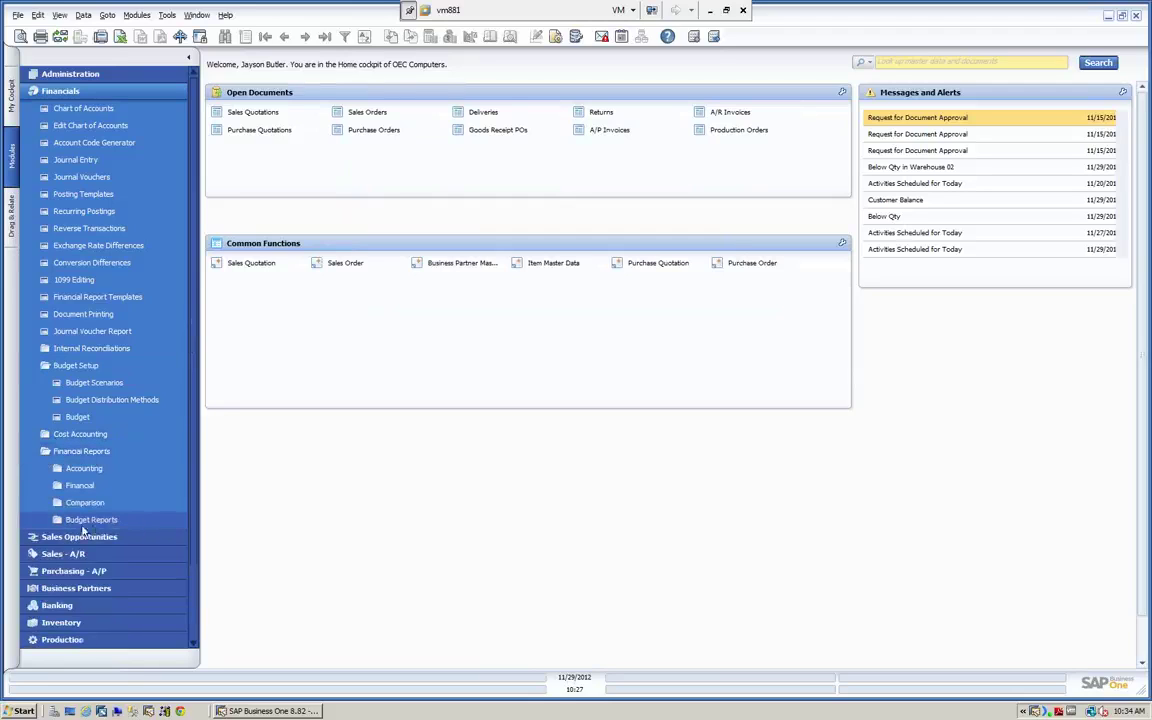
pyautogui.click(56, 521)
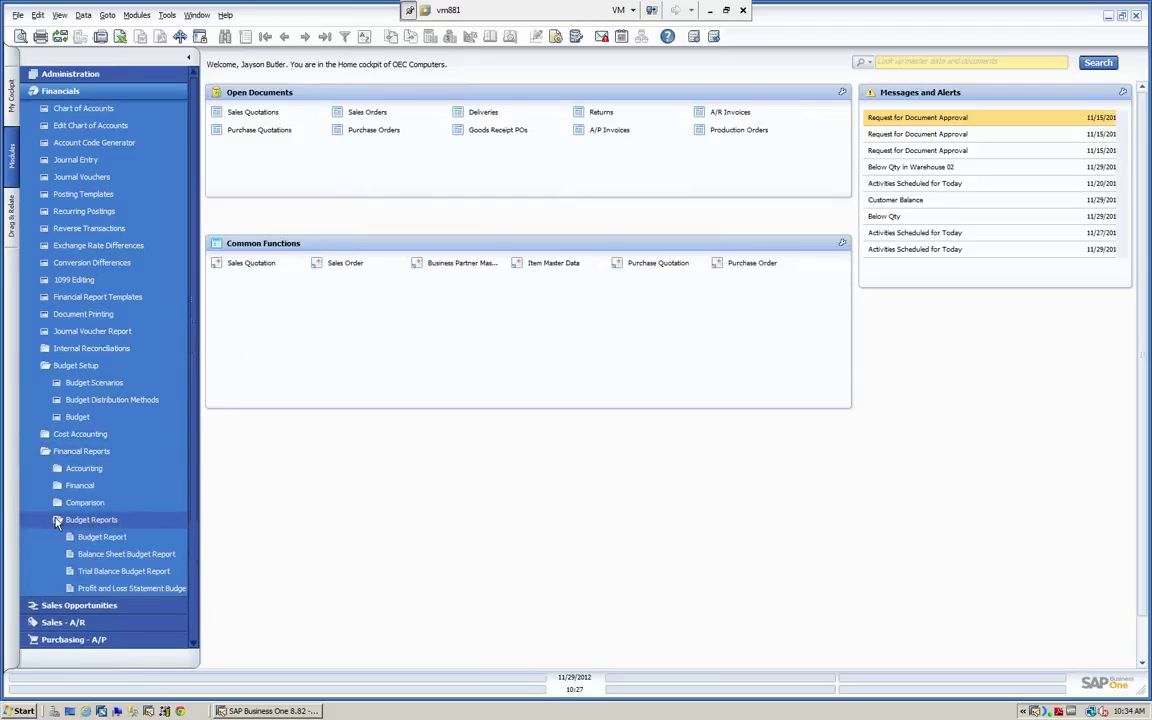
pyautogui.click(100, 537)
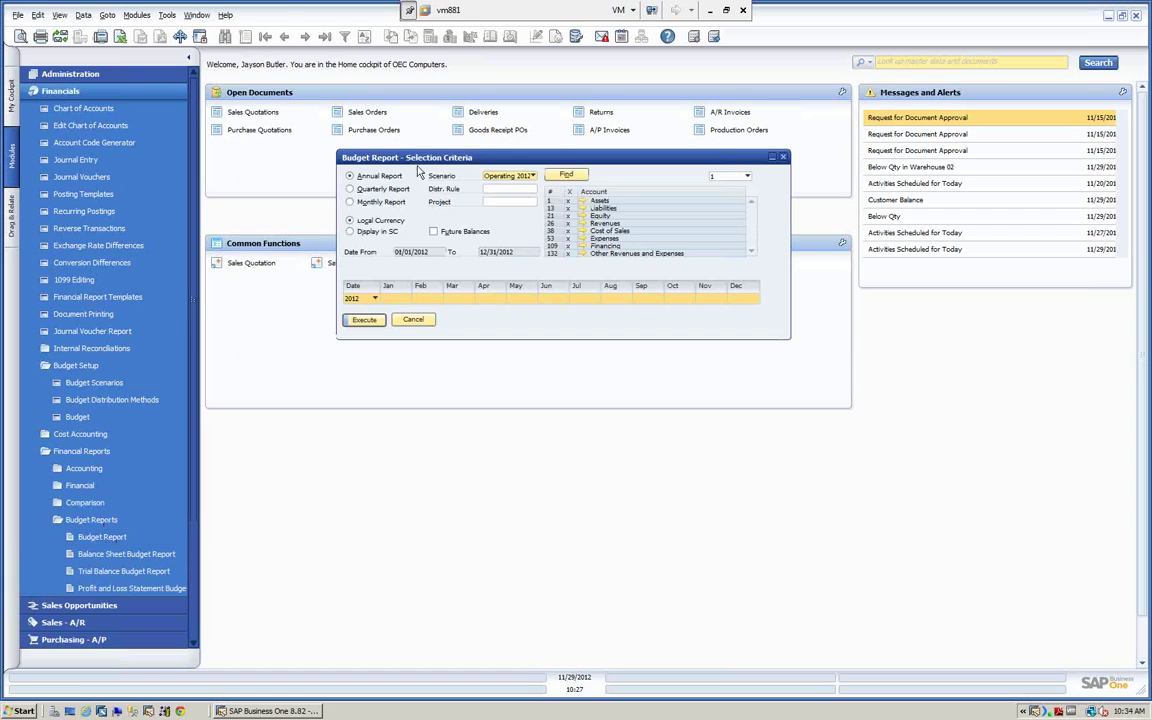
pyautogui.moveTo(423, 160); pyautogui.dragTo(399, 128)
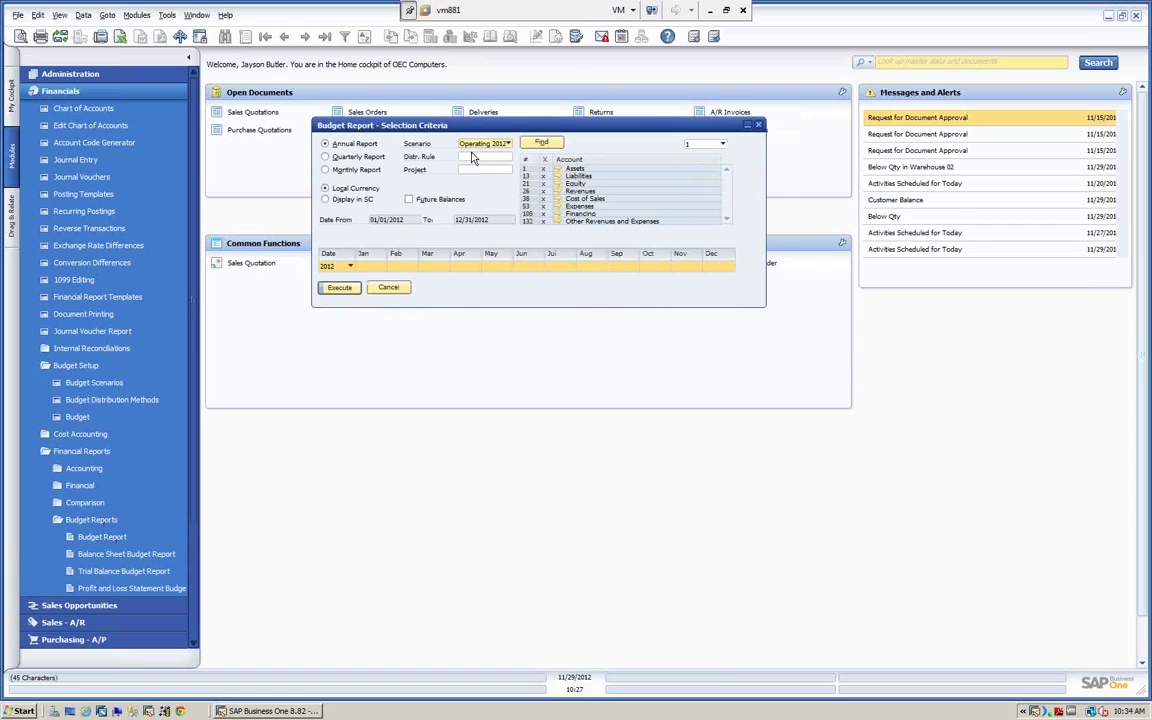
pyautogui.click(325, 170)
pyautogui.click(508, 144)
pyautogui.click(490, 157)
pyautogui.click(722, 147)
pyautogui.click(695, 183)
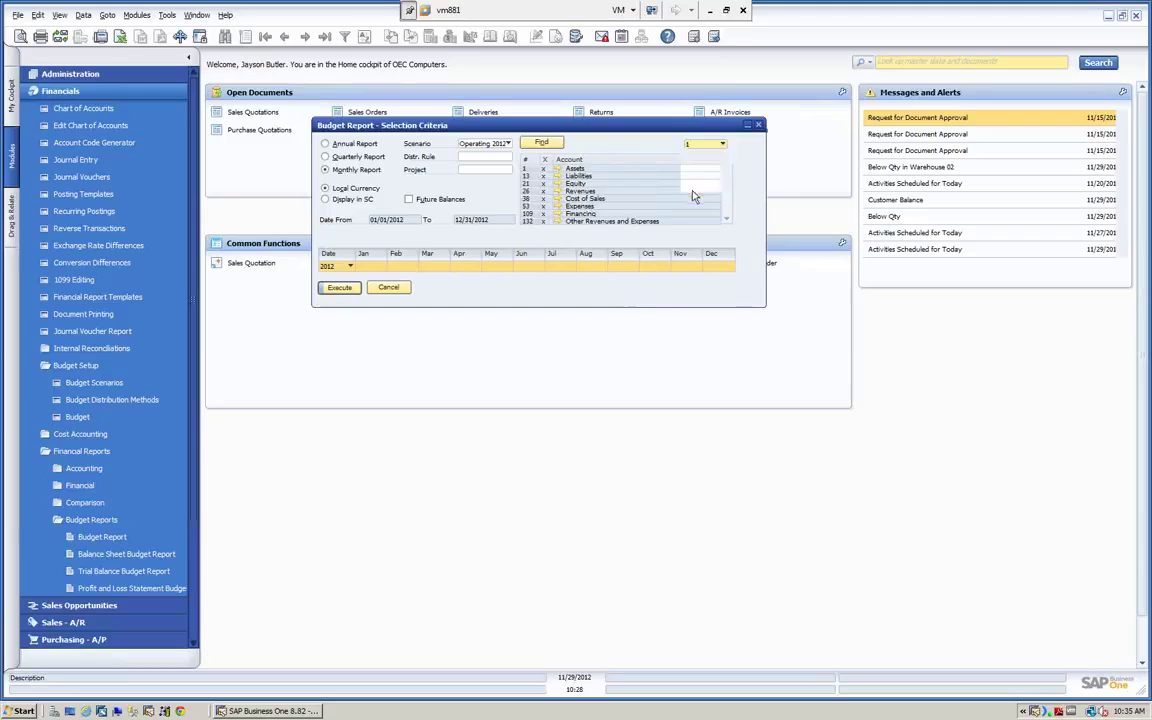
pyautogui.click(339, 287)
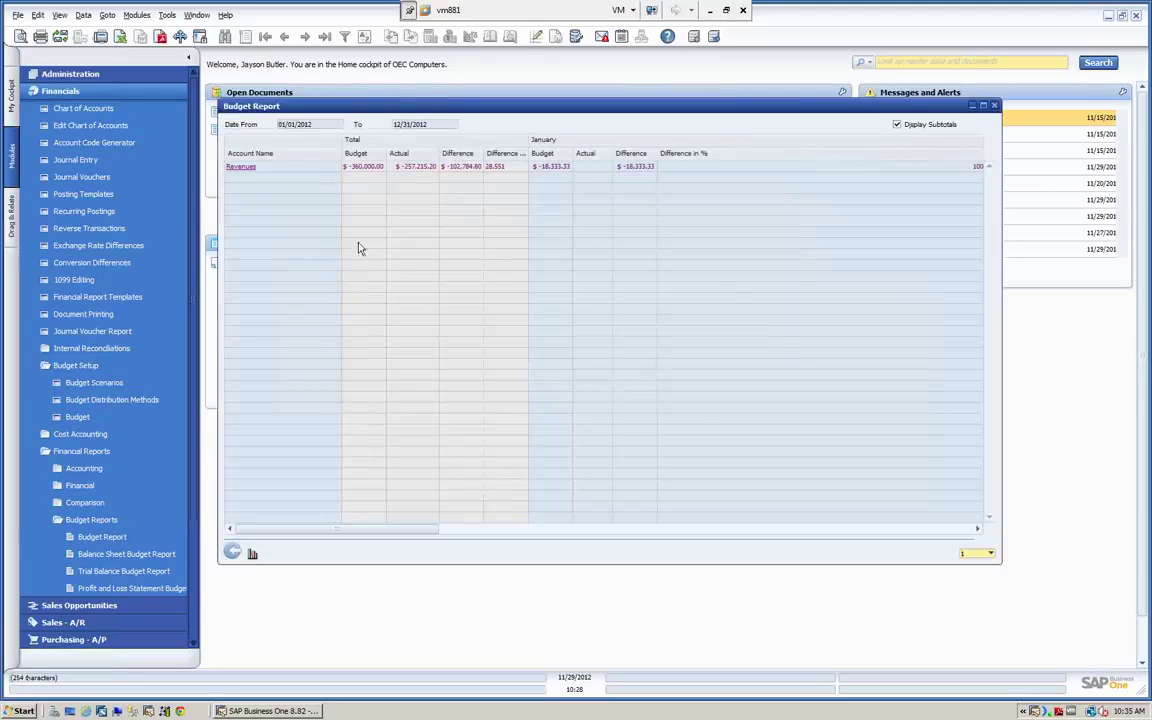
# View the Operating 2012 budget report at account level 4 and return to the selection criteria.
pyautogui.click(990, 554)
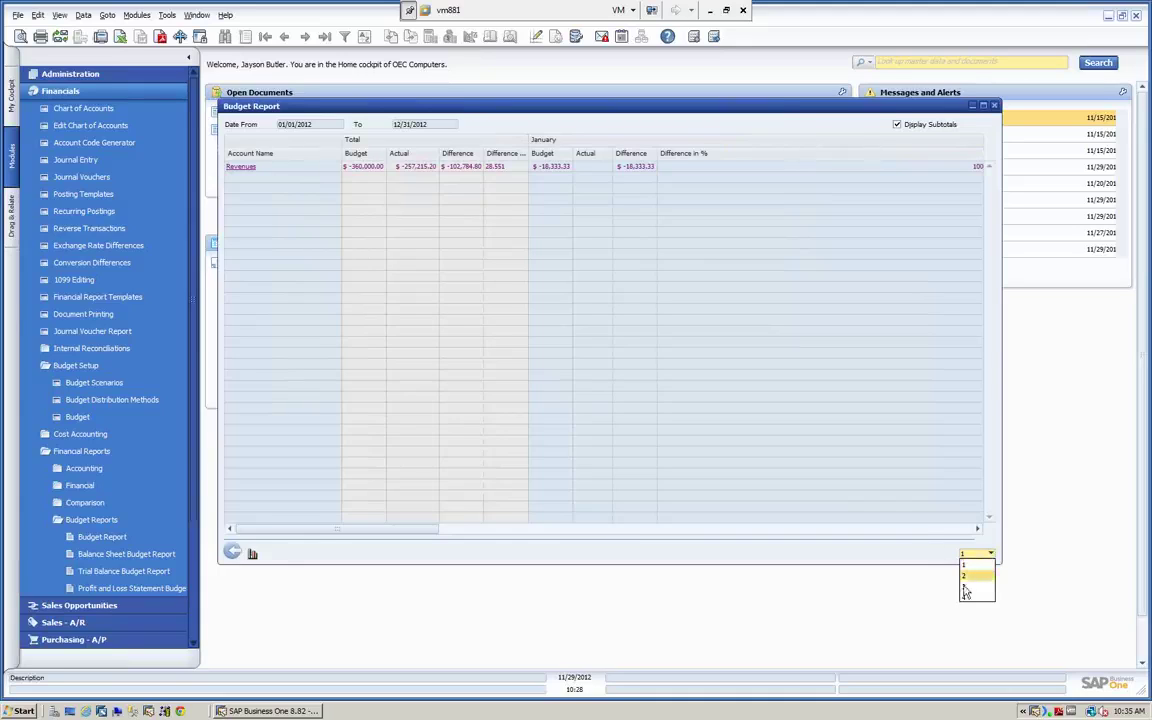
pyautogui.click(964, 598)
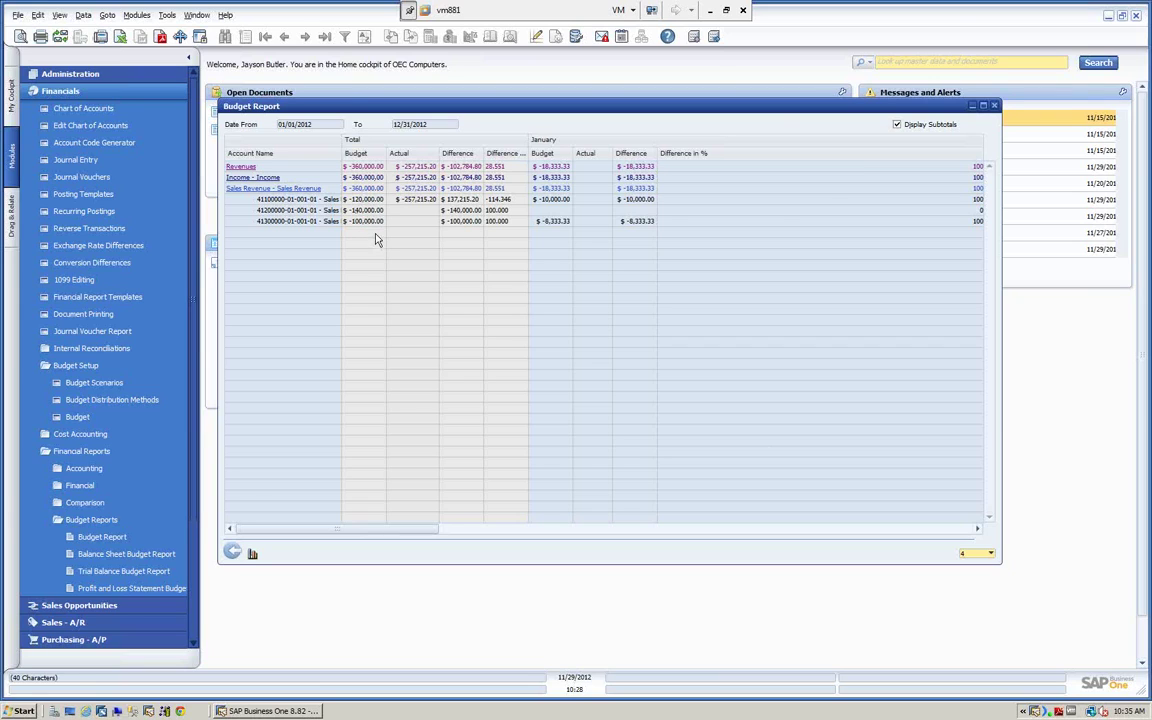
pyautogui.click(232, 551)
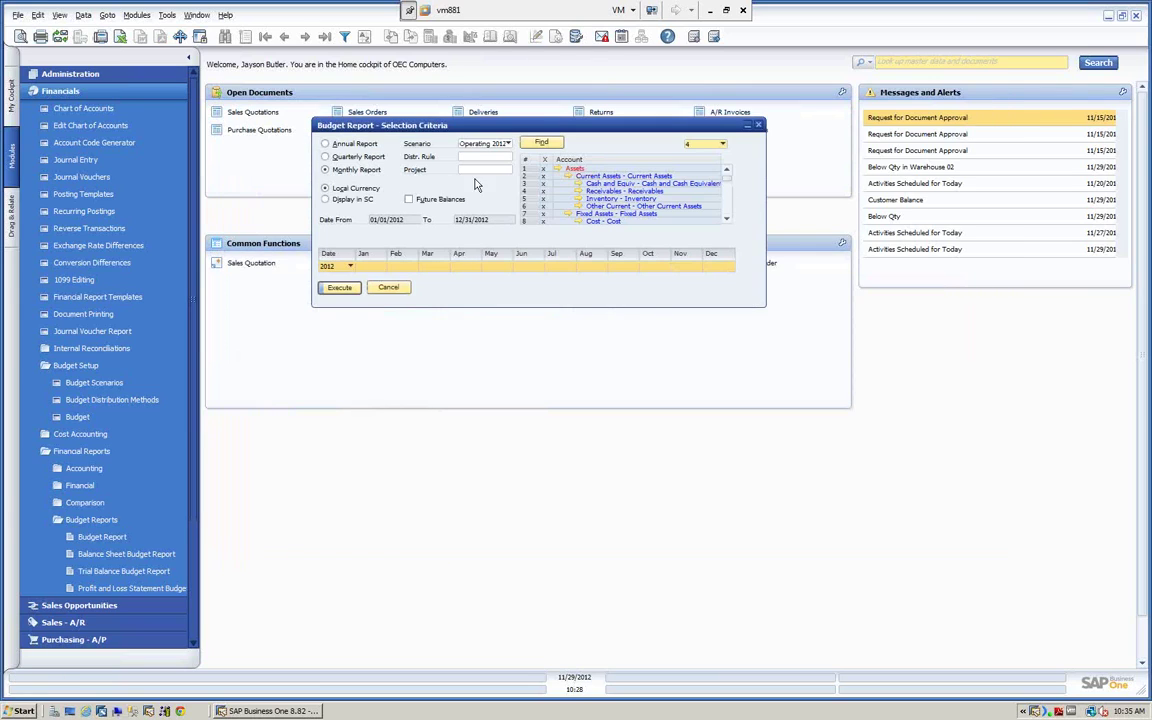
# Run the monthly budget report for scenario New Budget 1, view it at level 4, and return to the selection criteria.
pyautogui.click(468, 143)
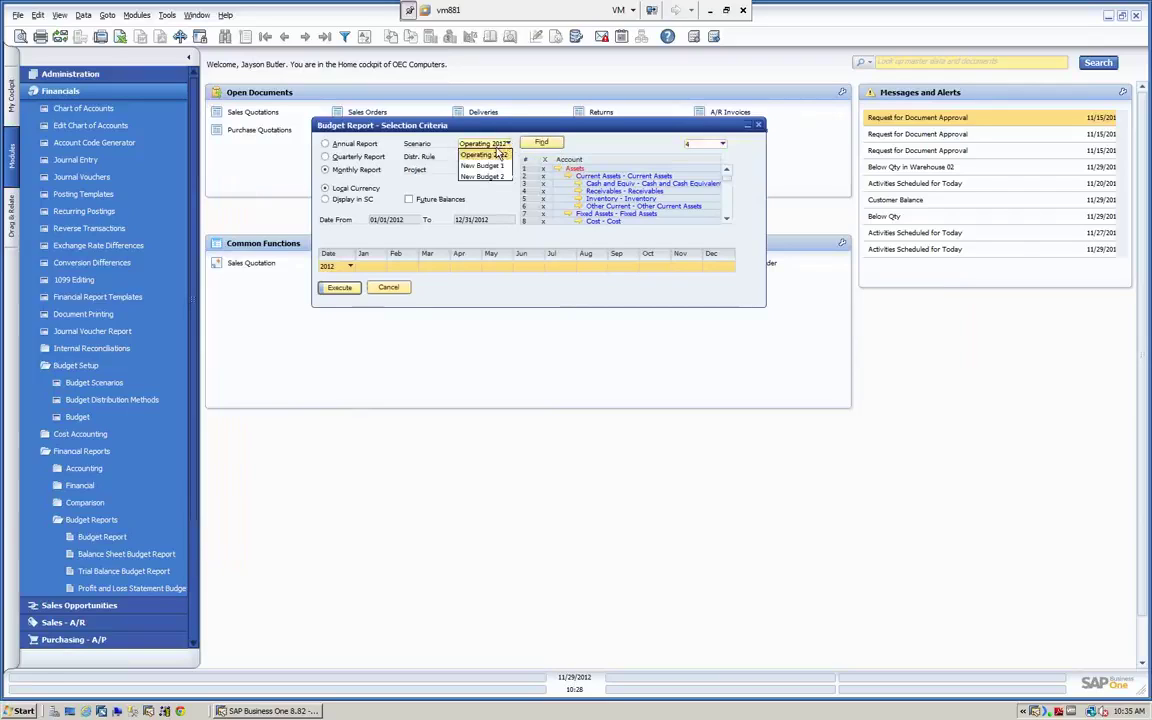
pyautogui.click(492, 172)
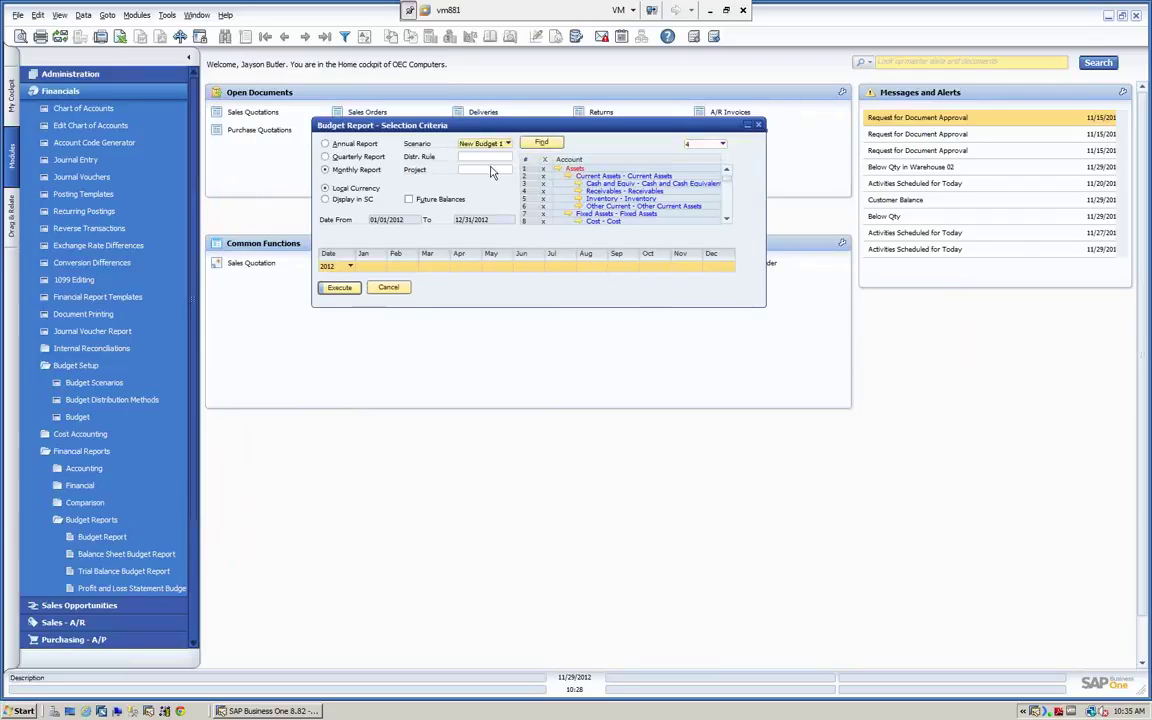
pyautogui.click(339, 289)
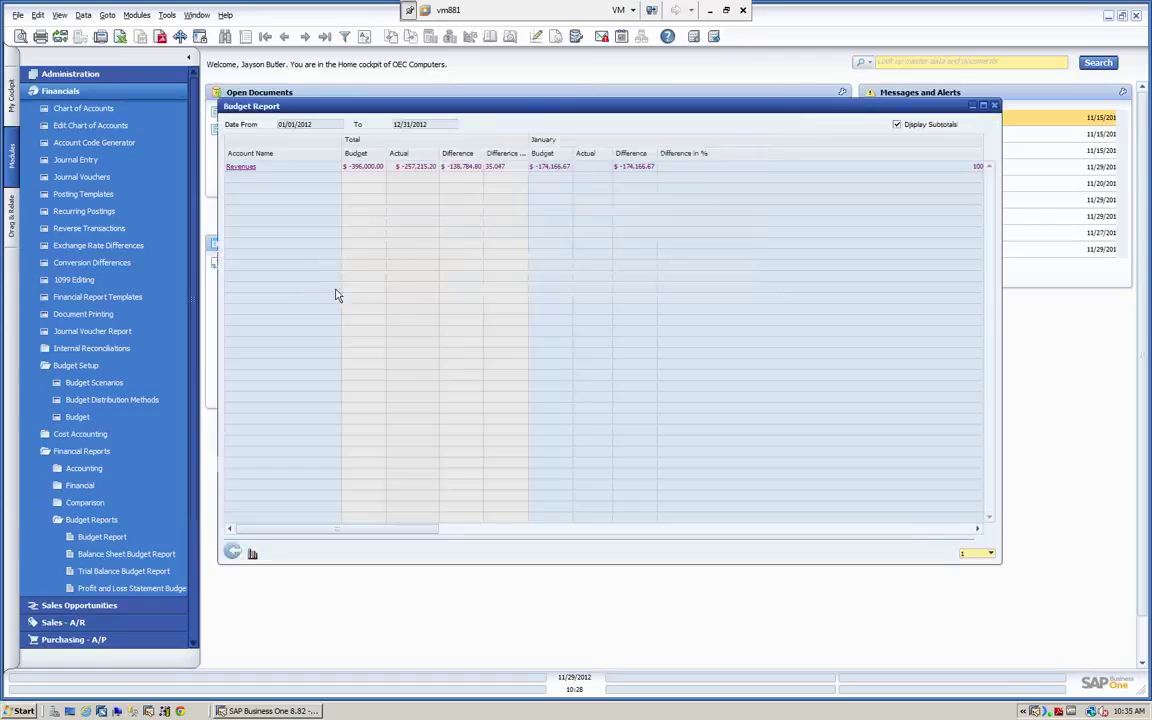
pyautogui.click(990, 555)
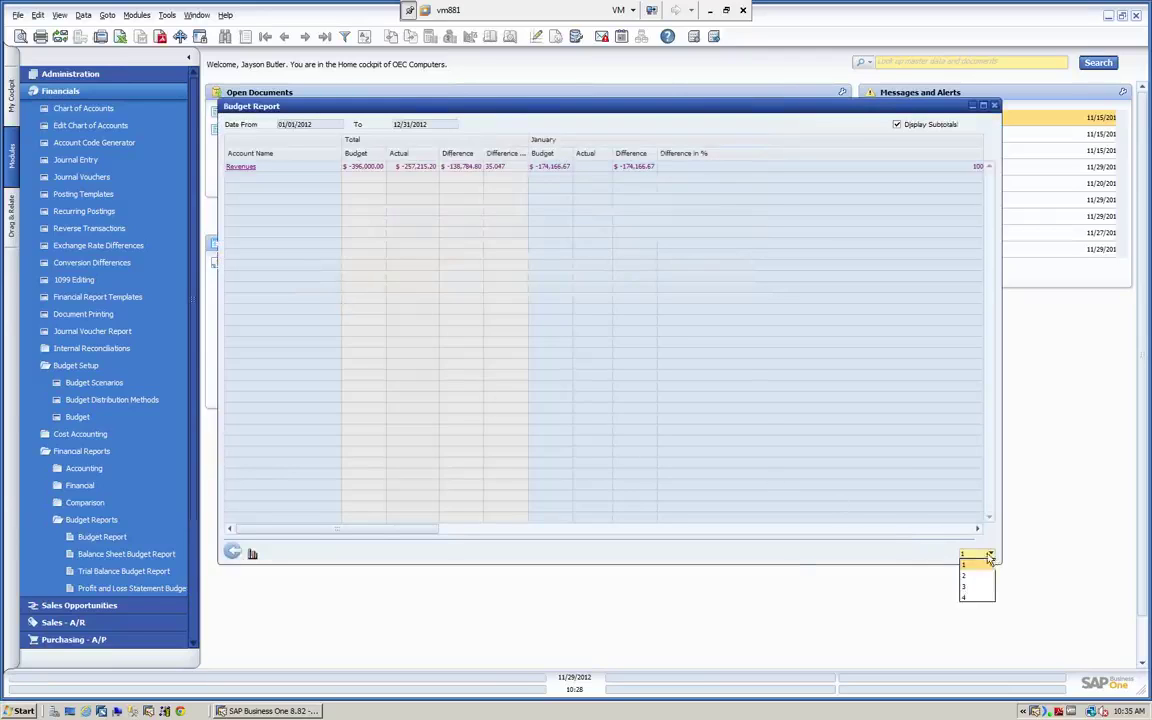
pyautogui.click(965, 598)
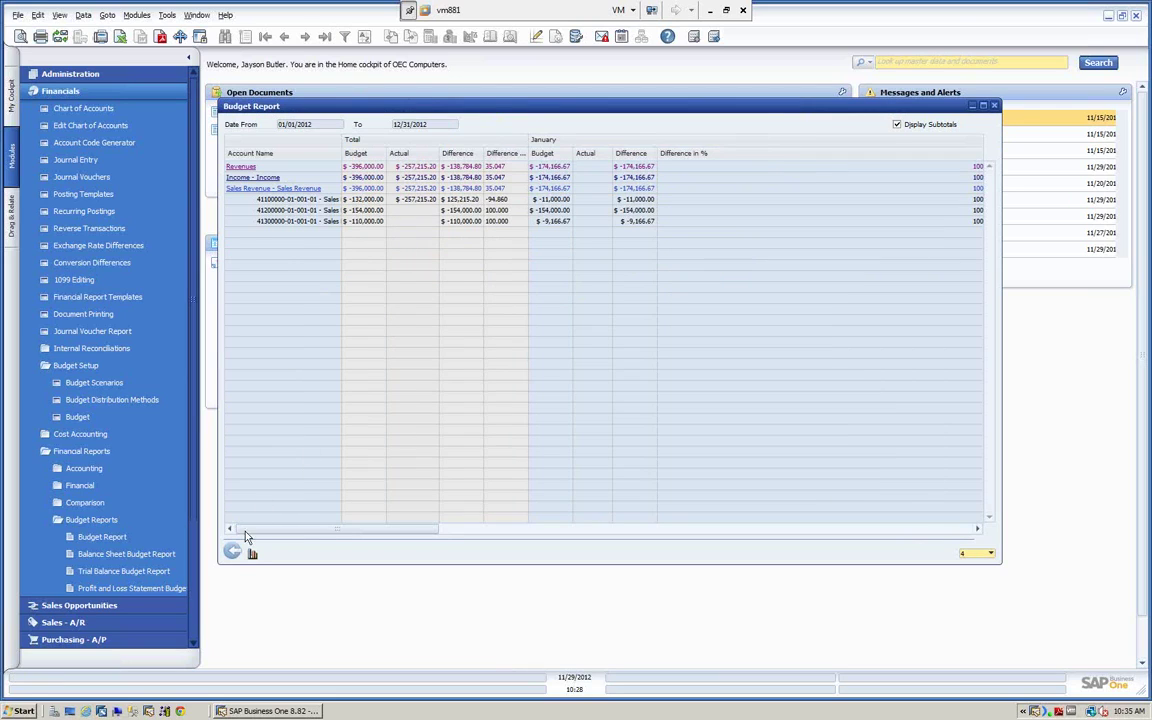
pyautogui.click(232, 554)
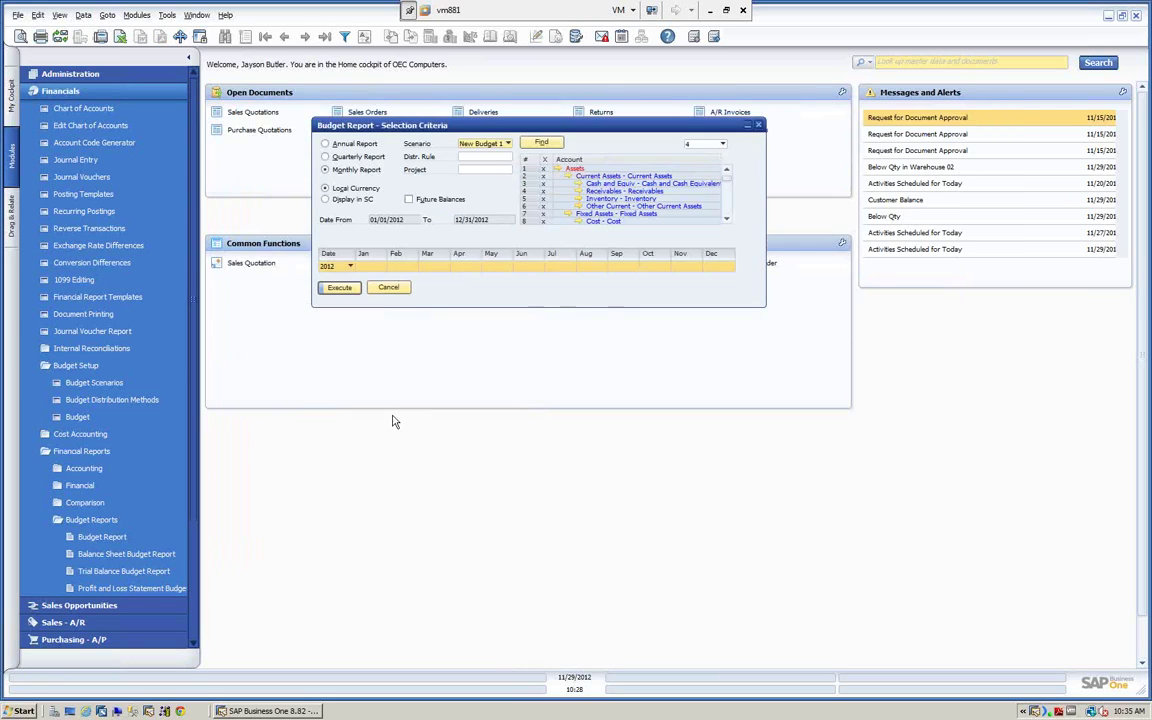
# Run the monthly Budget Report for scenario New Budget 2 and view it at account level 4.
pyautogui.click(491, 148)
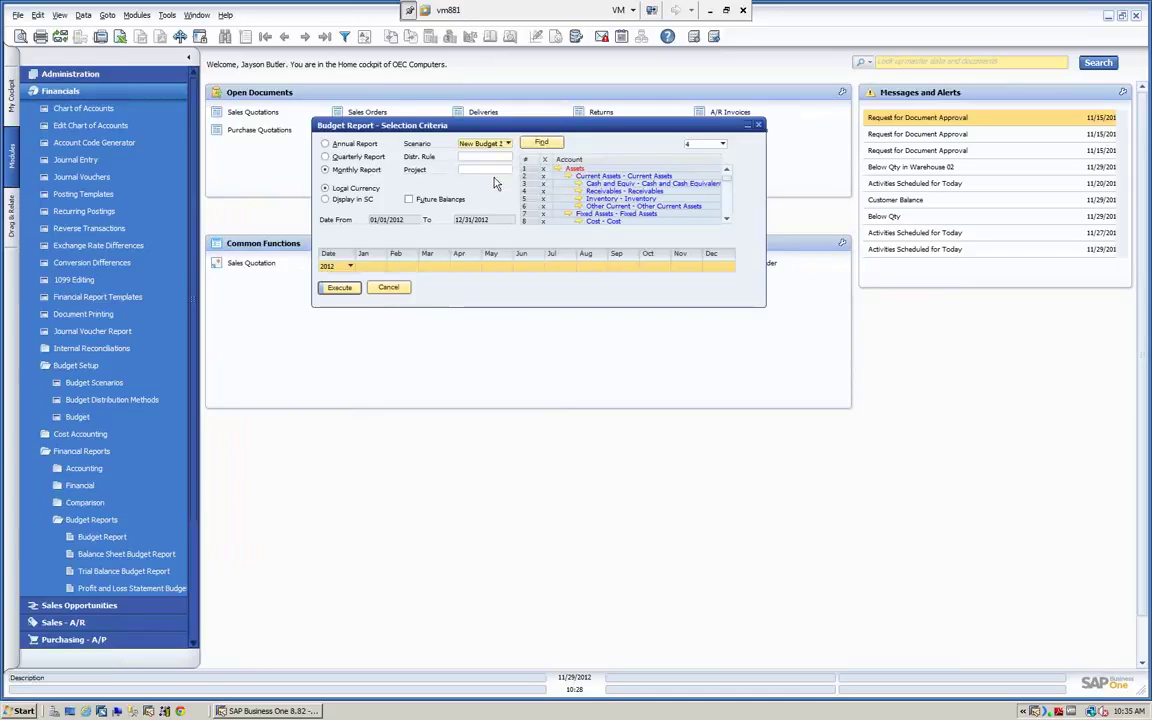
pyautogui.click(341, 288)
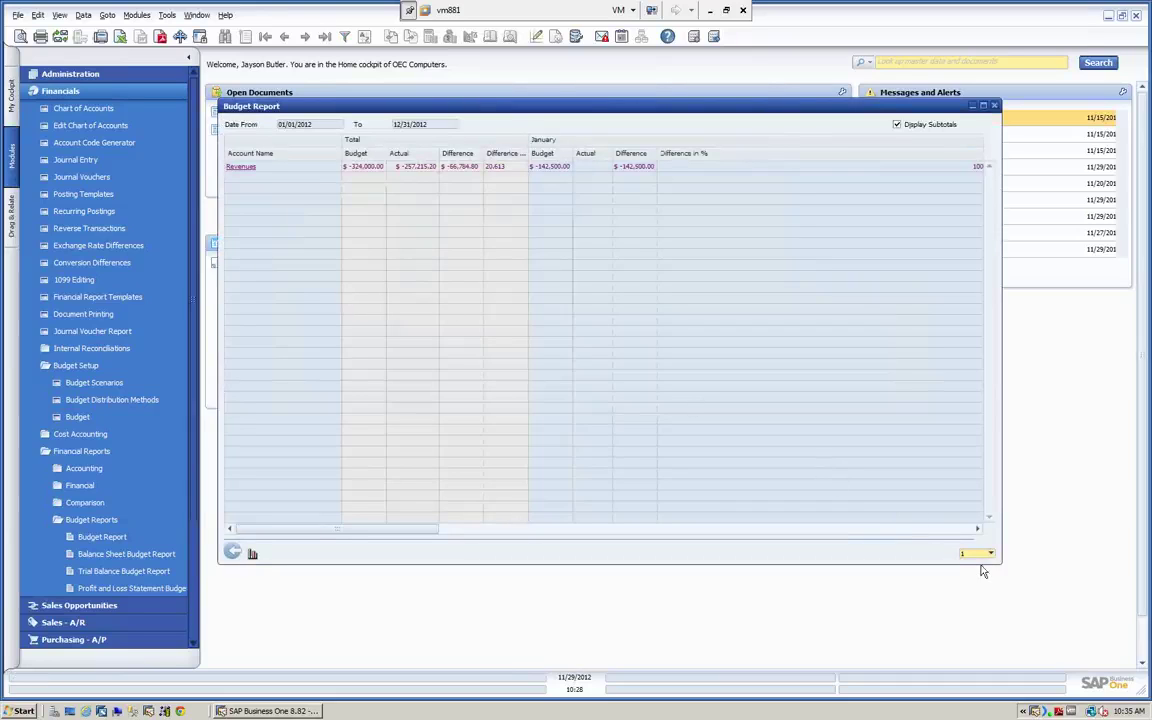
pyautogui.click(988, 553)
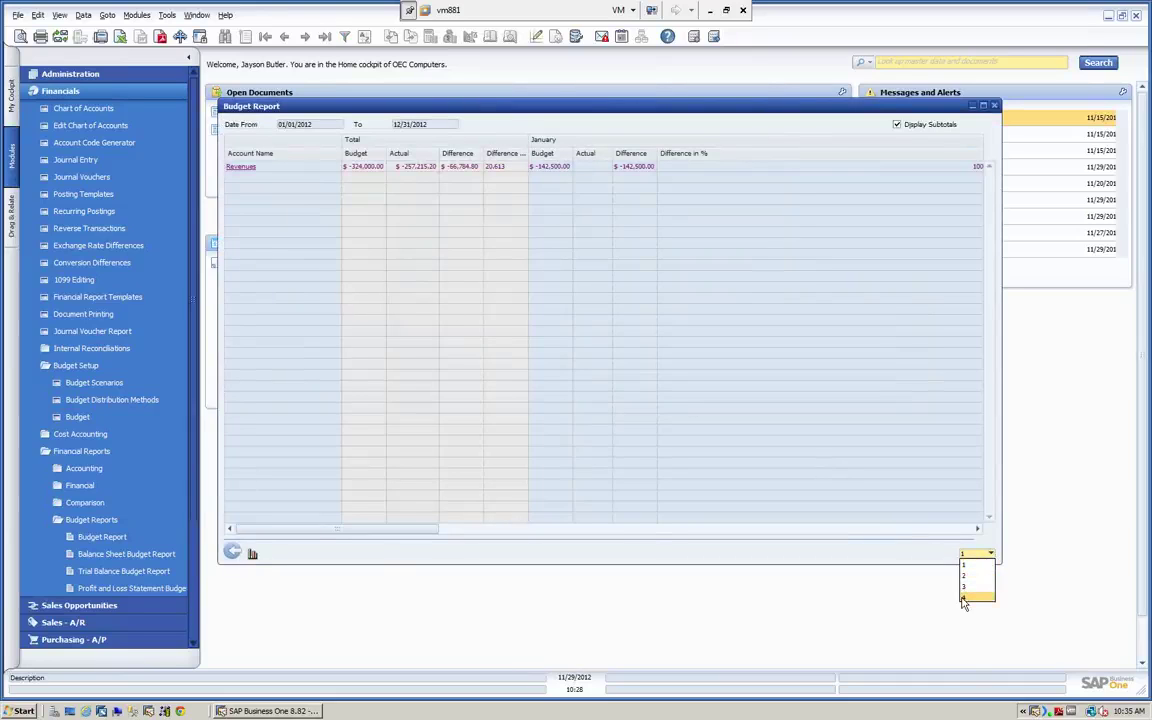
pyautogui.click(965, 596)
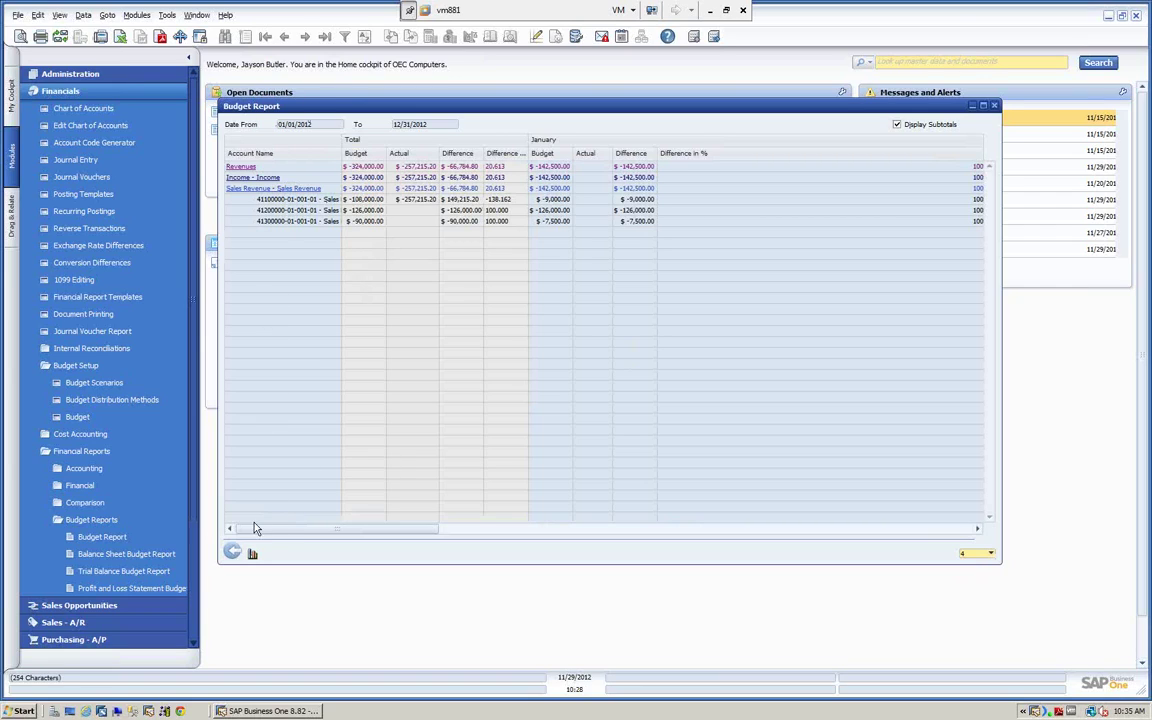
# Show the budget report's graph, change its chart style to Bar Graph, and close the graph, the report and its selection criteria.
pyautogui.click(253, 556)
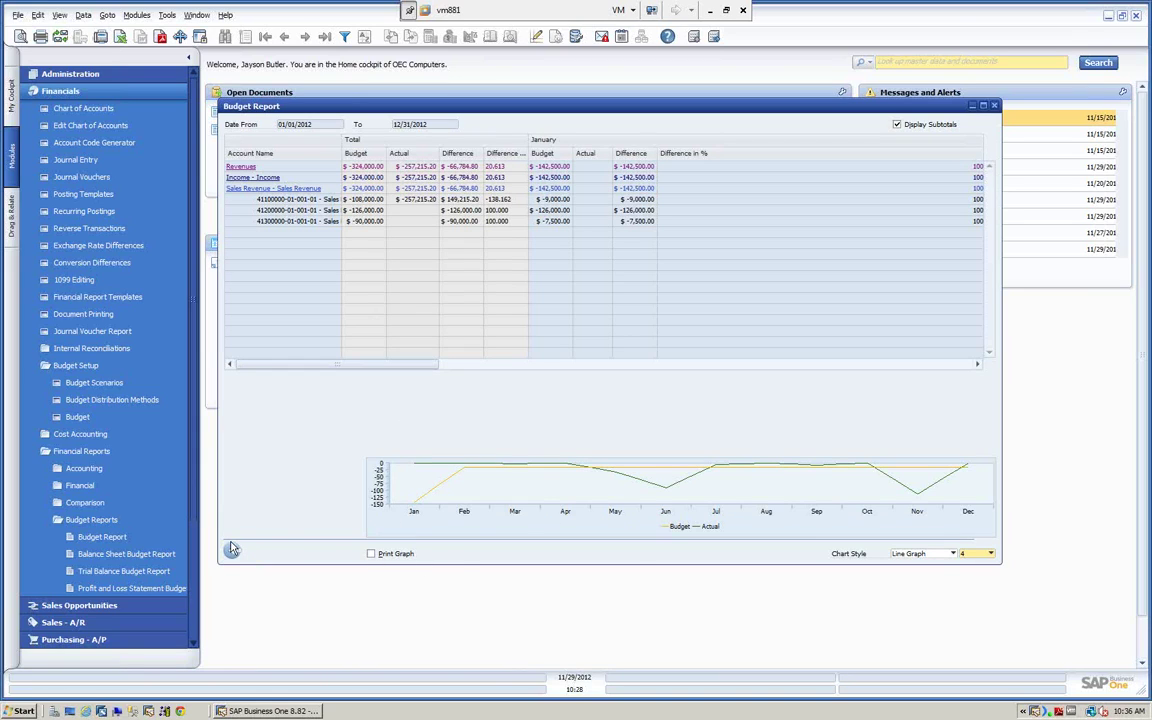
pyautogui.click(953, 554)
pyautogui.click(908, 584)
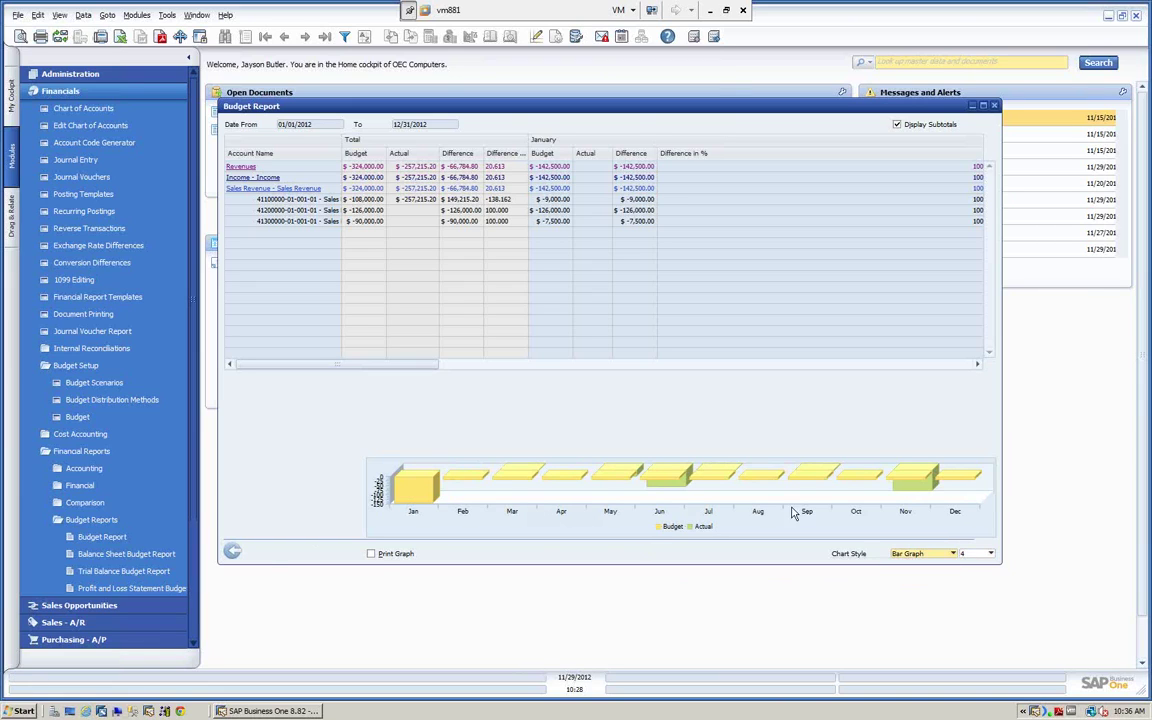
pyautogui.click(232, 551)
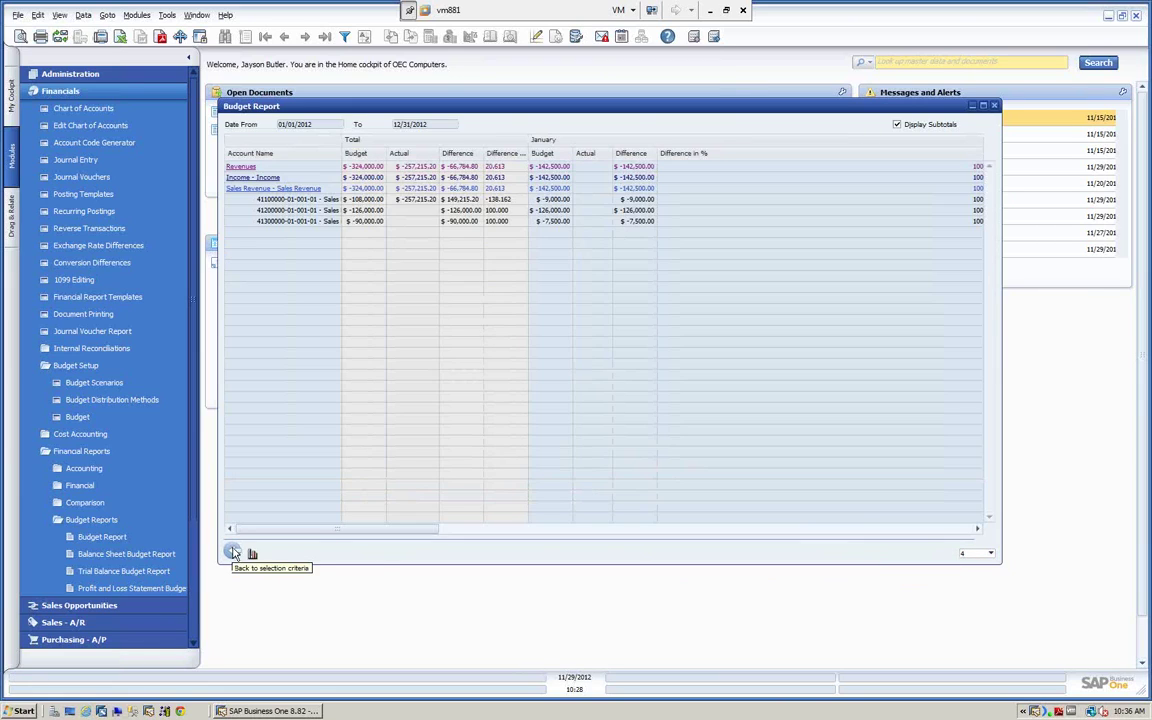
pyautogui.click(232, 552)
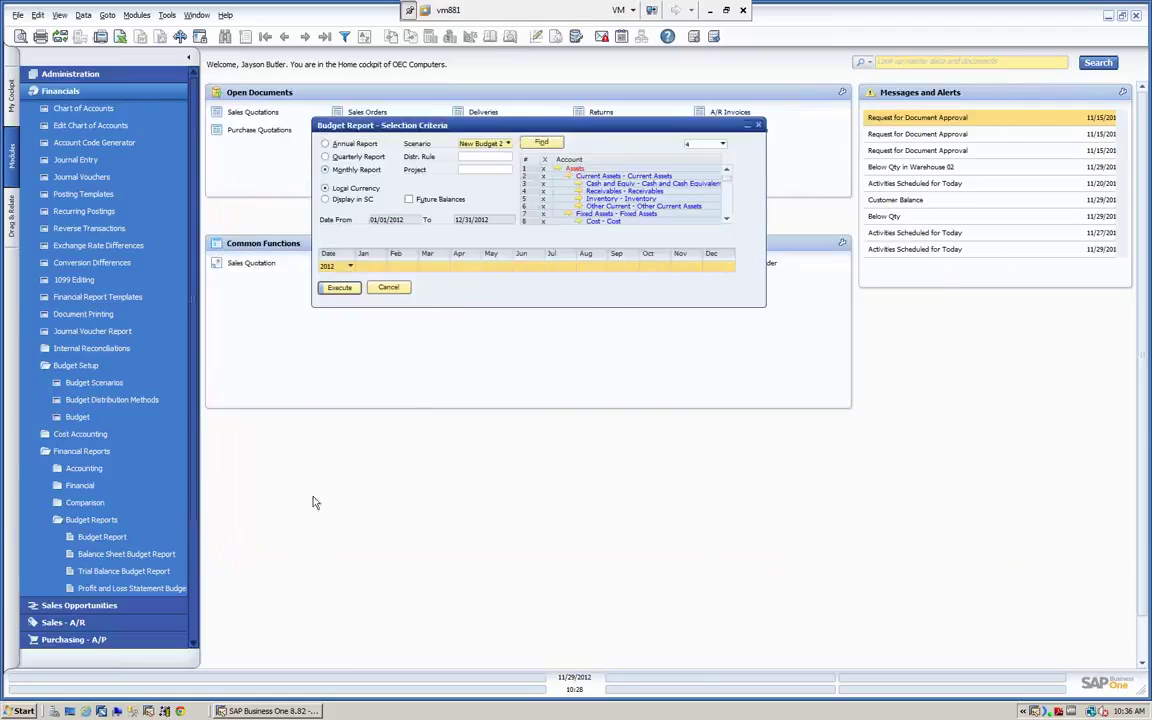
pyautogui.click(389, 289)
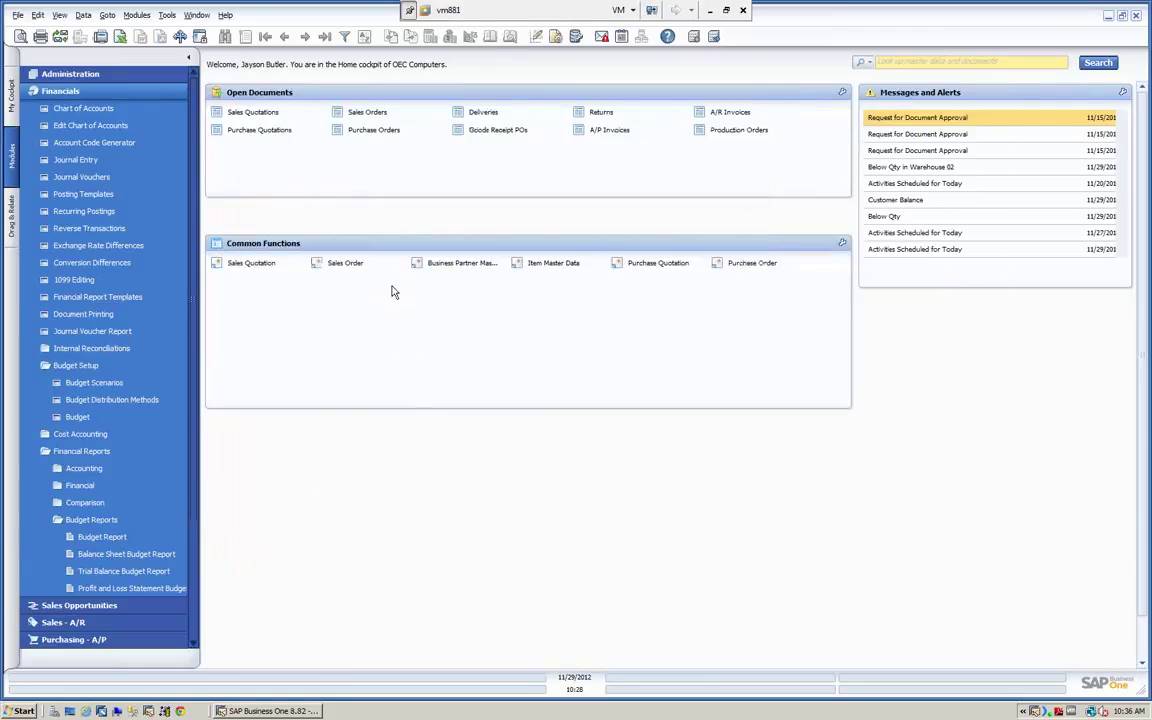
# Open the Profit and Loss Statement Budget Report criteria and set them to scenario Operating 2012 as a monthly report.
pyautogui.click(94, 592)
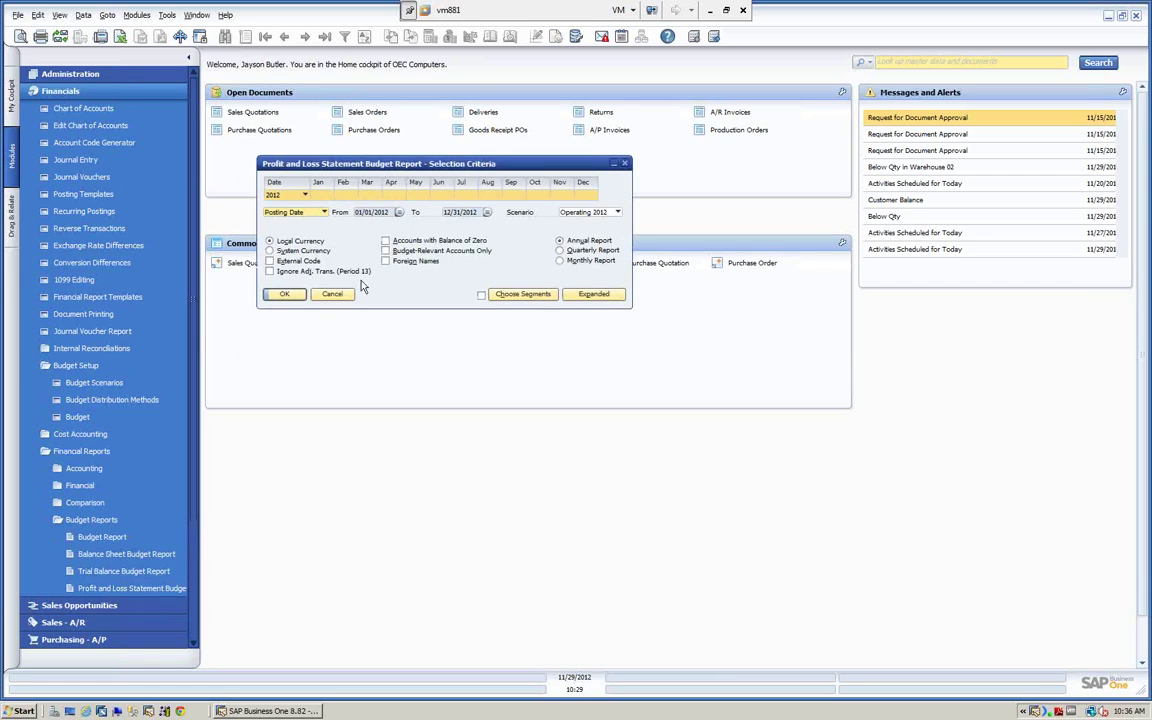
pyautogui.moveTo(408, 172); pyautogui.dragTo(437, 191)
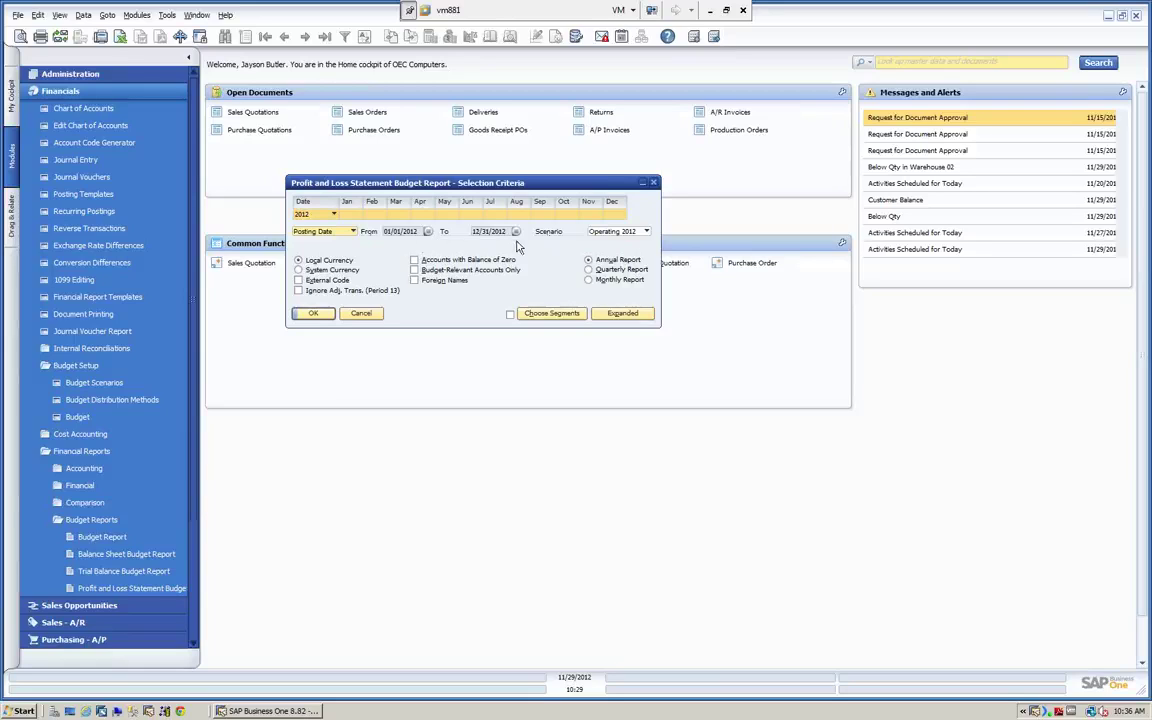
pyautogui.click(646, 233)
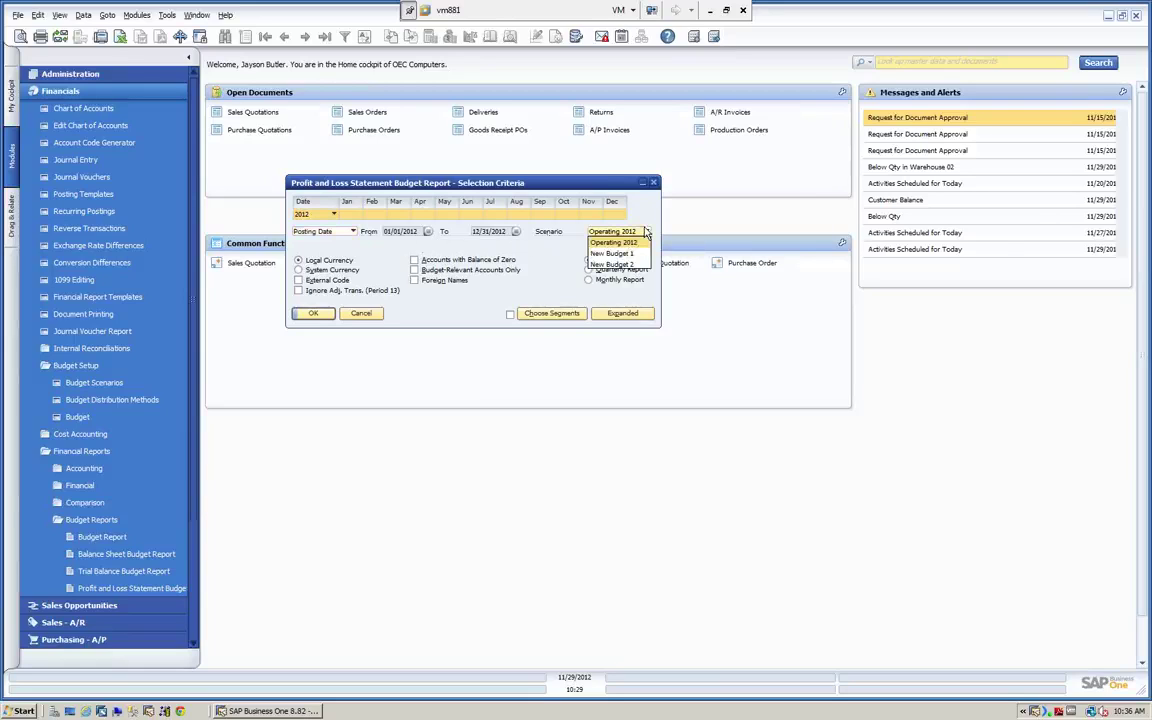
pyautogui.click(622, 242)
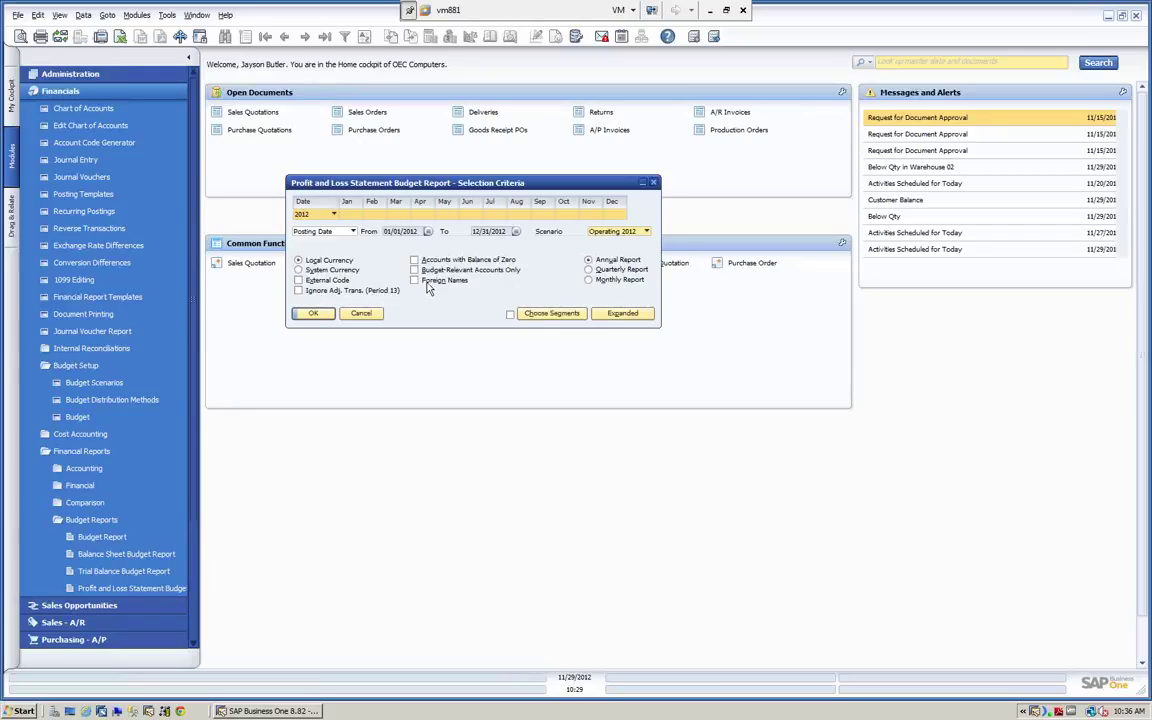
pyautogui.click(589, 280)
# Check the budget relevance setting in the account details of Sales Revenues - Domestic in the chart of accounts, and close the chart.
pyautogui.click(83, 108)
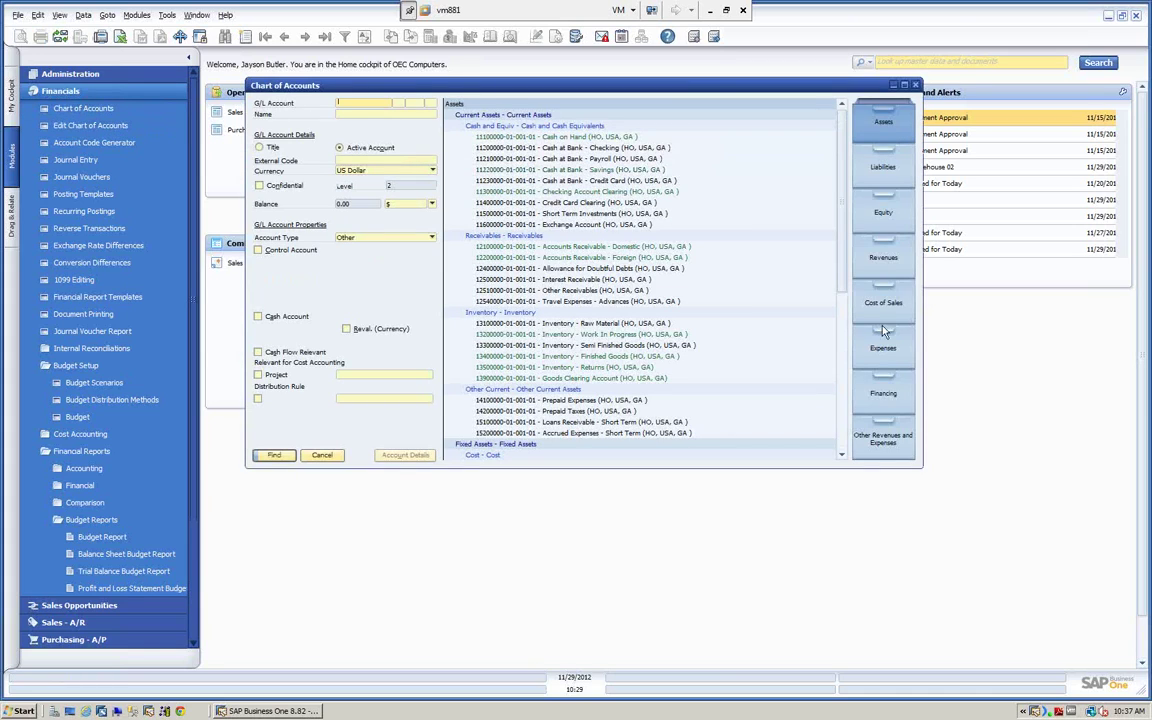
pyautogui.click(875, 257)
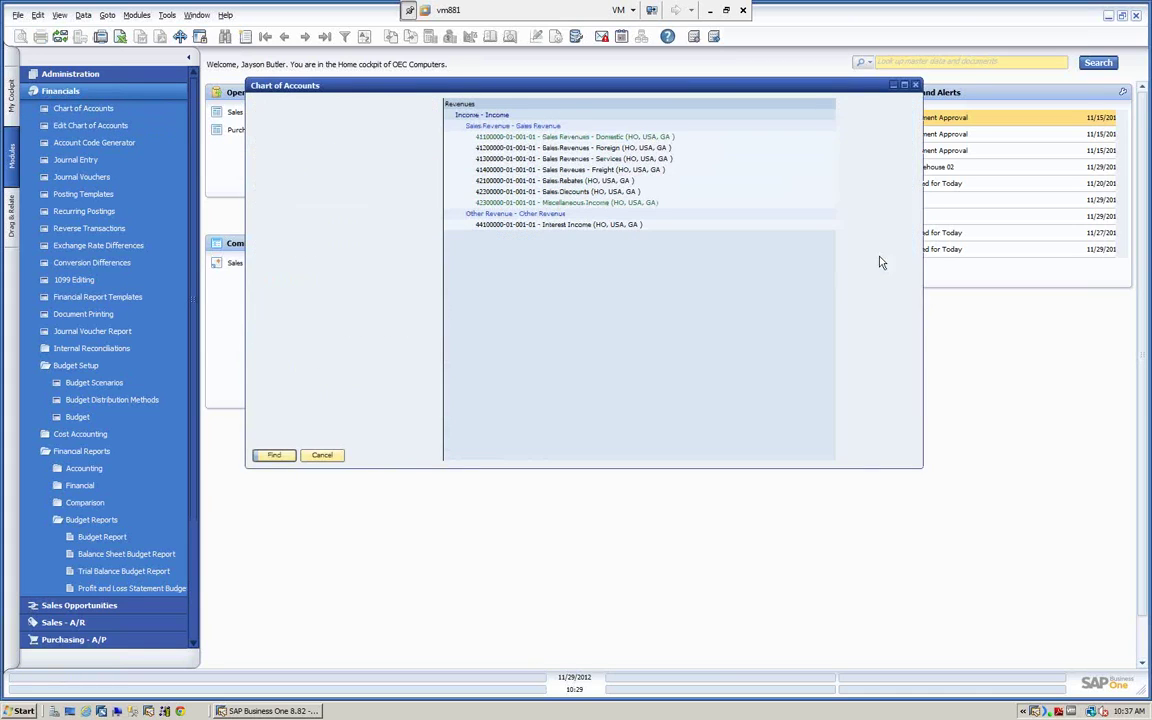
pyautogui.click(522, 137)
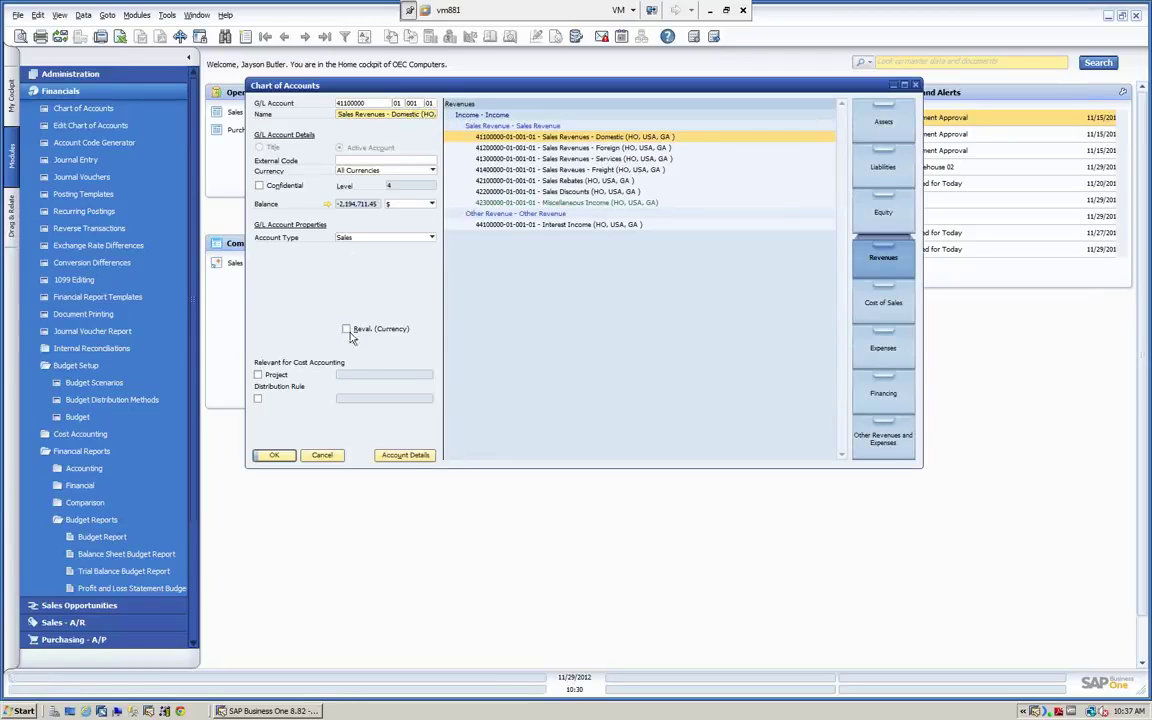
pyautogui.click(405, 455)
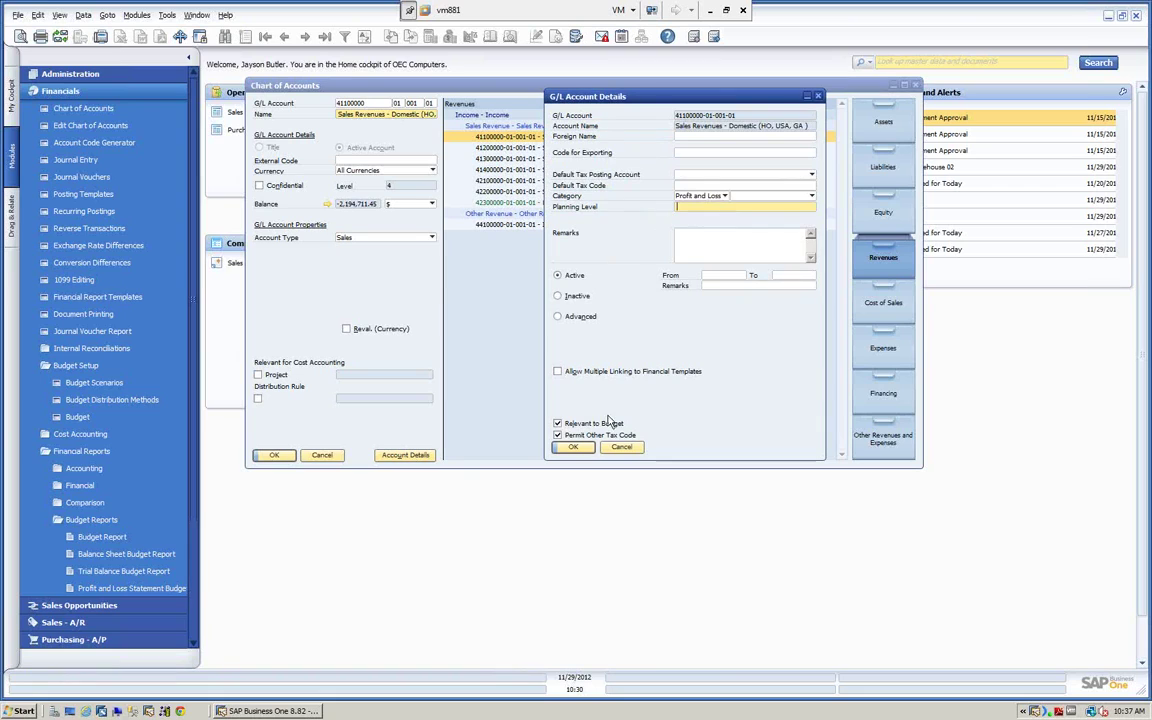
pyautogui.click(573, 447)
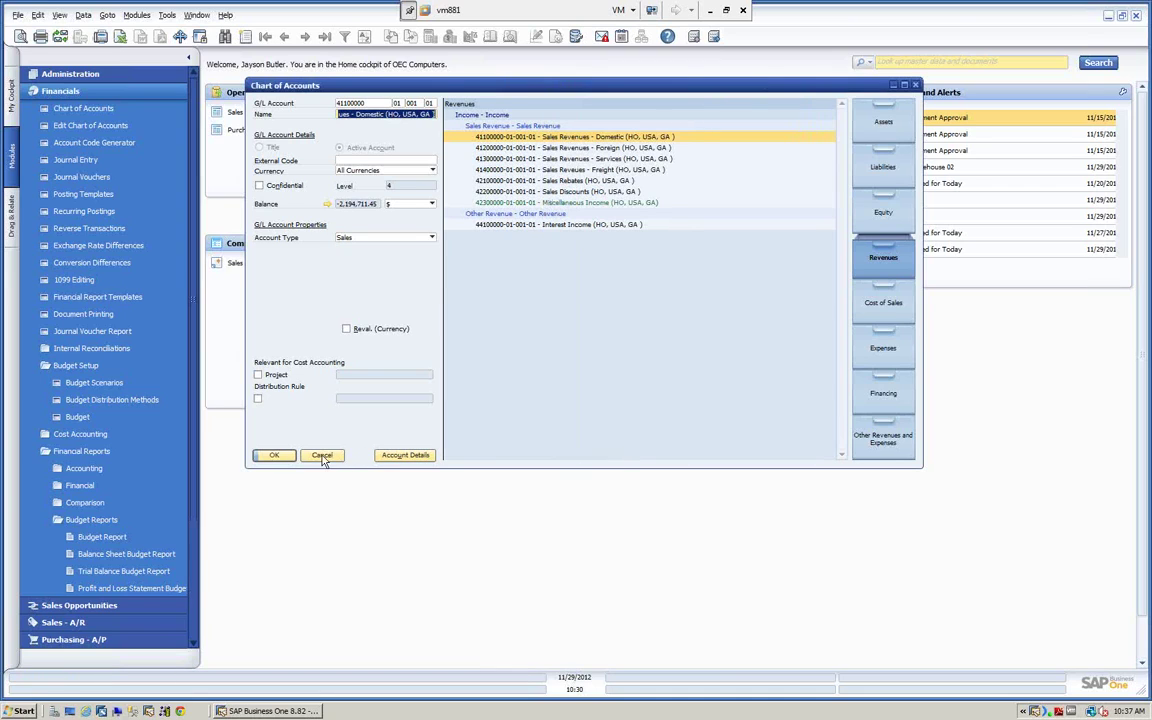
pyautogui.click(322, 455)
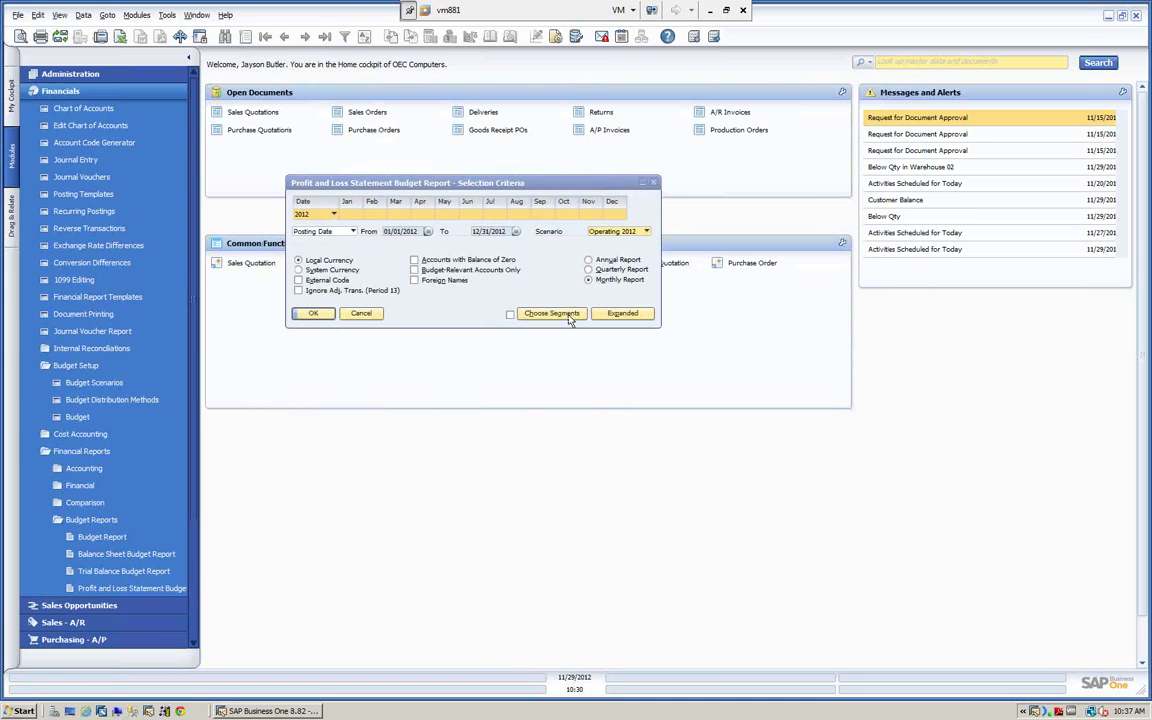
# Review the division segment codes and the expanded project and distribution rule criteria of the report, and cancel both without selections.
pyautogui.click(549, 313)
pyautogui.click(639, 189)
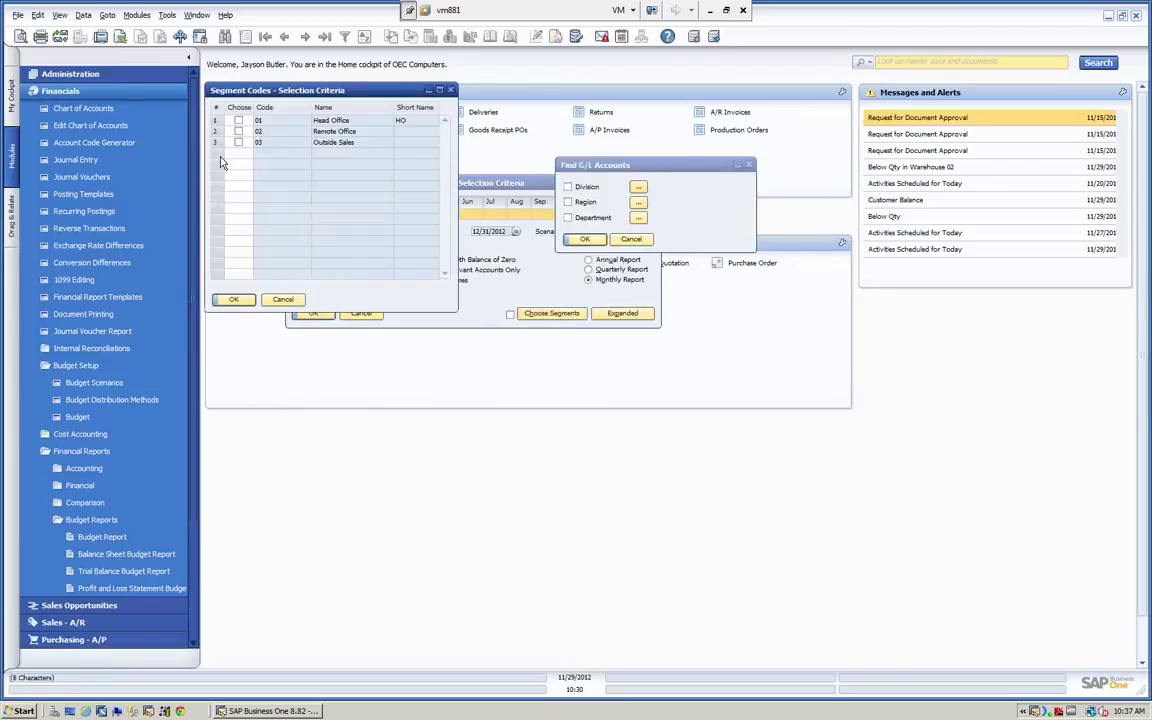
pyautogui.click(282, 301)
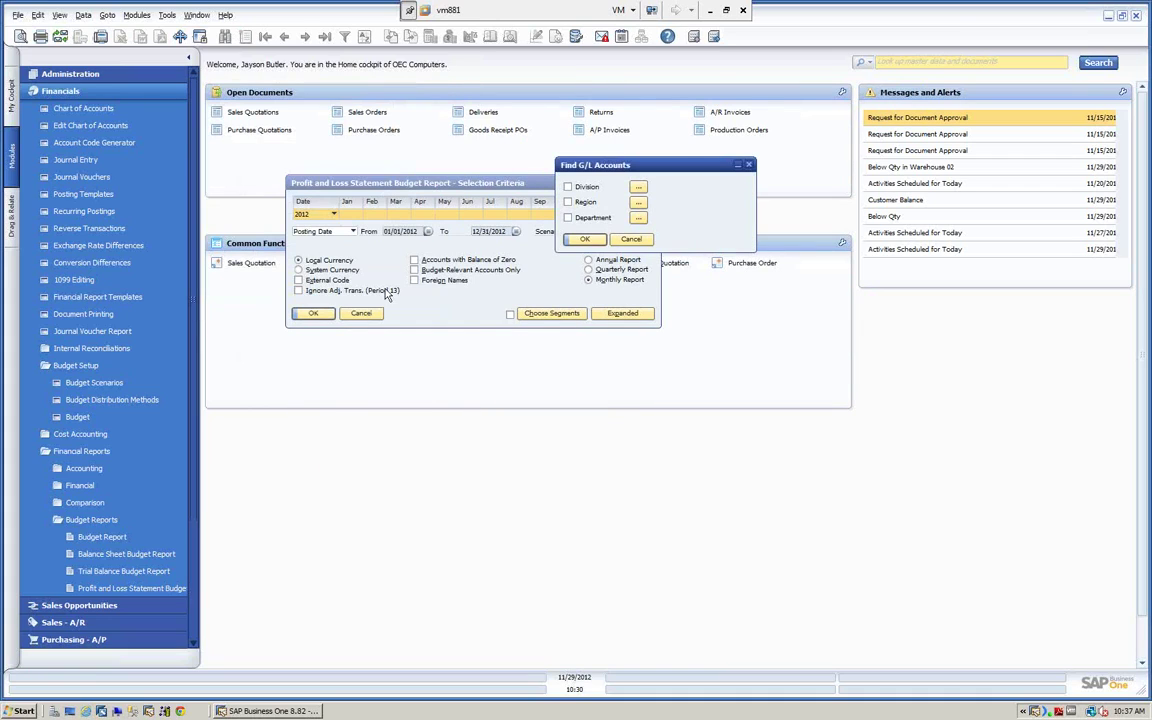
pyautogui.click(632, 240)
pyautogui.click(622, 314)
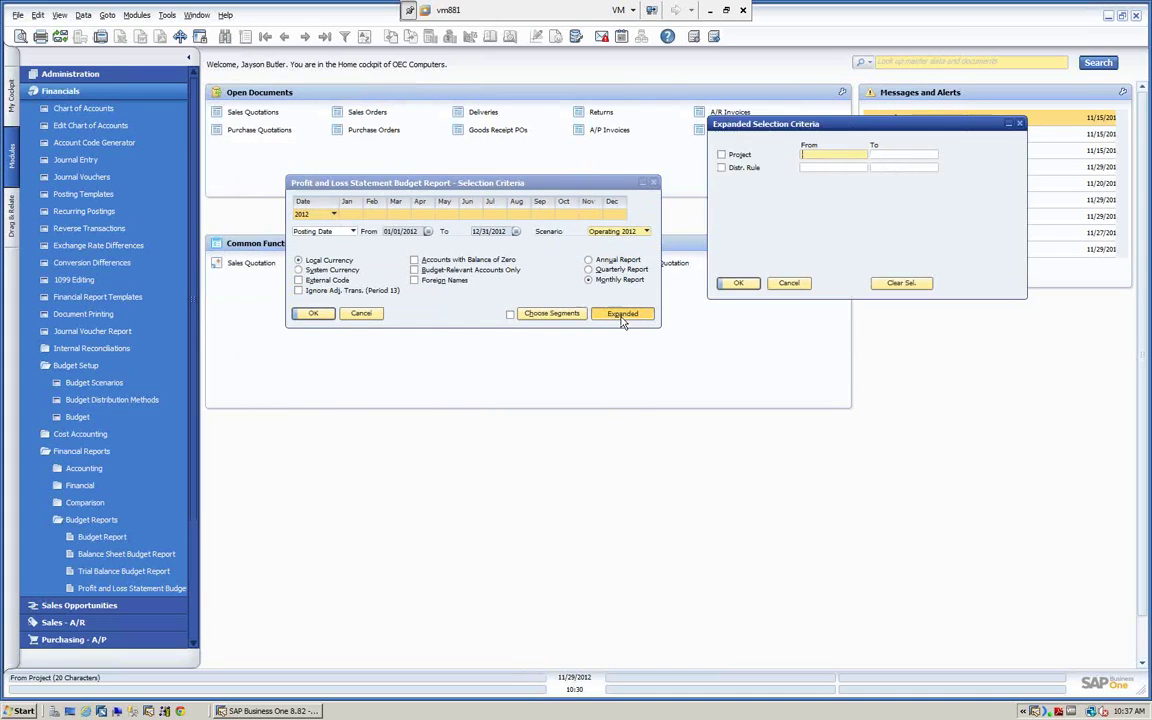
pyautogui.moveTo(764, 127); pyautogui.dragTo(735, 143)
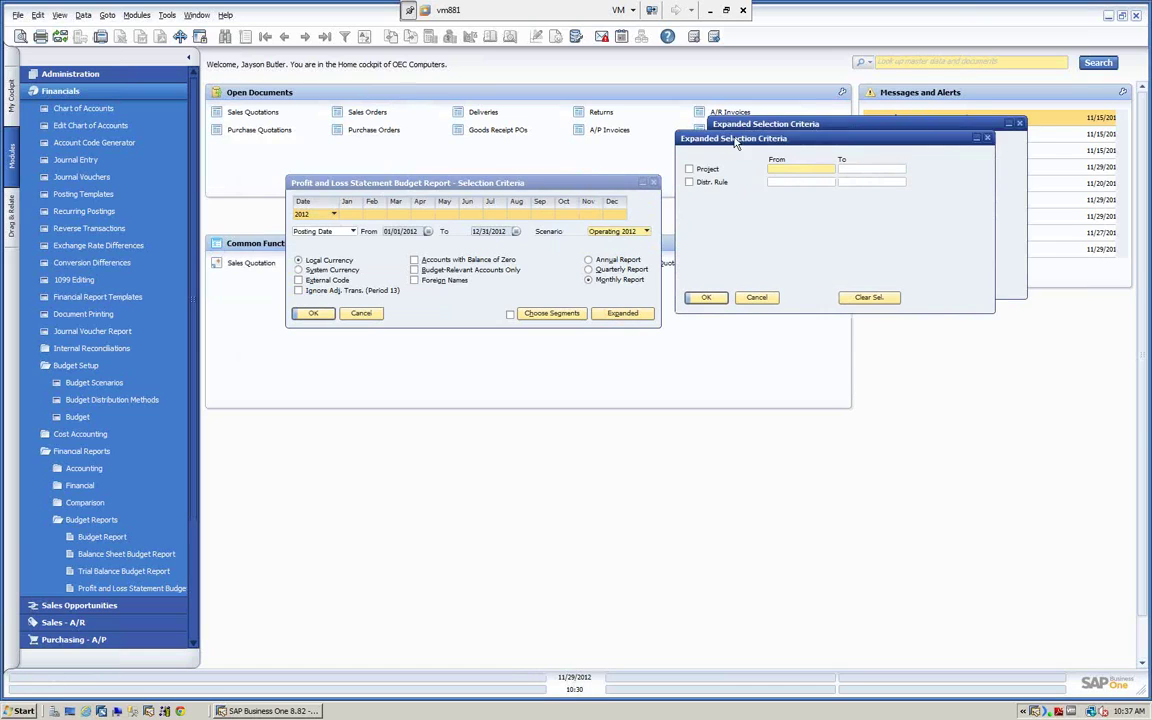
pyautogui.click(782, 183)
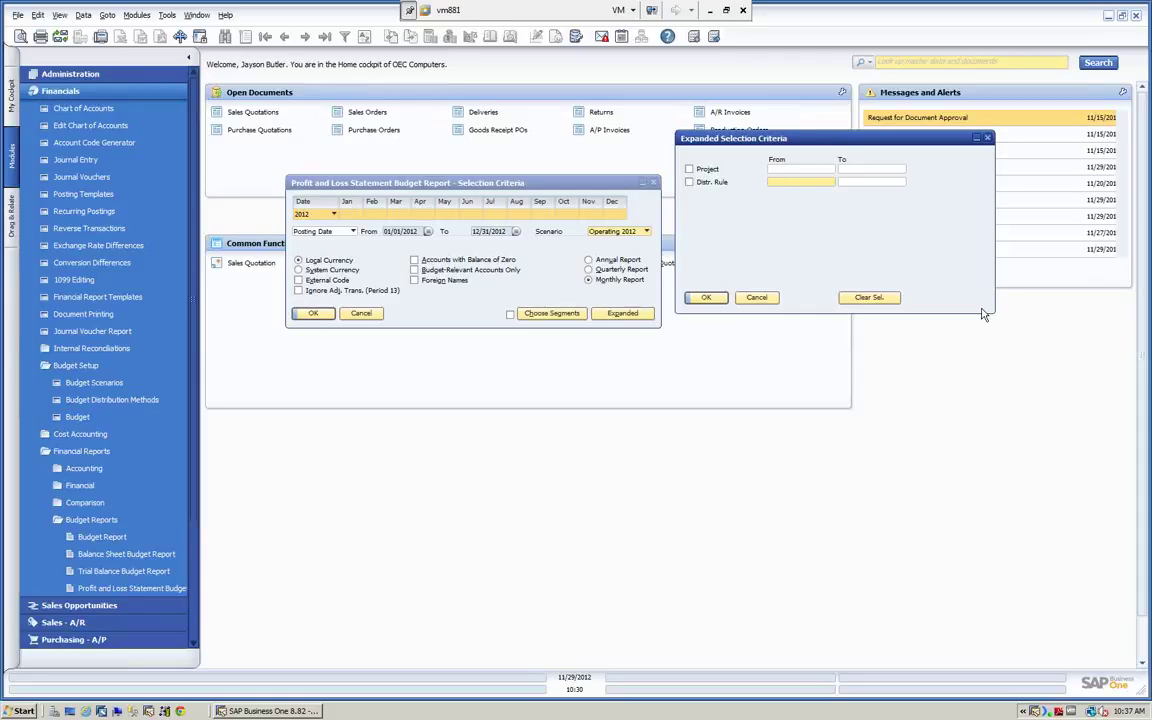
pyautogui.click(757, 299)
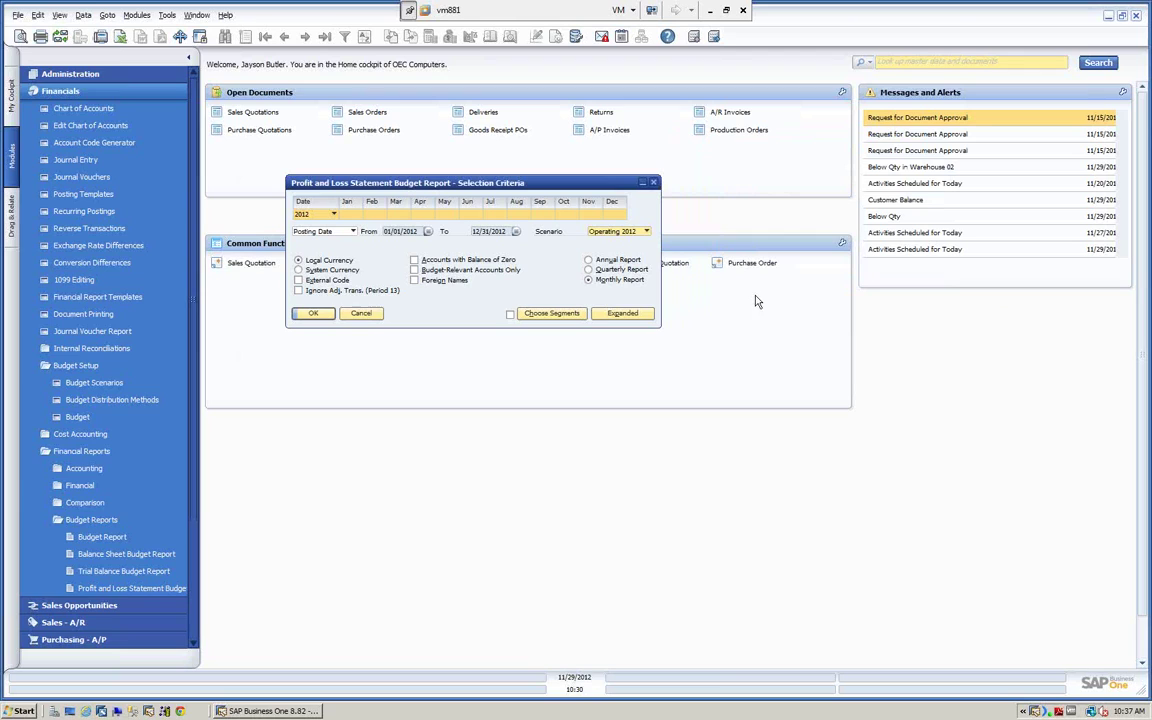
# Run the monthly profit and loss budget report for Operating 2012, view its figures, and return to the selection criteria.
pyautogui.click(313, 316)
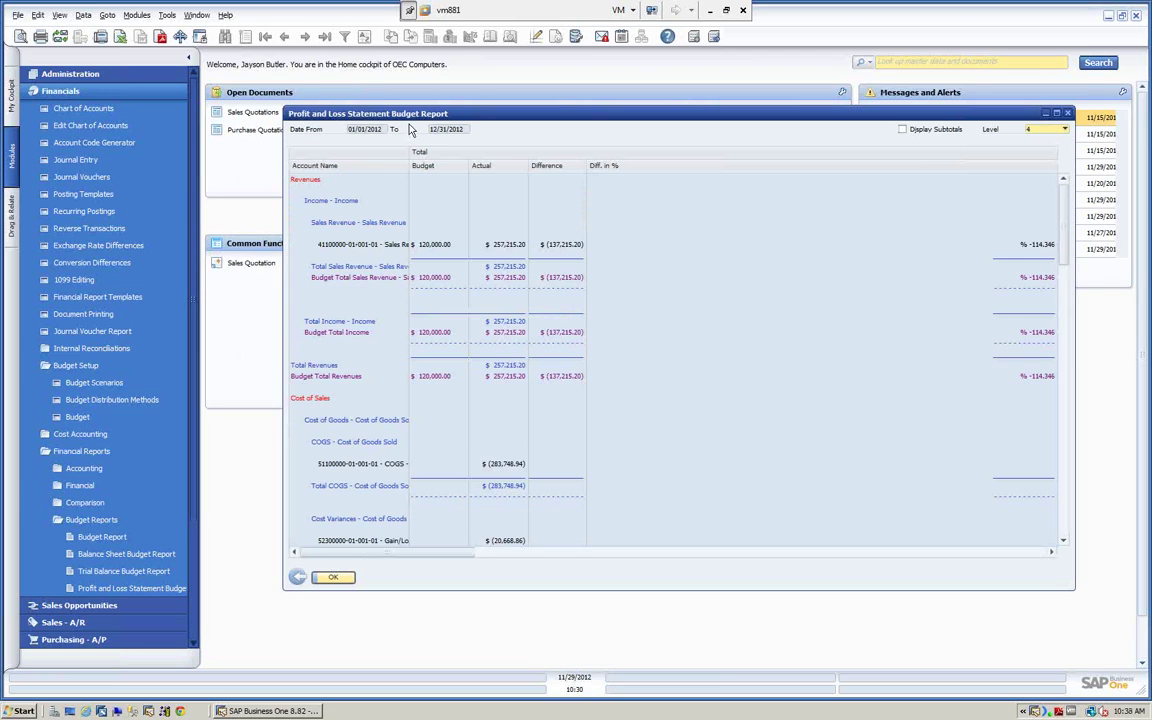
pyautogui.moveTo(408, 121); pyautogui.dragTo(314, 93)
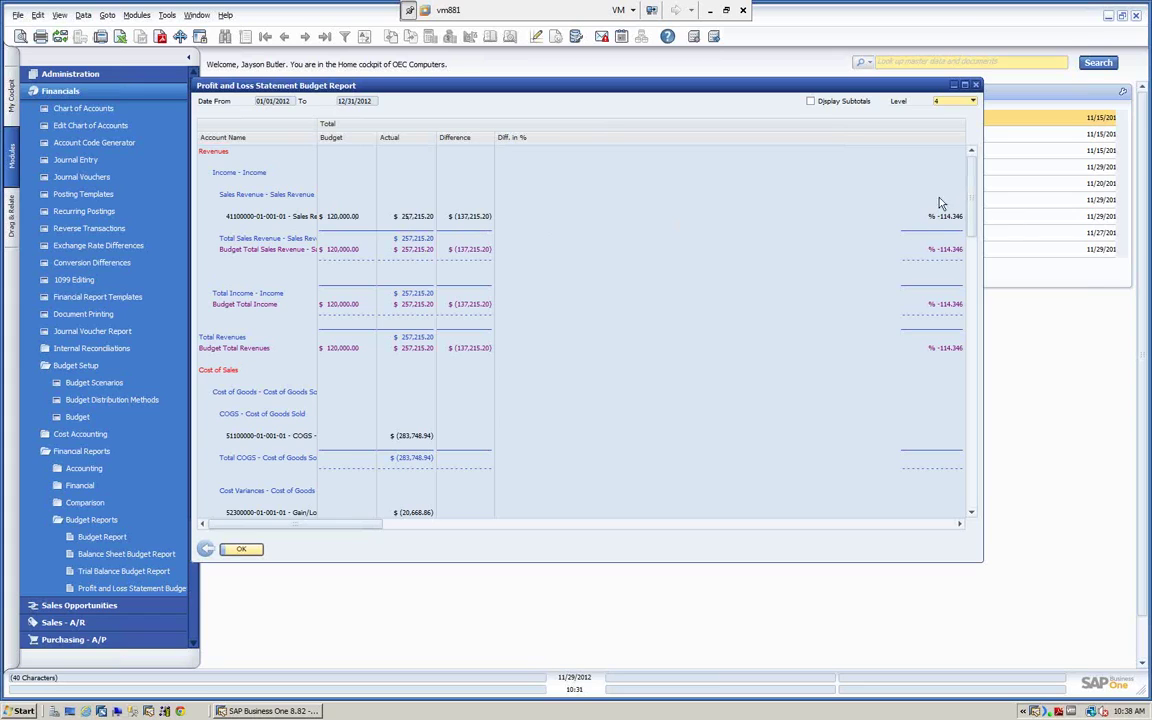
pyautogui.click(205, 551)
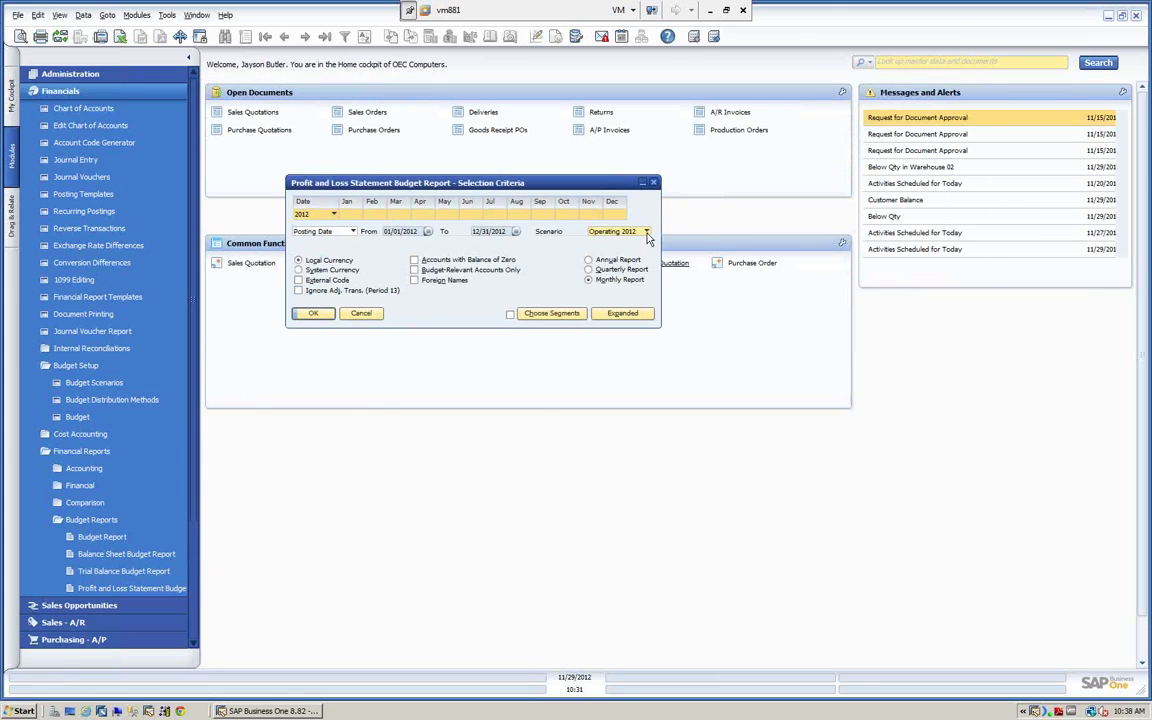
# Run the profit and loss budget report for scenario New Budget 1 and return to the selection criteria.
pyautogui.click(647, 231)
pyautogui.click(612, 253)
pyautogui.click(313, 314)
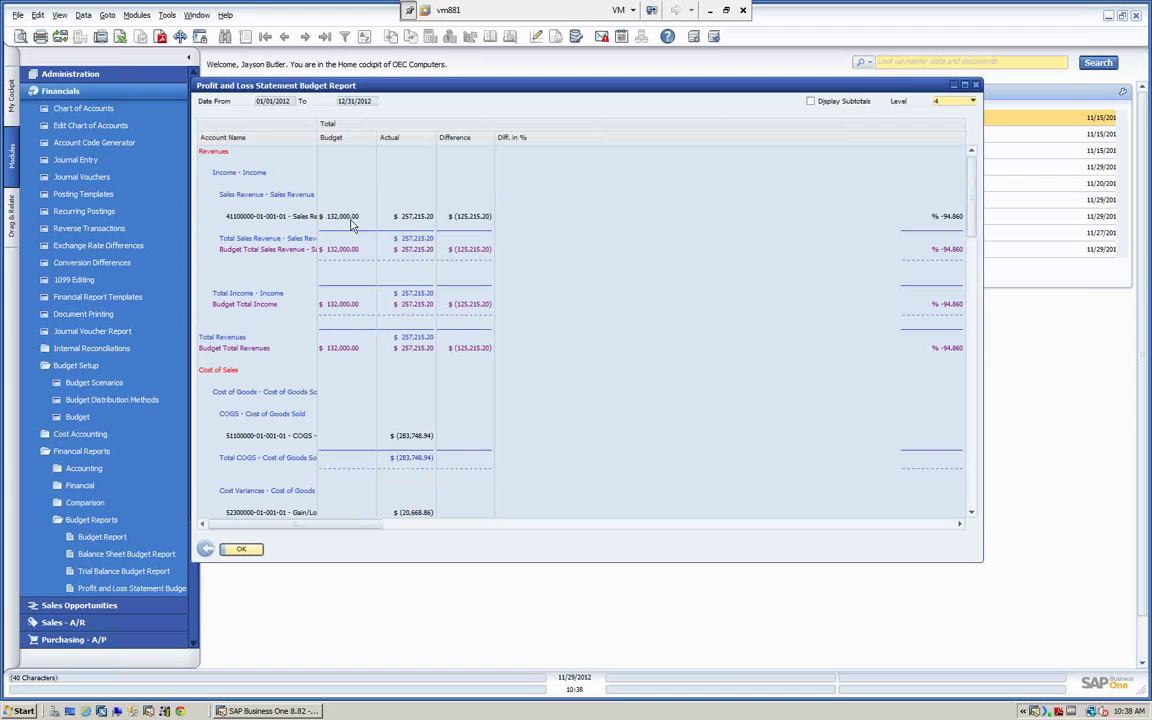
pyautogui.click(207, 550)
# Run the profit and loss budget report for scenario New Budget 2, close it, and collapse the Financials module.
pyautogui.click(645, 232)
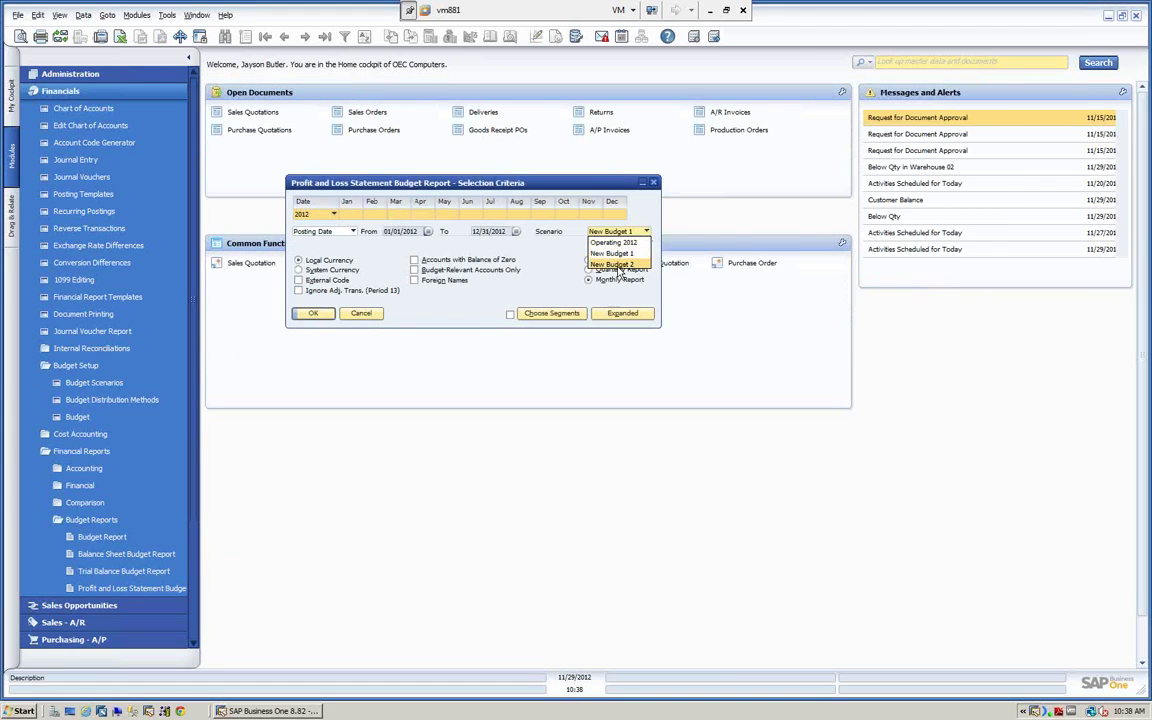
pyautogui.click(618, 265)
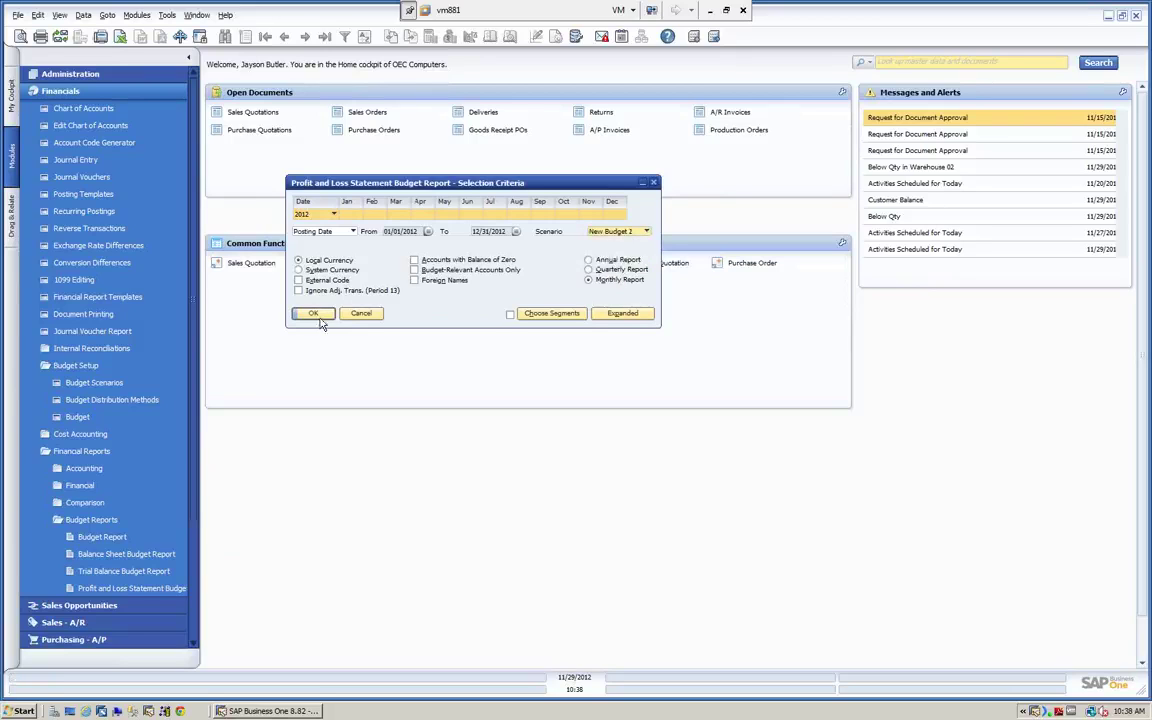
pyautogui.click(313, 314)
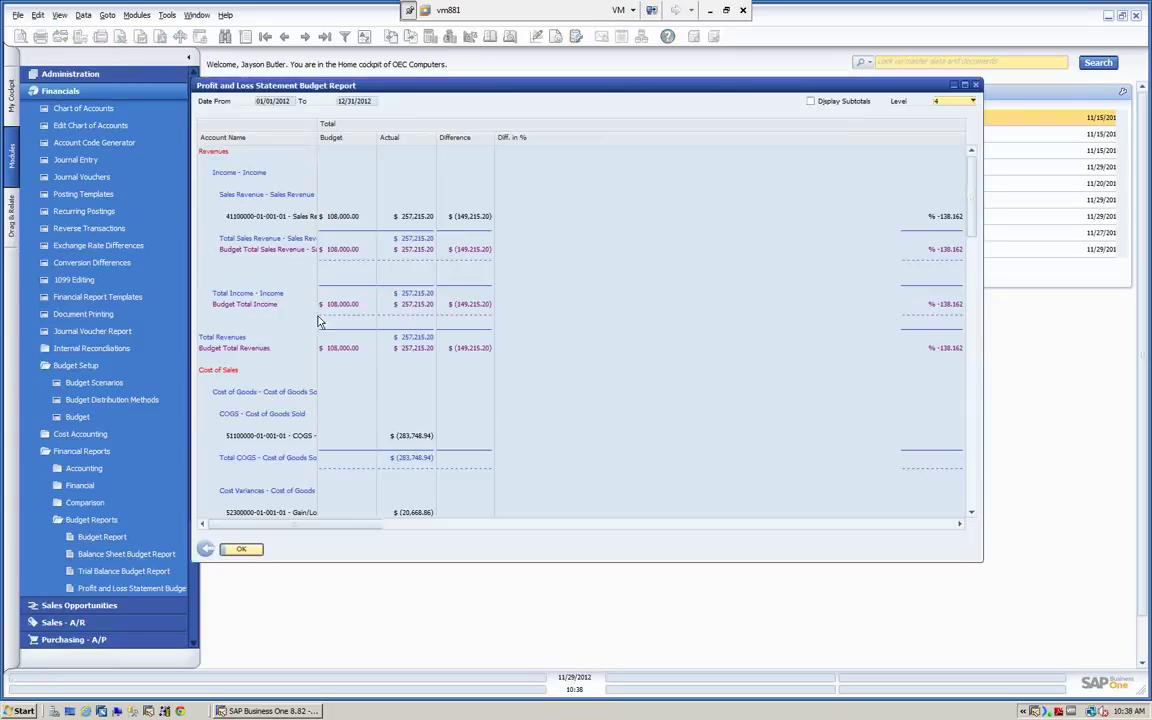
pyautogui.click(244, 550)
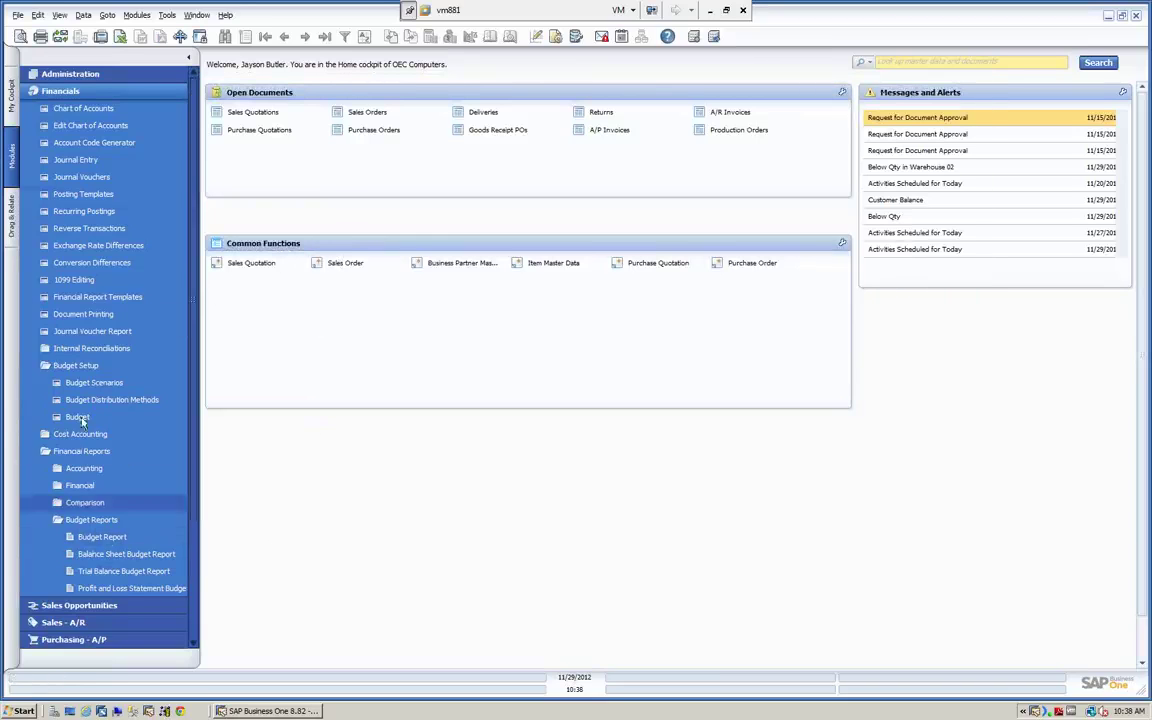
pyautogui.click(116, 95)
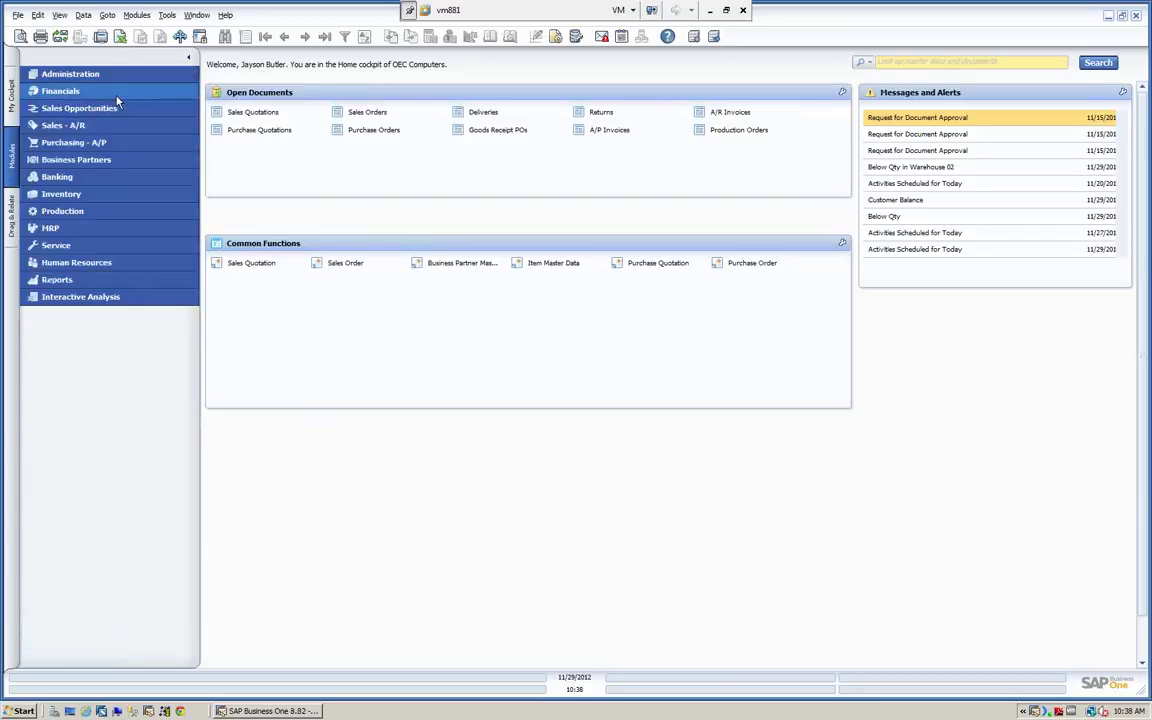